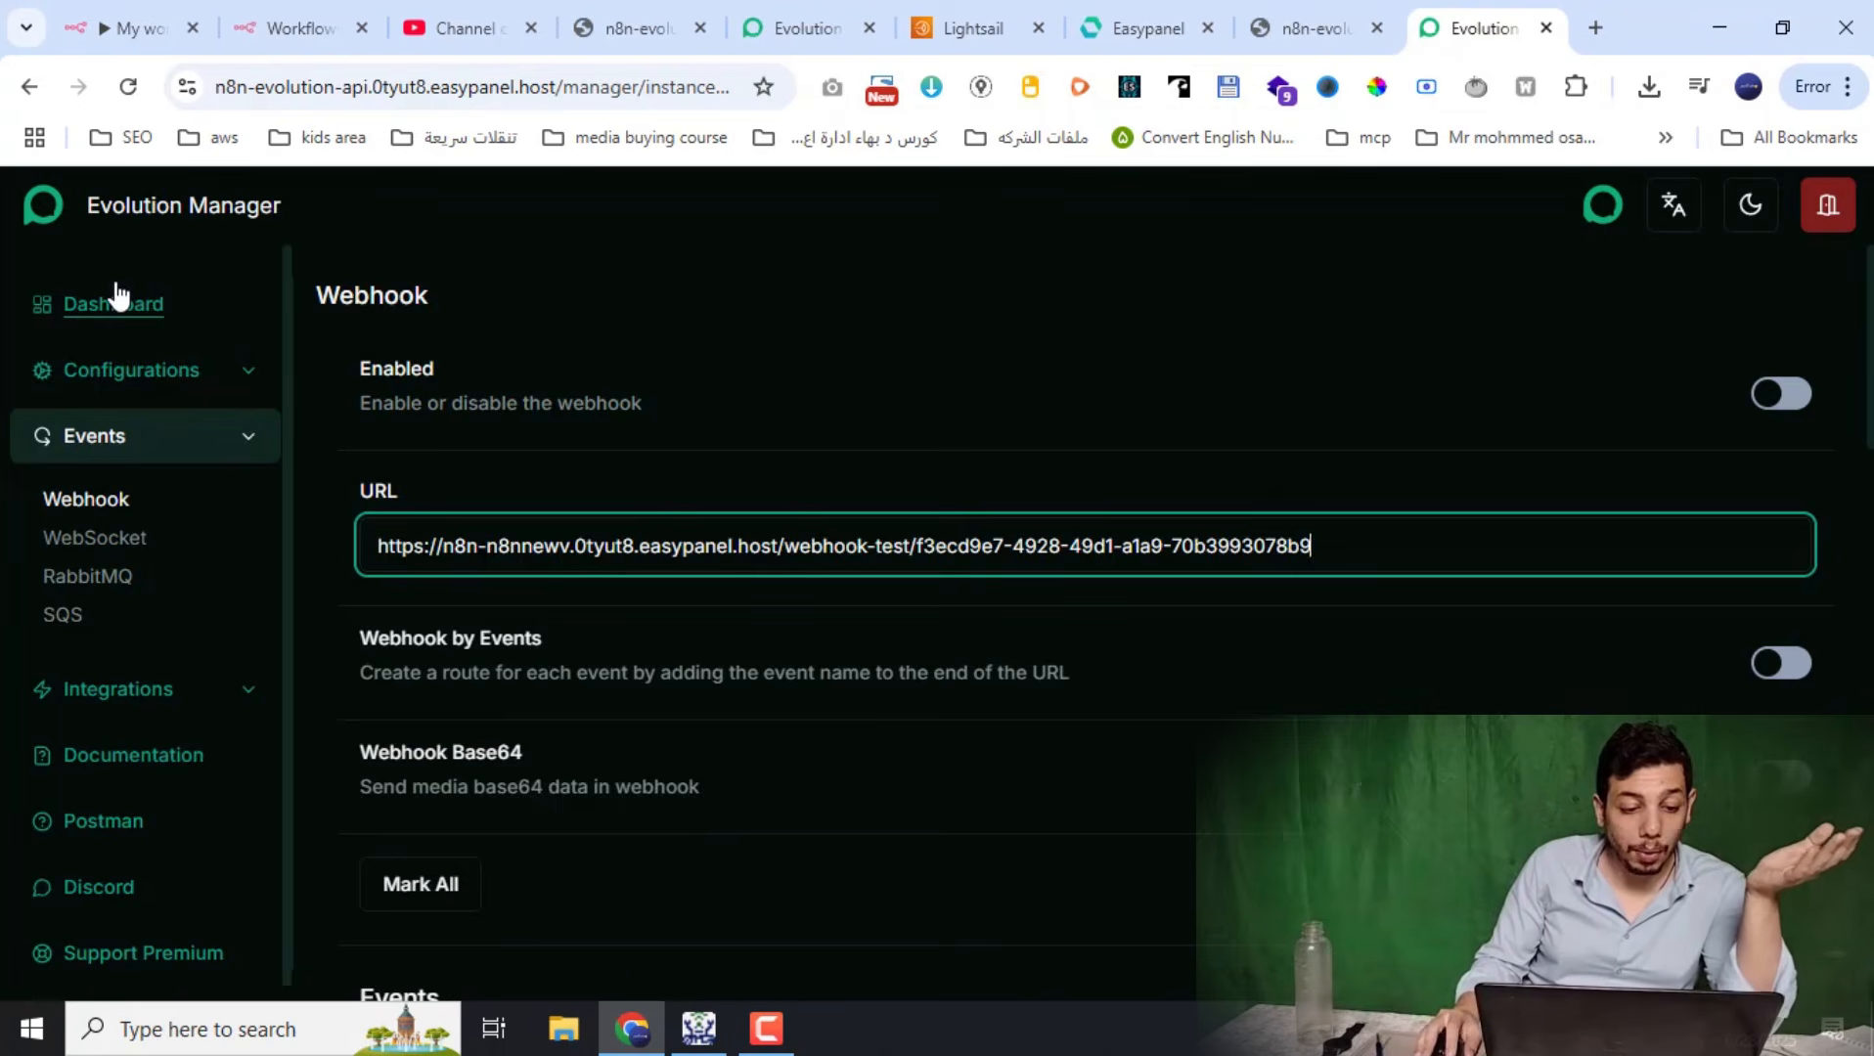
# Go to the instance dashboard and view, then close, the WhatsApp QR code
pyautogui.click(146, 303)
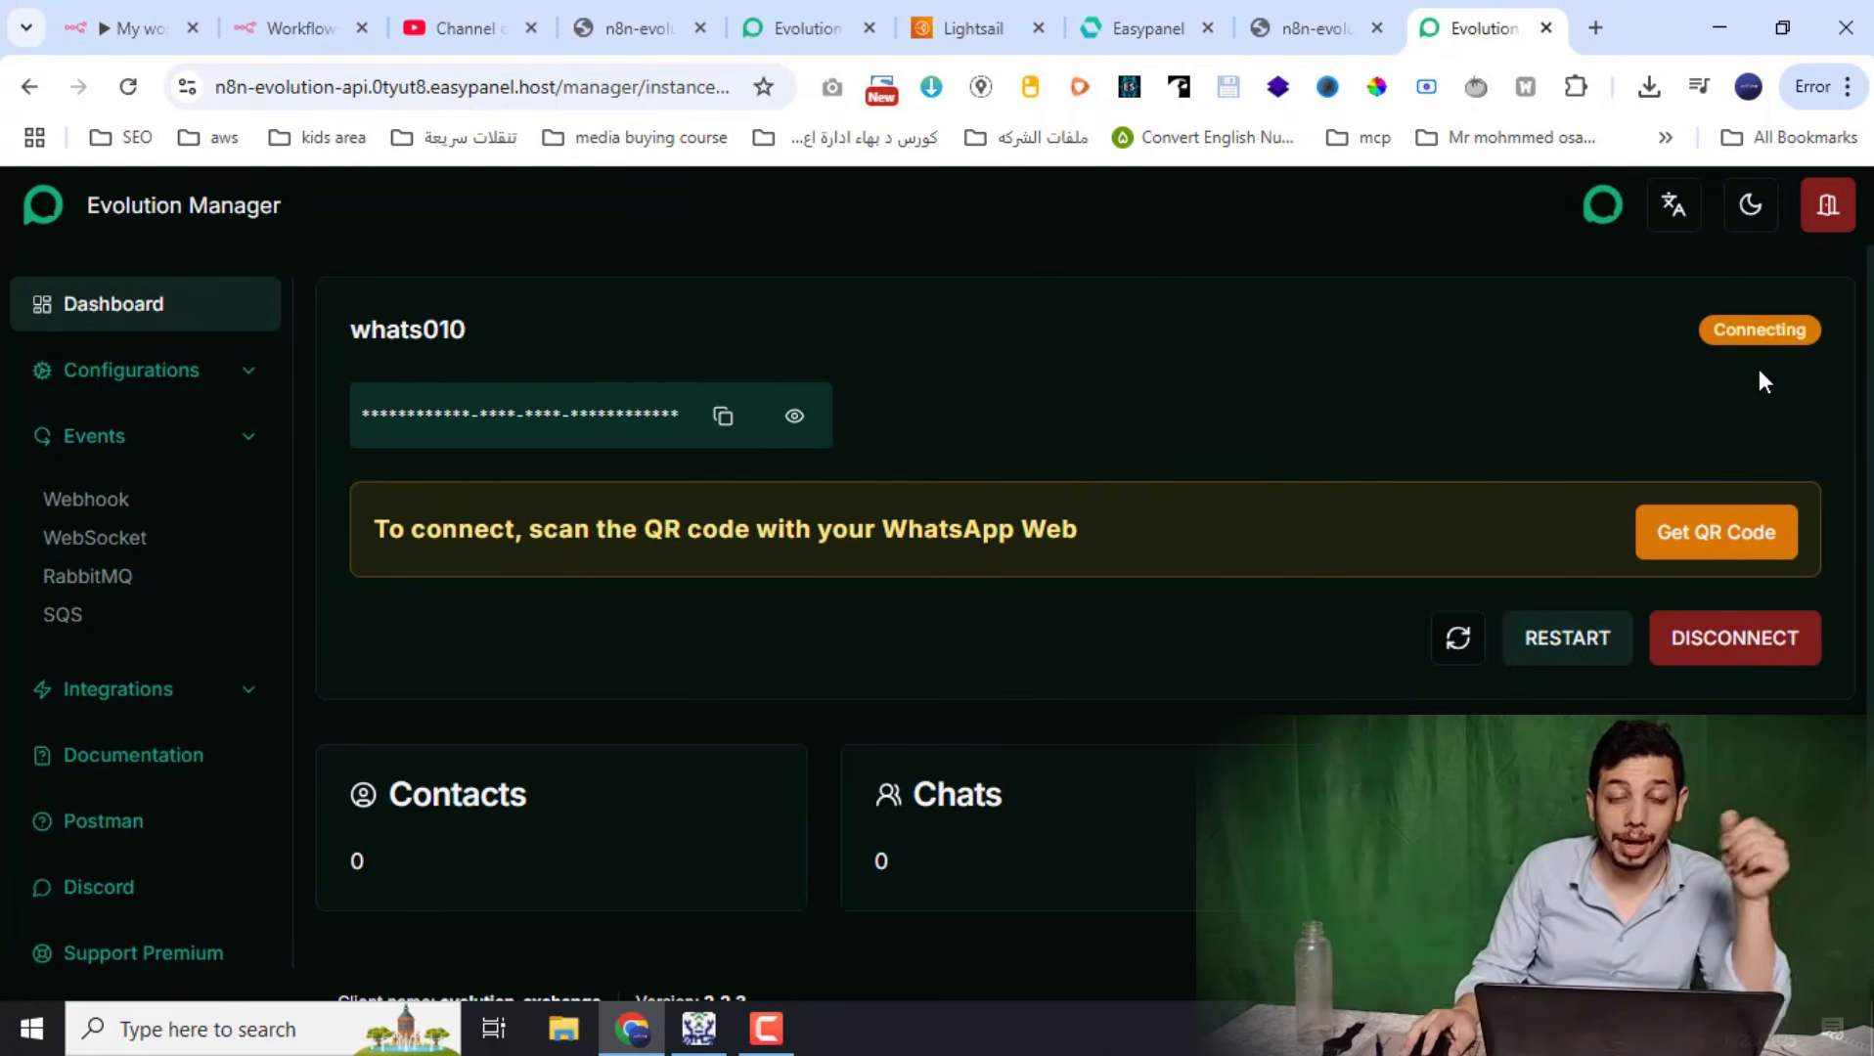
pyautogui.click(1727, 532)
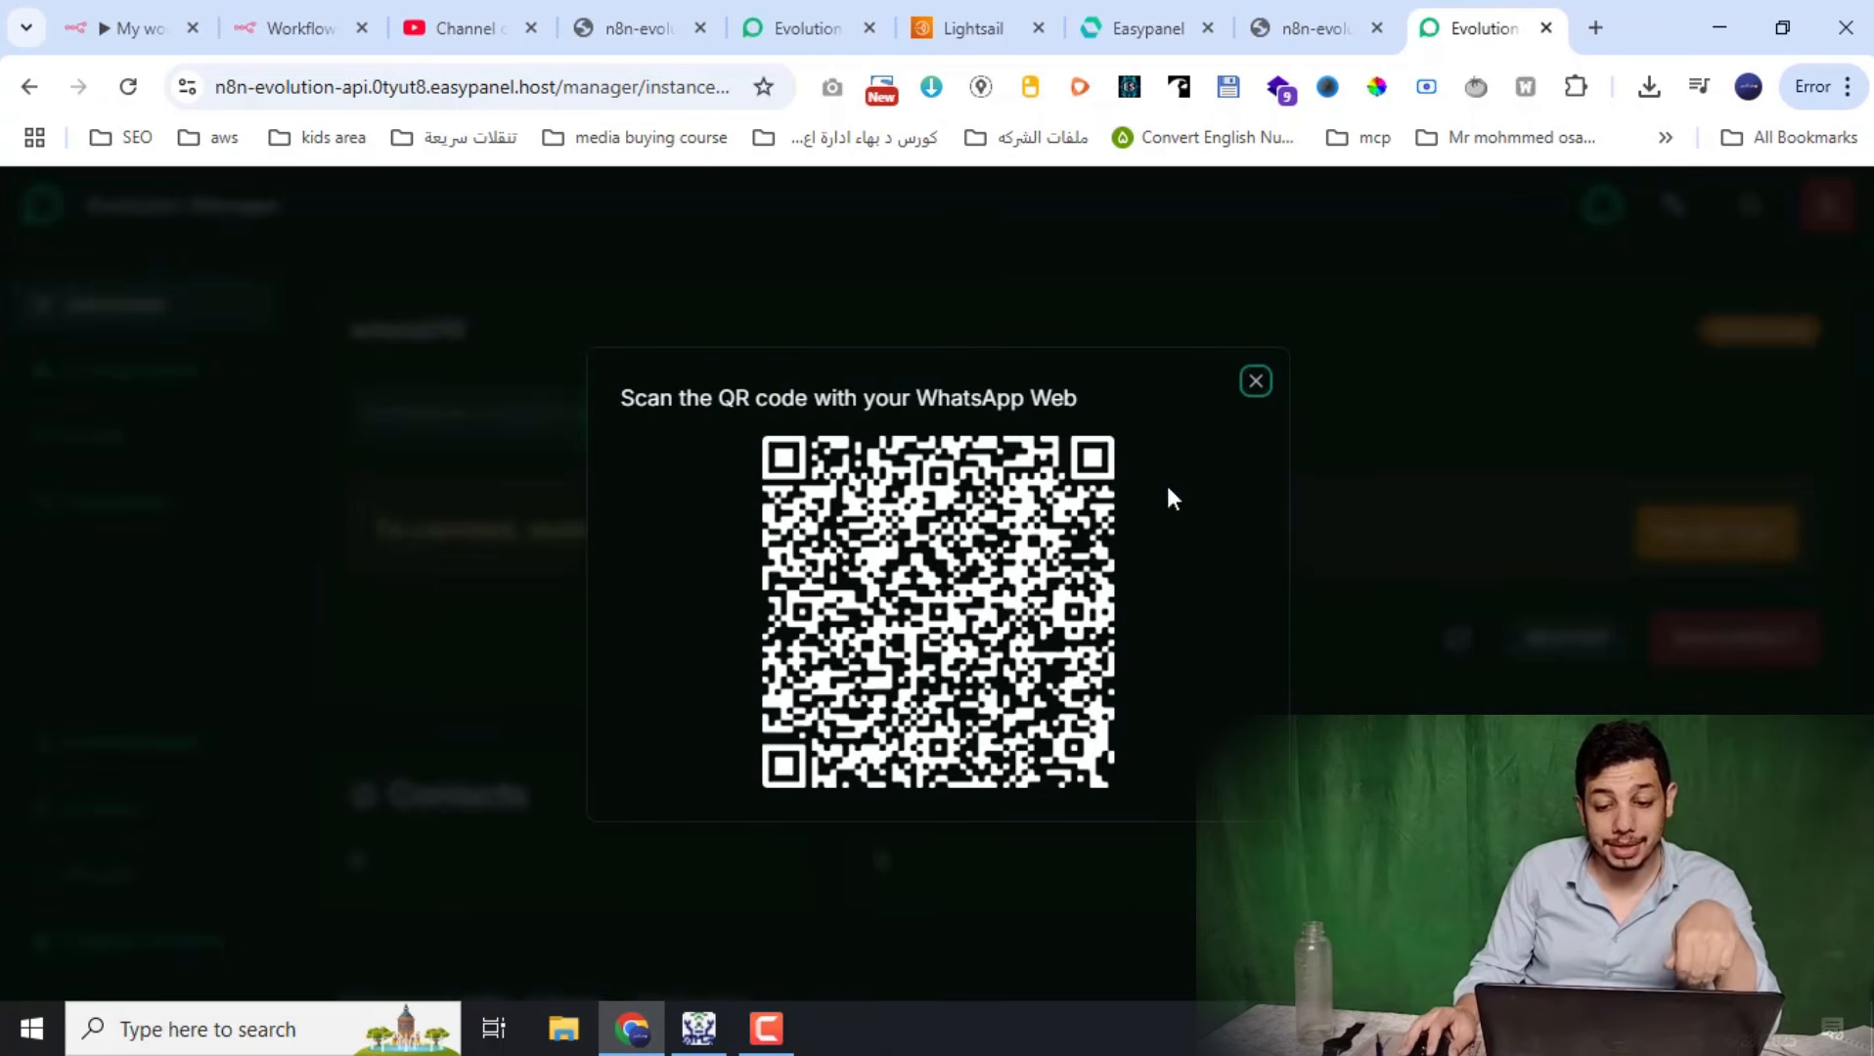
pyautogui.click(1256, 382)
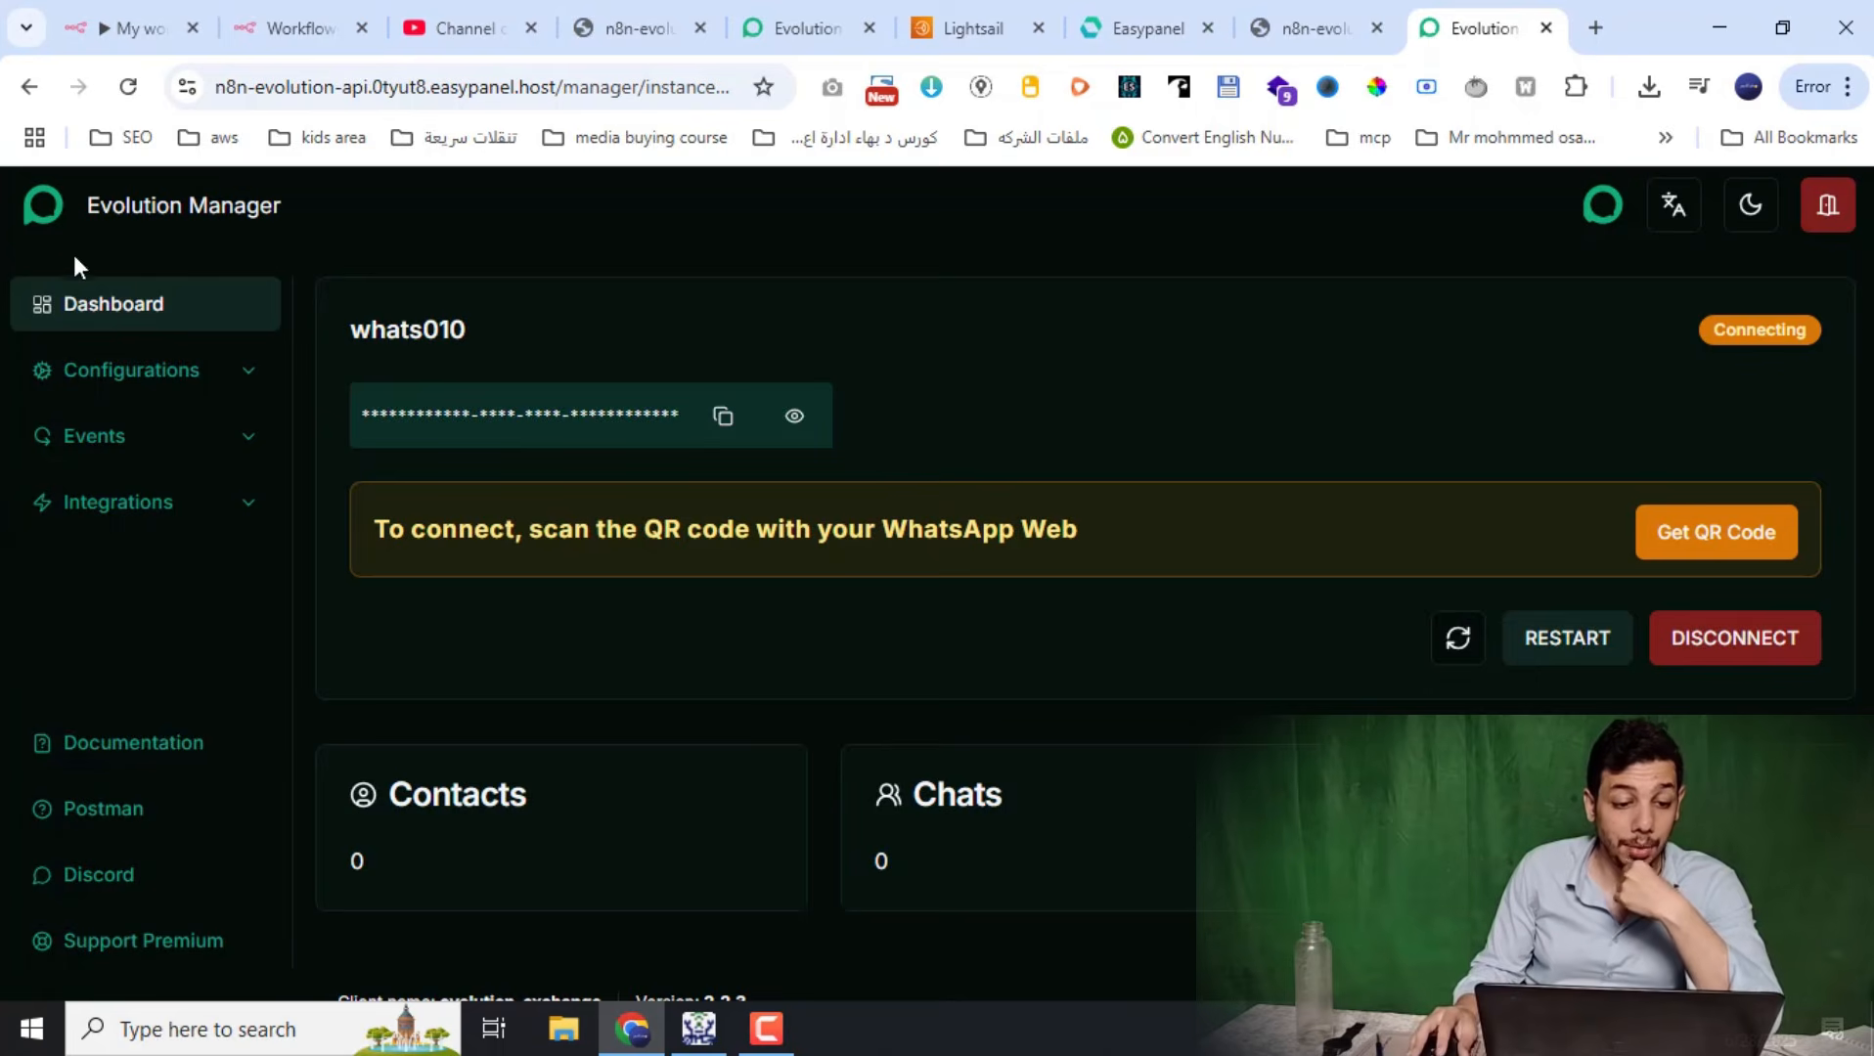
# Return to Instances and open the Events > Webhook settings of connected instance 012
pyautogui.click(84, 226)
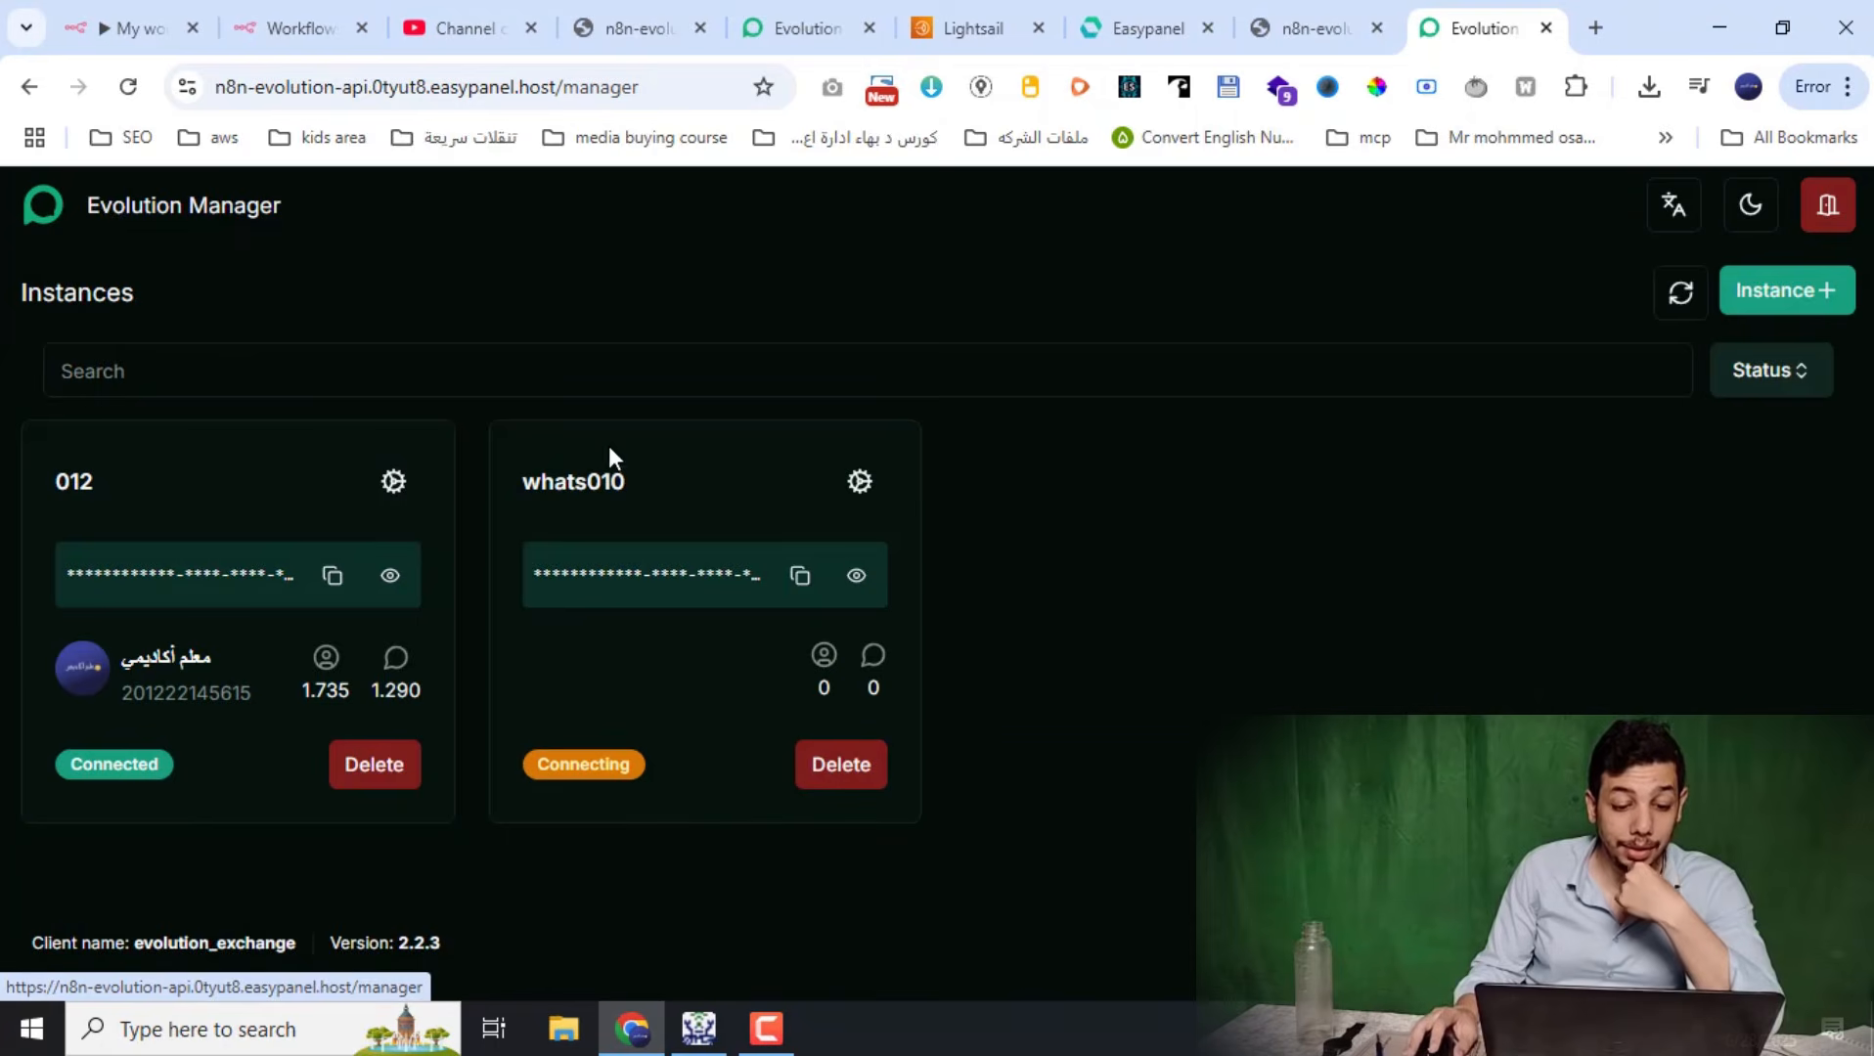
pyautogui.click(393, 483)
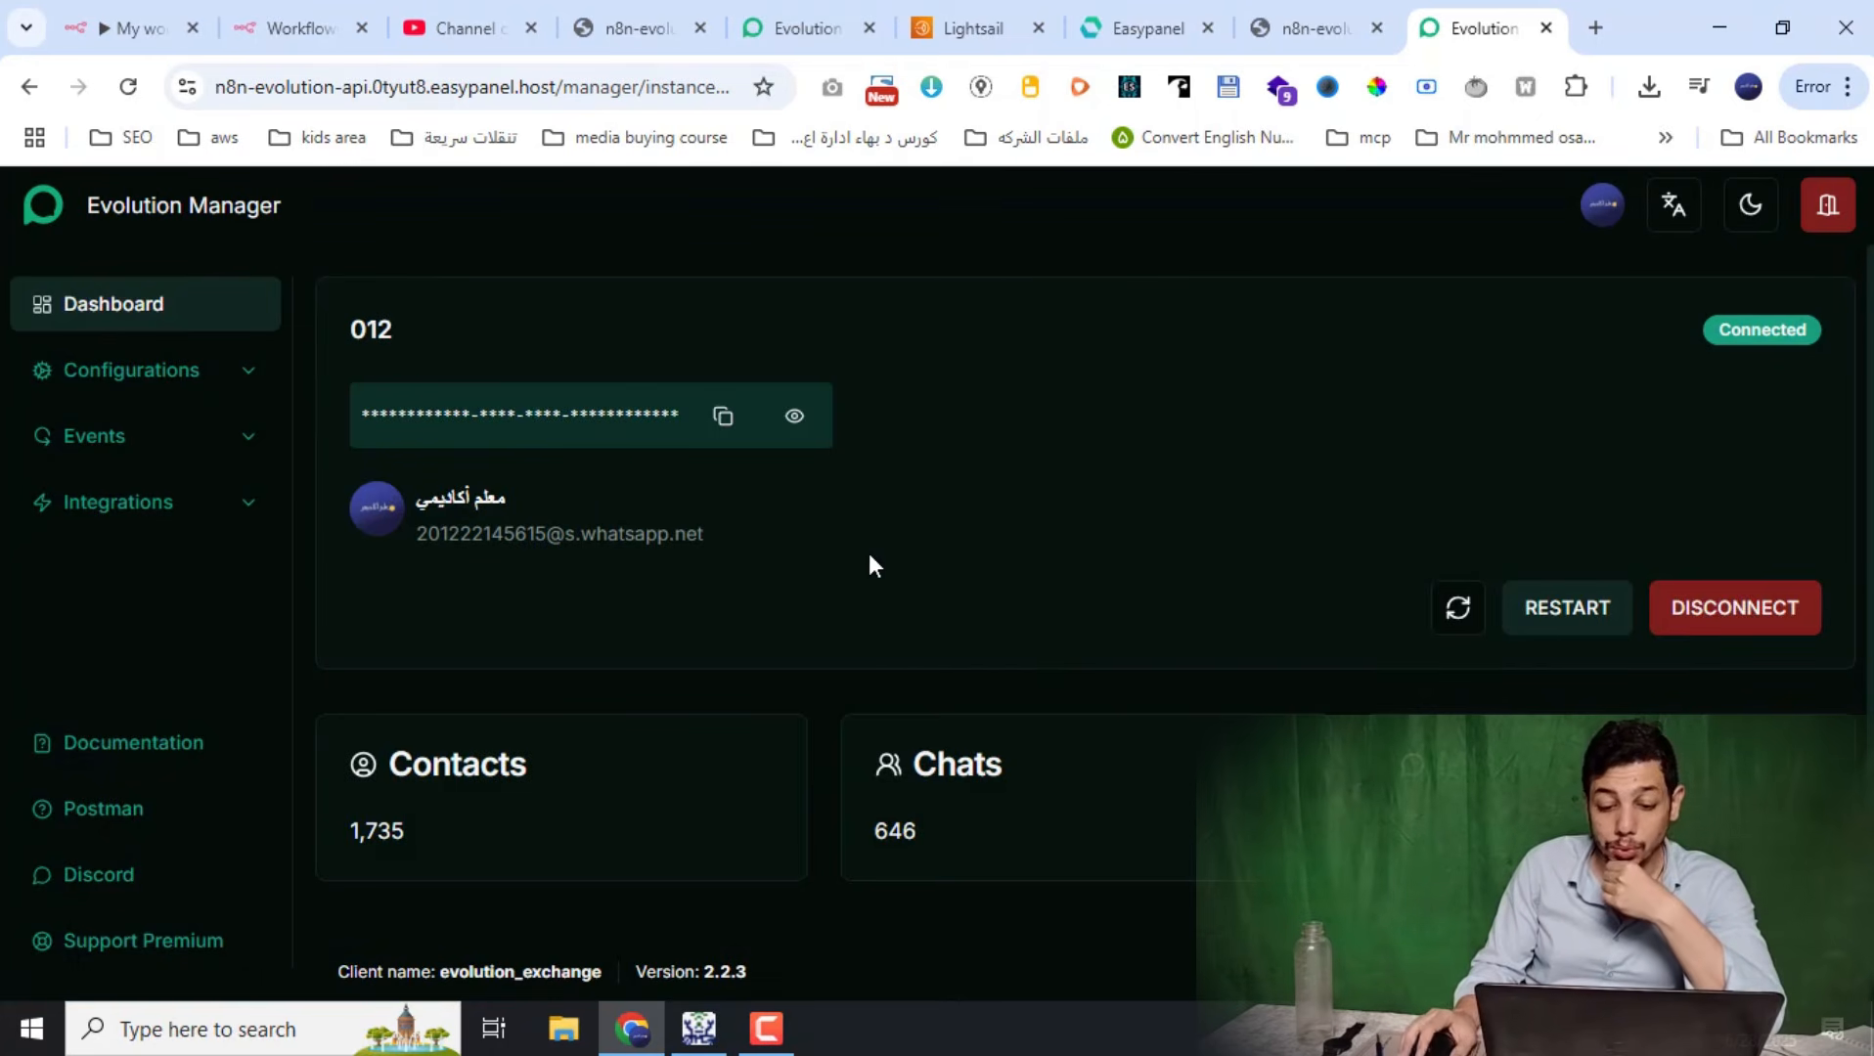
pyautogui.click(143, 442)
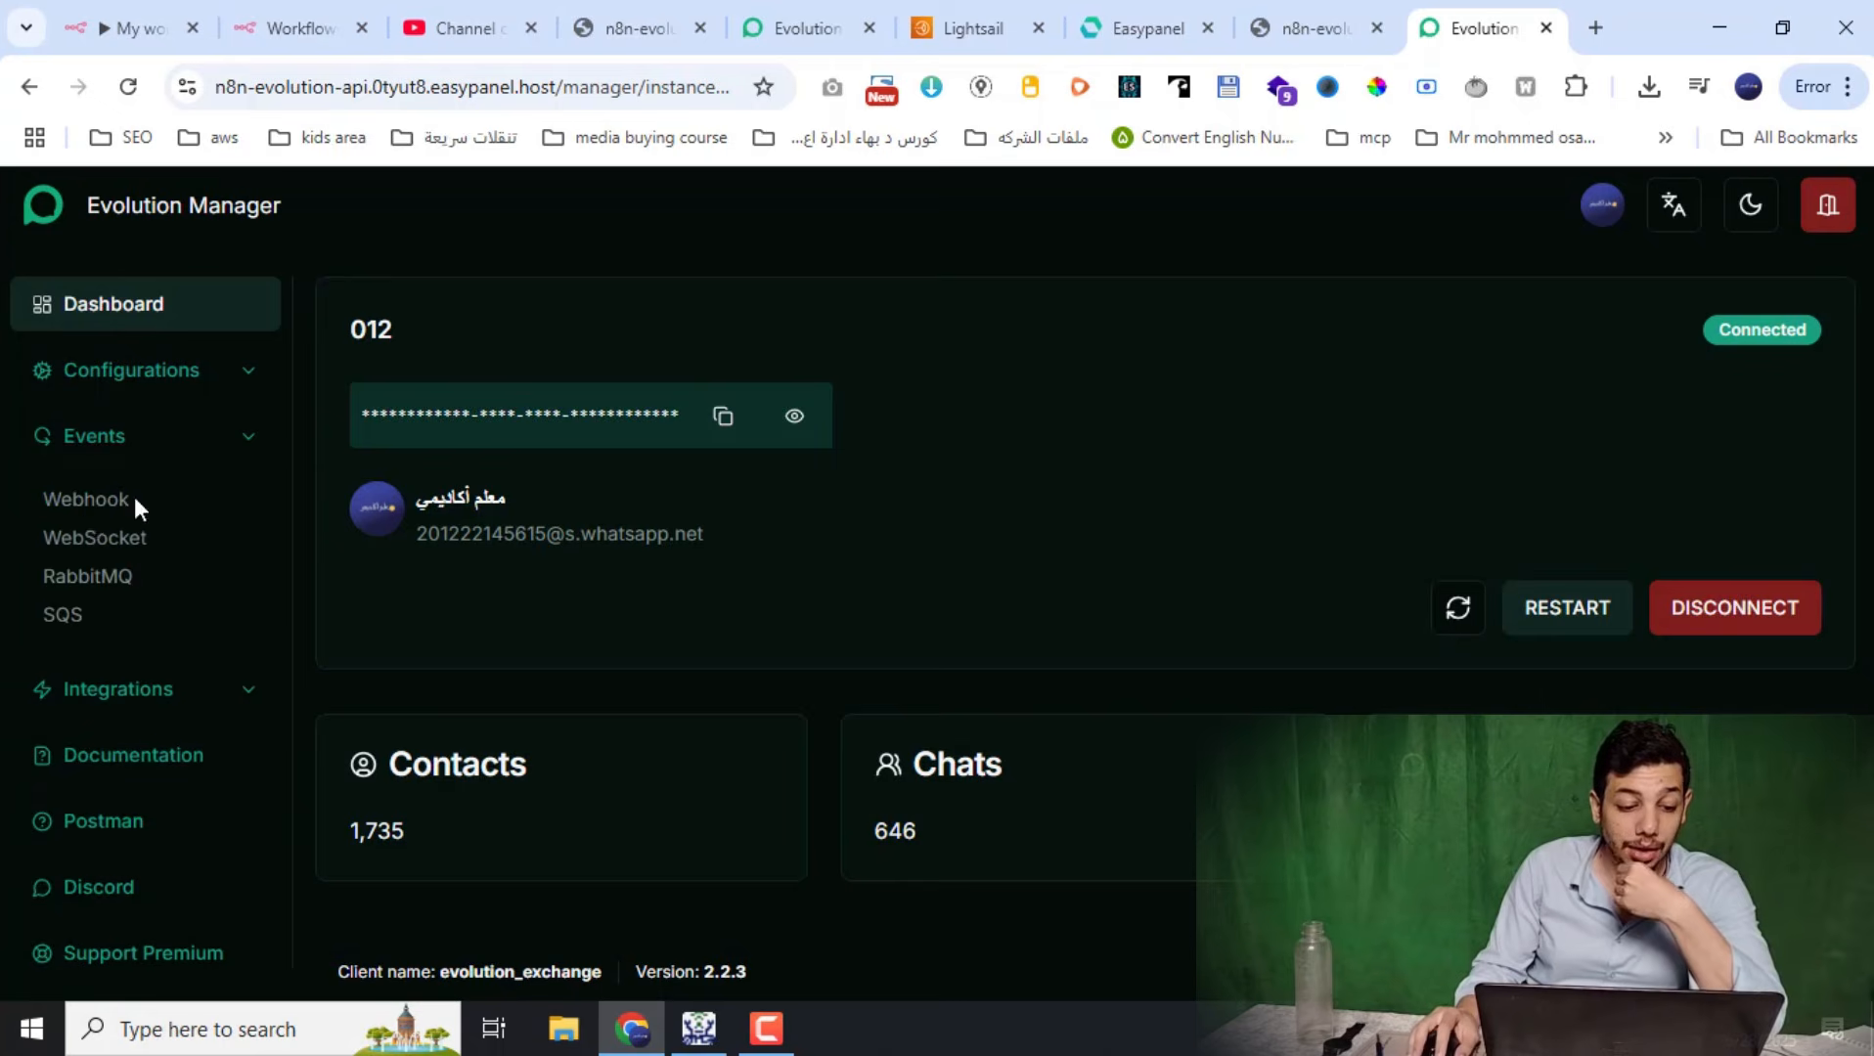
pyautogui.click(92, 511)
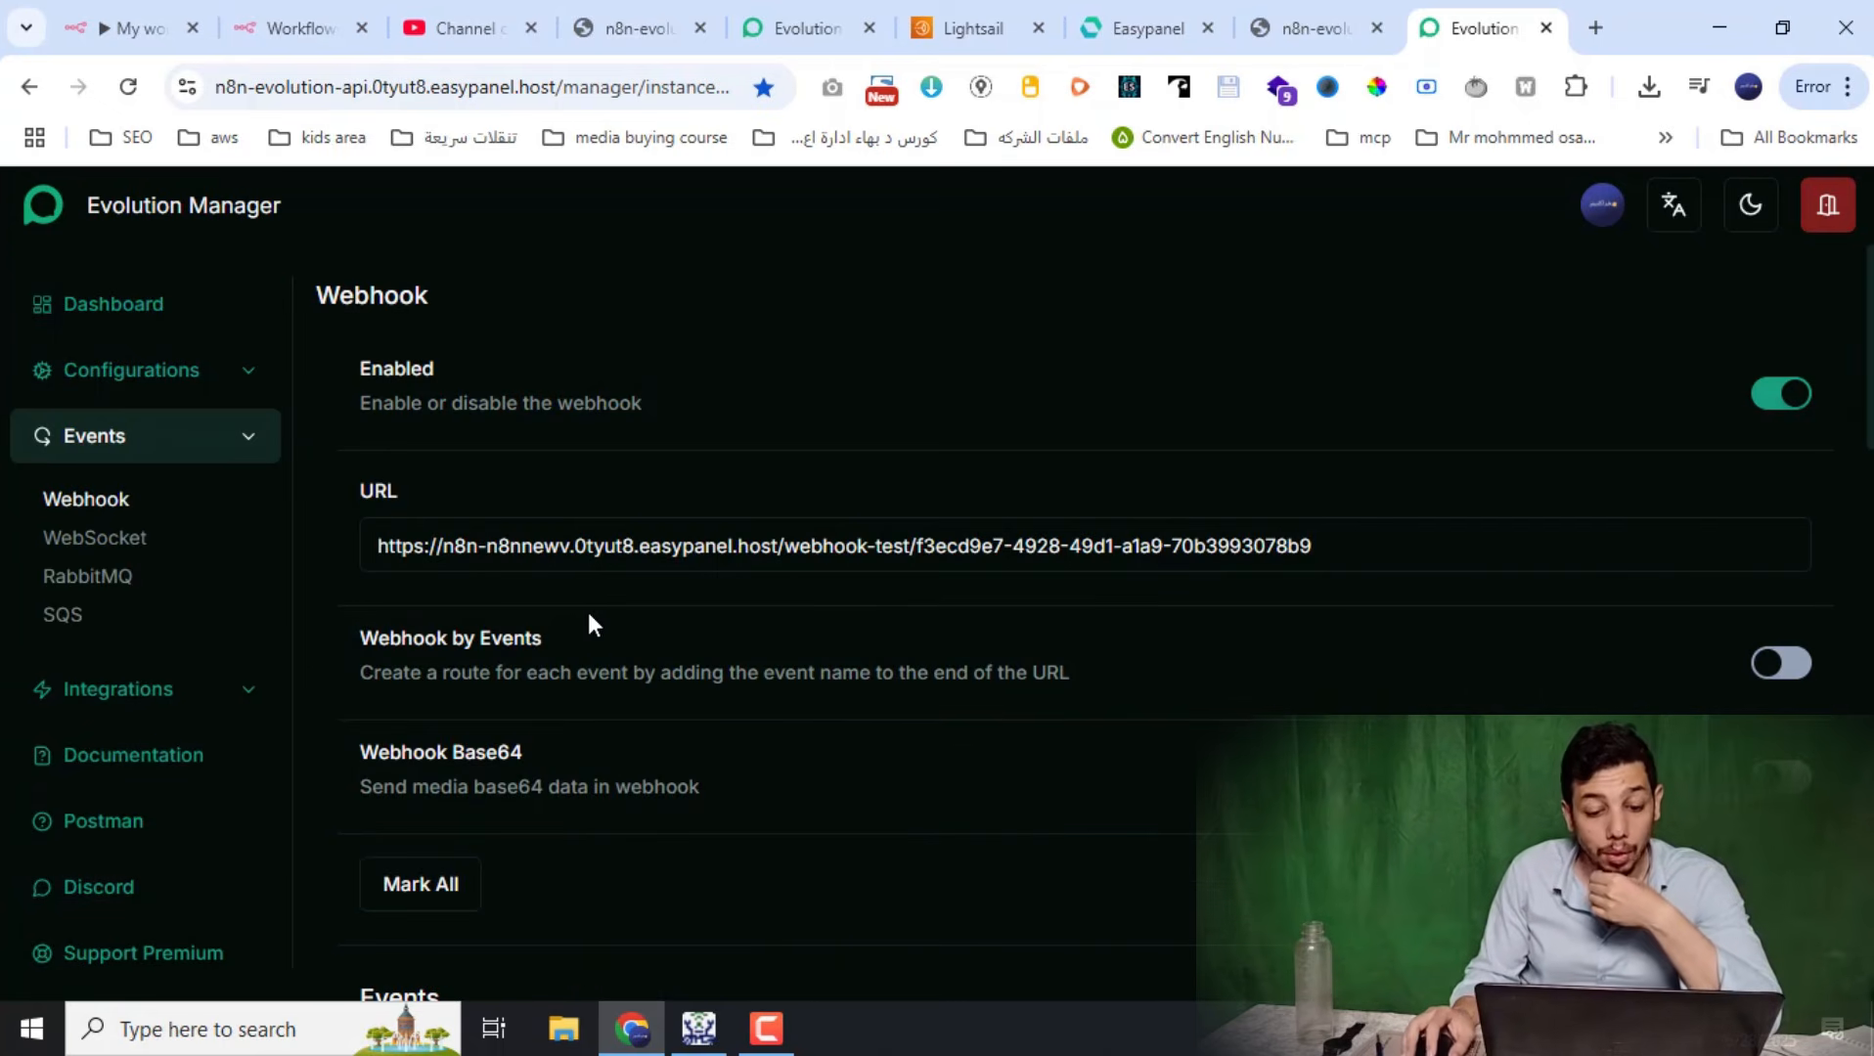
# Delete the old Webhook and Enviar texto nodes from the n8n workflow
pyautogui.click(142, 25)
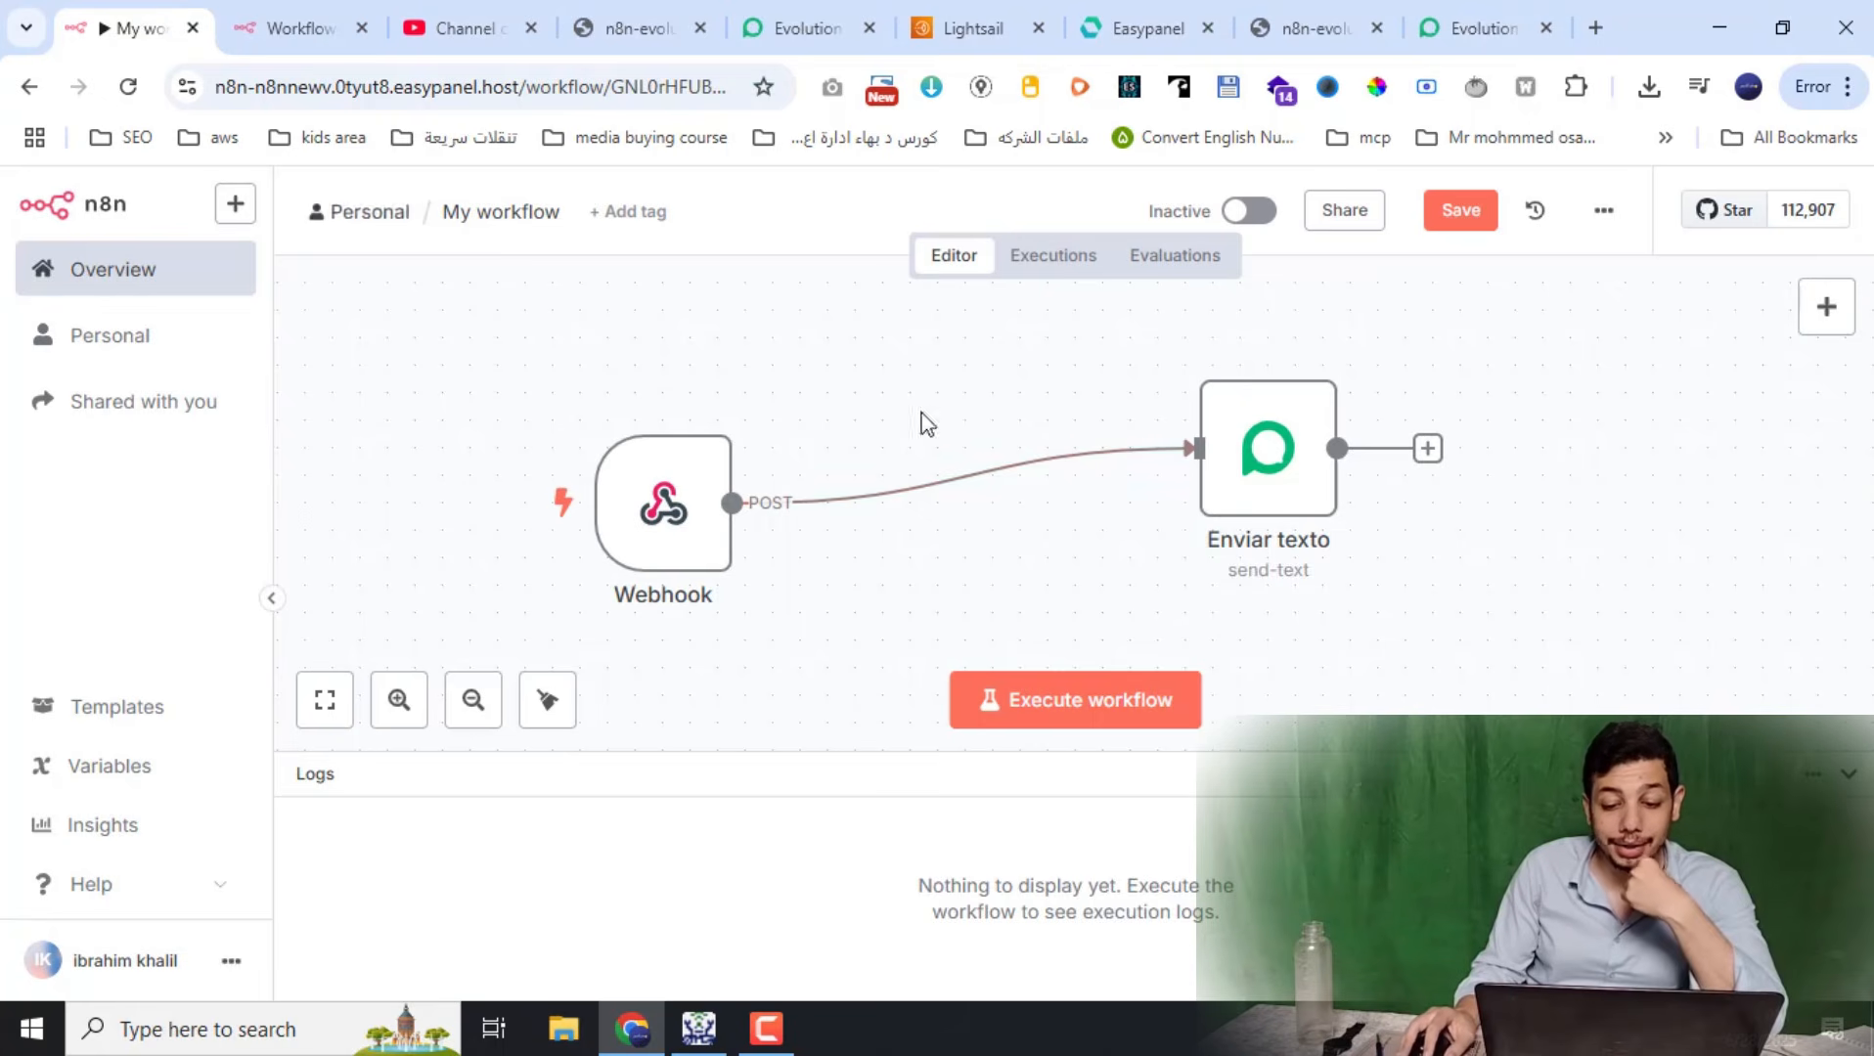
pyautogui.moveTo(1448, 371); pyautogui.dragTo(486, 577)
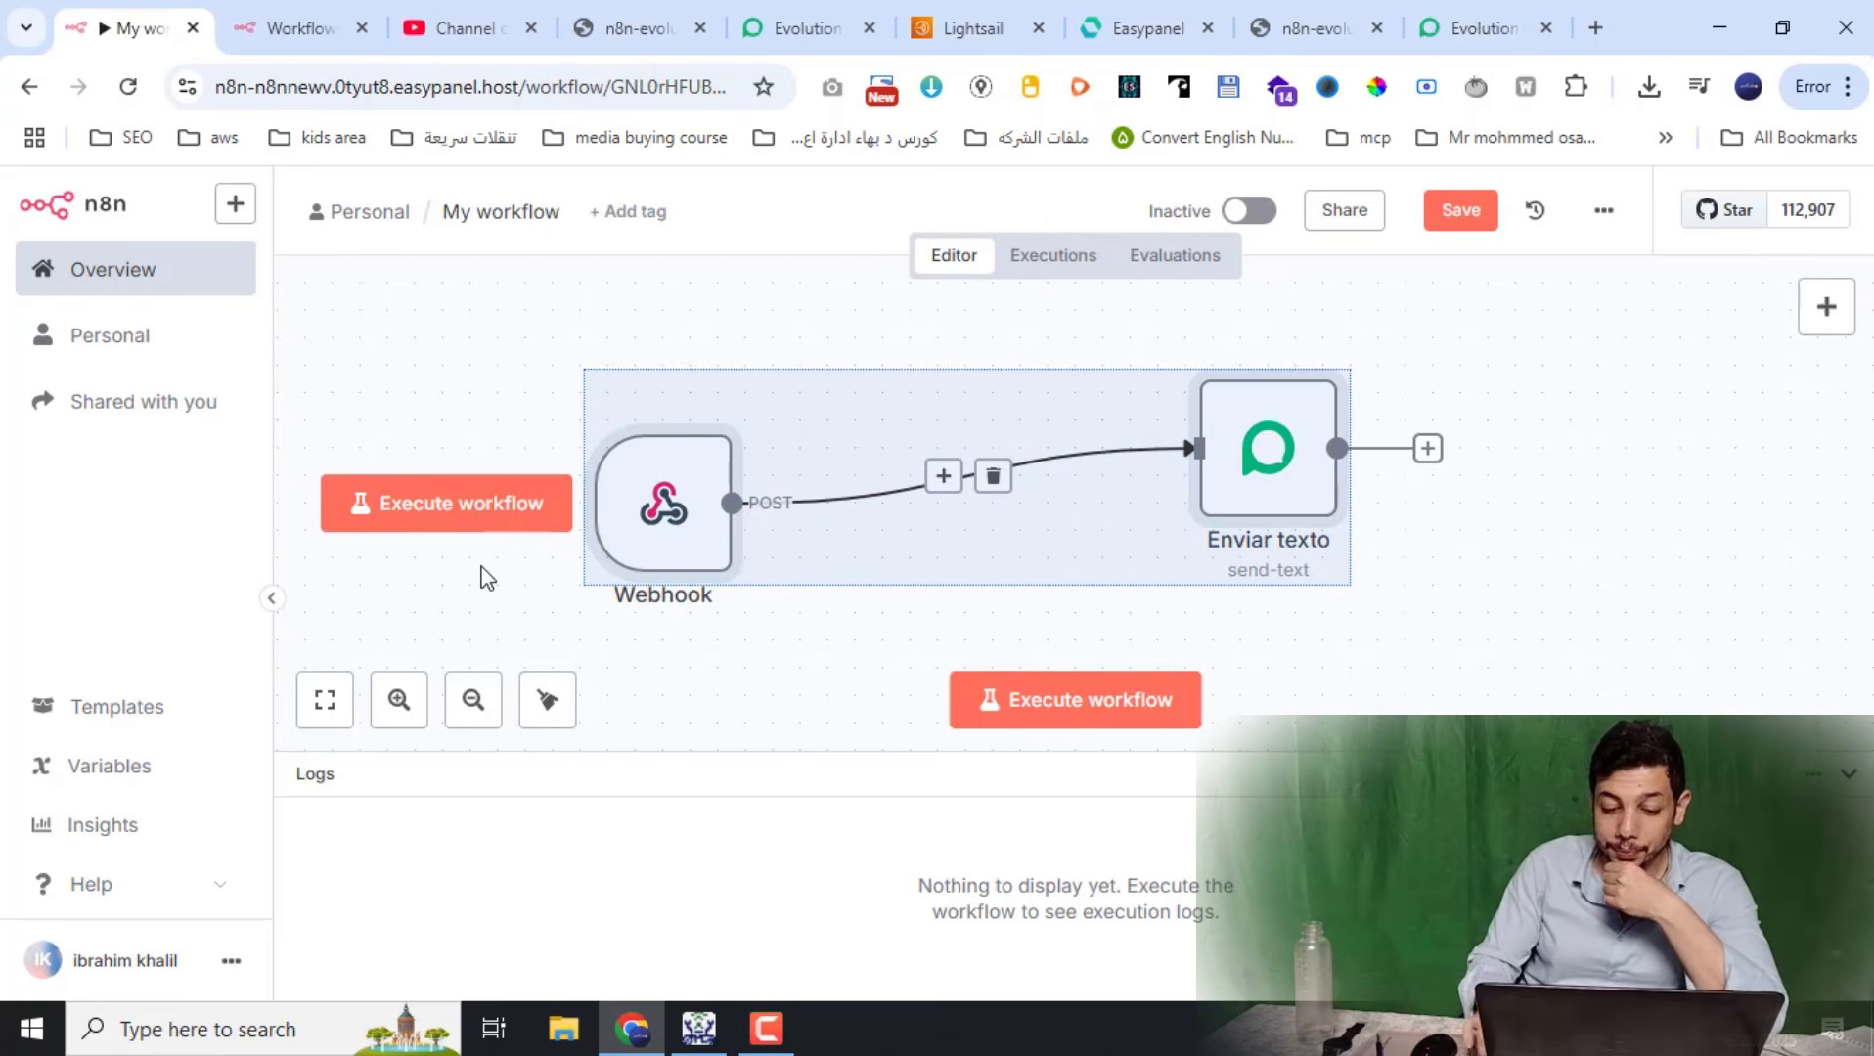
pyautogui.press('Delete')
# Add a Webhook trigger as the first step of the empty workflow
pyautogui.click(1104, 481)
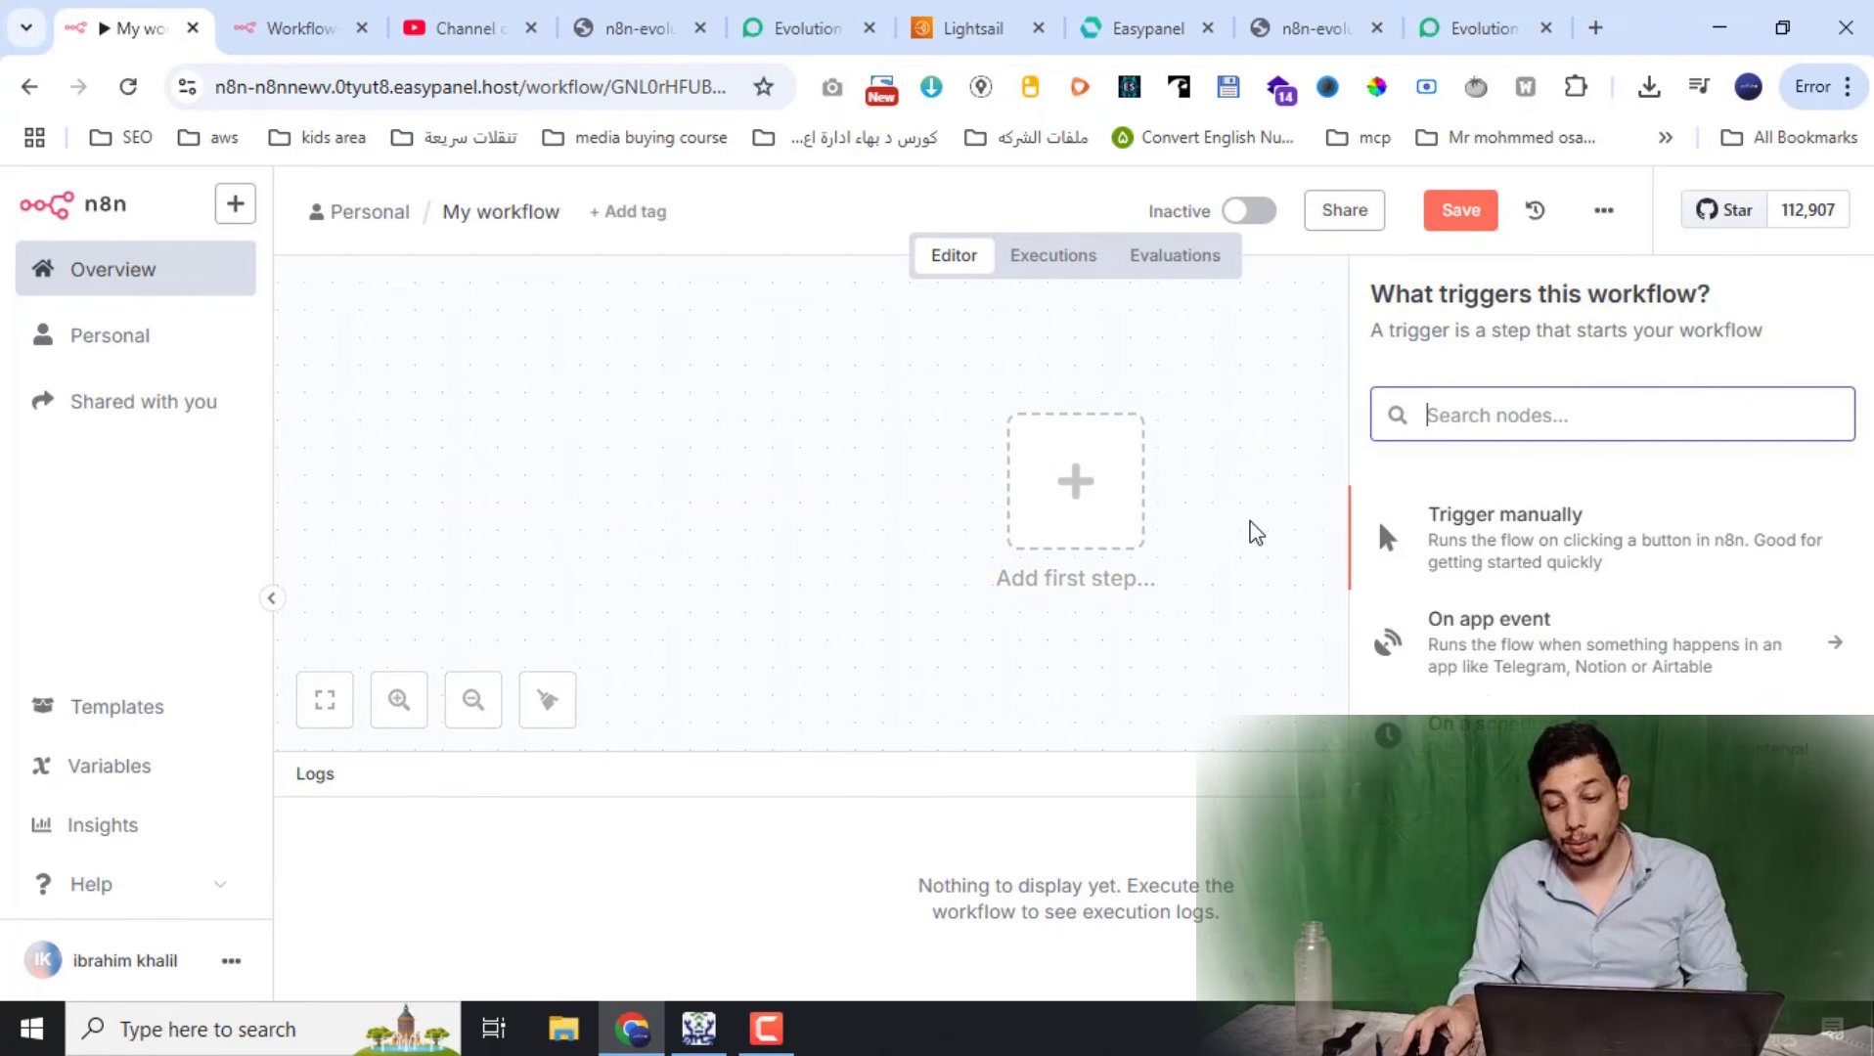
pyautogui.write('we')
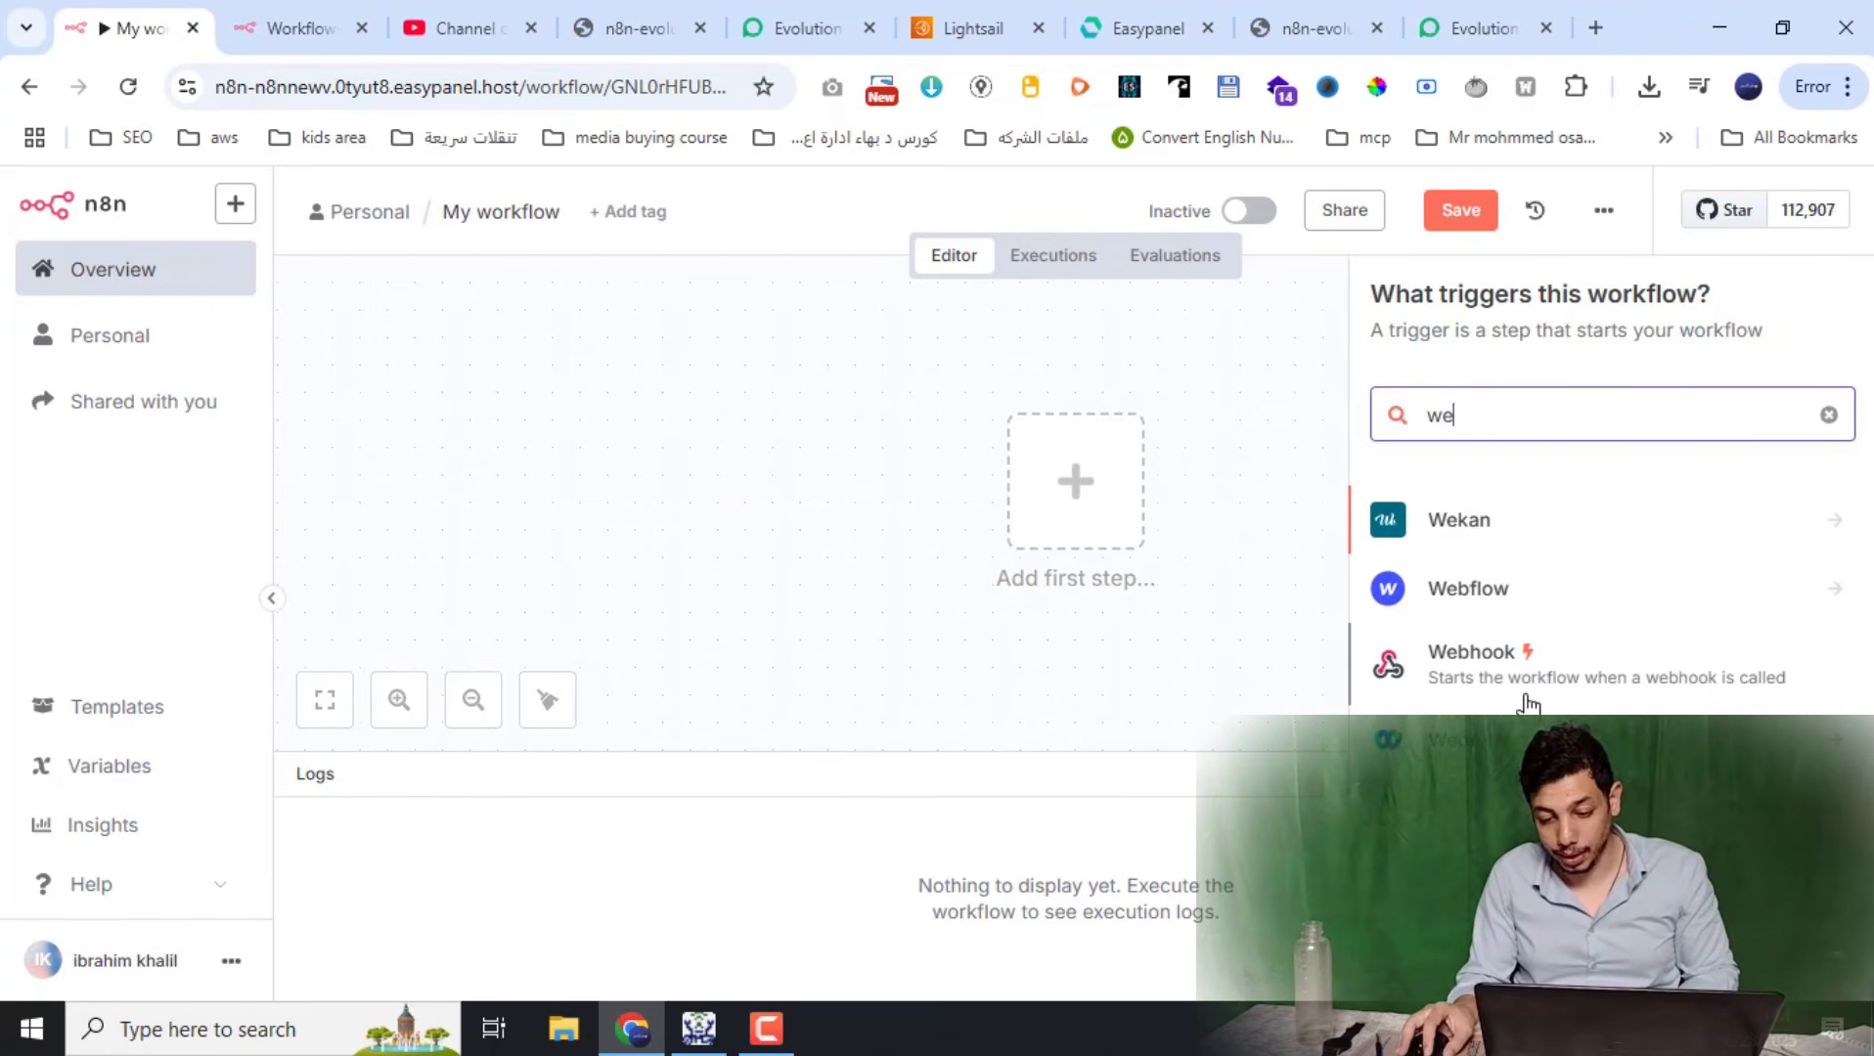
pyautogui.click(1496, 675)
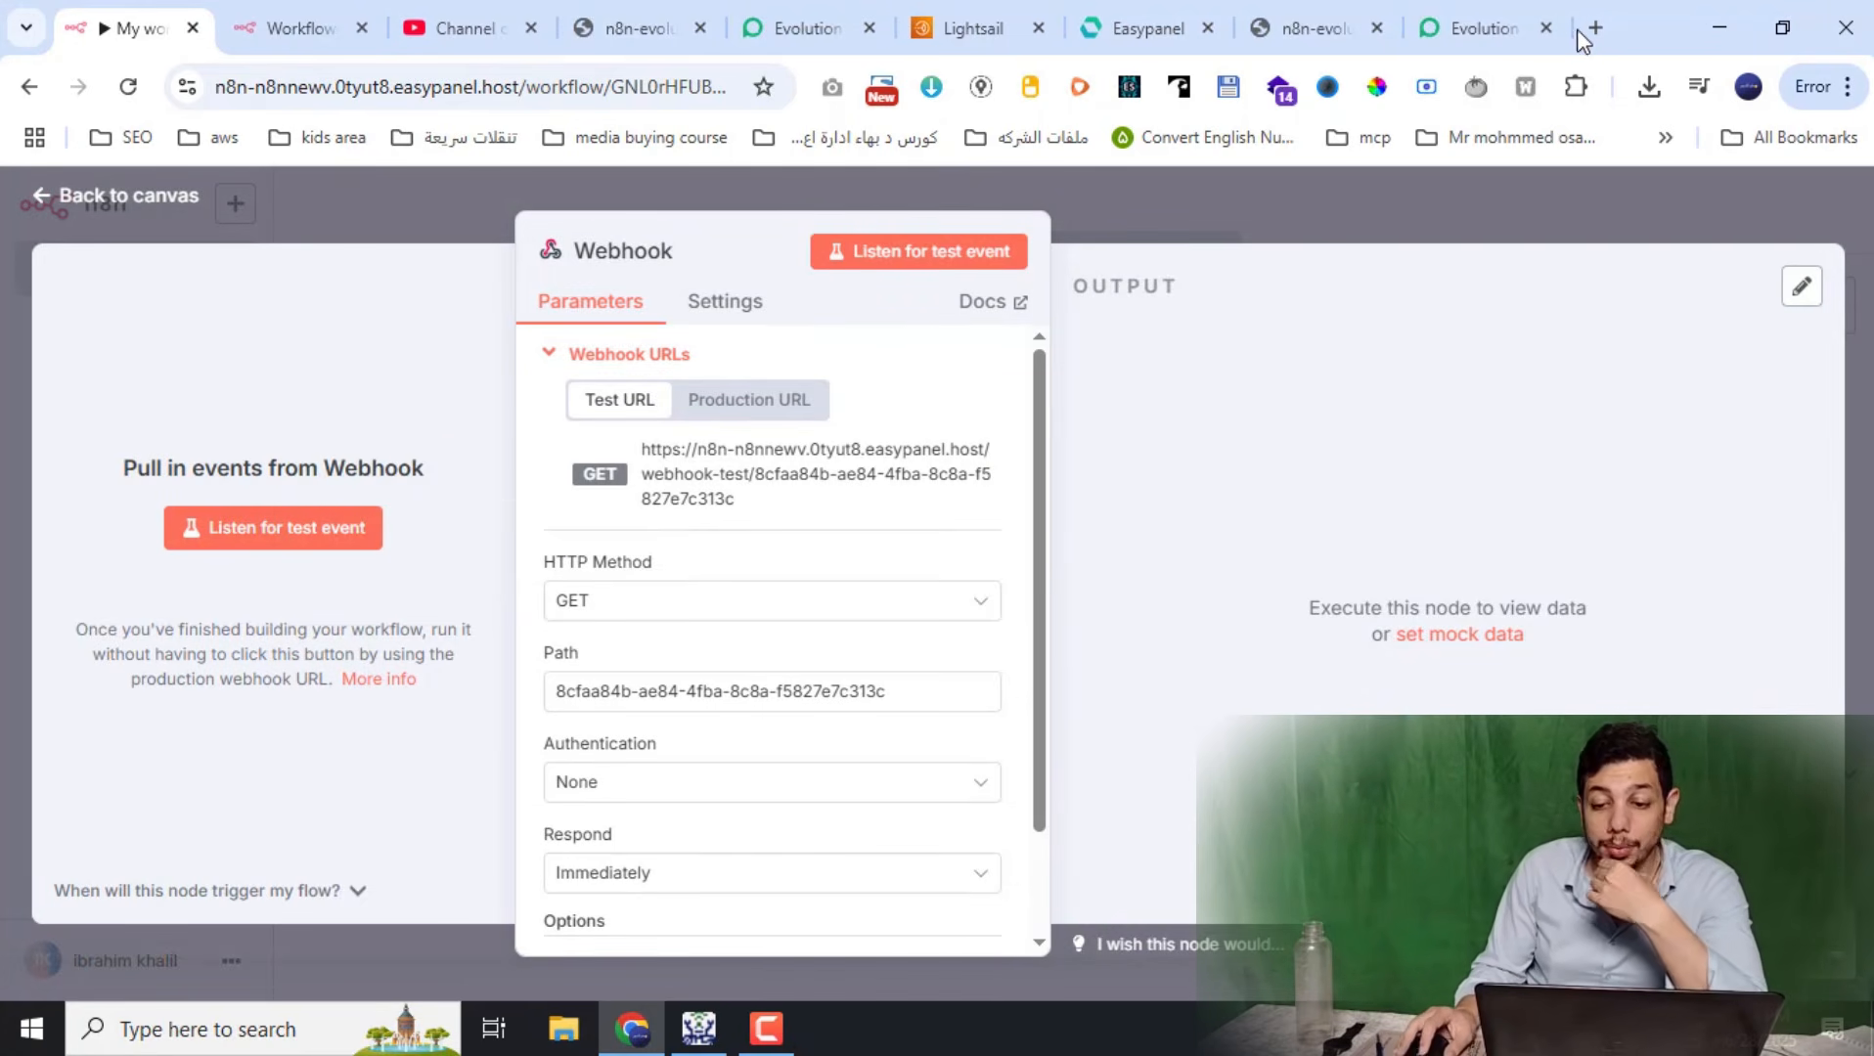
# Replace the Evolution webhook URL with the new n8n test URL and save with MESSAGES_UPSERT enabled
pyautogui.click(1476, 27)
pyautogui.tripleClick(578, 545)
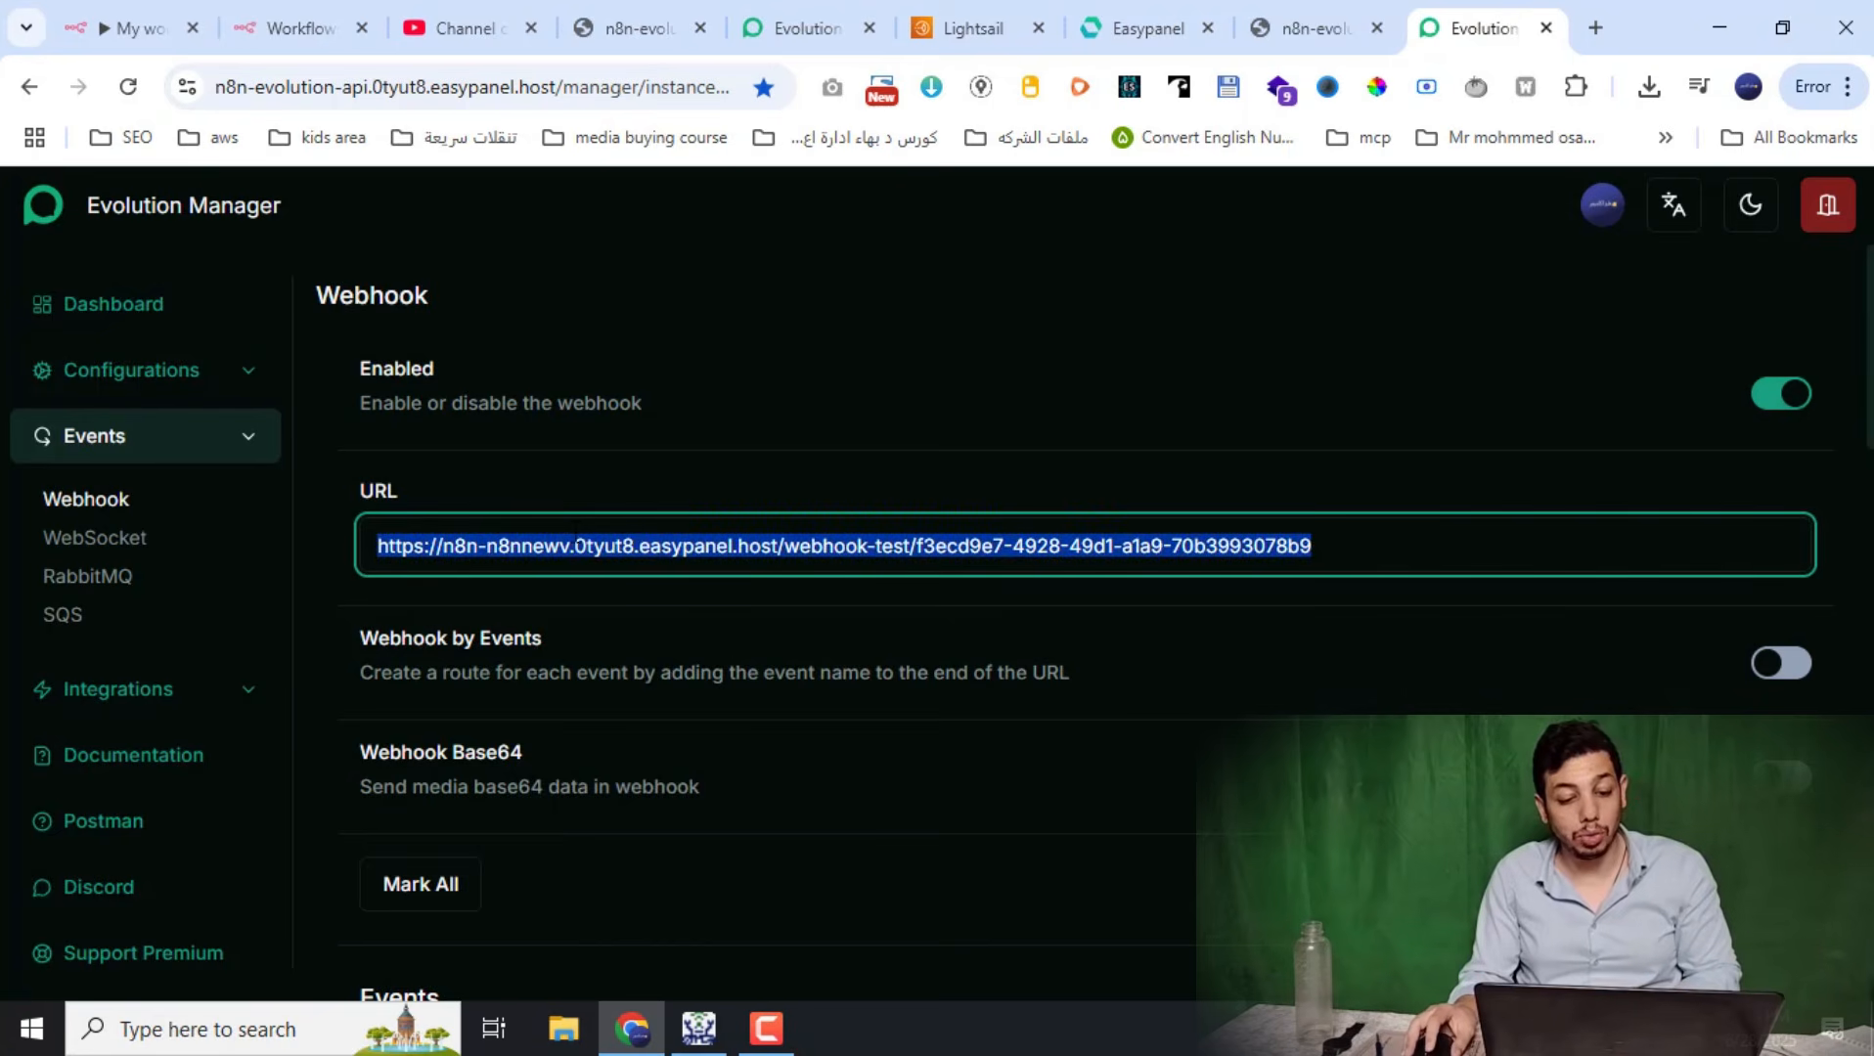
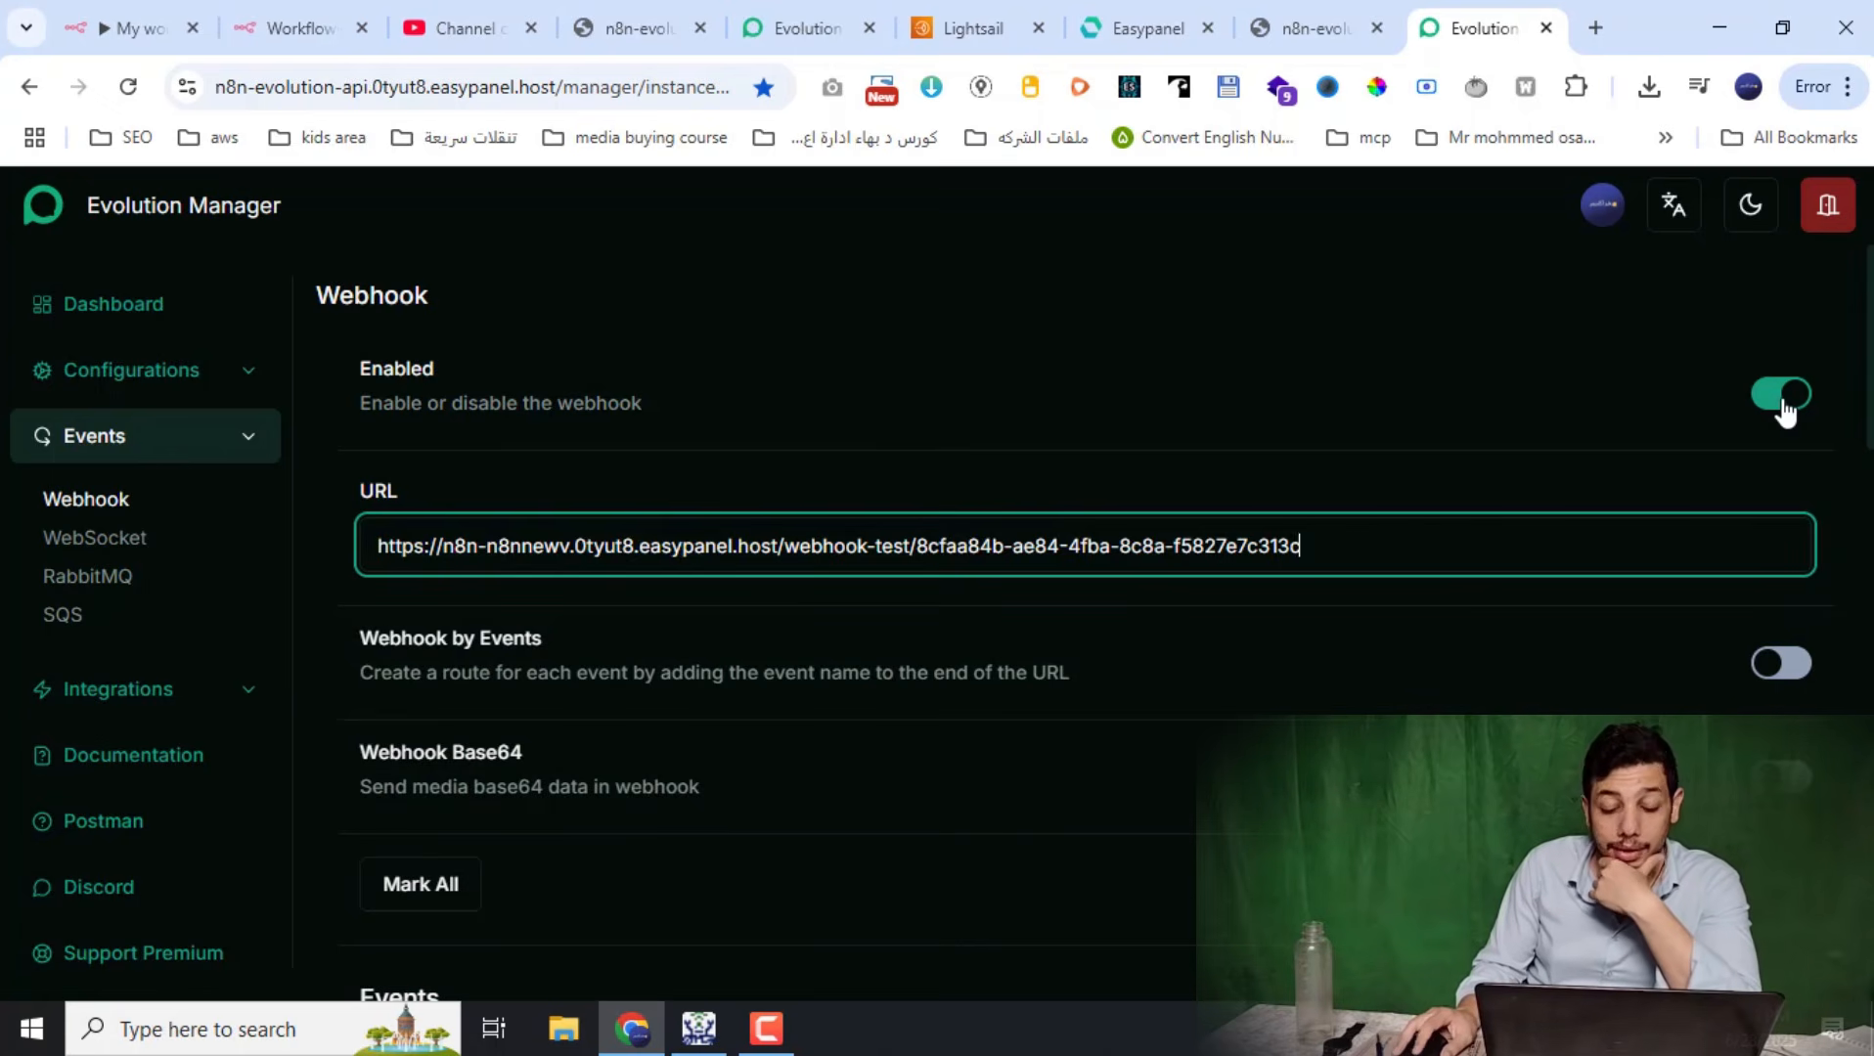
pyautogui.scroll(-3, 1849, 454)
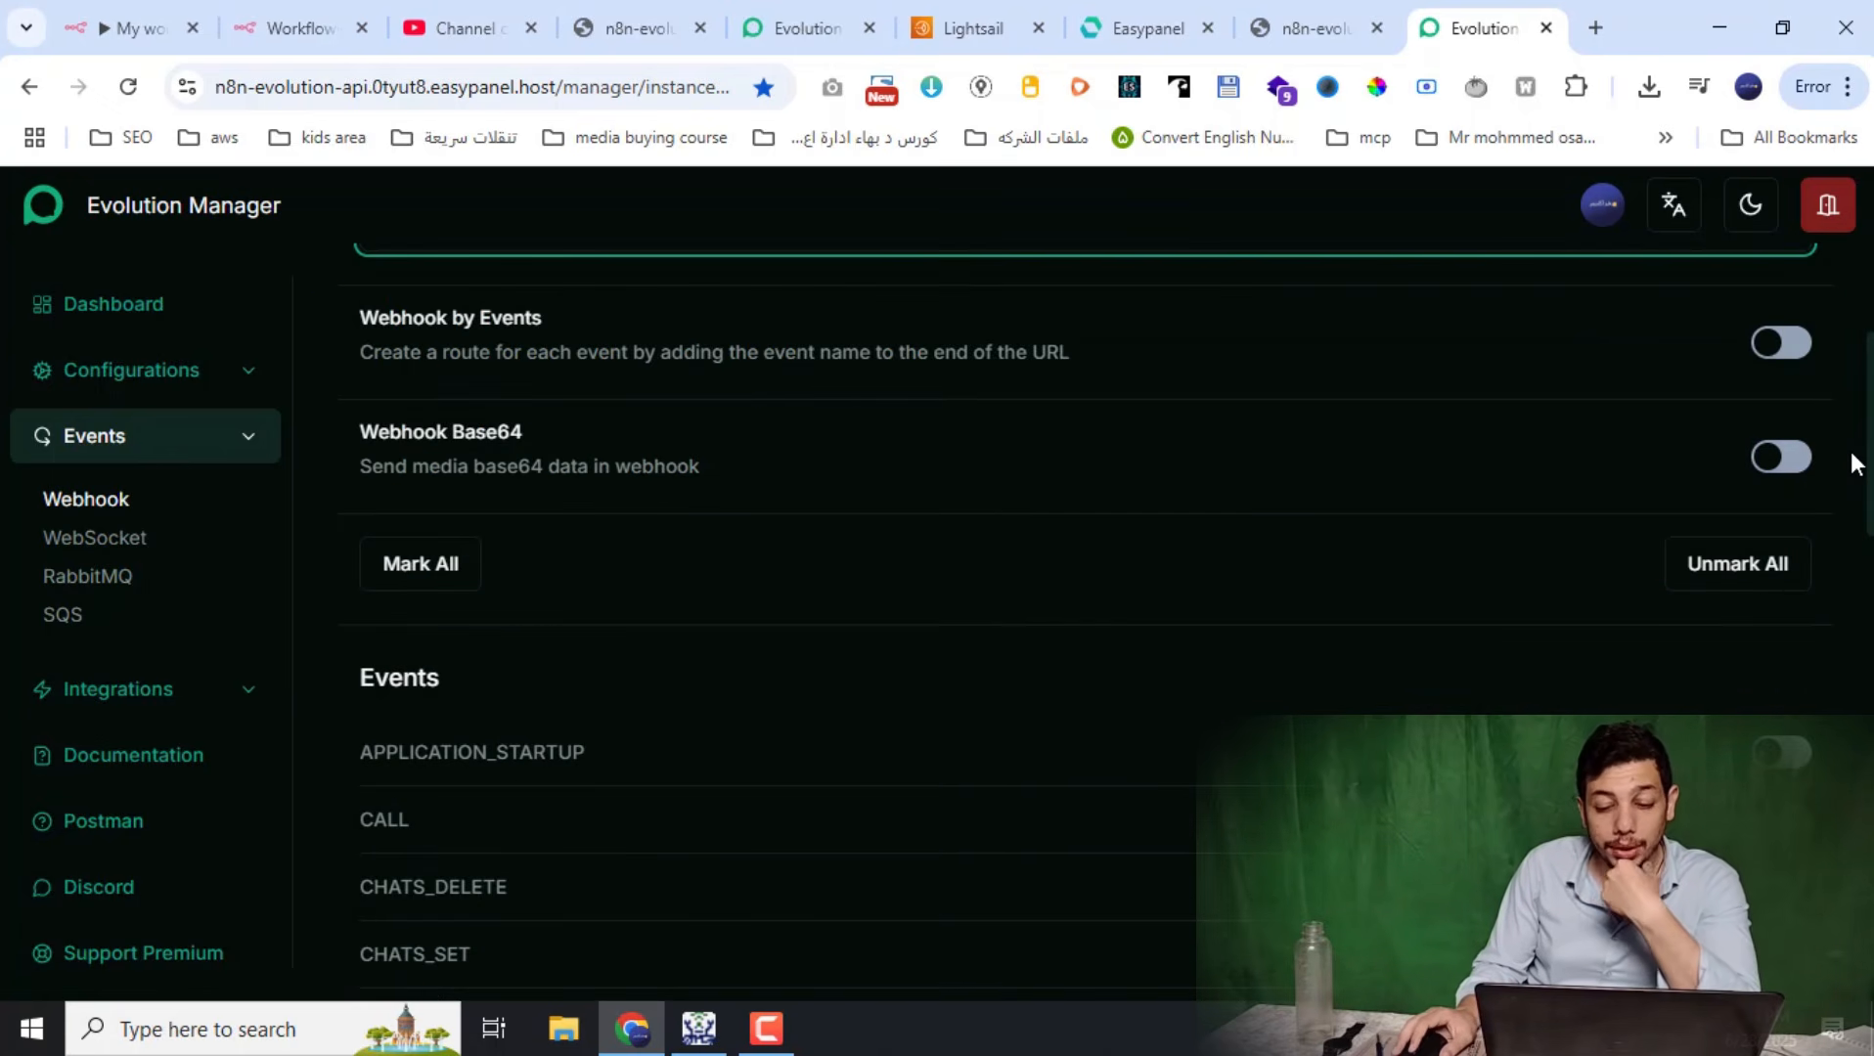
pyautogui.scroll(-9, 1851, 452)
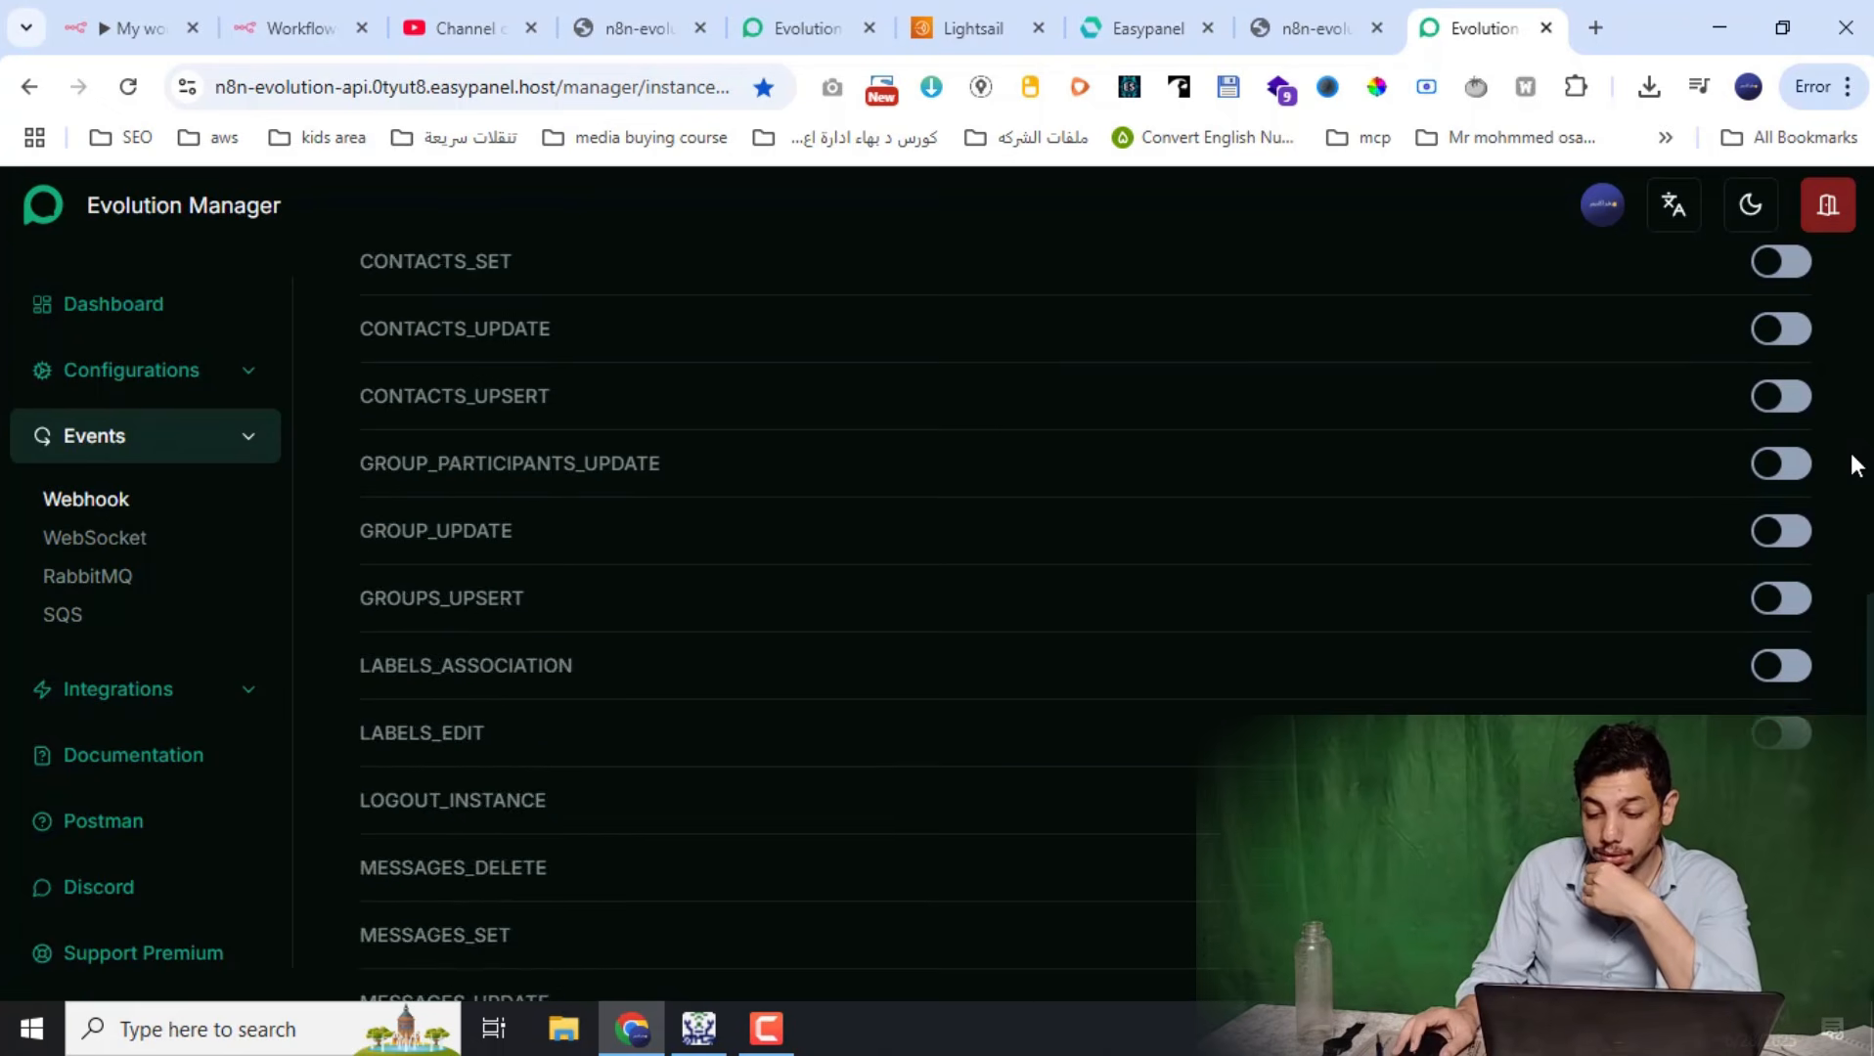
pyautogui.scroll(-6, 1850, 453)
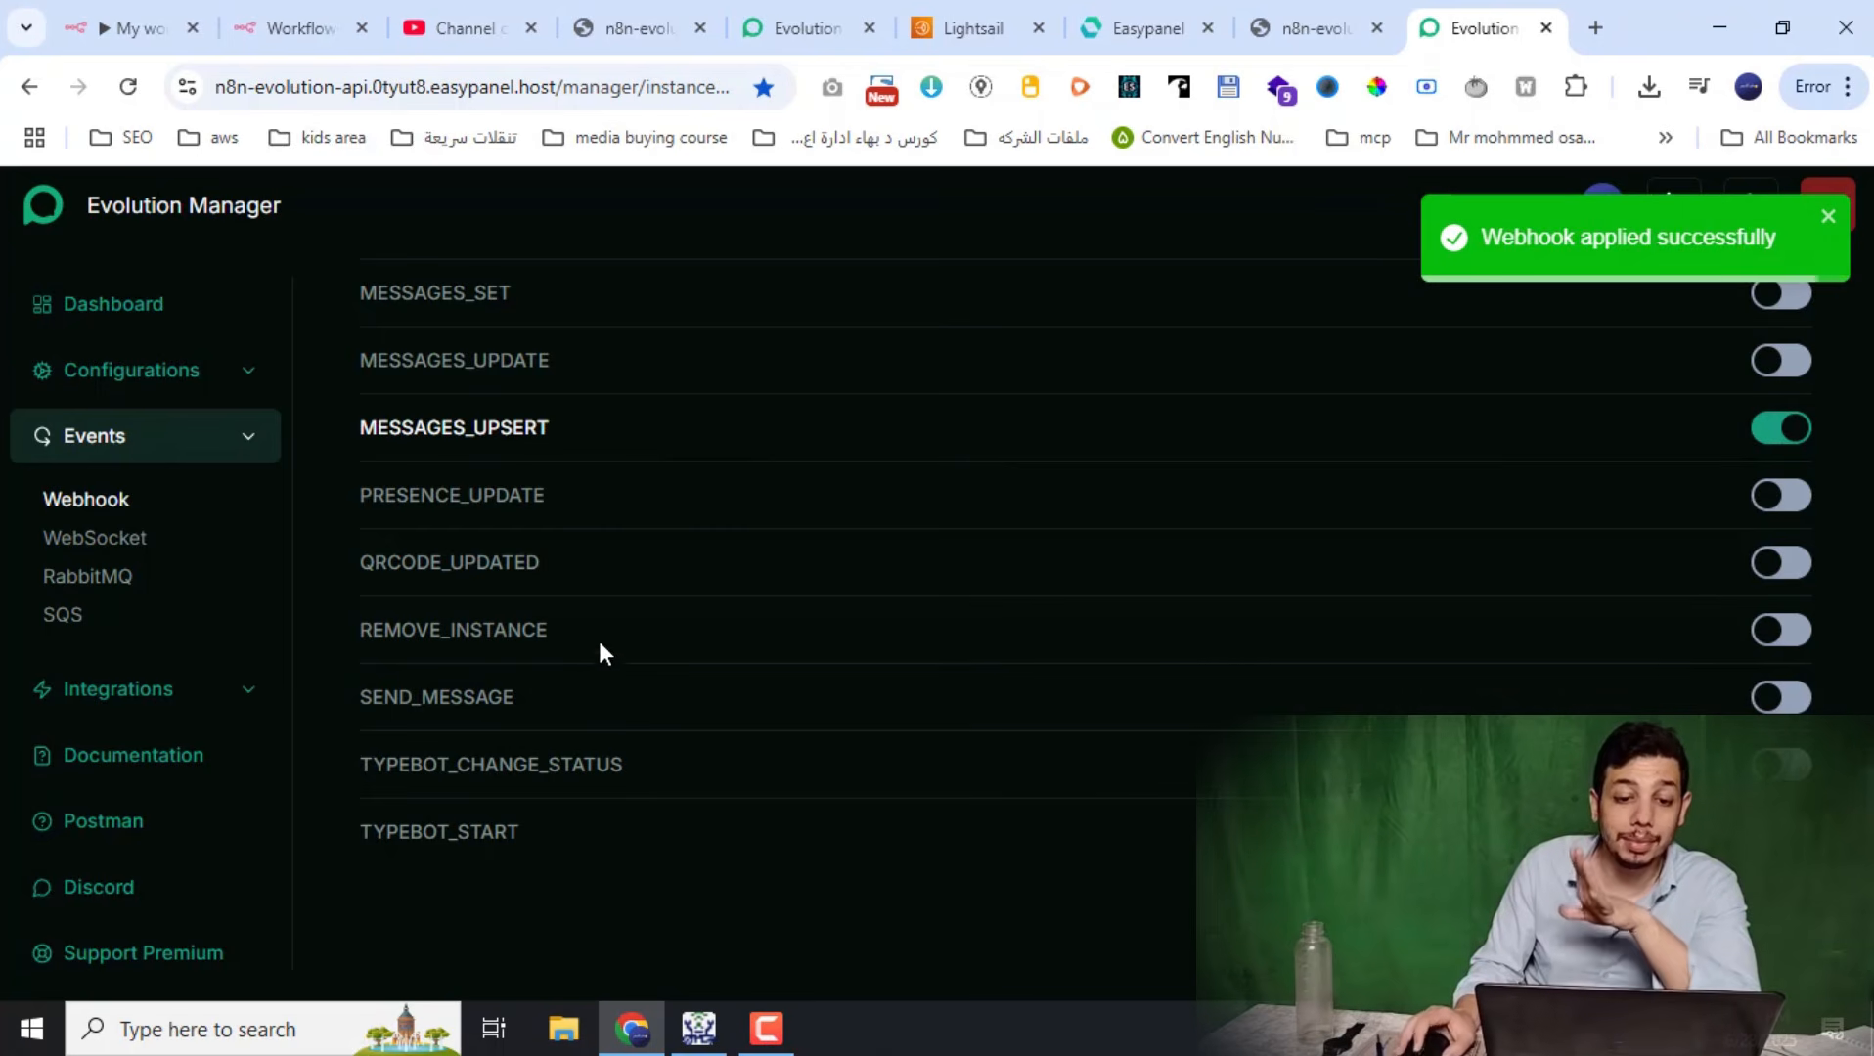
# Open WhatsApp Web at web.whatsapp.com in a new browser tab
pyautogui.click(1596, 27)
pyautogui.write('we')
pyautogui.press('Return')
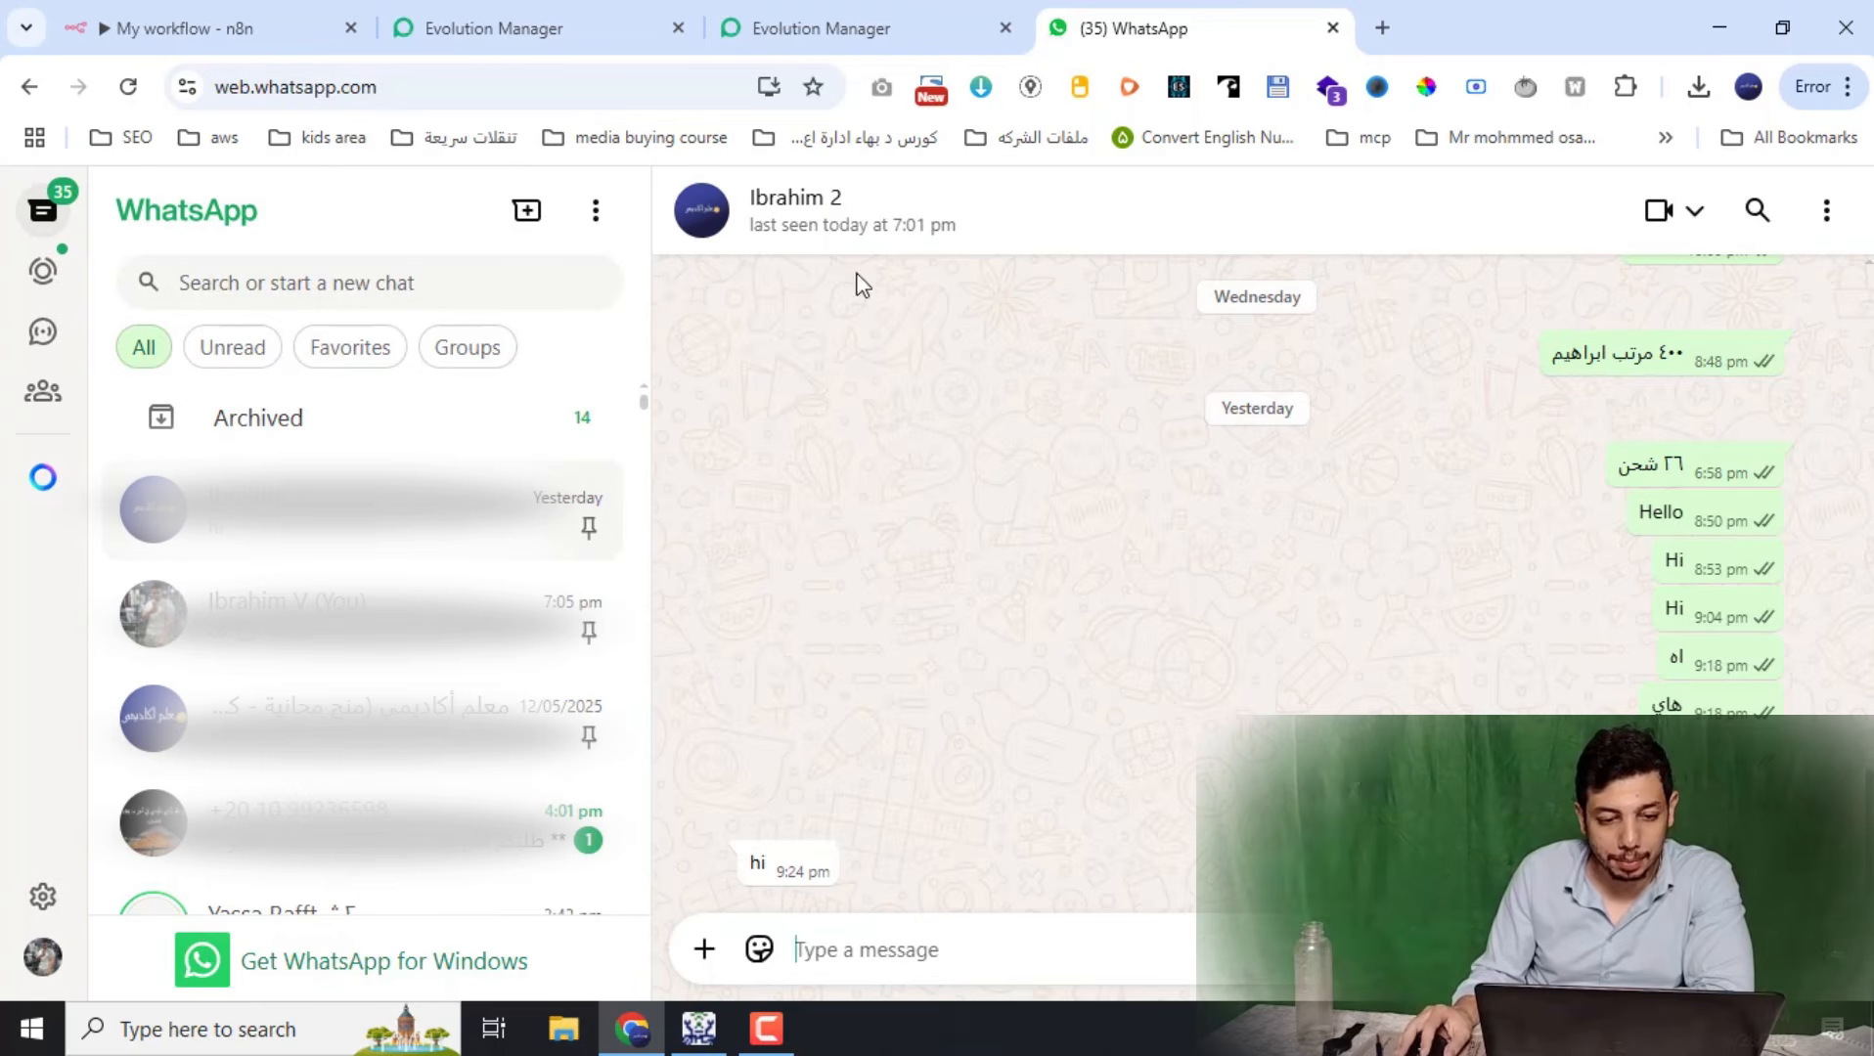
# Set the Webhook node's HTTP method to POST and start listening for a test event
pyautogui.click(277, 16)
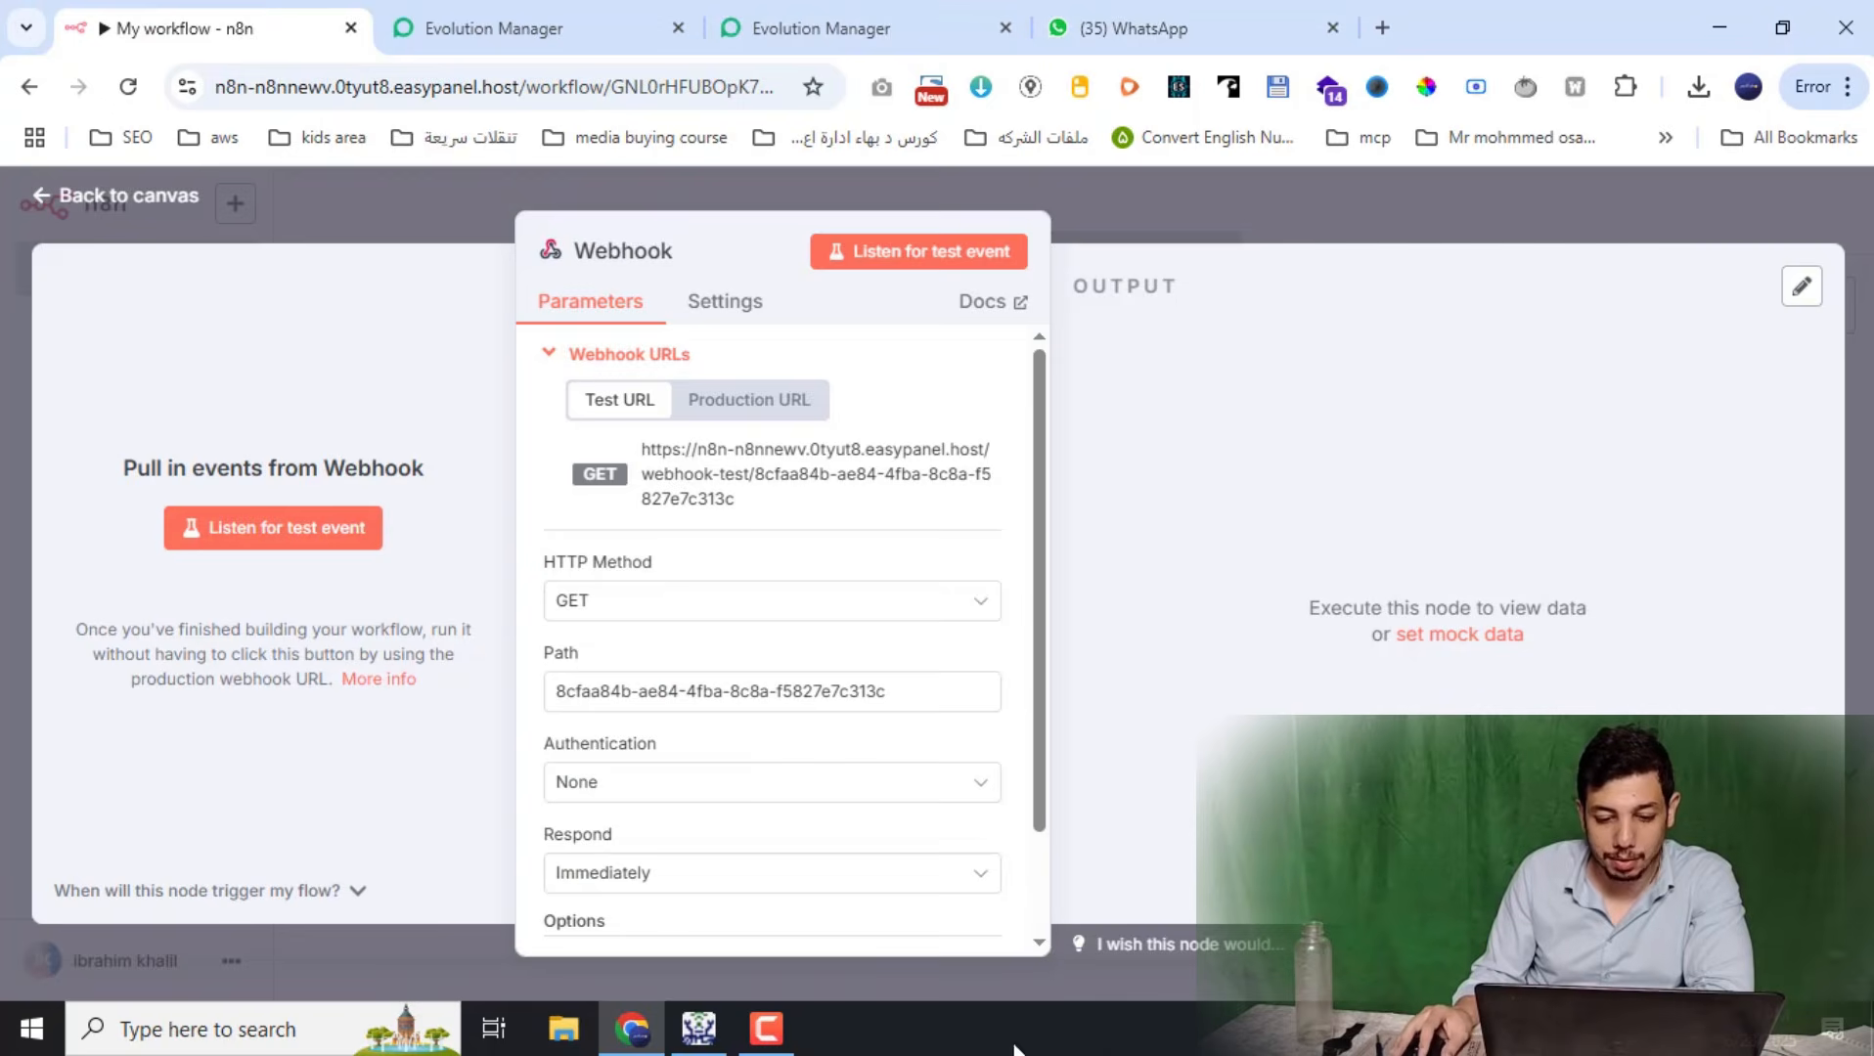
pyautogui.click(1125, 234)
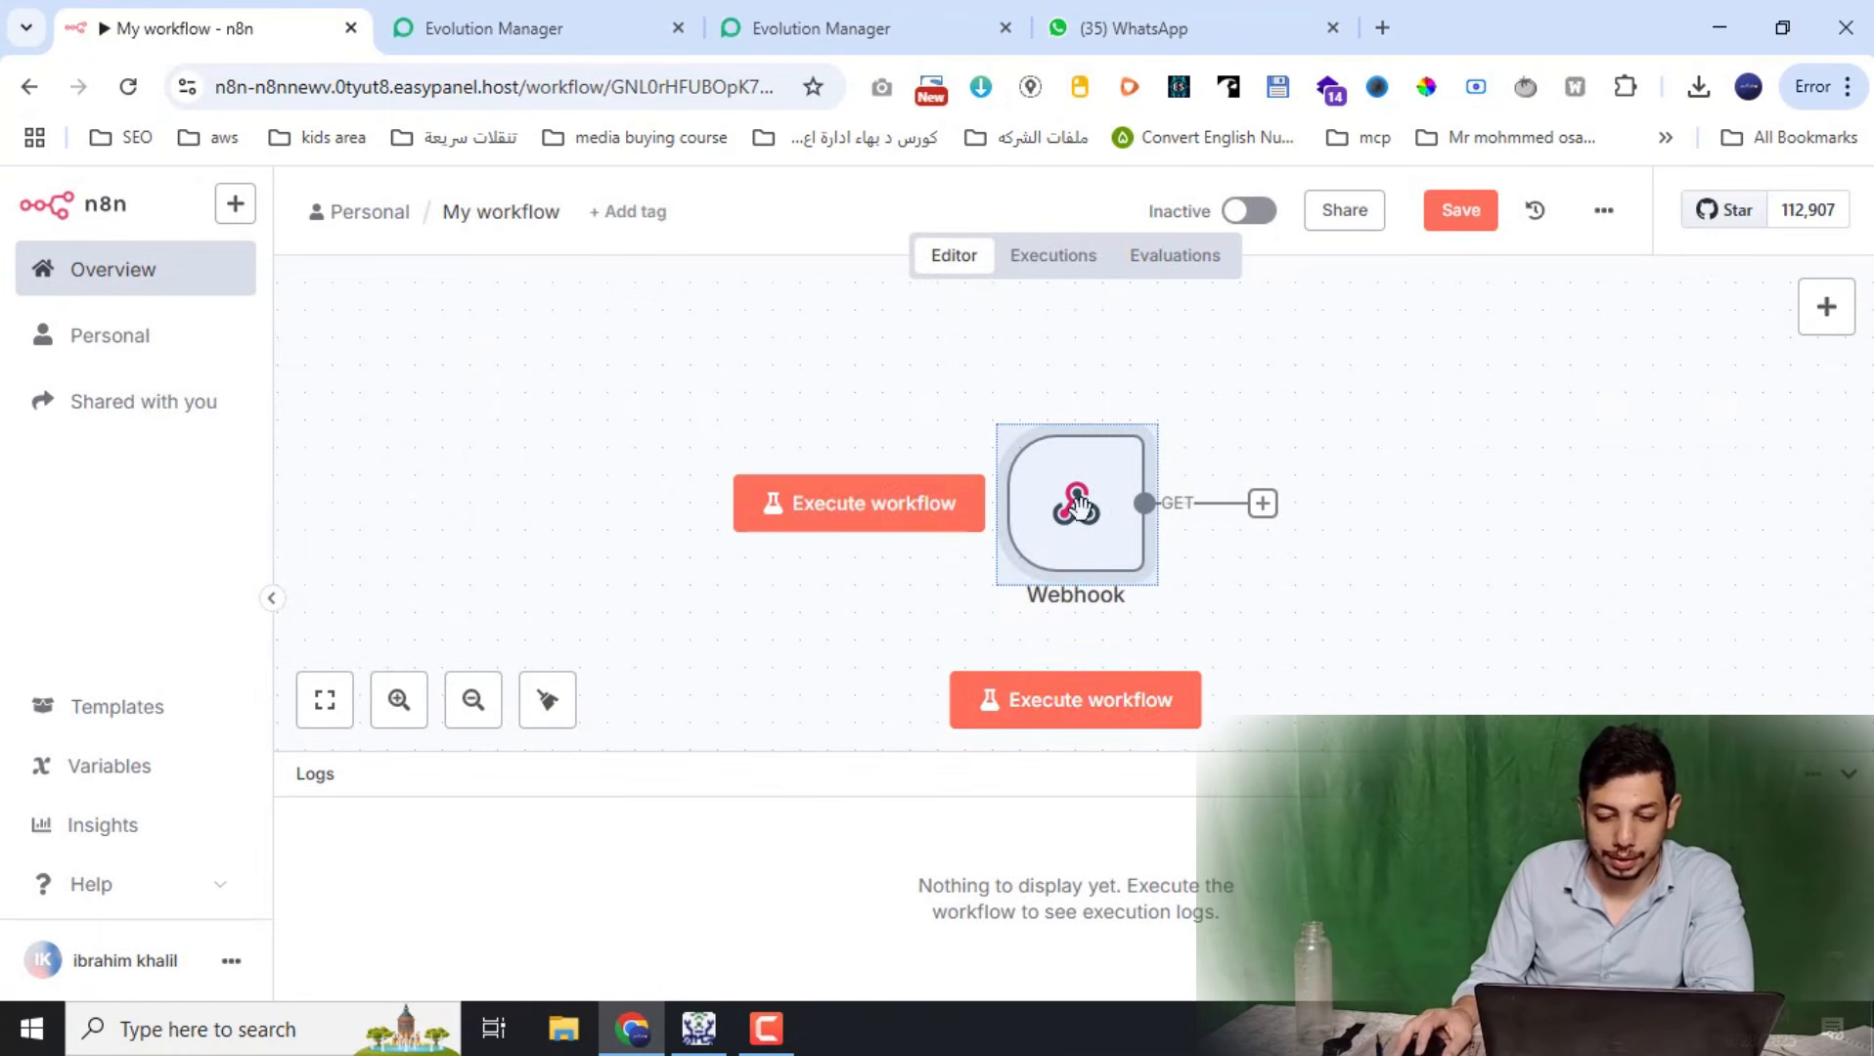
pyautogui.doubleClick(1093, 610)
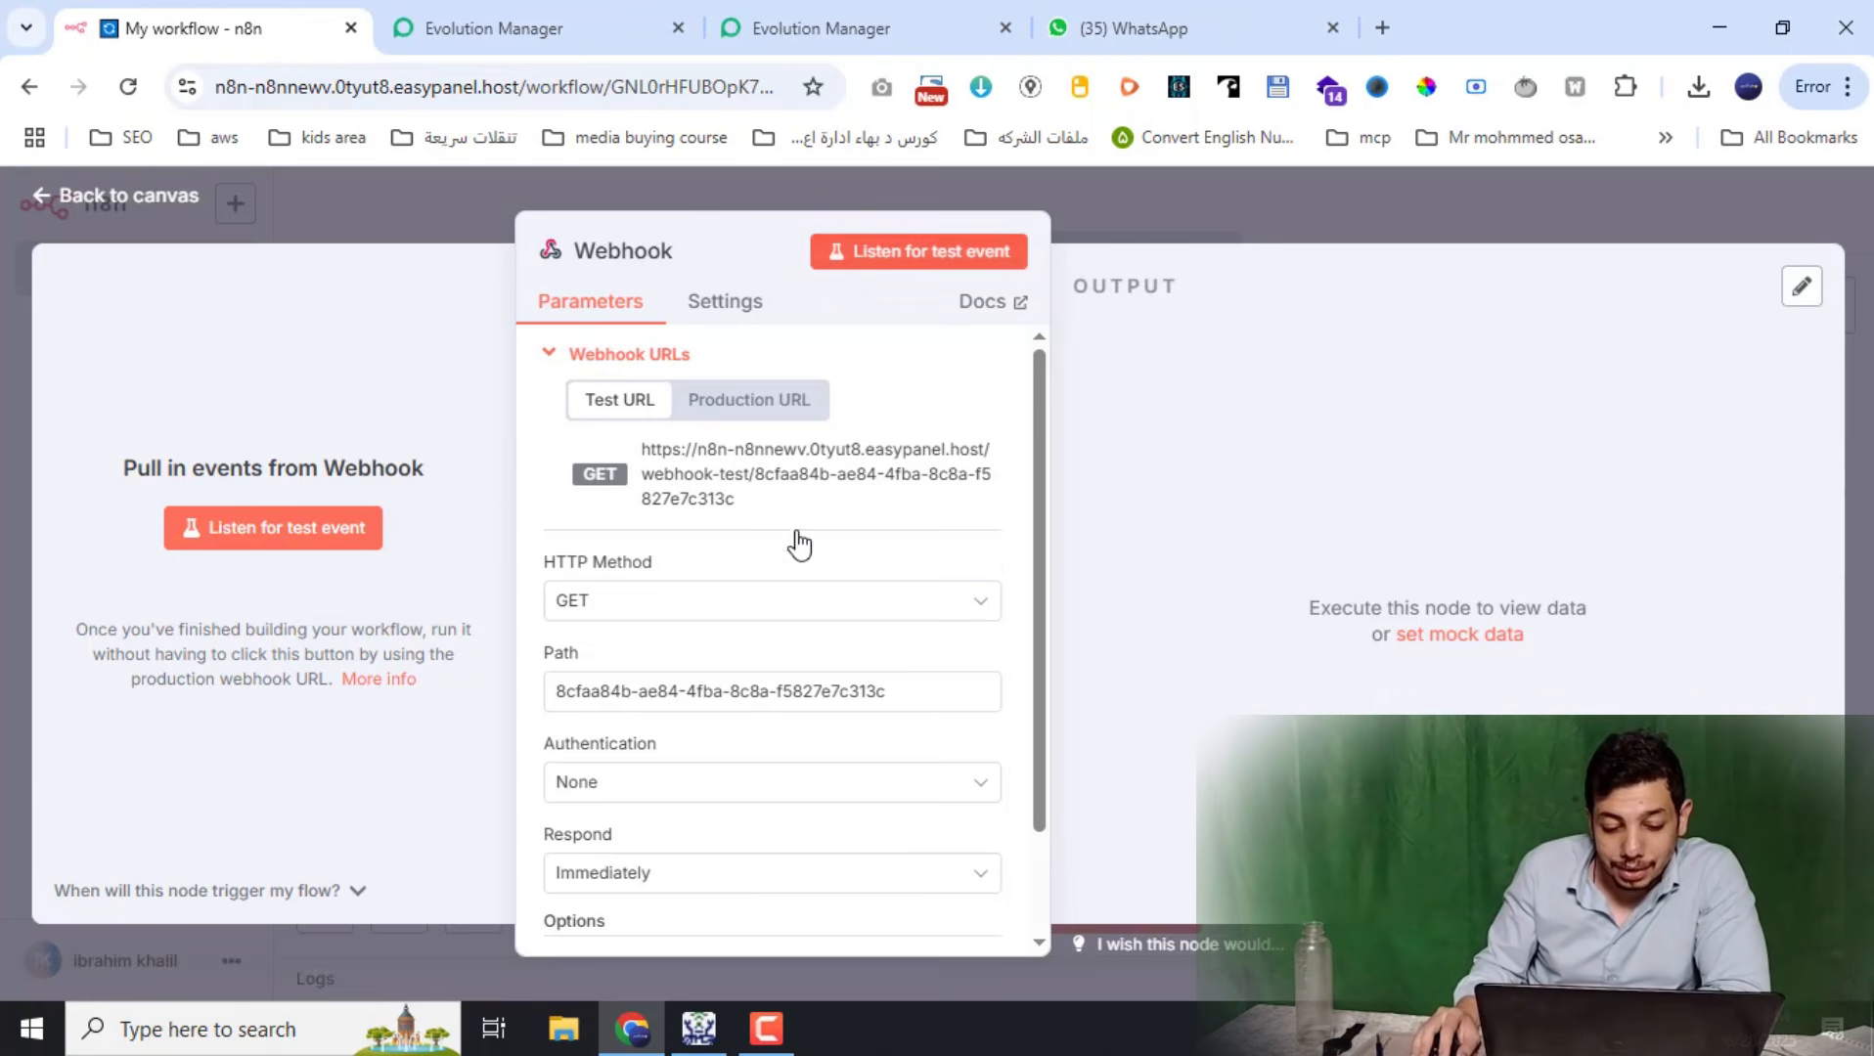
pyautogui.click(737, 606)
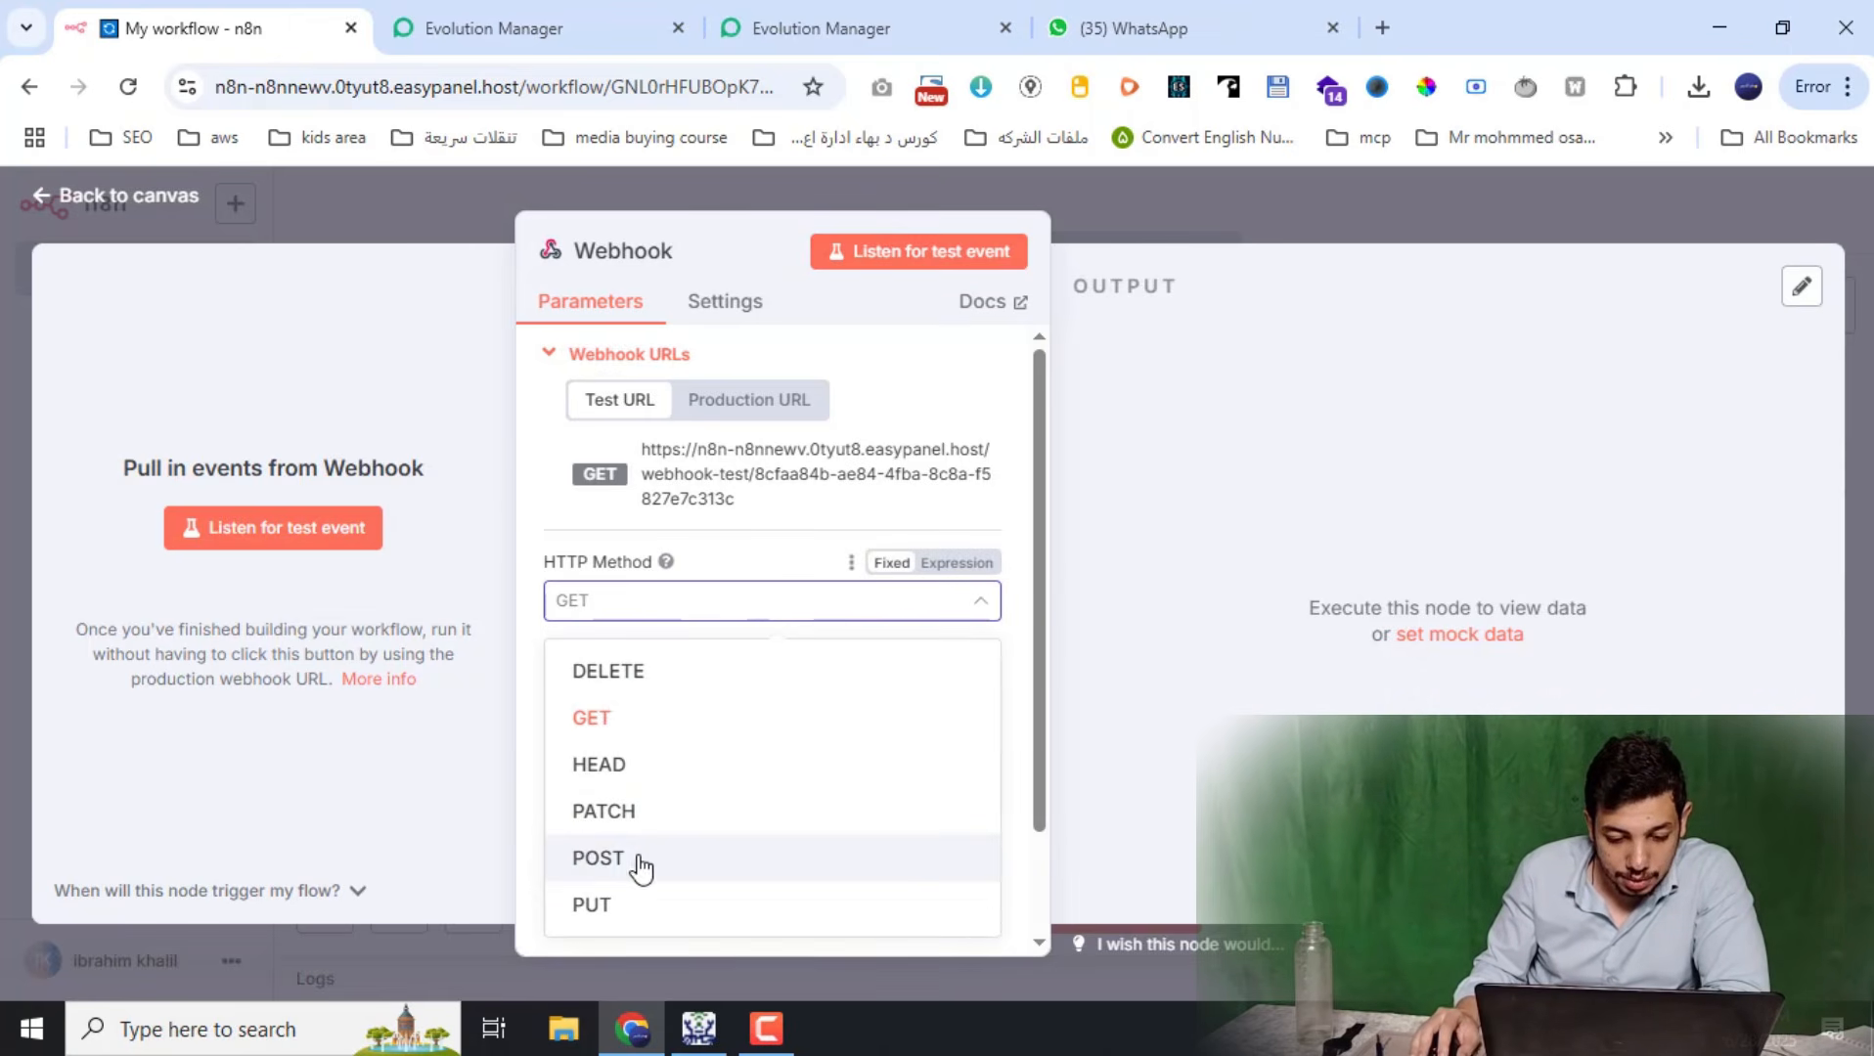
pyautogui.click(599, 858)
pyautogui.scroll(-2, 684, 528)
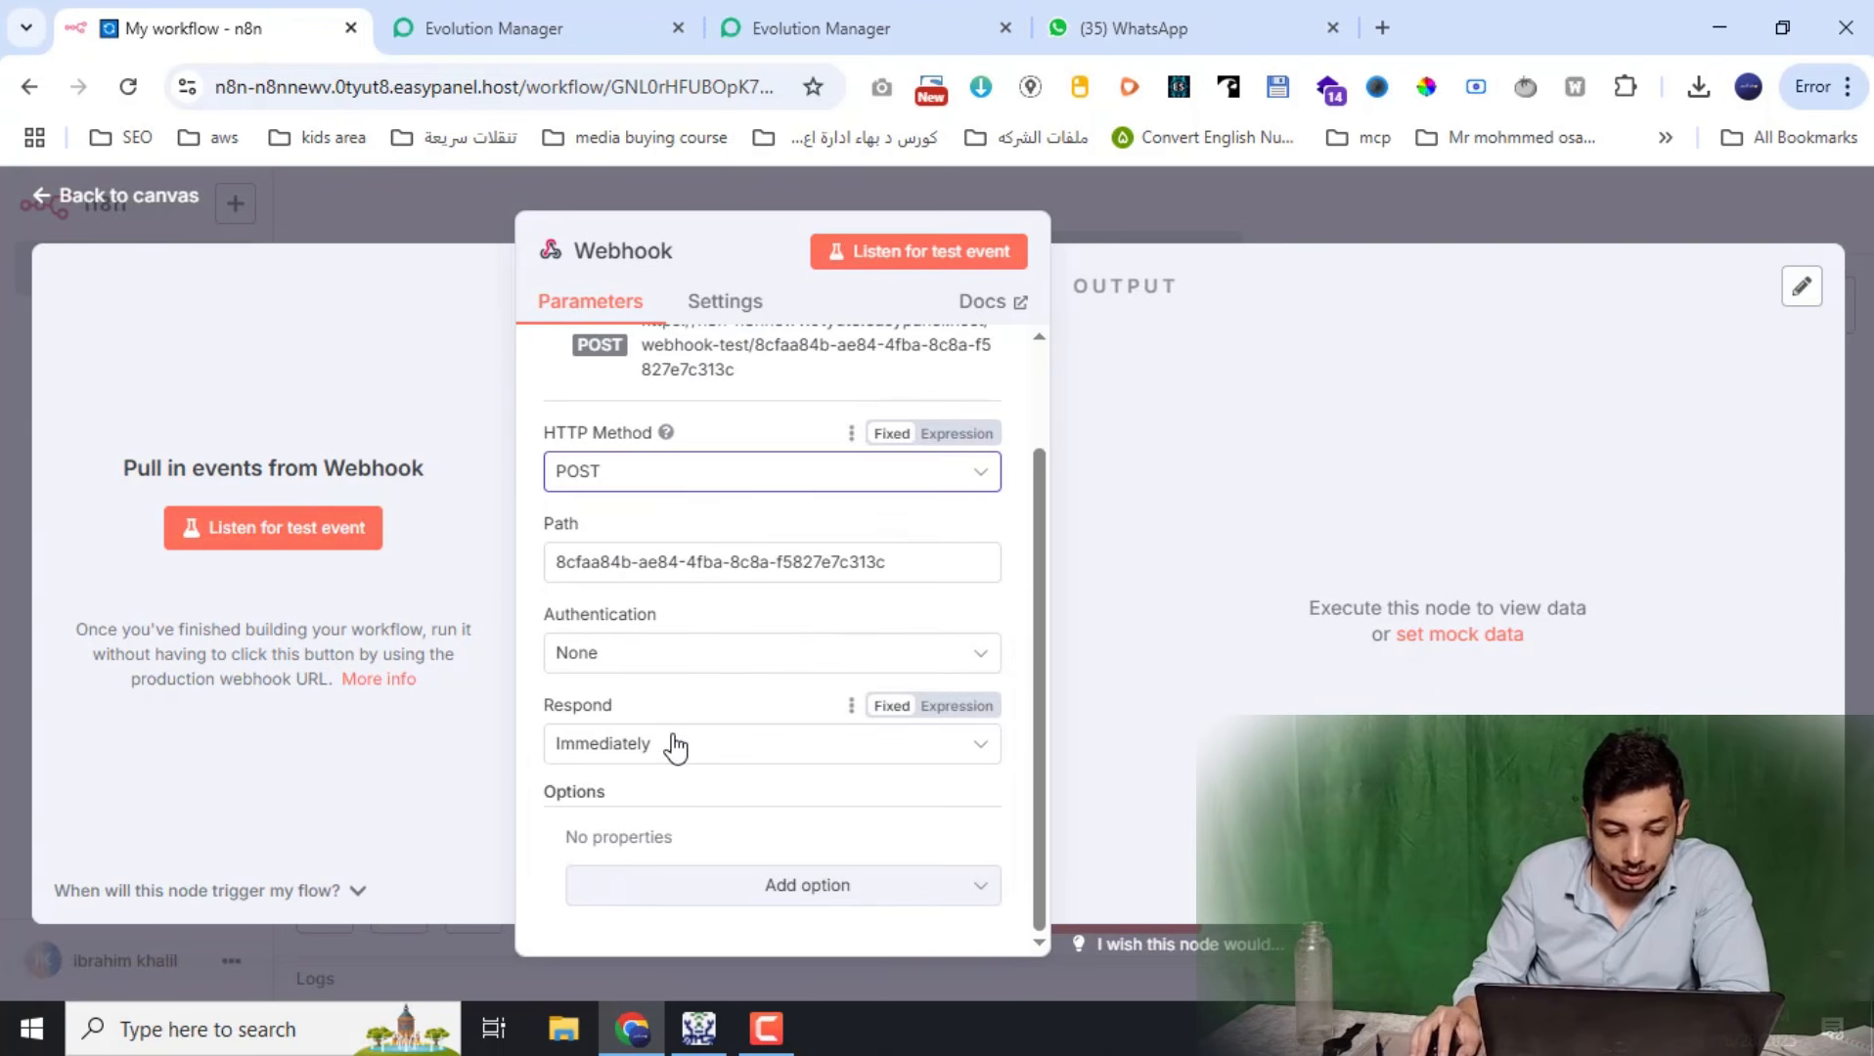
pyautogui.scroll(2, 657, 626)
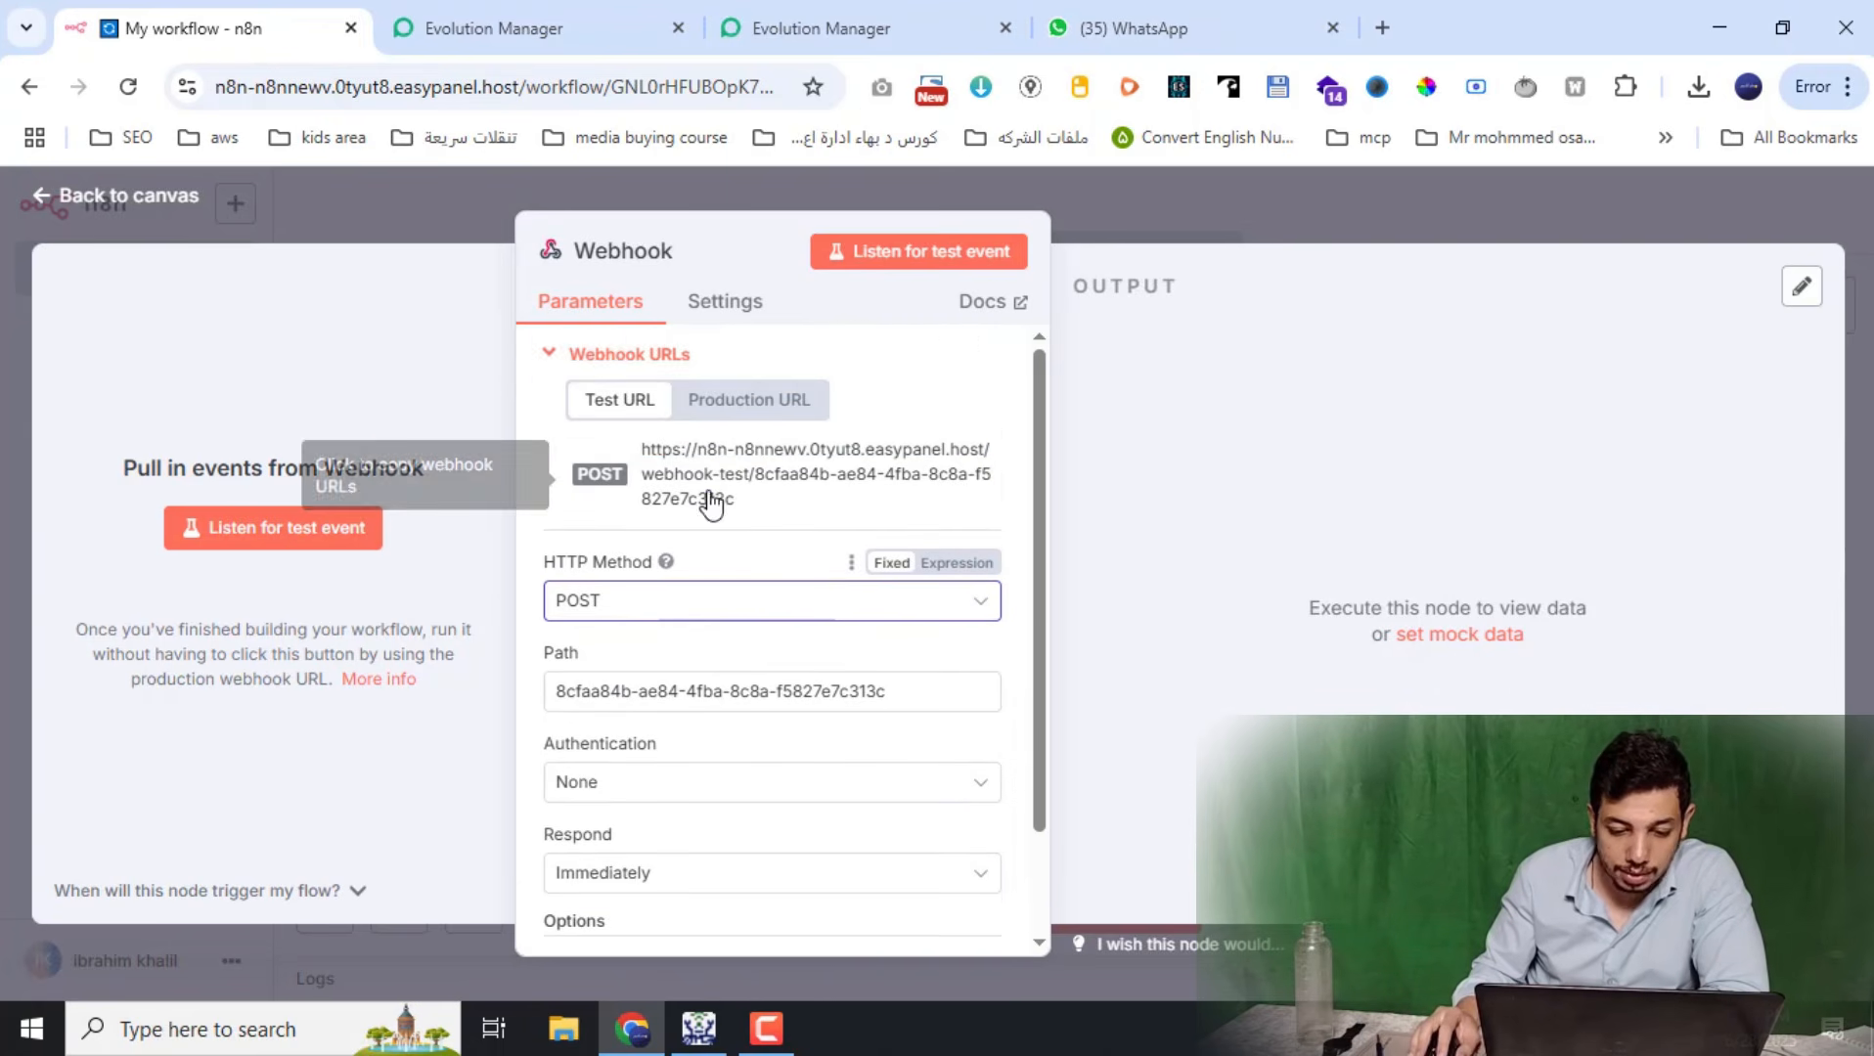
pyautogui.click(914, 253)
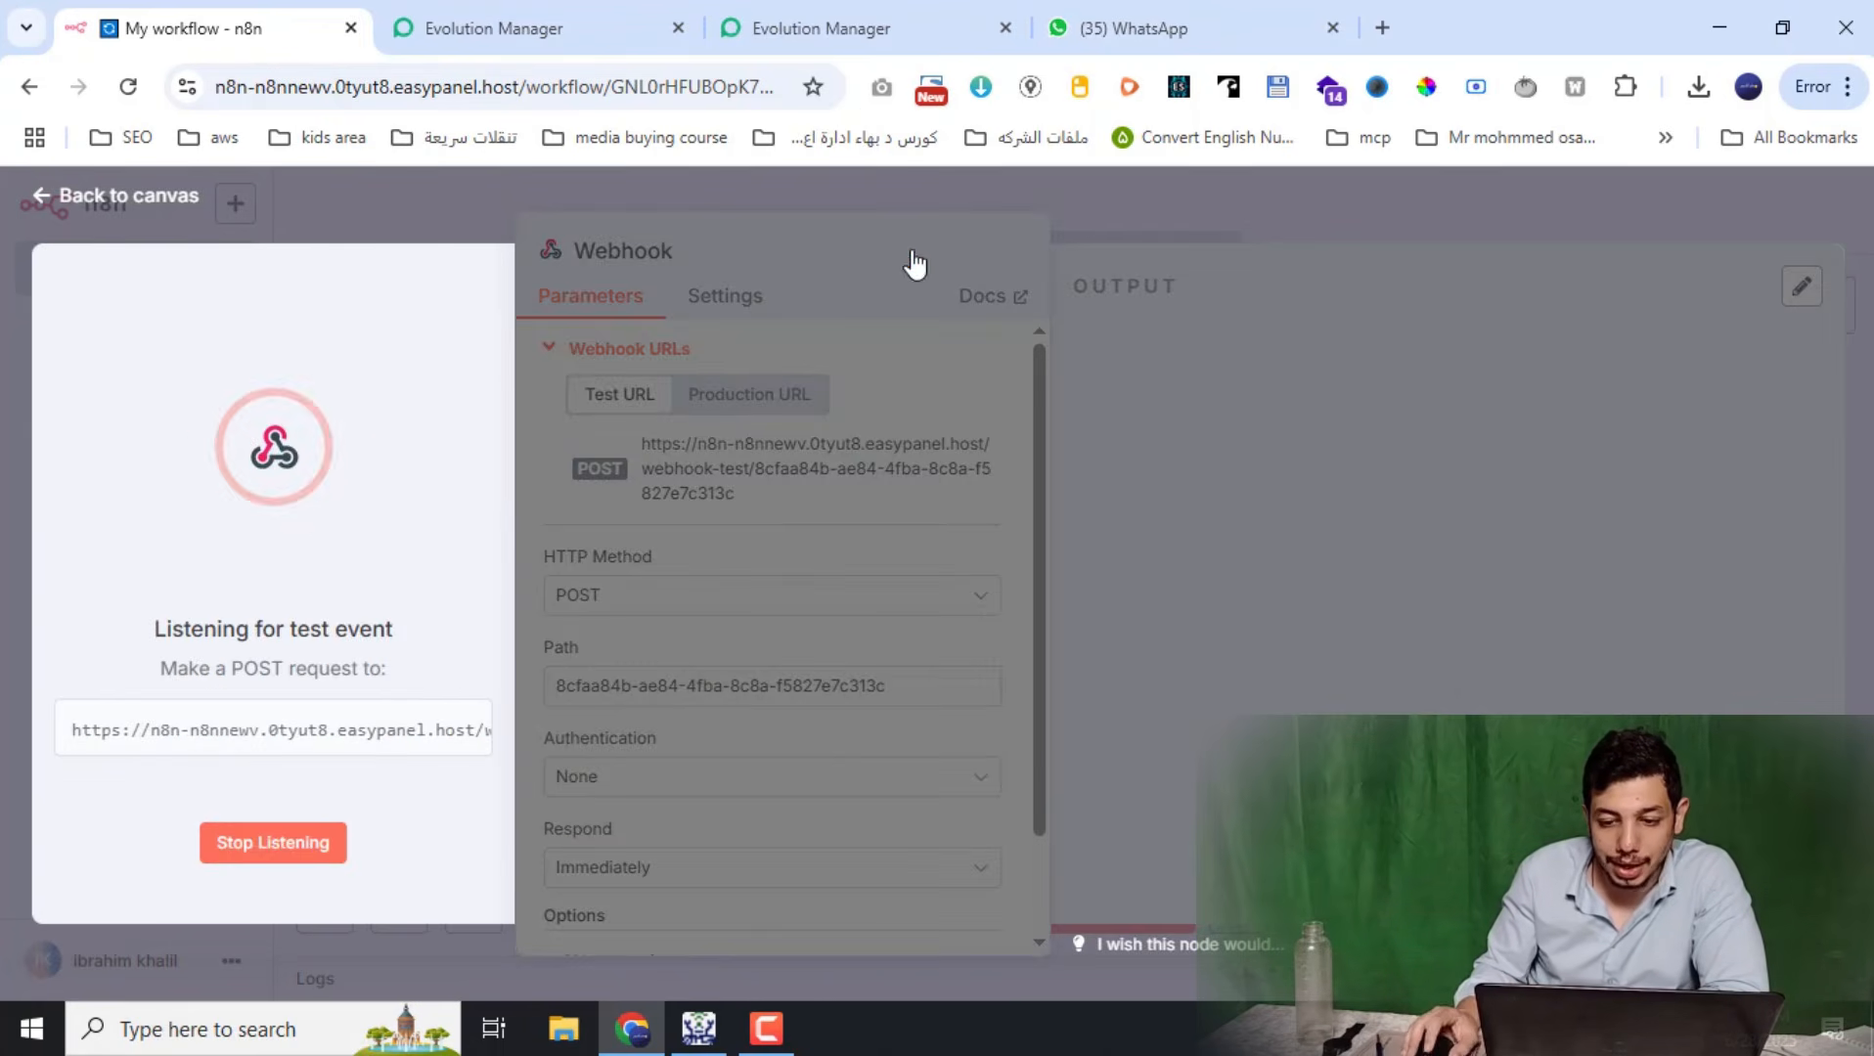
# Send 'hi' from WhatsApp Web and review the captured message in the Webhook output
pyautogui.click(1163, 27)
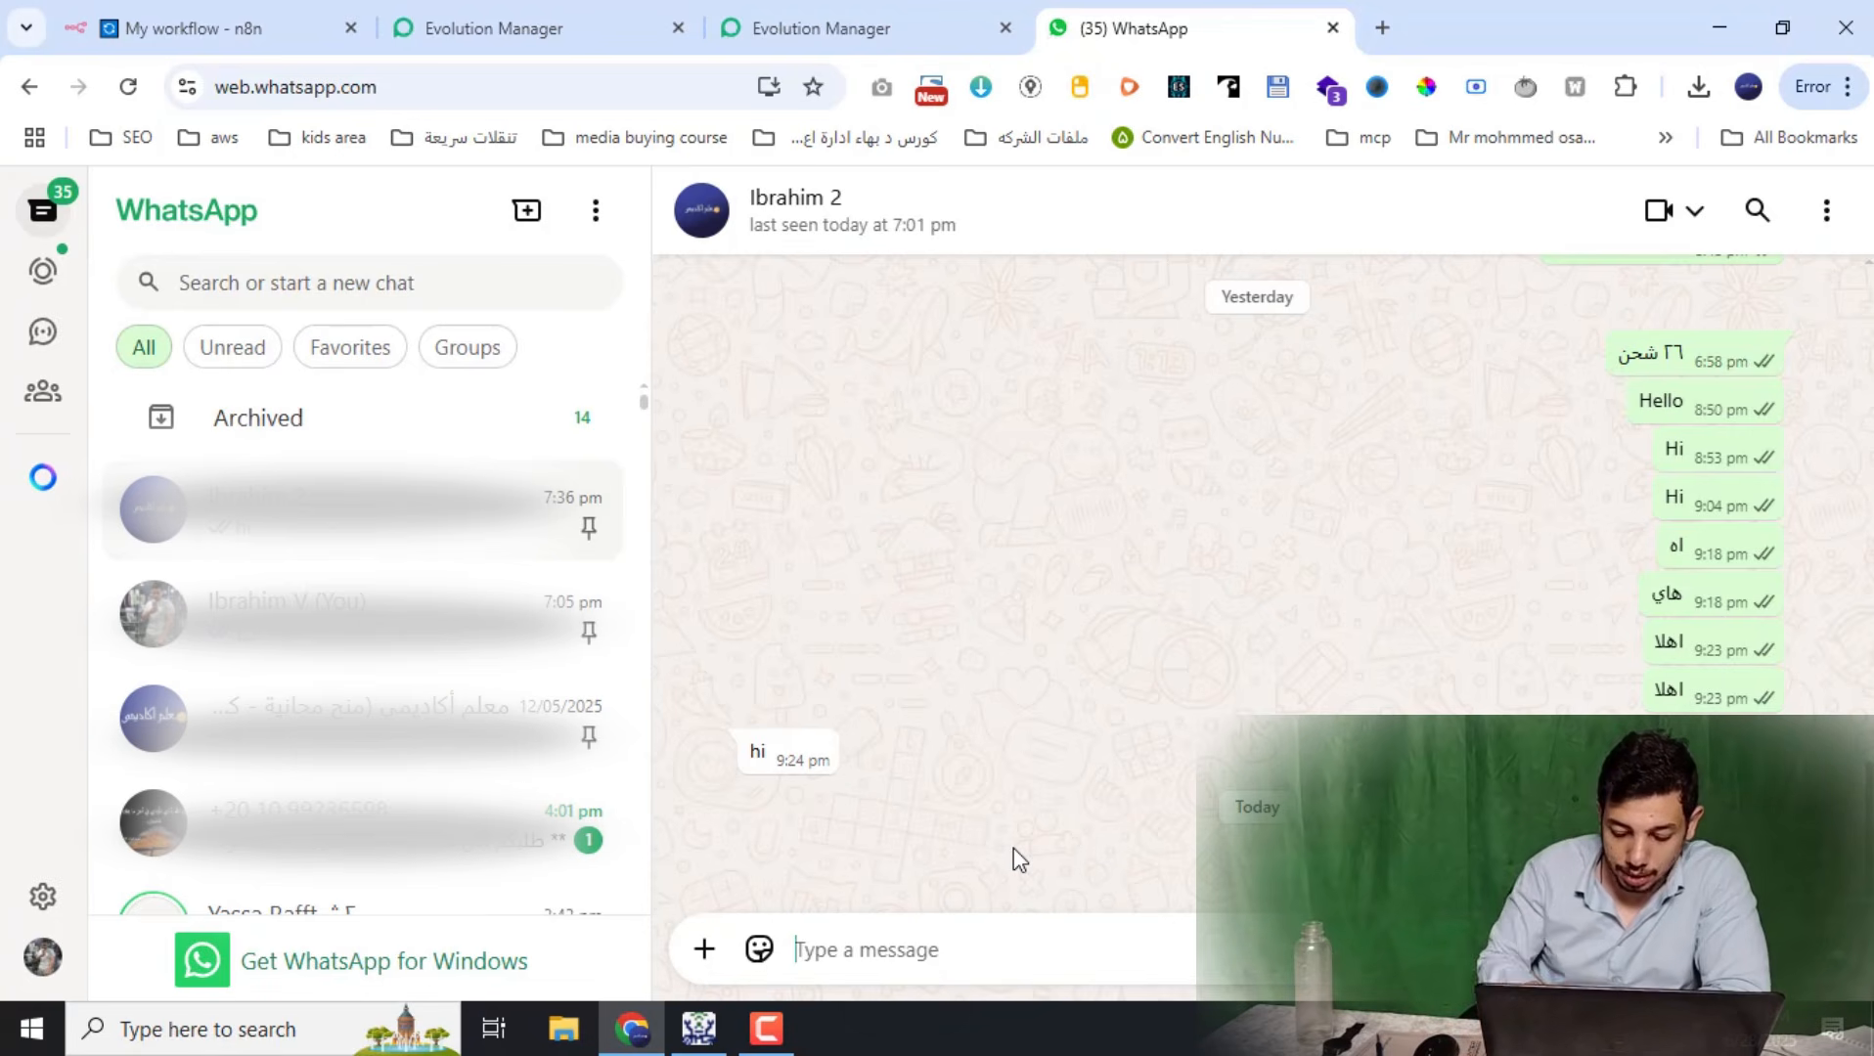
pyautogui.write('hi')
pyautogui.press('Return')
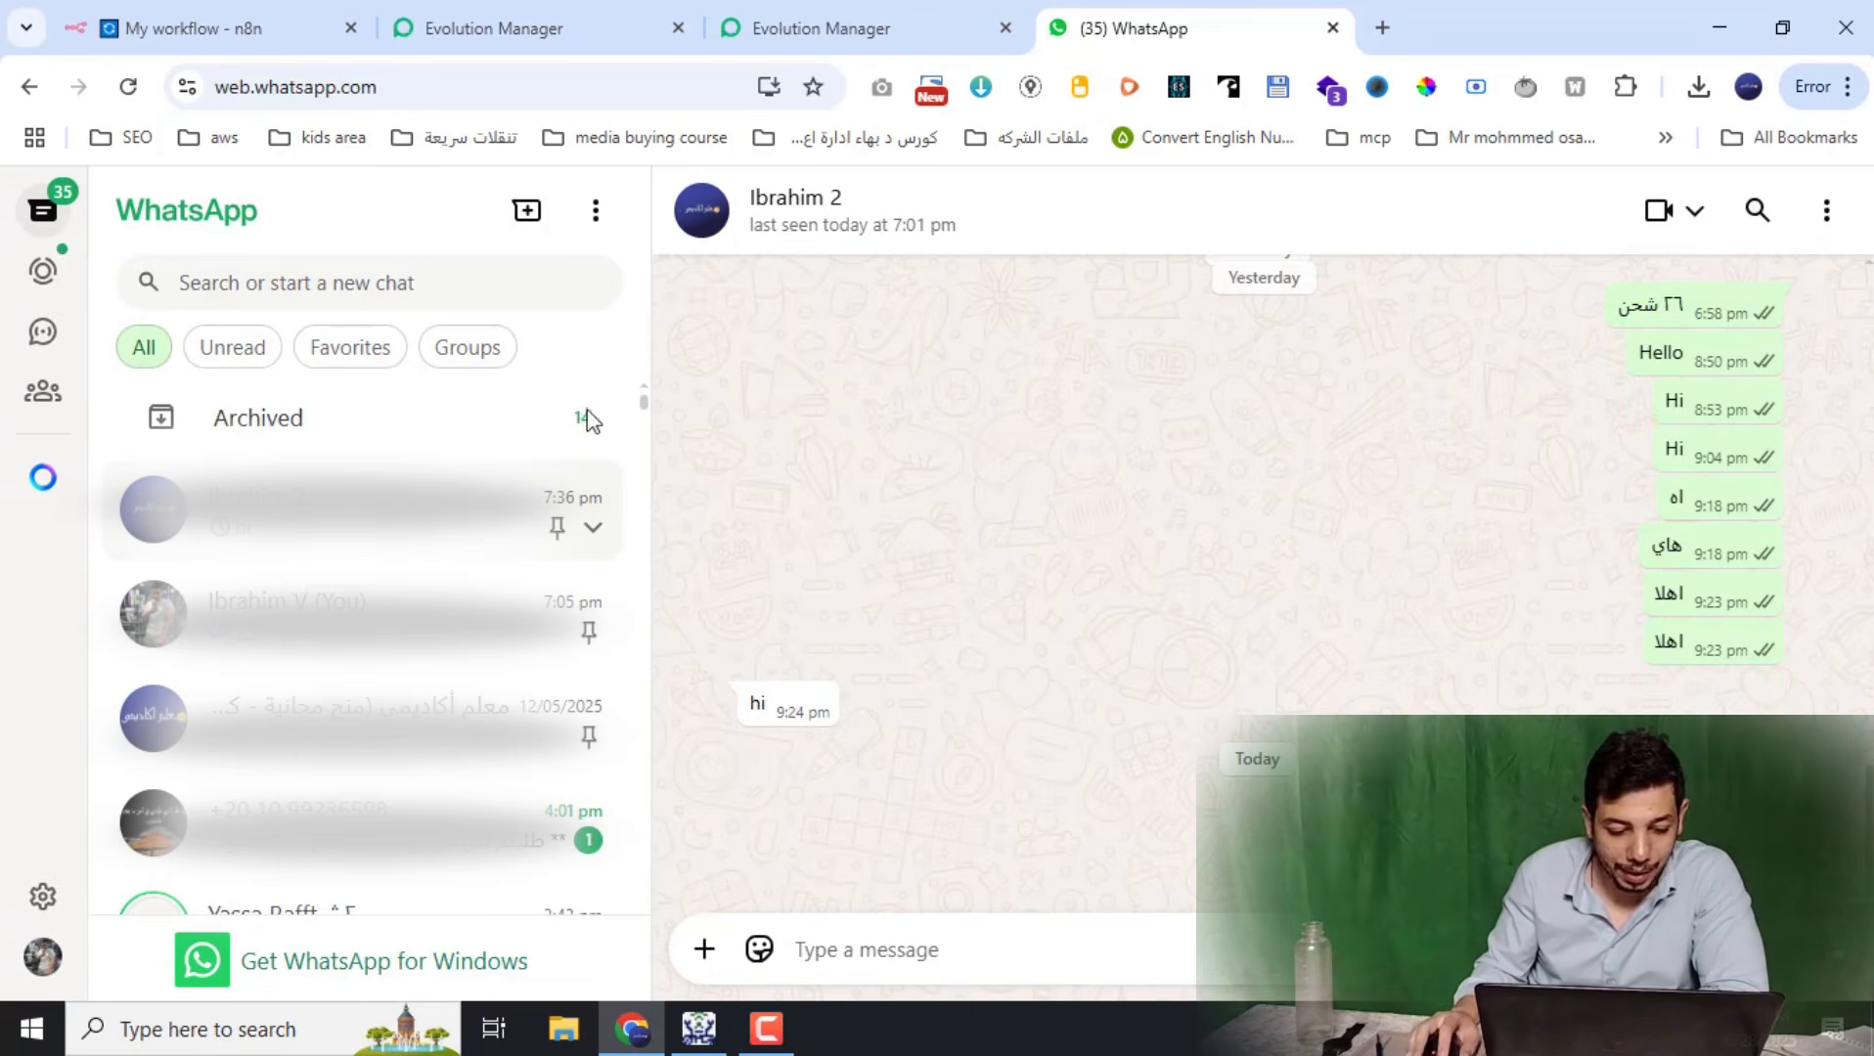
pyautogui.click(137, 27)
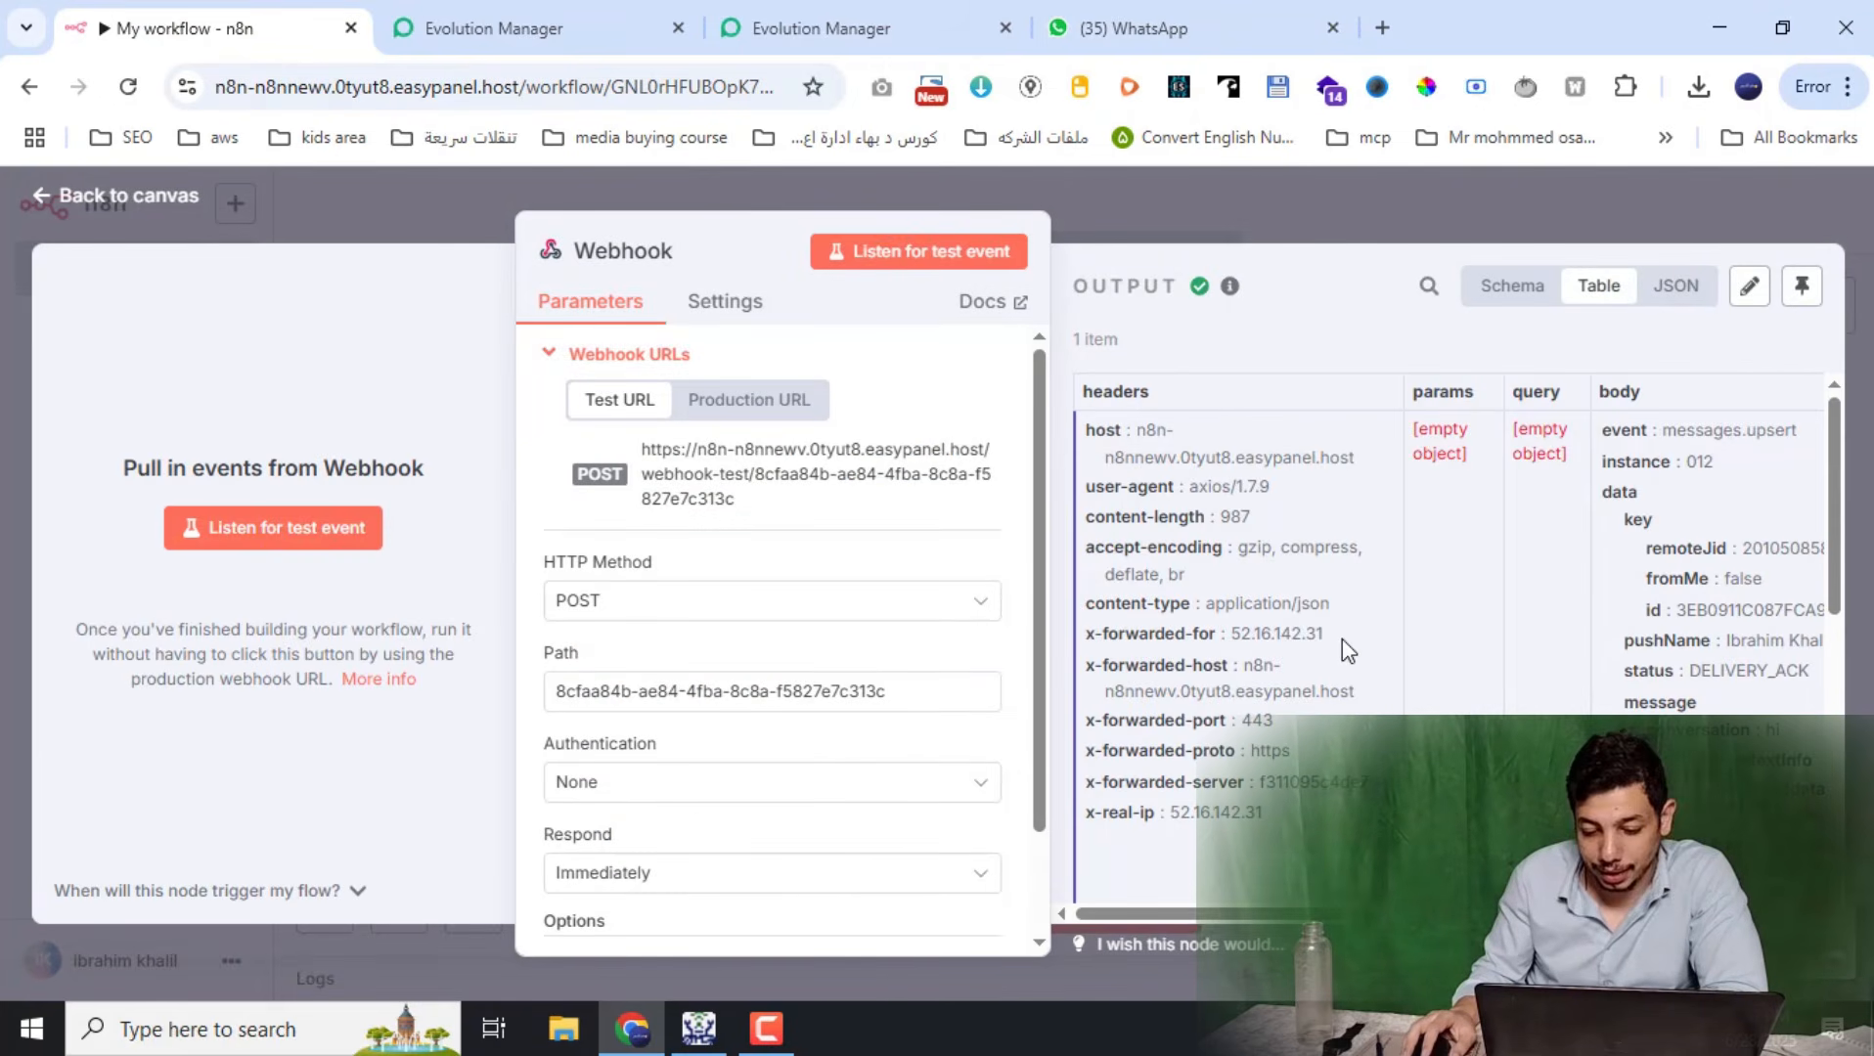
pyautogui.scroll(-6, 1420, 649)
pyautogui.scroll(-2, 1343, 647)
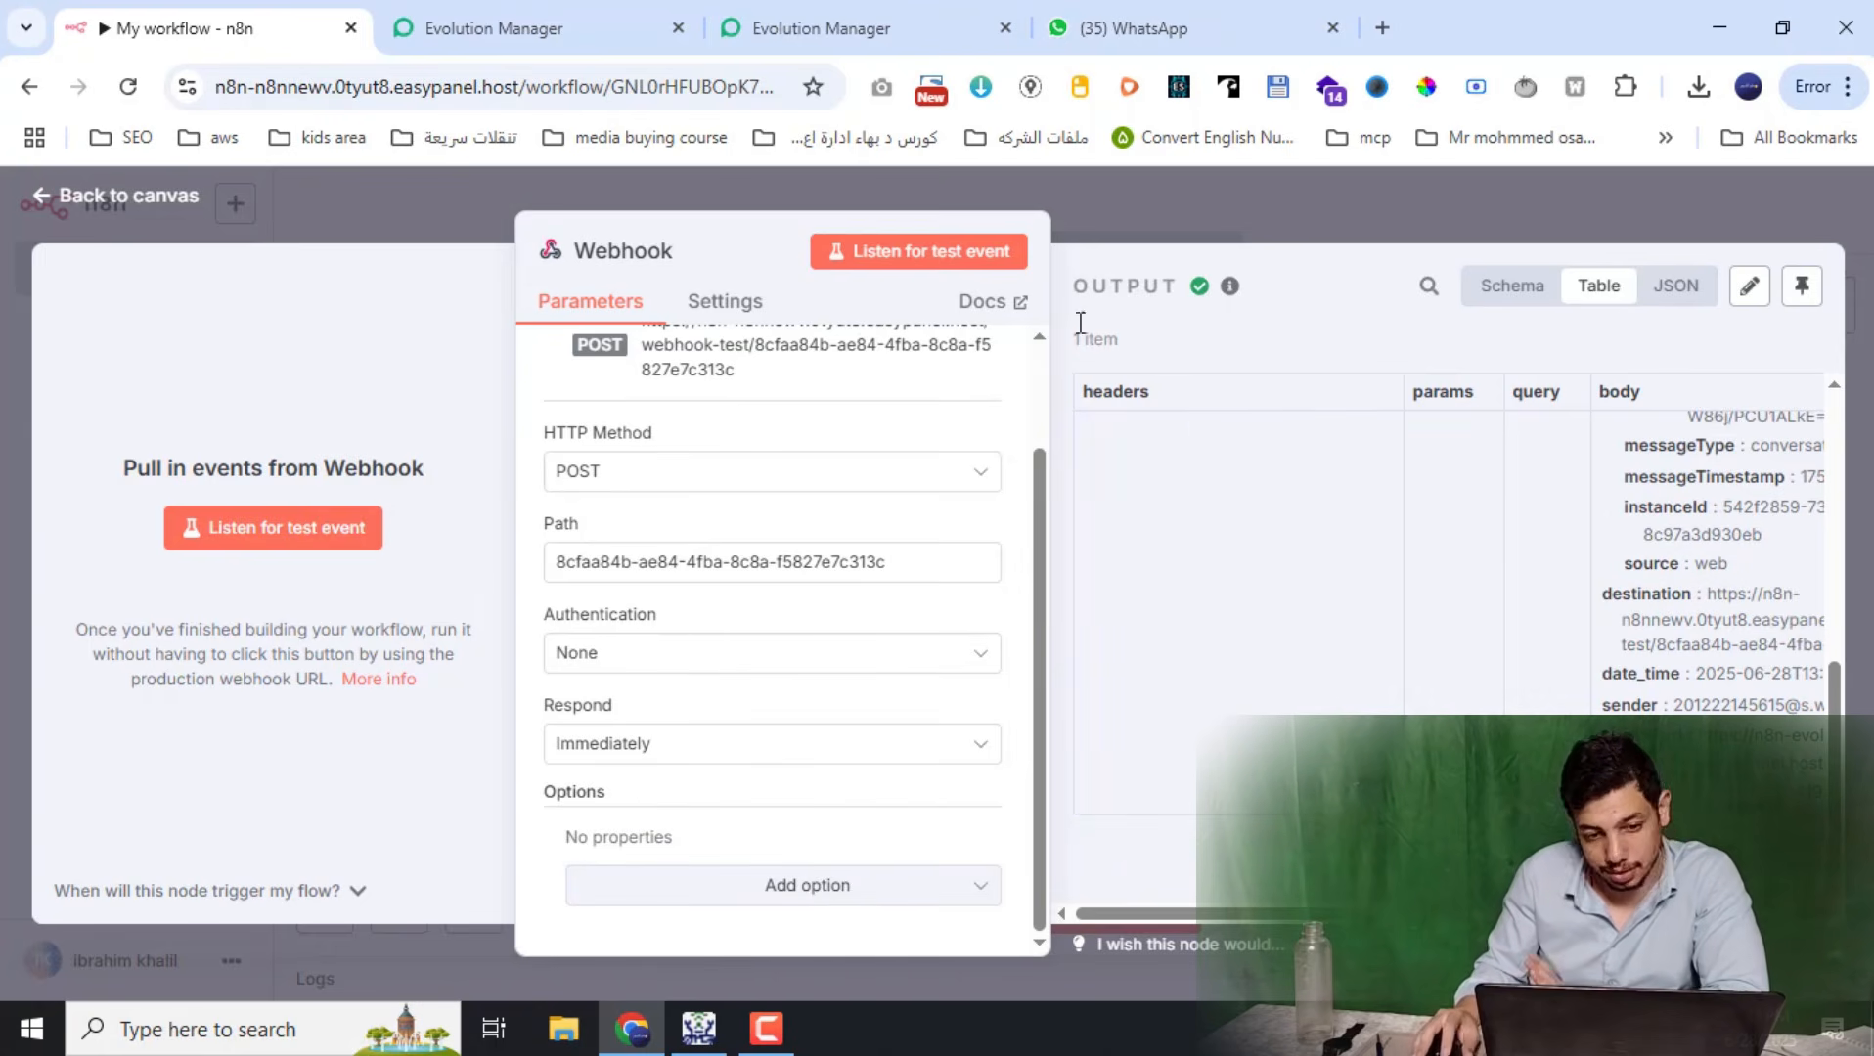
# Cross-check the Evolution webhook settings and WhatsApp chat, then return to the n8n canvas
pyautogui.click(860, 28)
pyautogui.scroll(4, 796, 699)
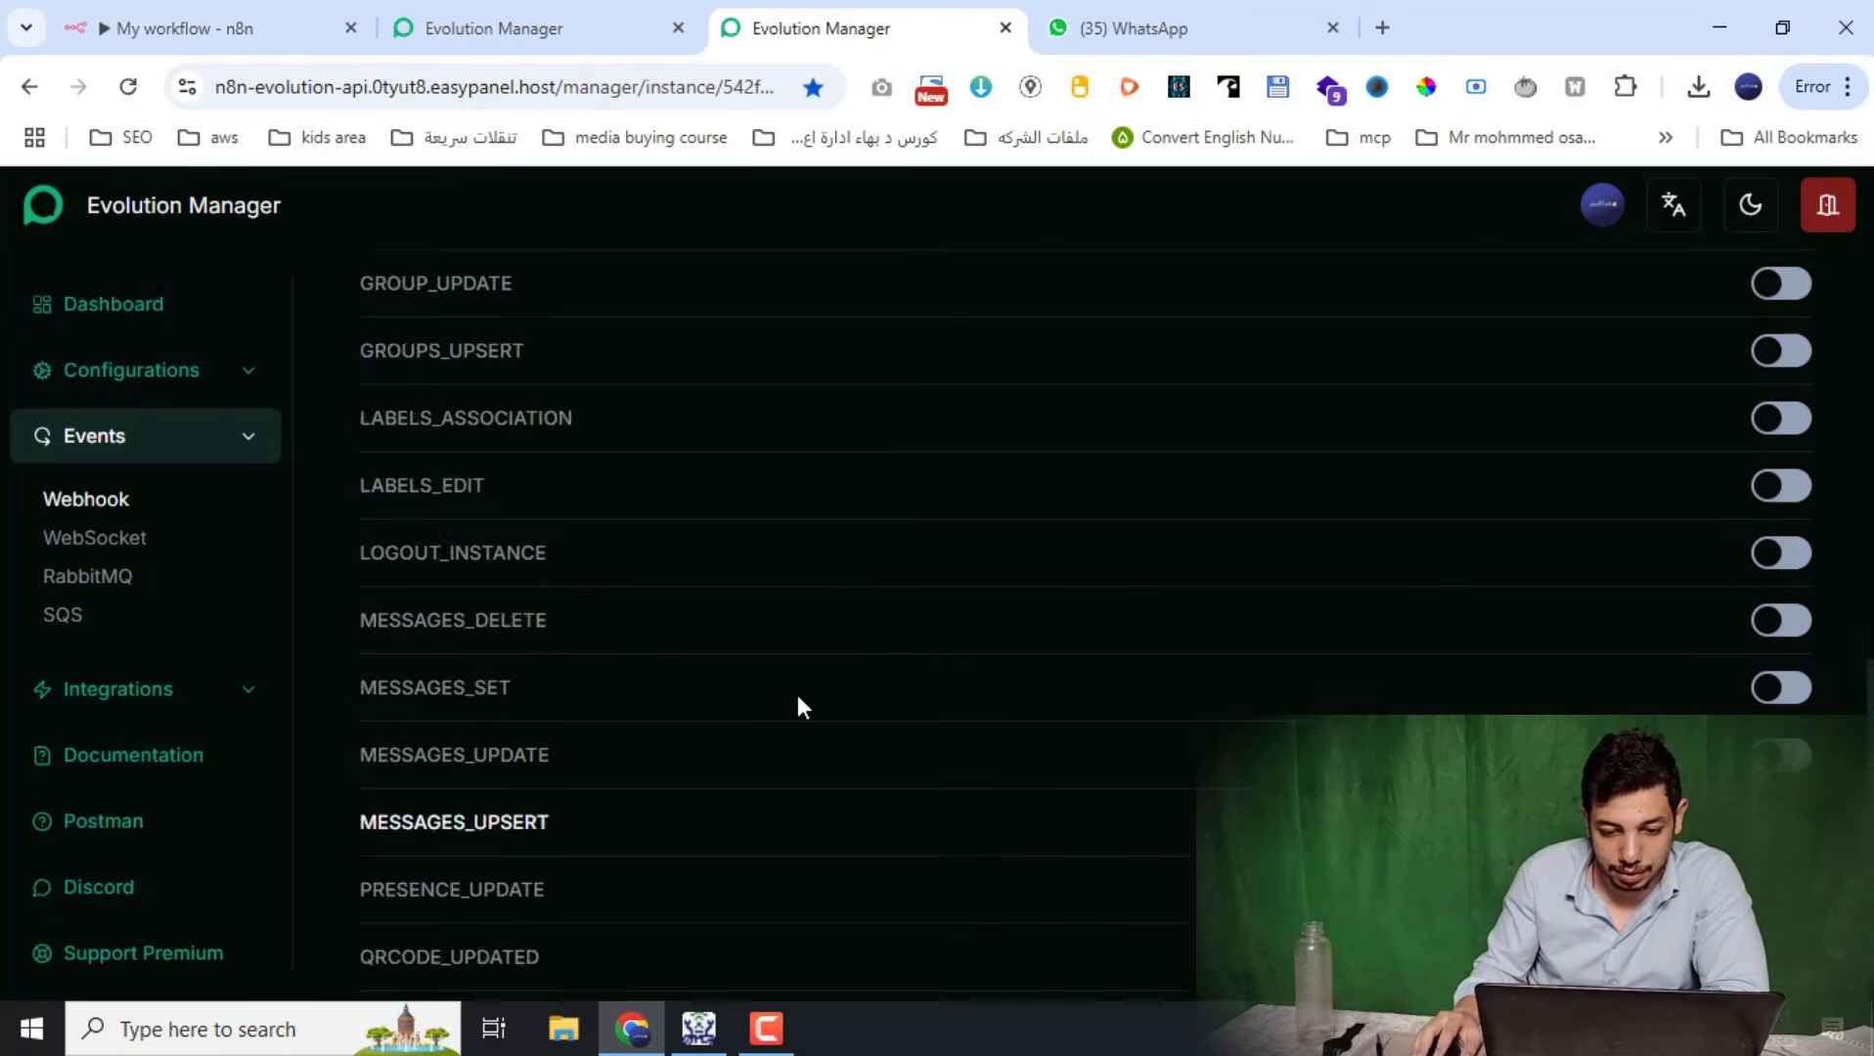
pyautogui.scroll(12, 978, 626)
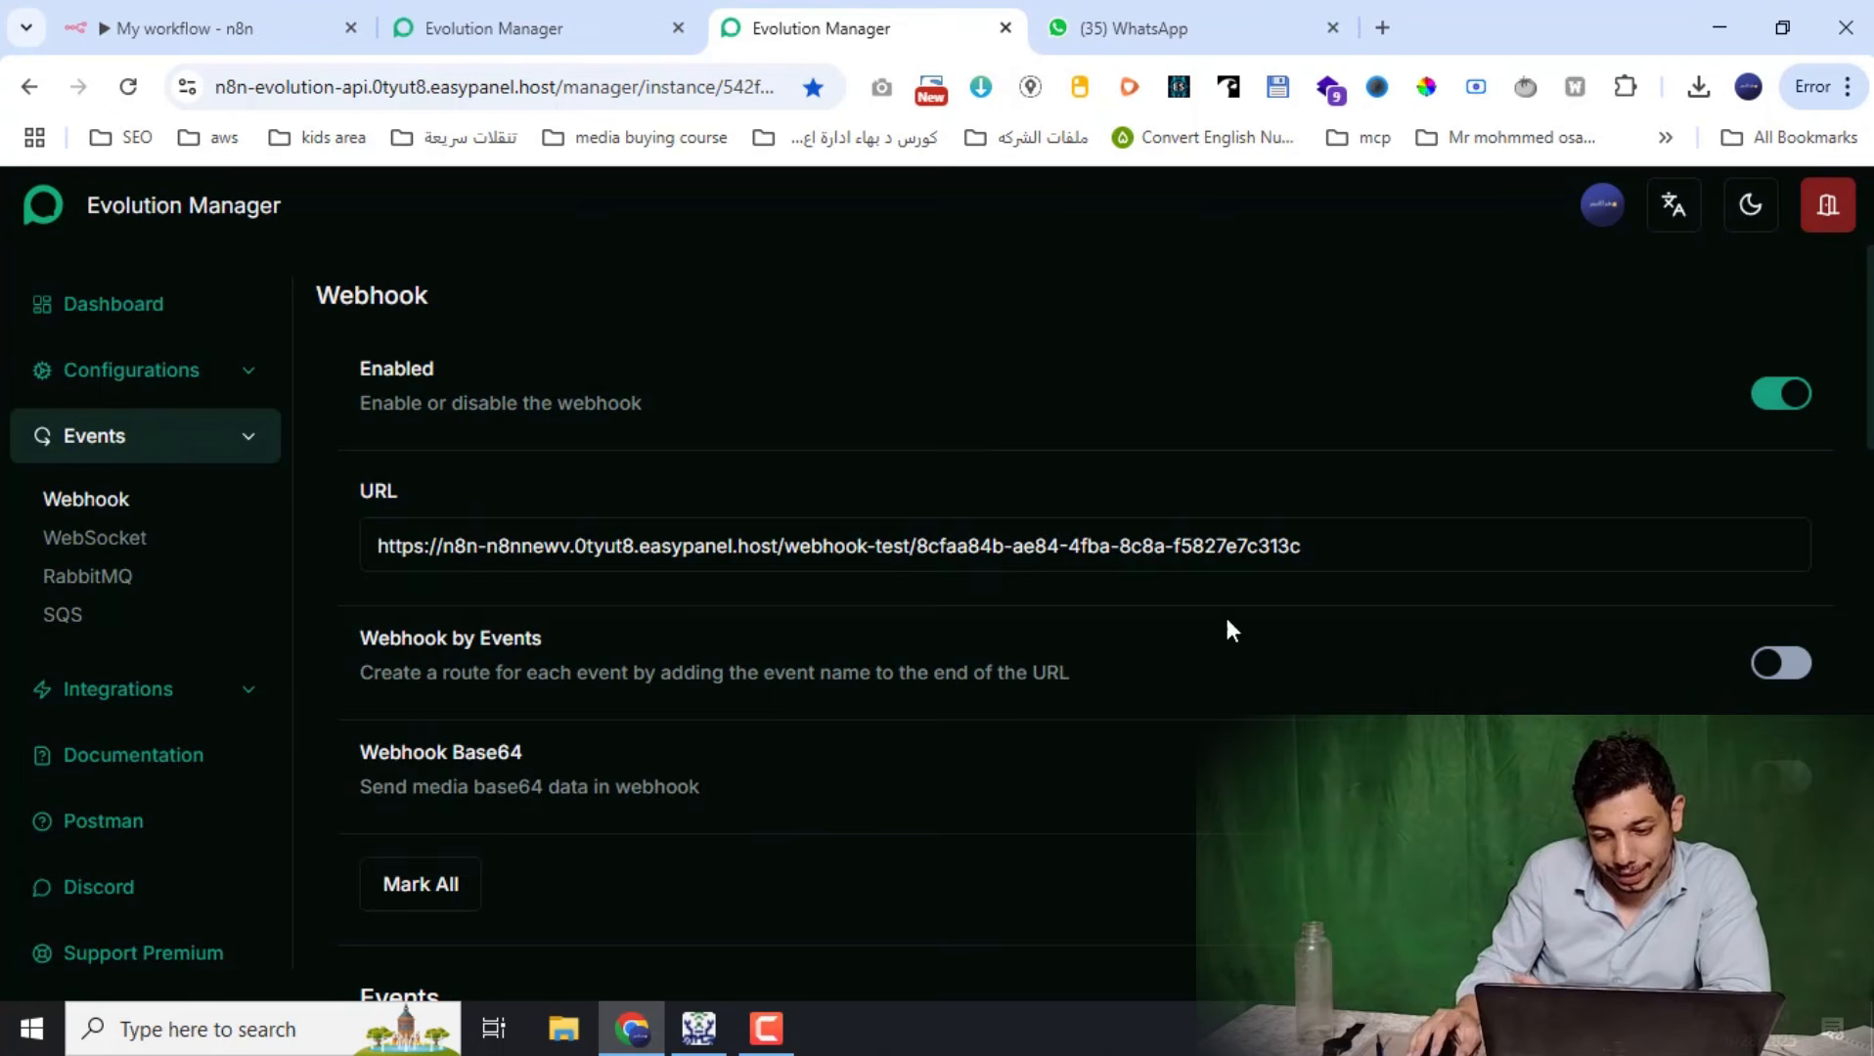
pyautogui.click(1139, 29)
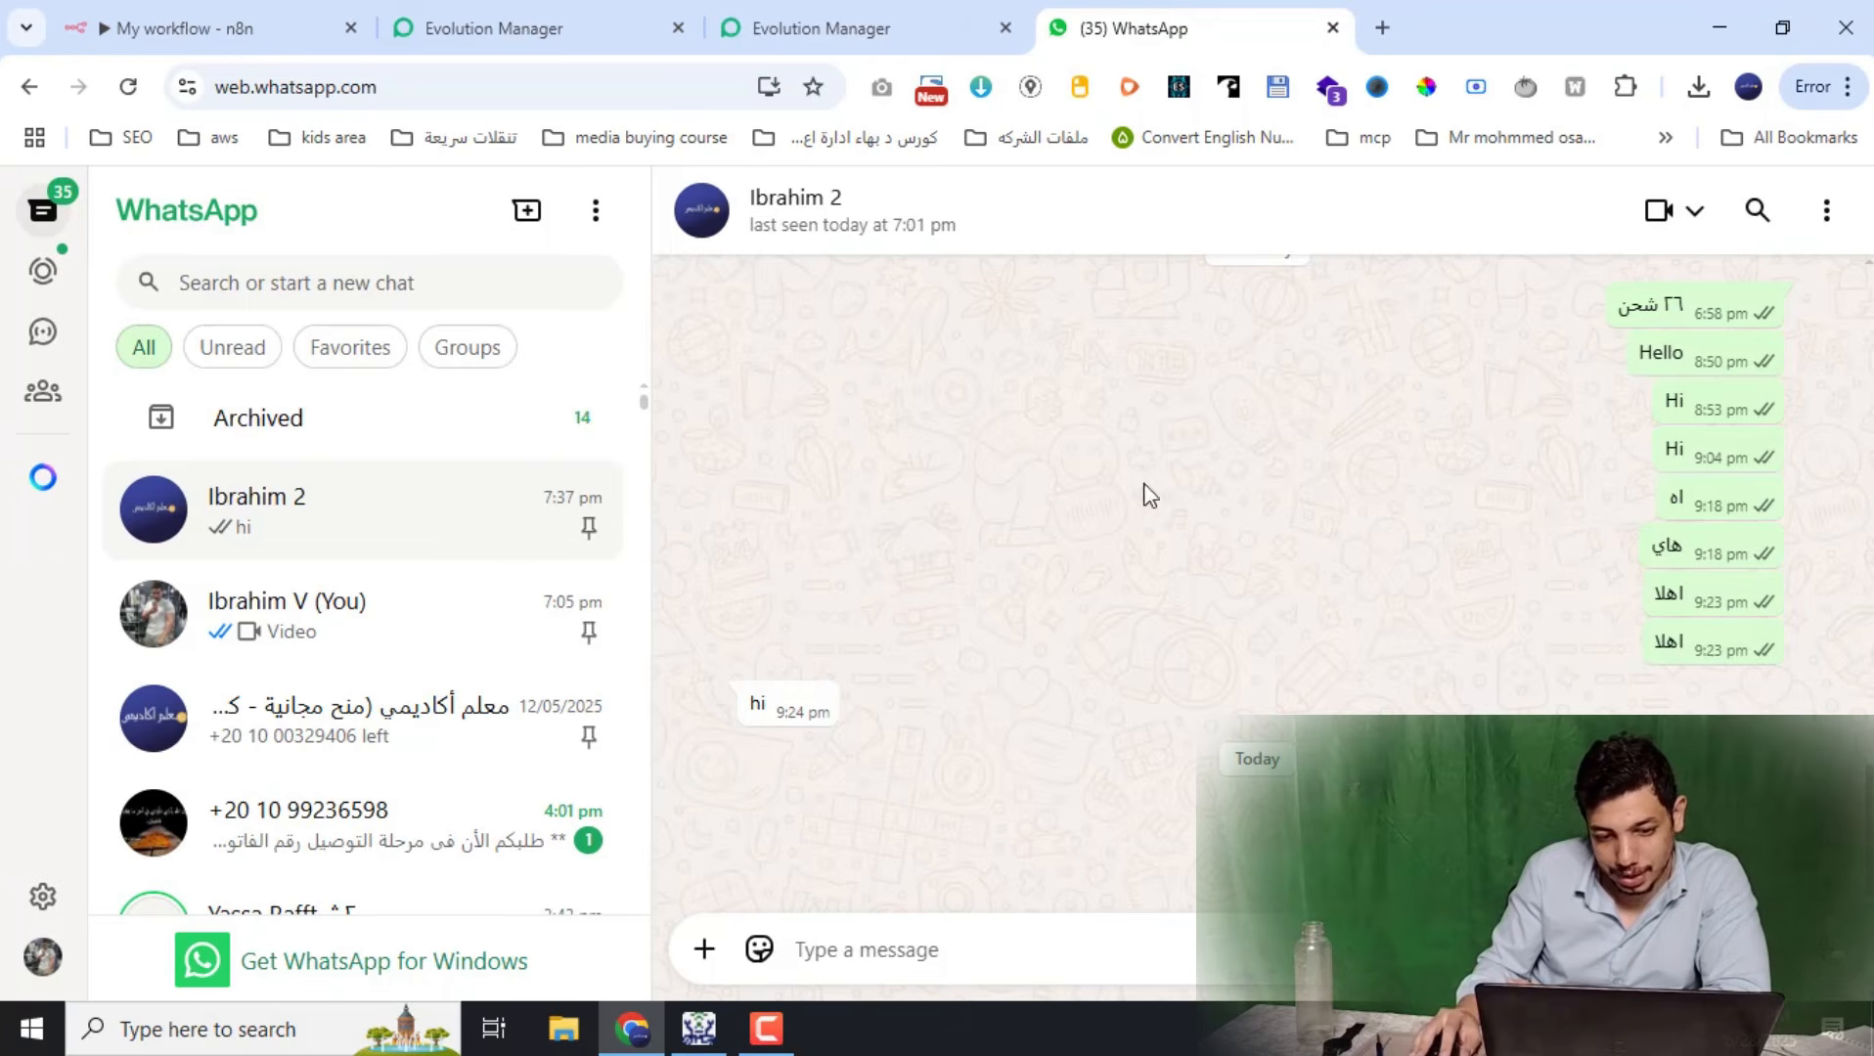
pyautogui.click(211, 32)
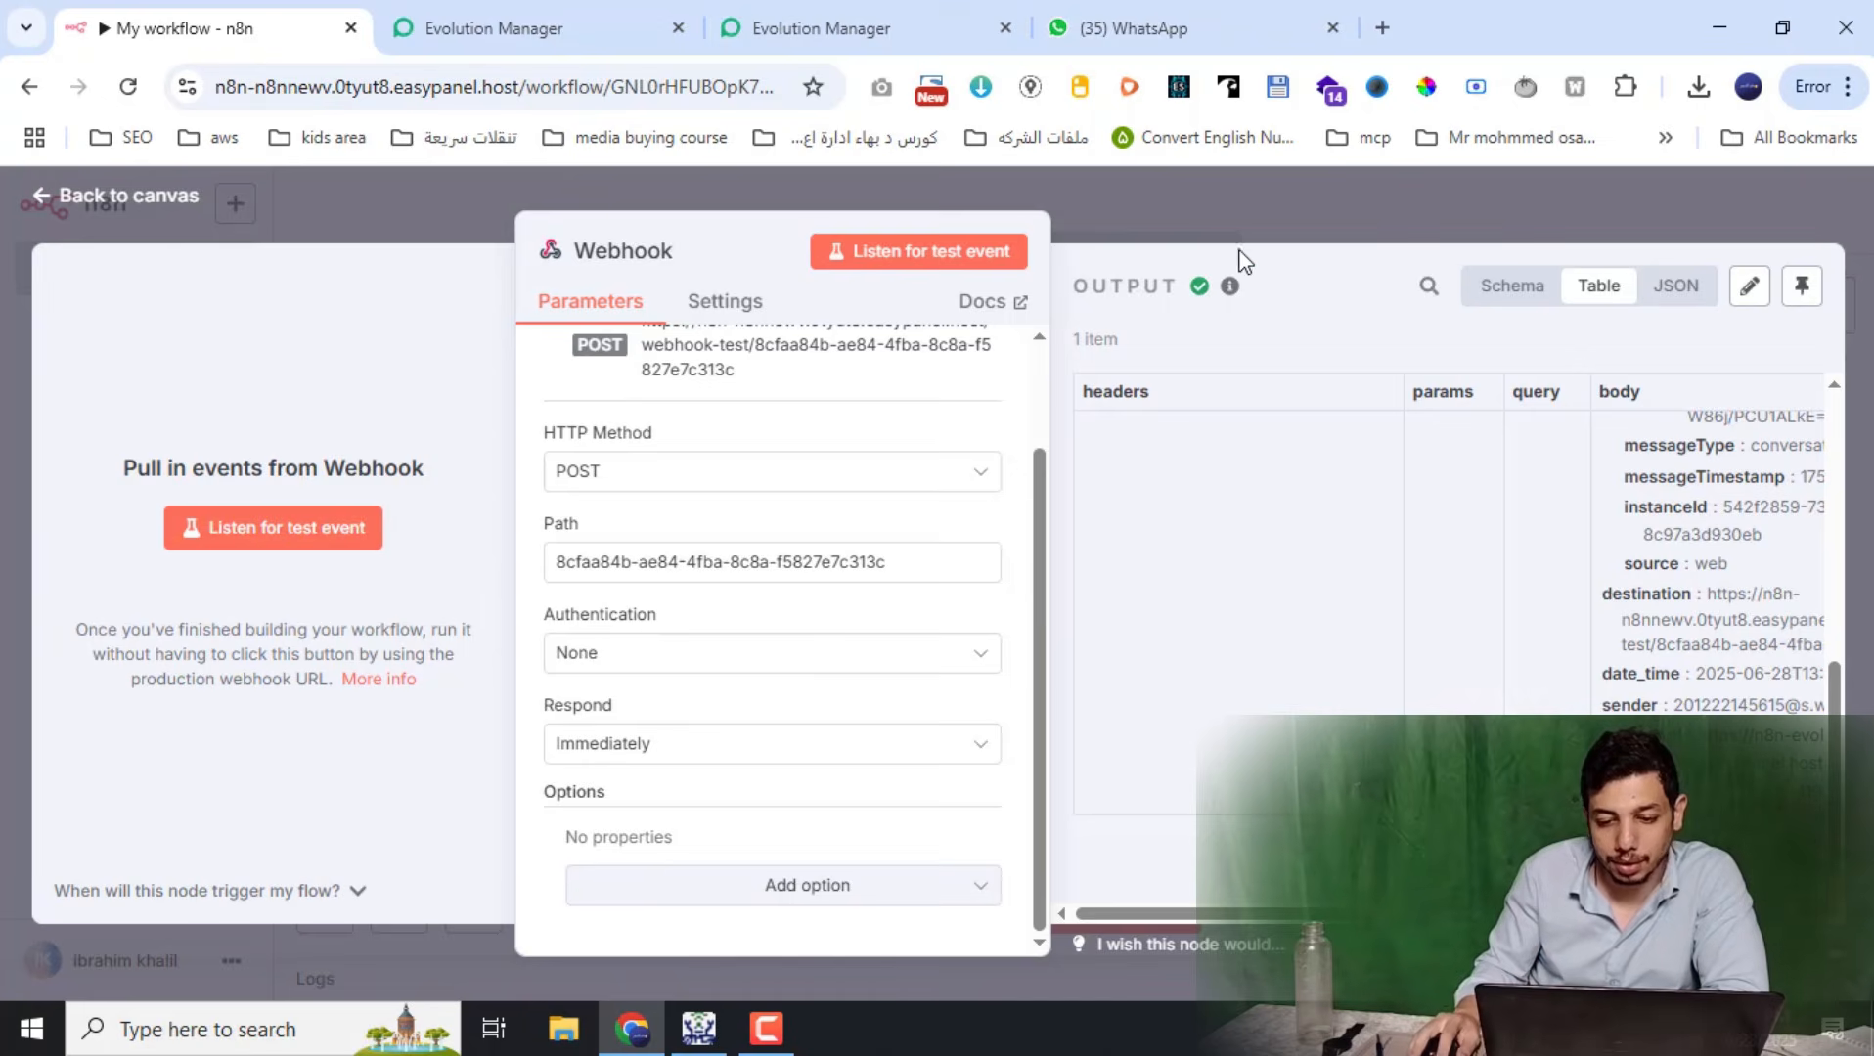
pyautogui.click(1294, 238)
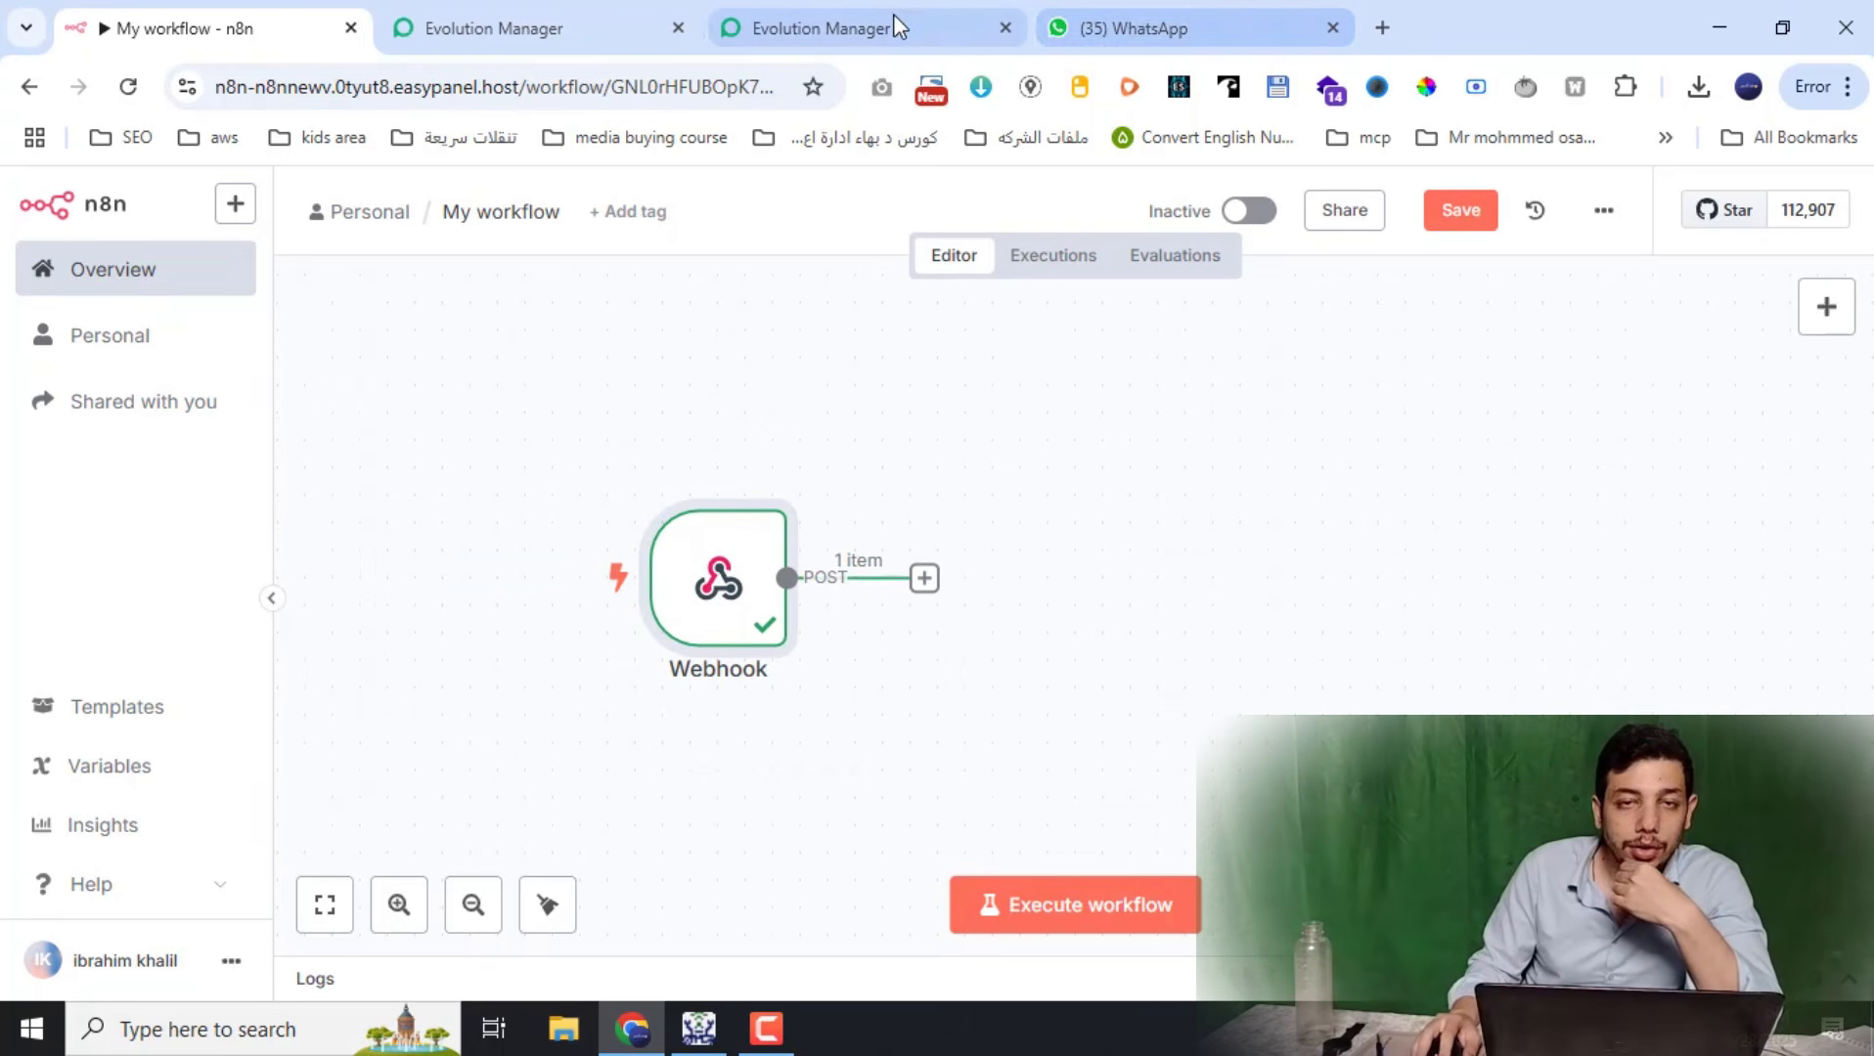
# Search Google for 'Evolution API mcp' in a new tab
pyautogui.click(1383, 21)
pyautogui.write('evol')
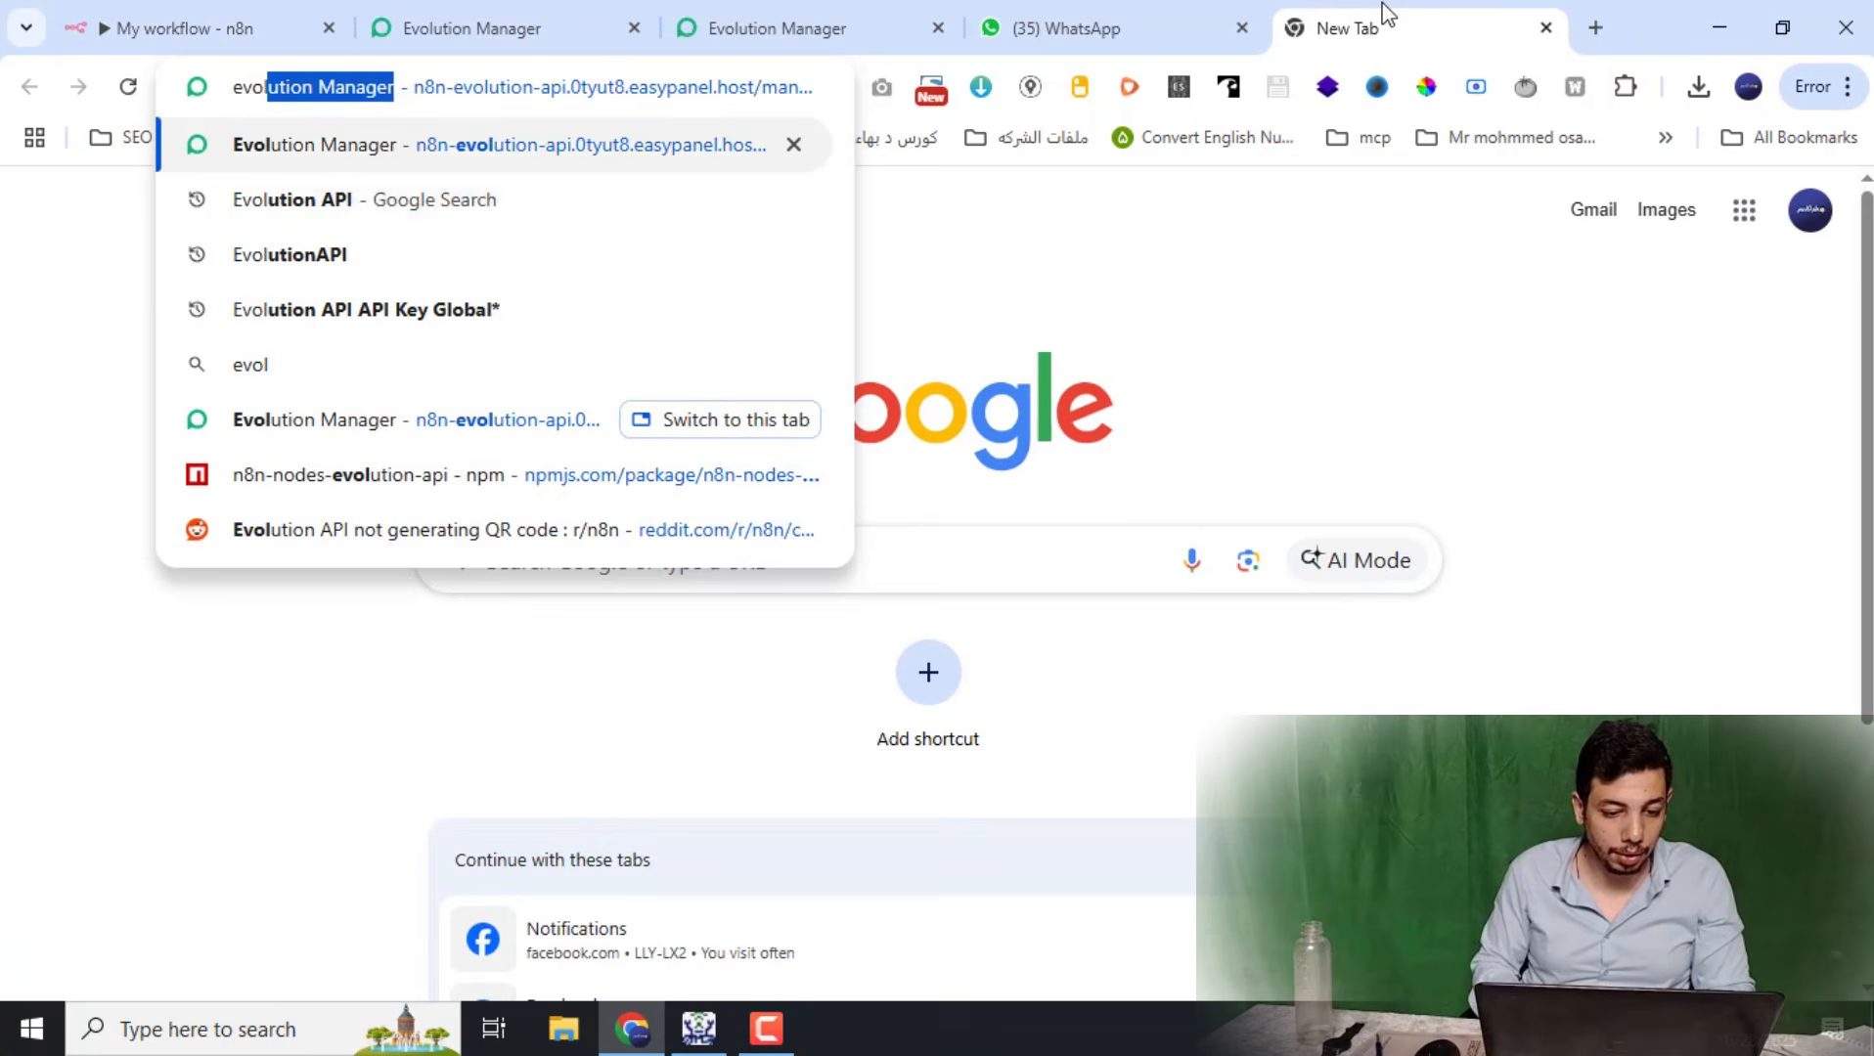
pyautogui.press('Down')
pyautogui.write('mc')
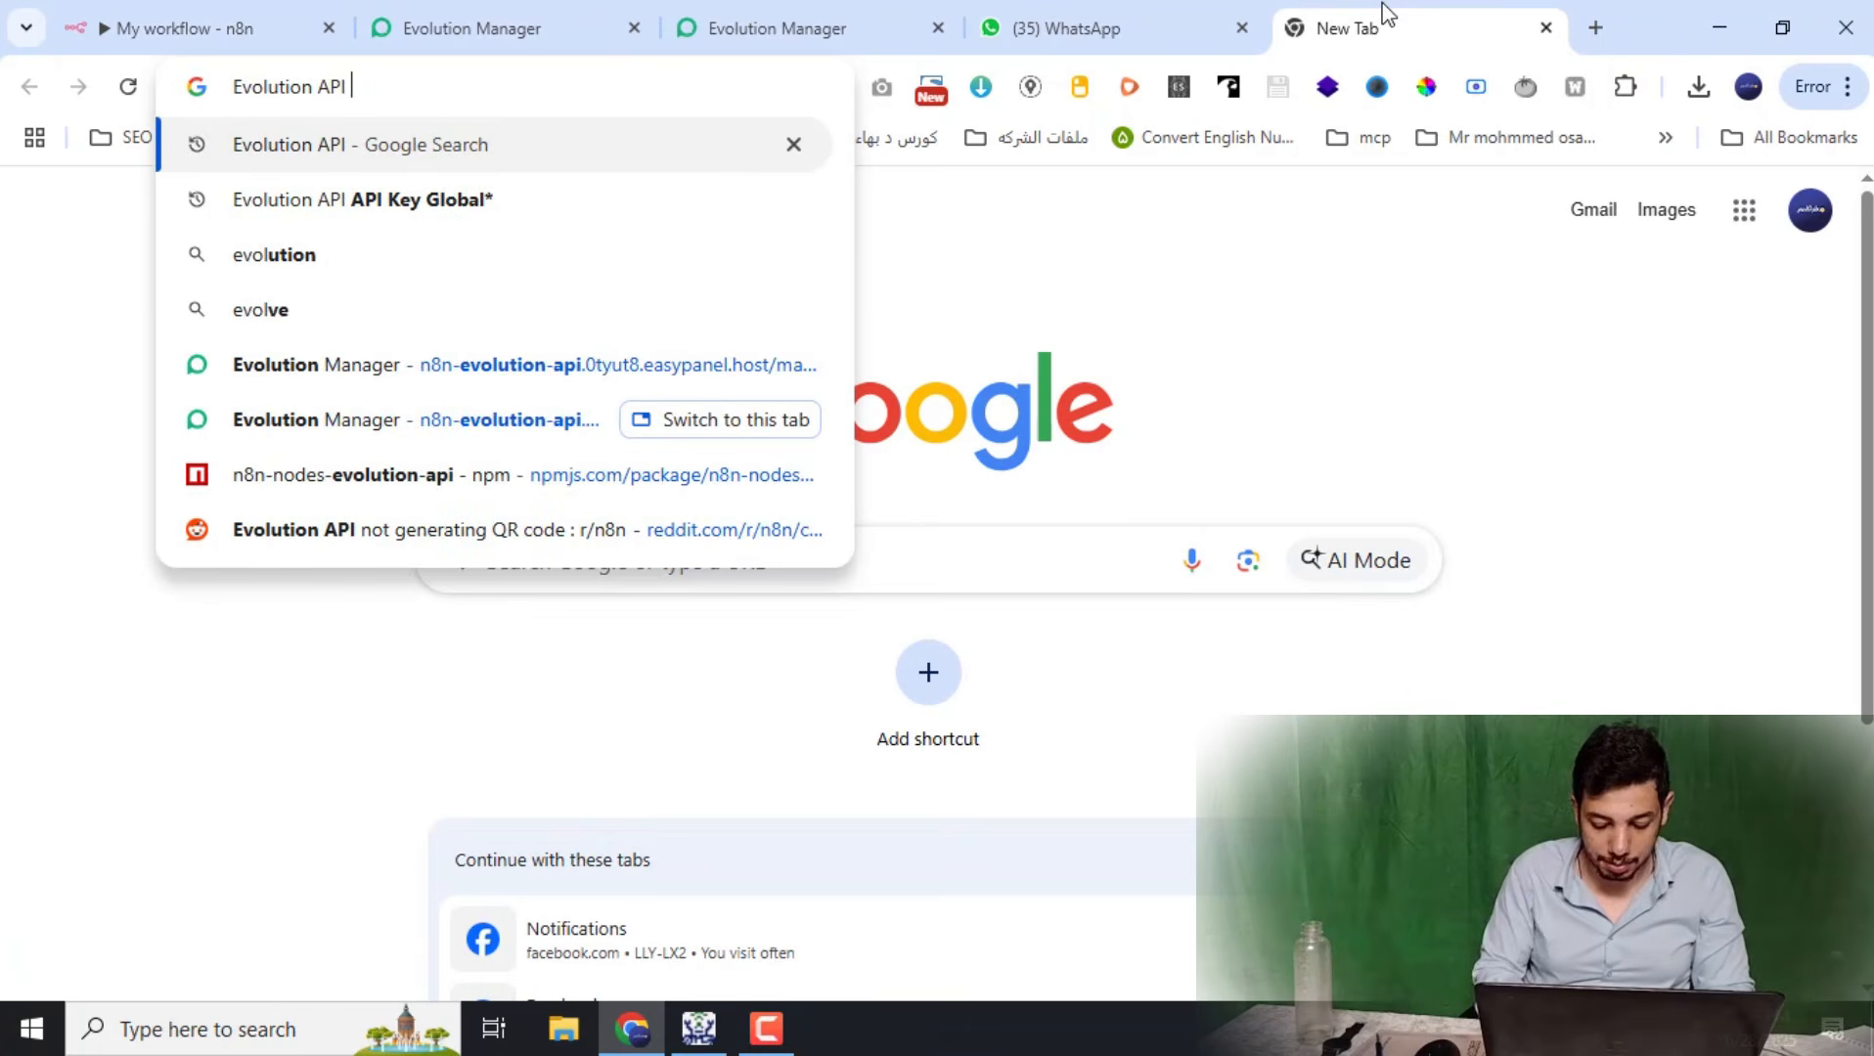
pyautogui.press('BackSpace')
pyautogui.write('p')
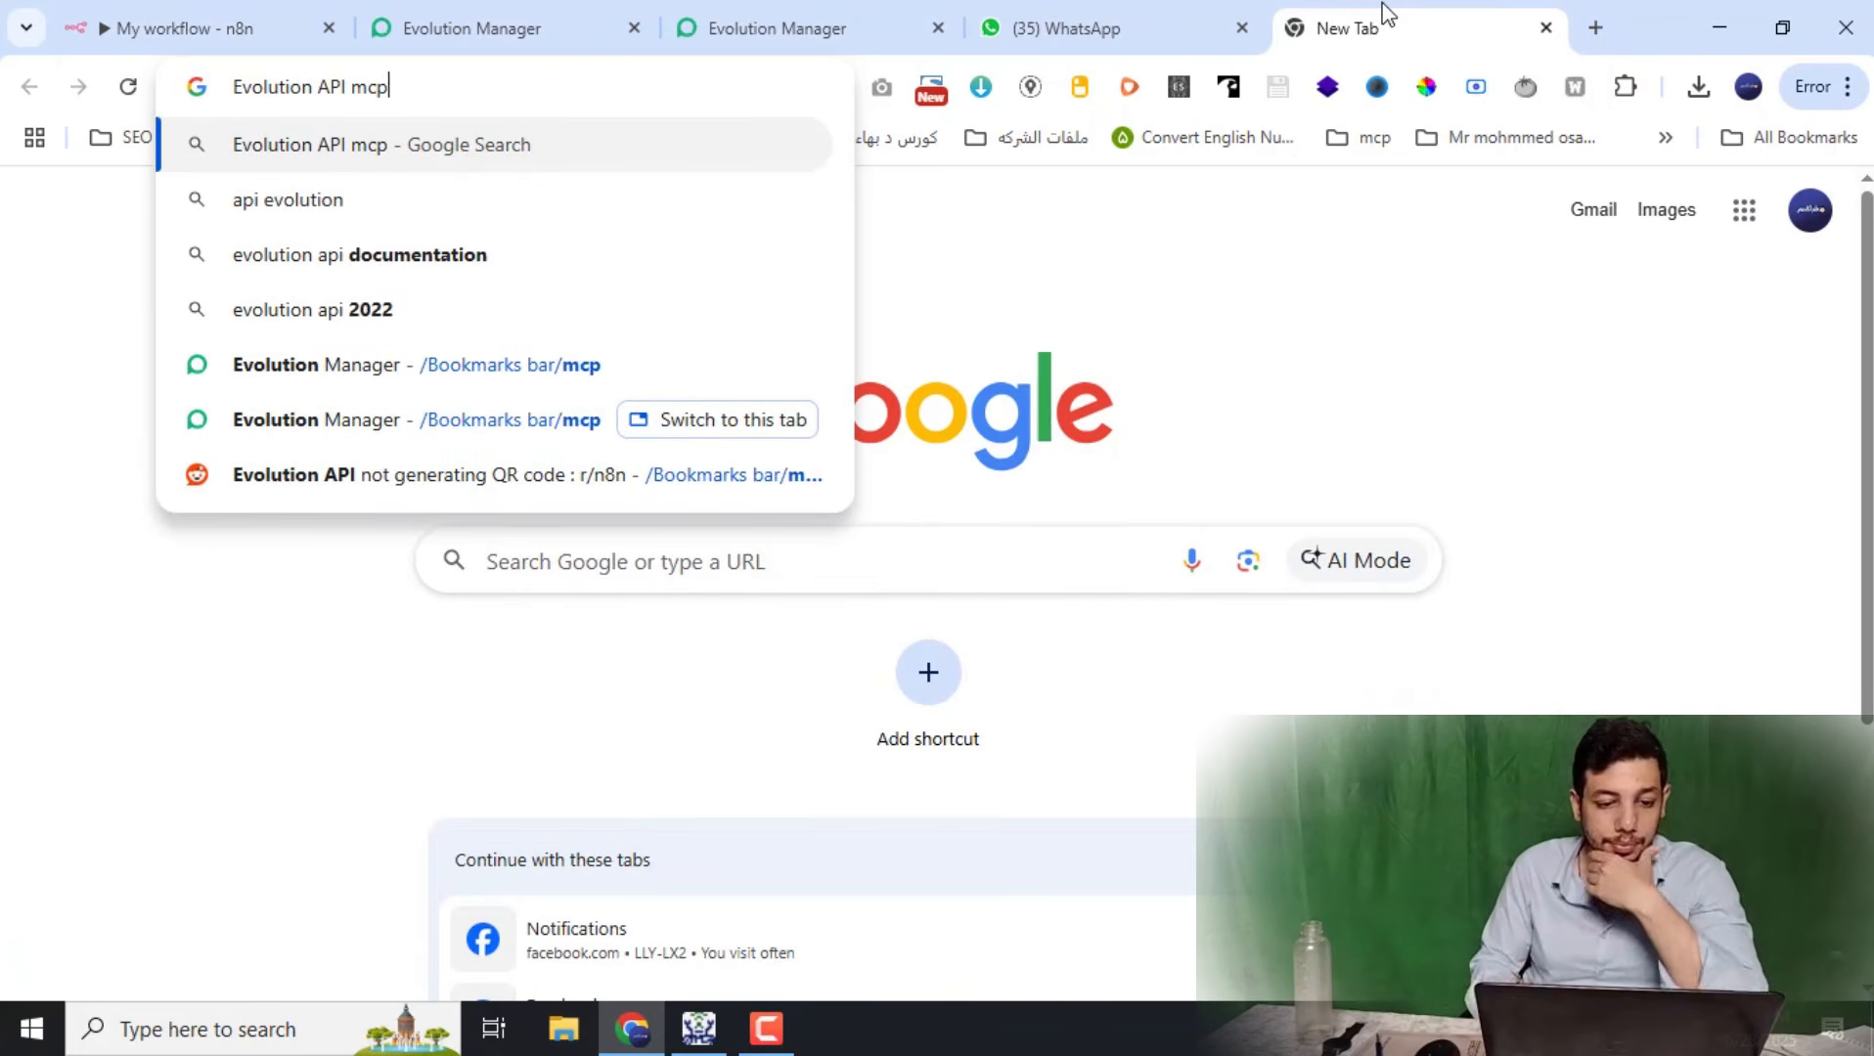
pyautogui.press('Return')
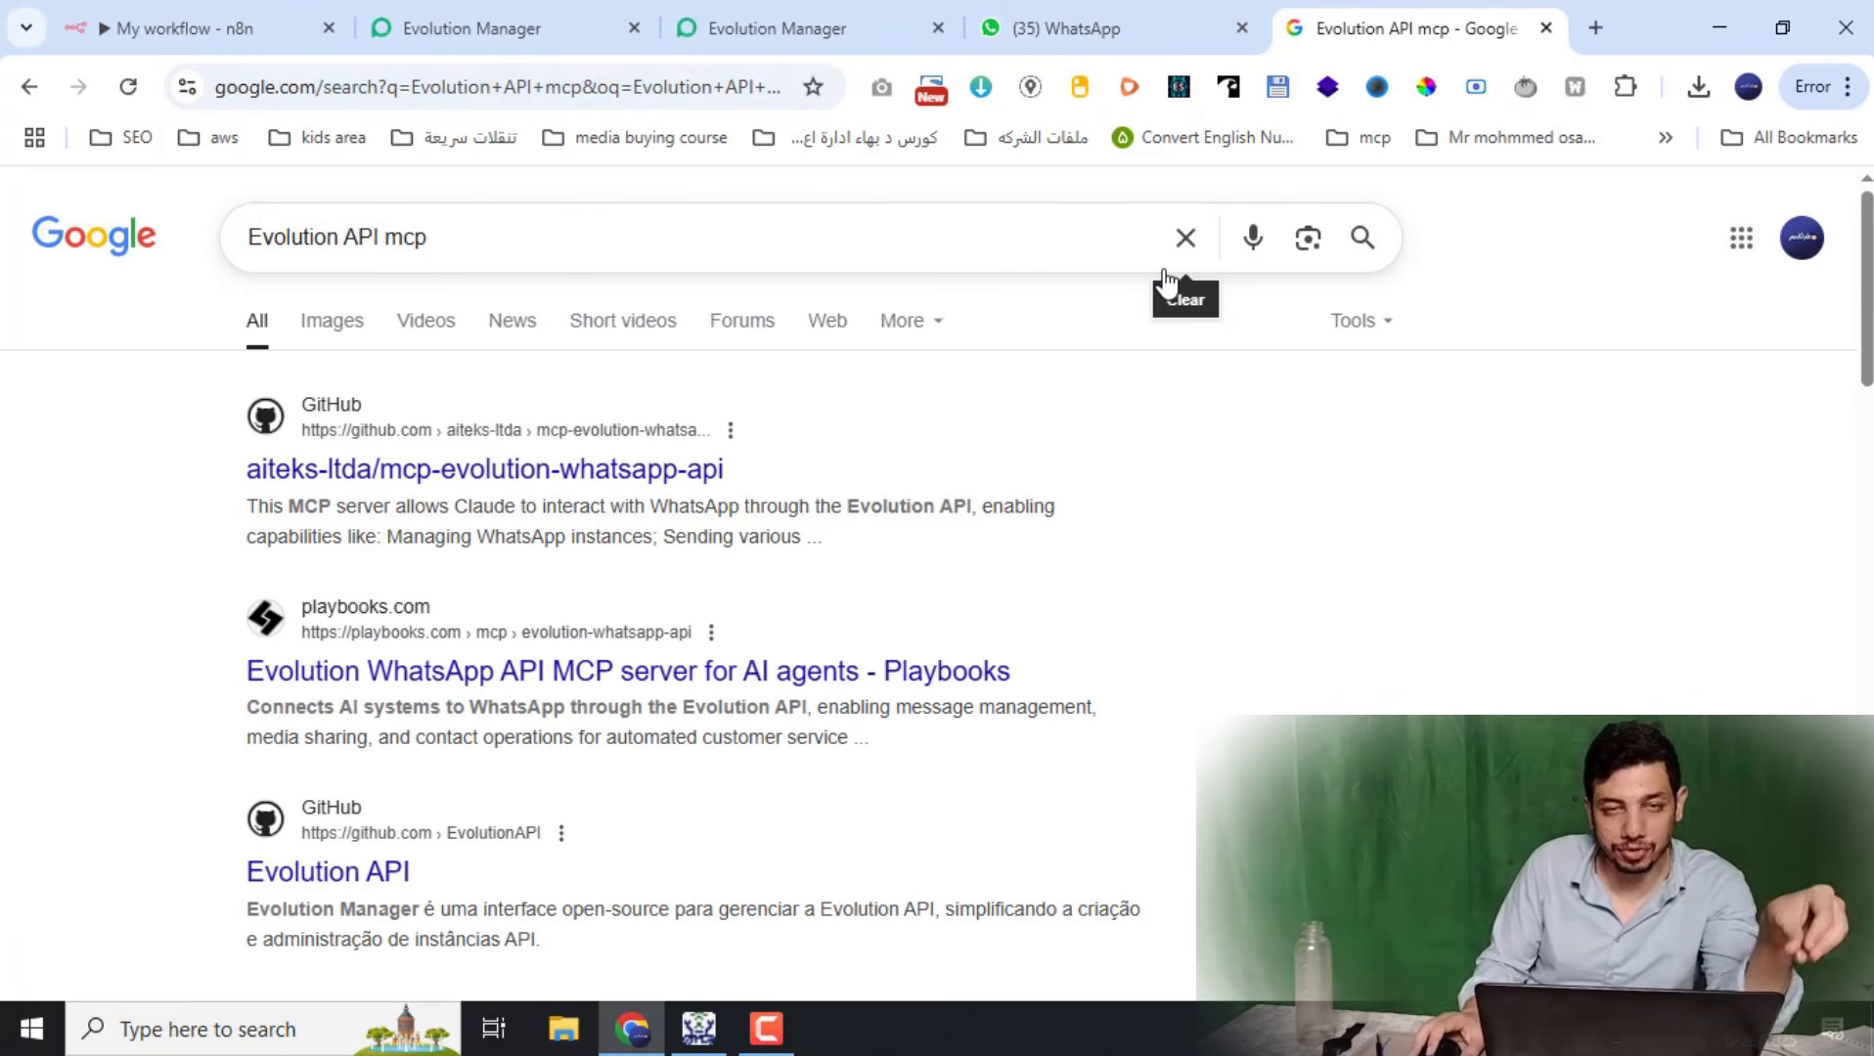
# Open the mcp-evolution-whatsapp-api result and copy the n8n-nodes-evolution-api package name
pyautogui.click(419, 473)
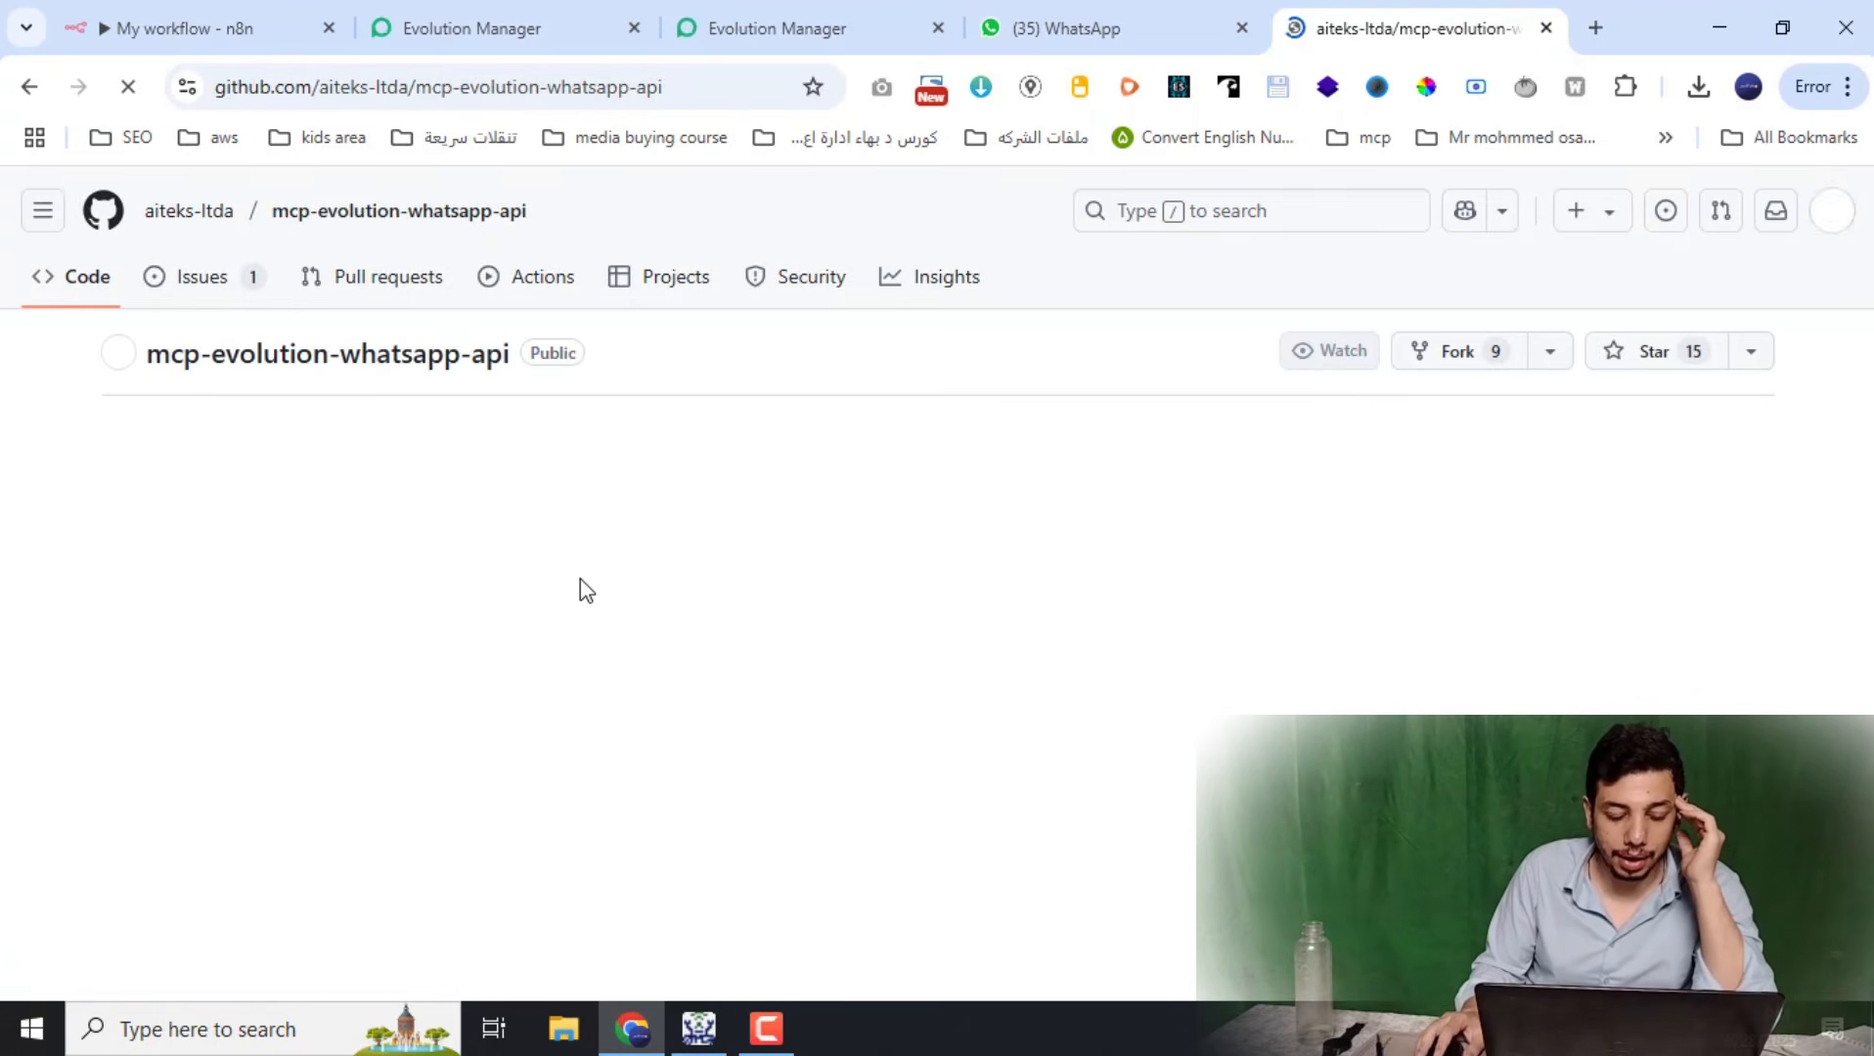
pyautogui.scroll(-15, 715, 738)
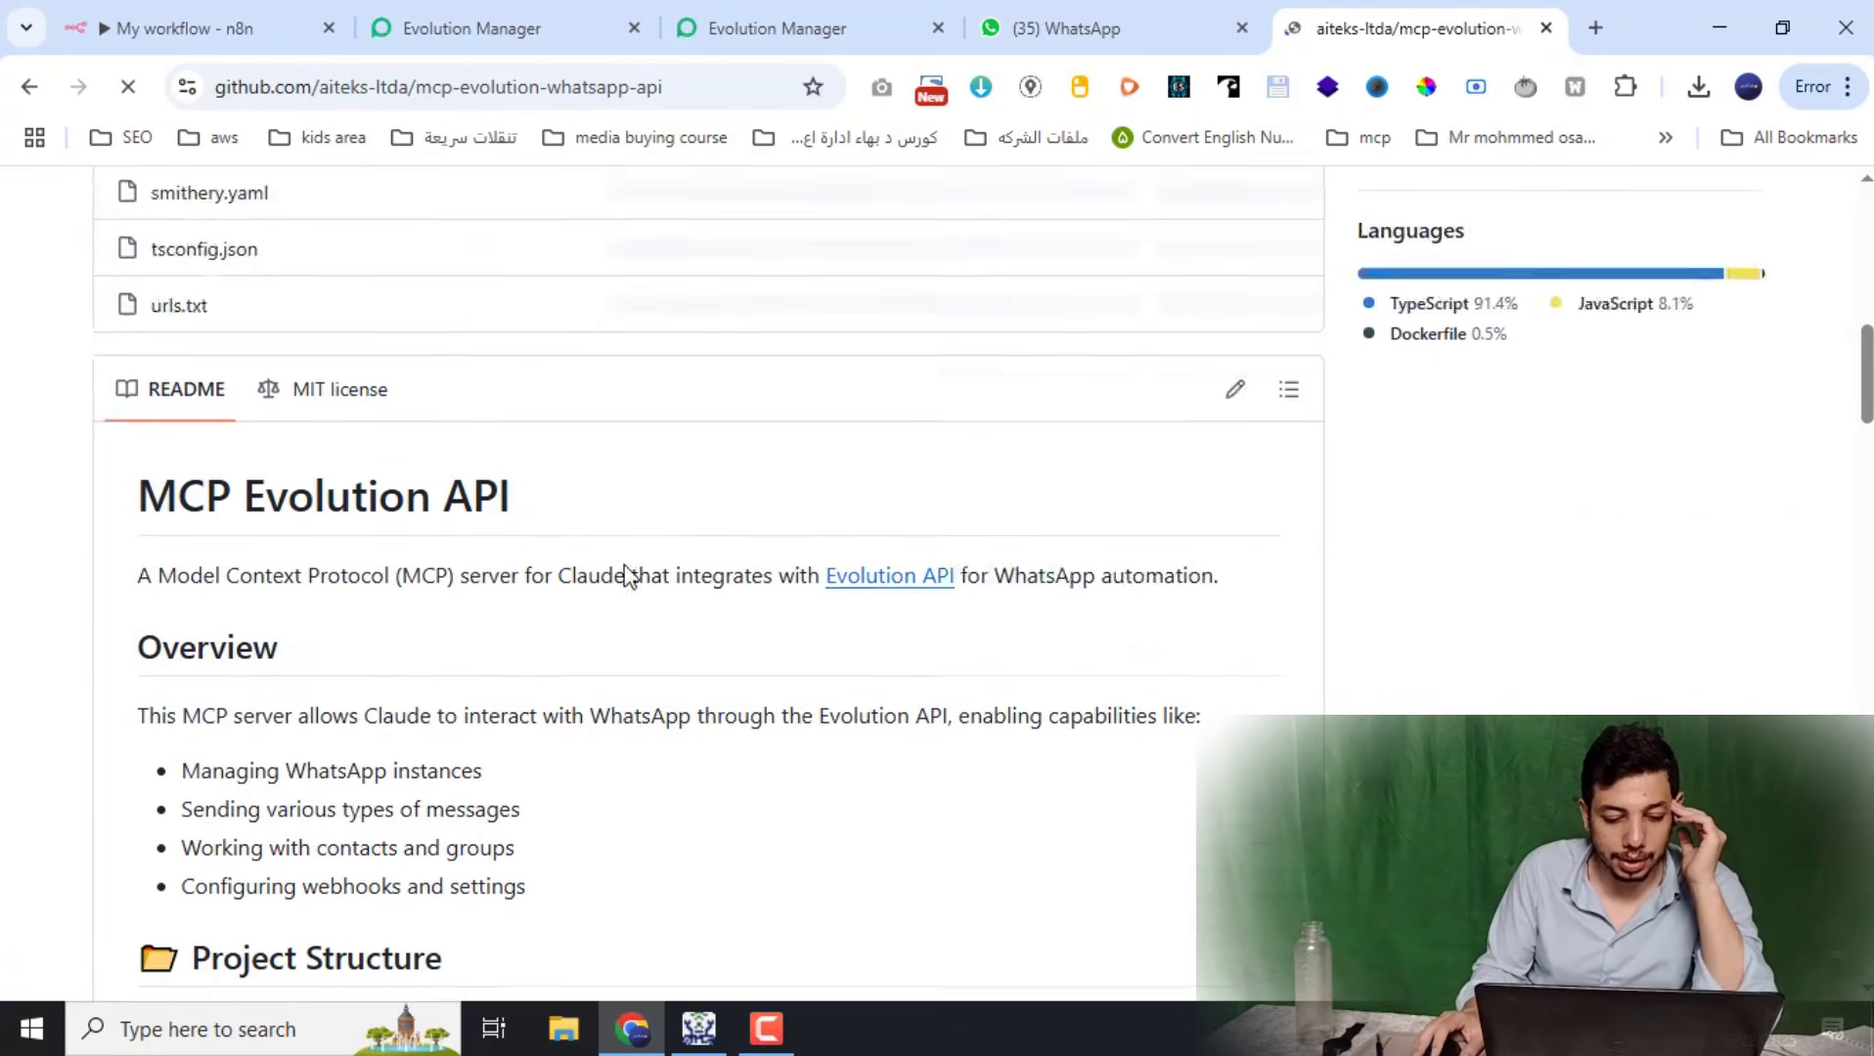
pyautogui.scroll(-20, 675, 689)
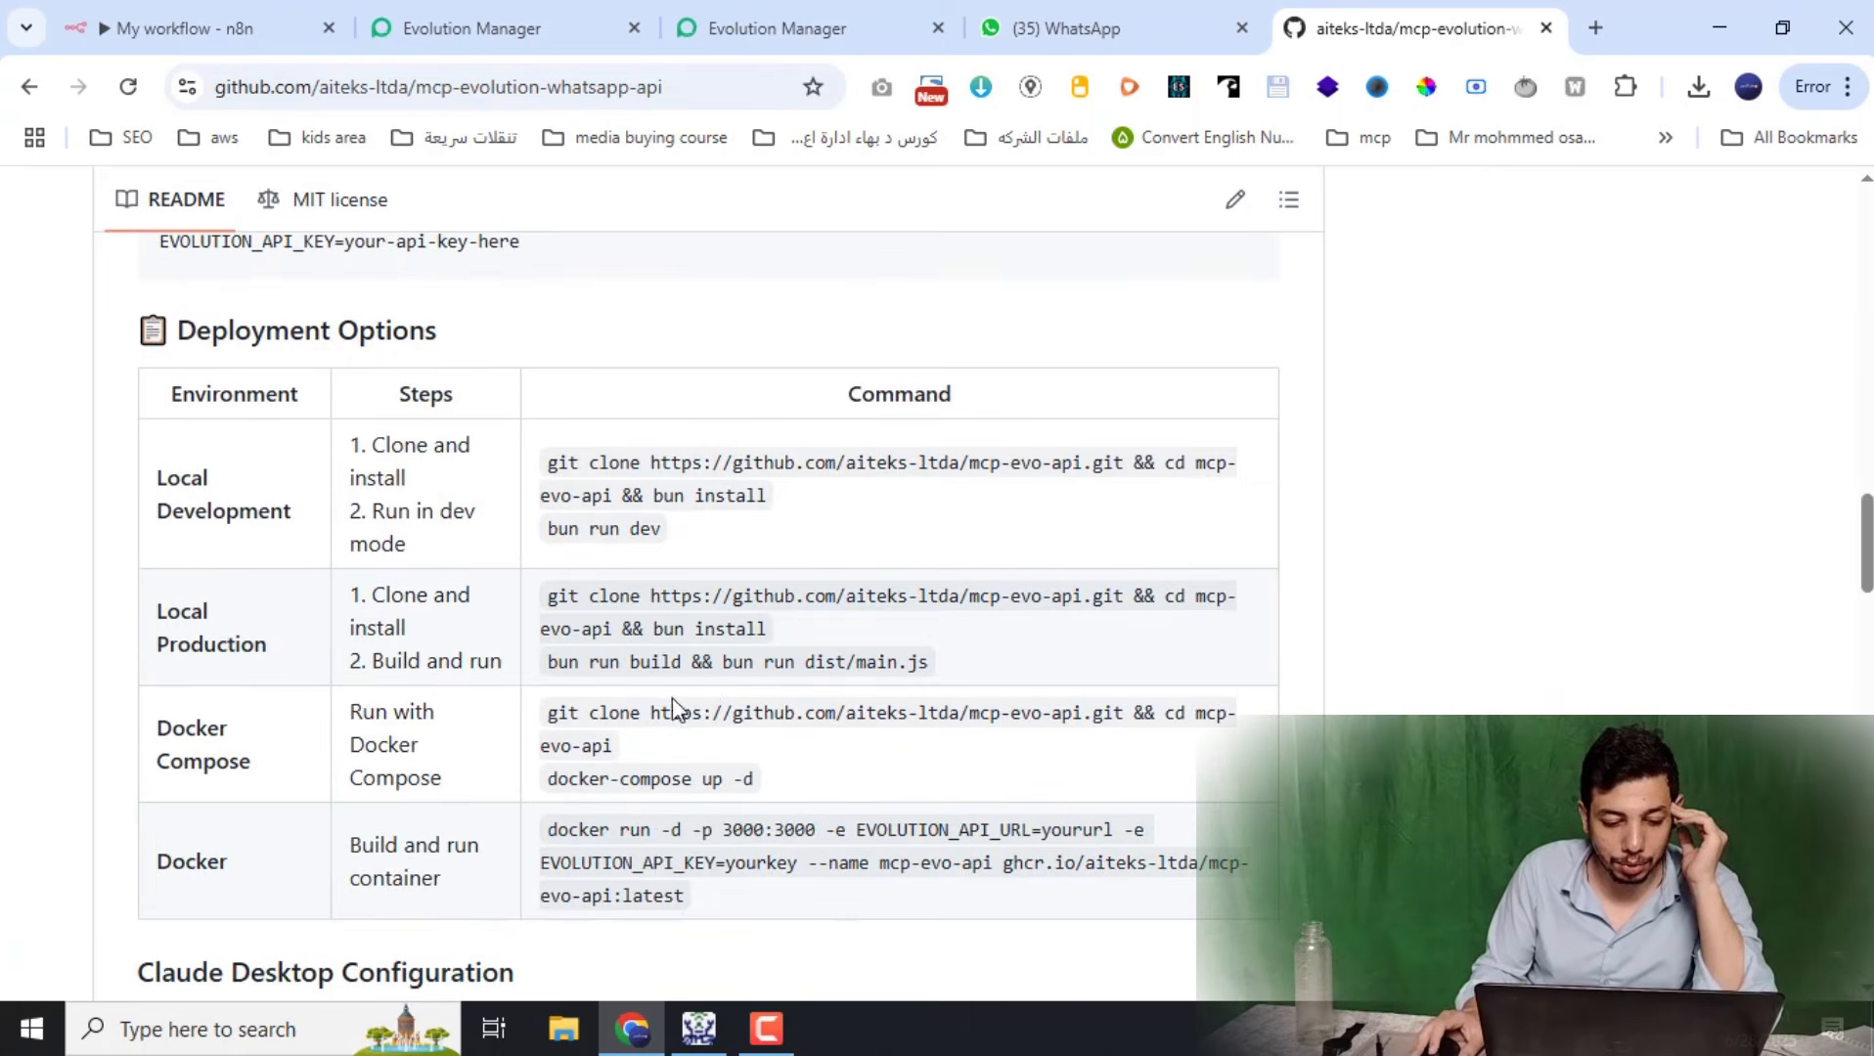
pyautogui.scroll(-15, 769, 691)
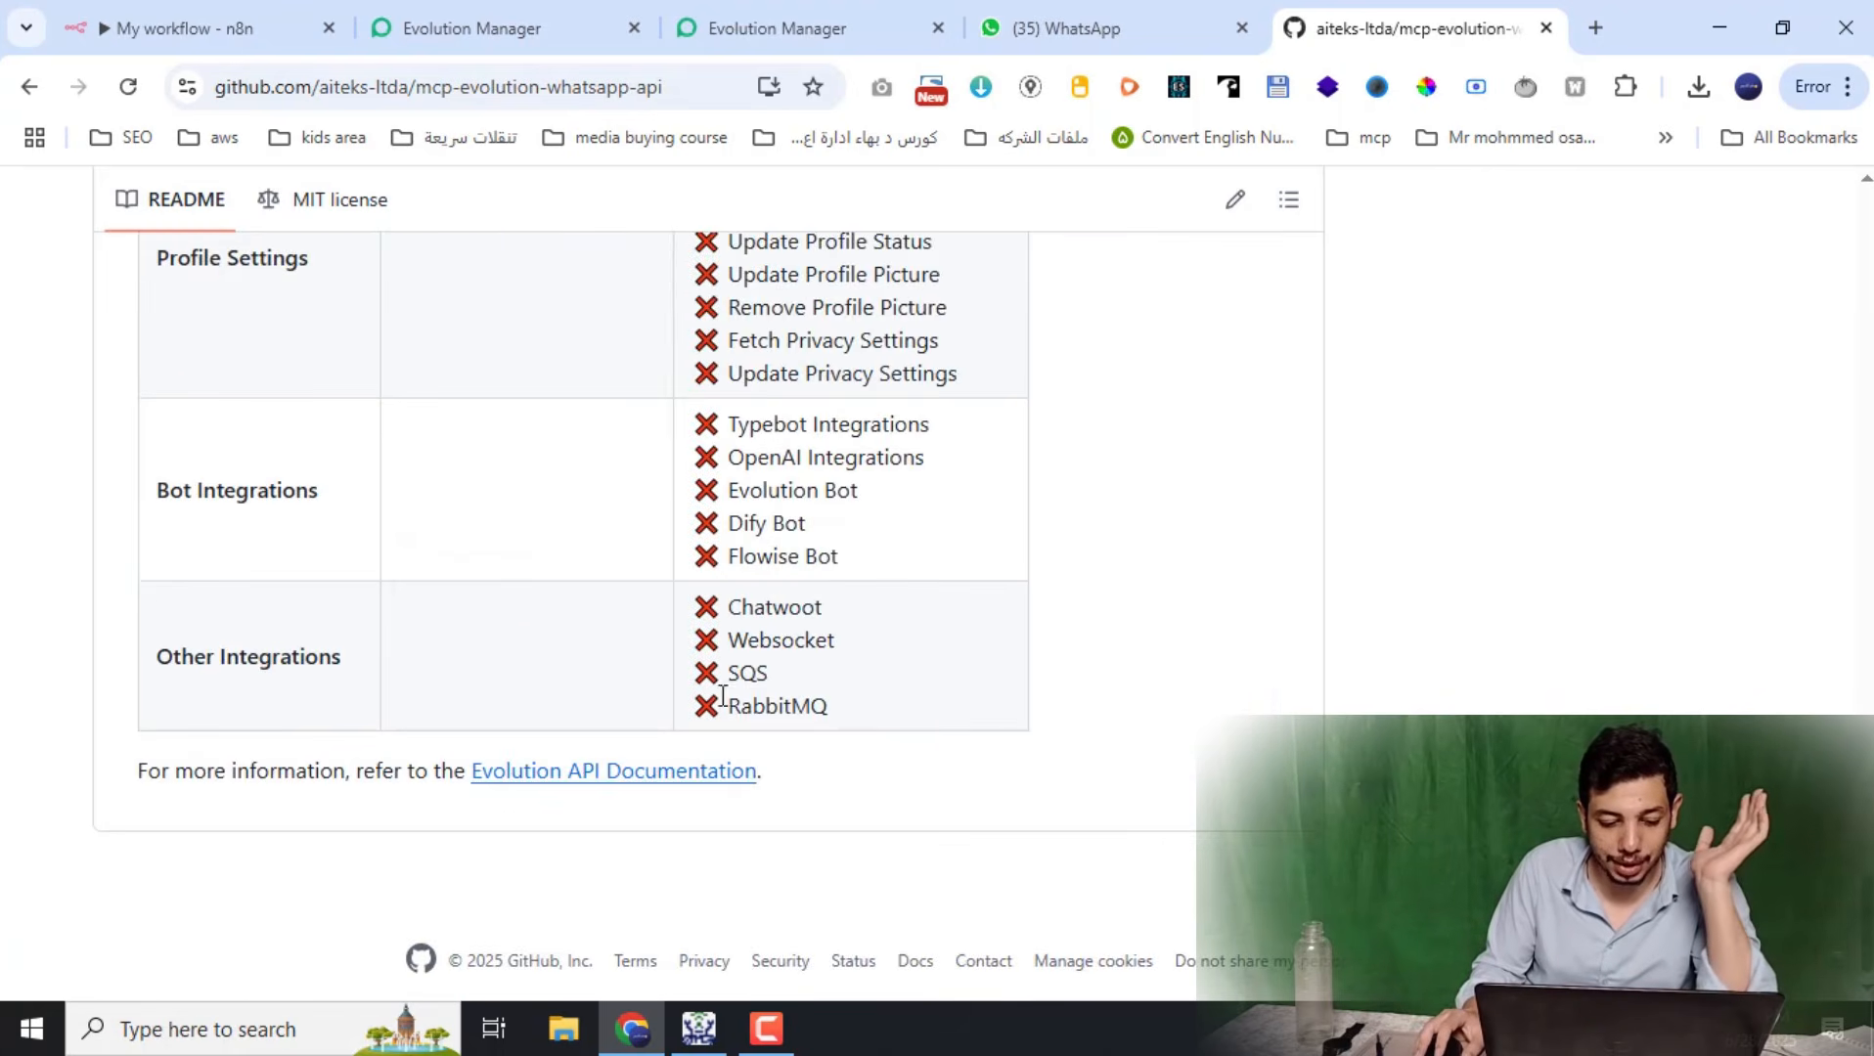
pyautogui.scroll(5, 721, 690)
pyautogui.scroll(-5, 599, 766)
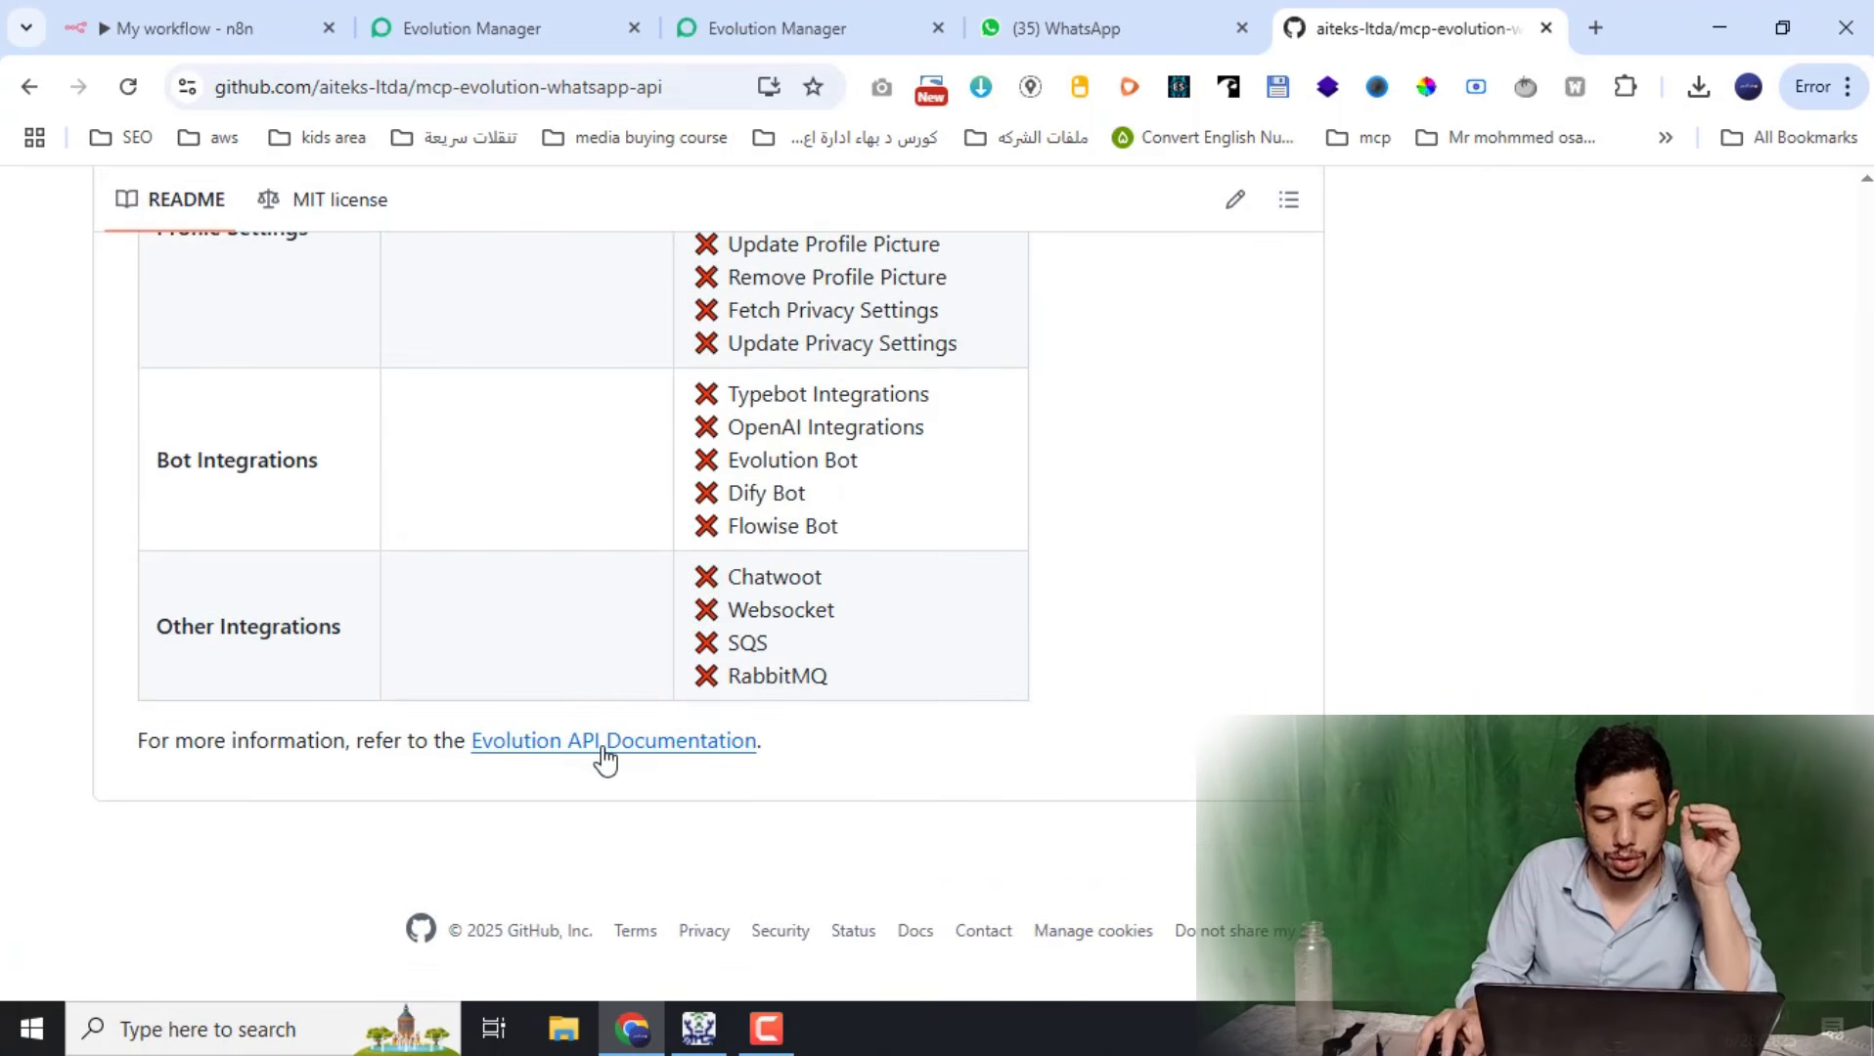
pyautogui.scroll(10, 600, 764)
pyautogui.scroll(11, 599, 766)
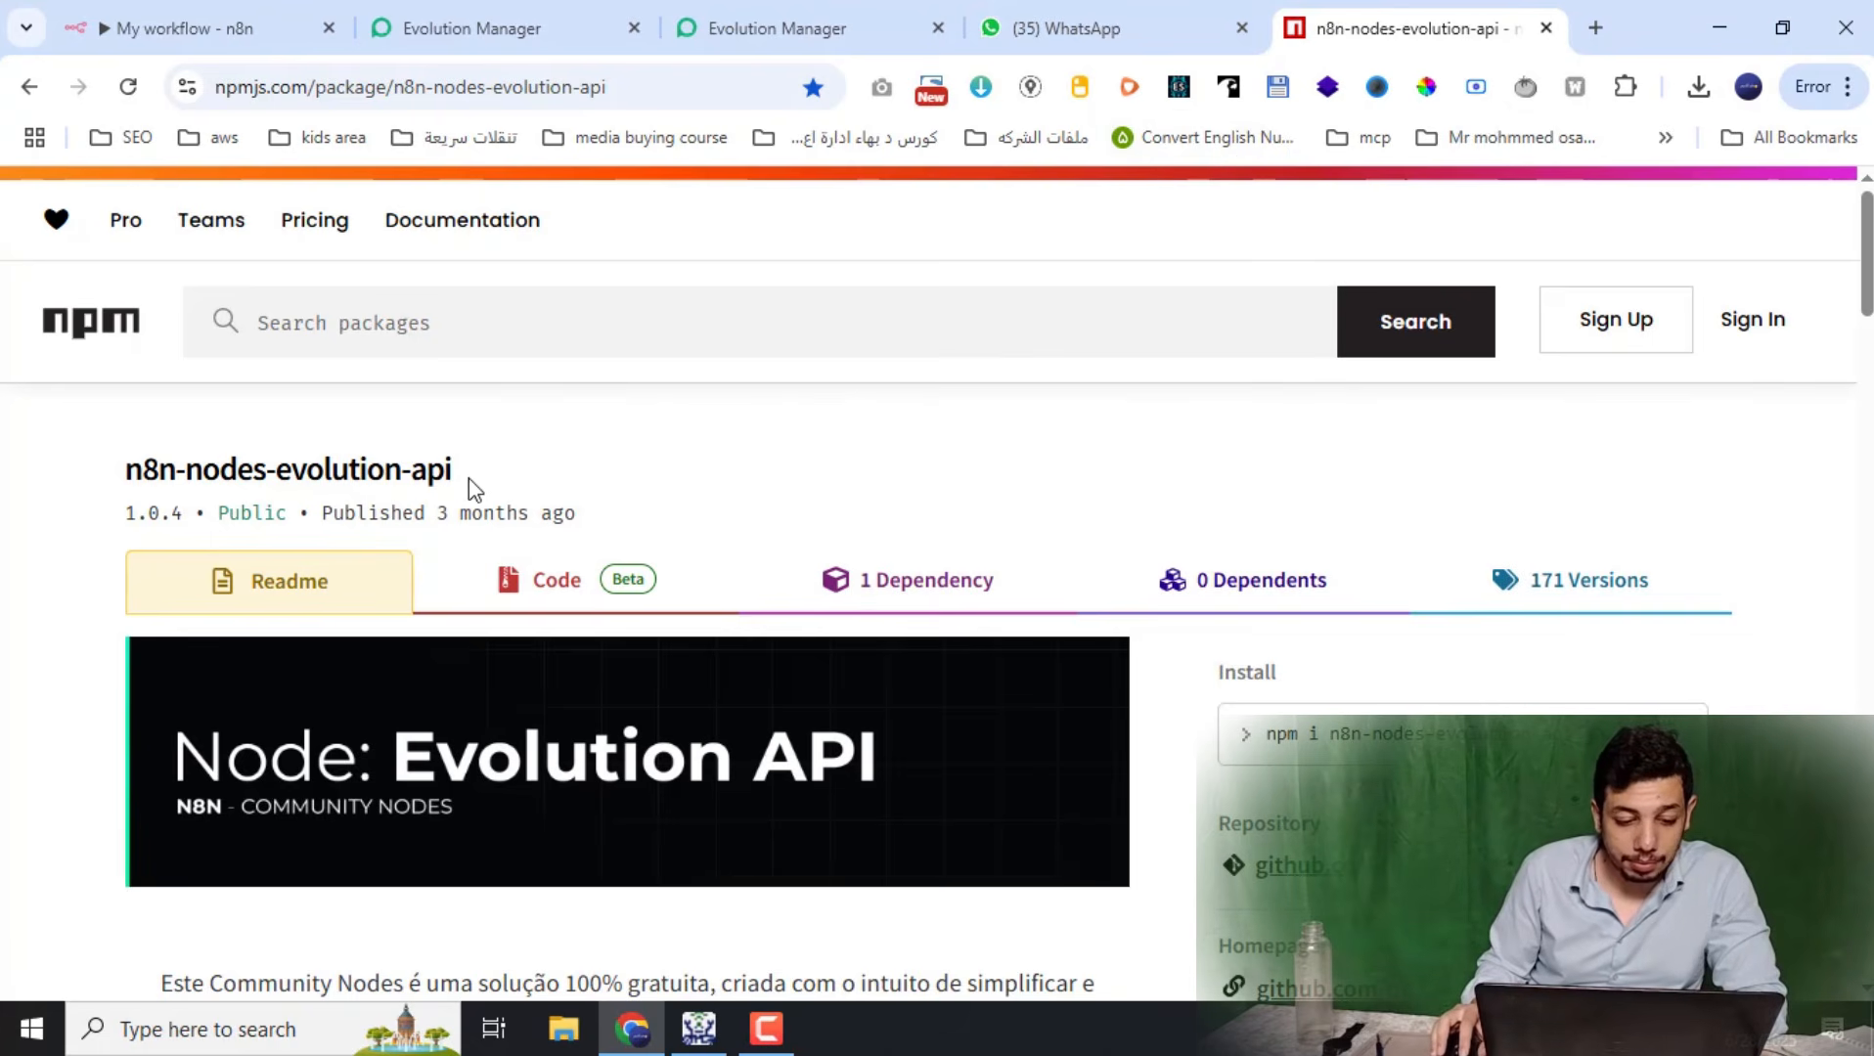
pyautogui.moveTo(452, 471); pyautogui.dragTo(122, 474)
pyautogui.rightClick(209, 456)
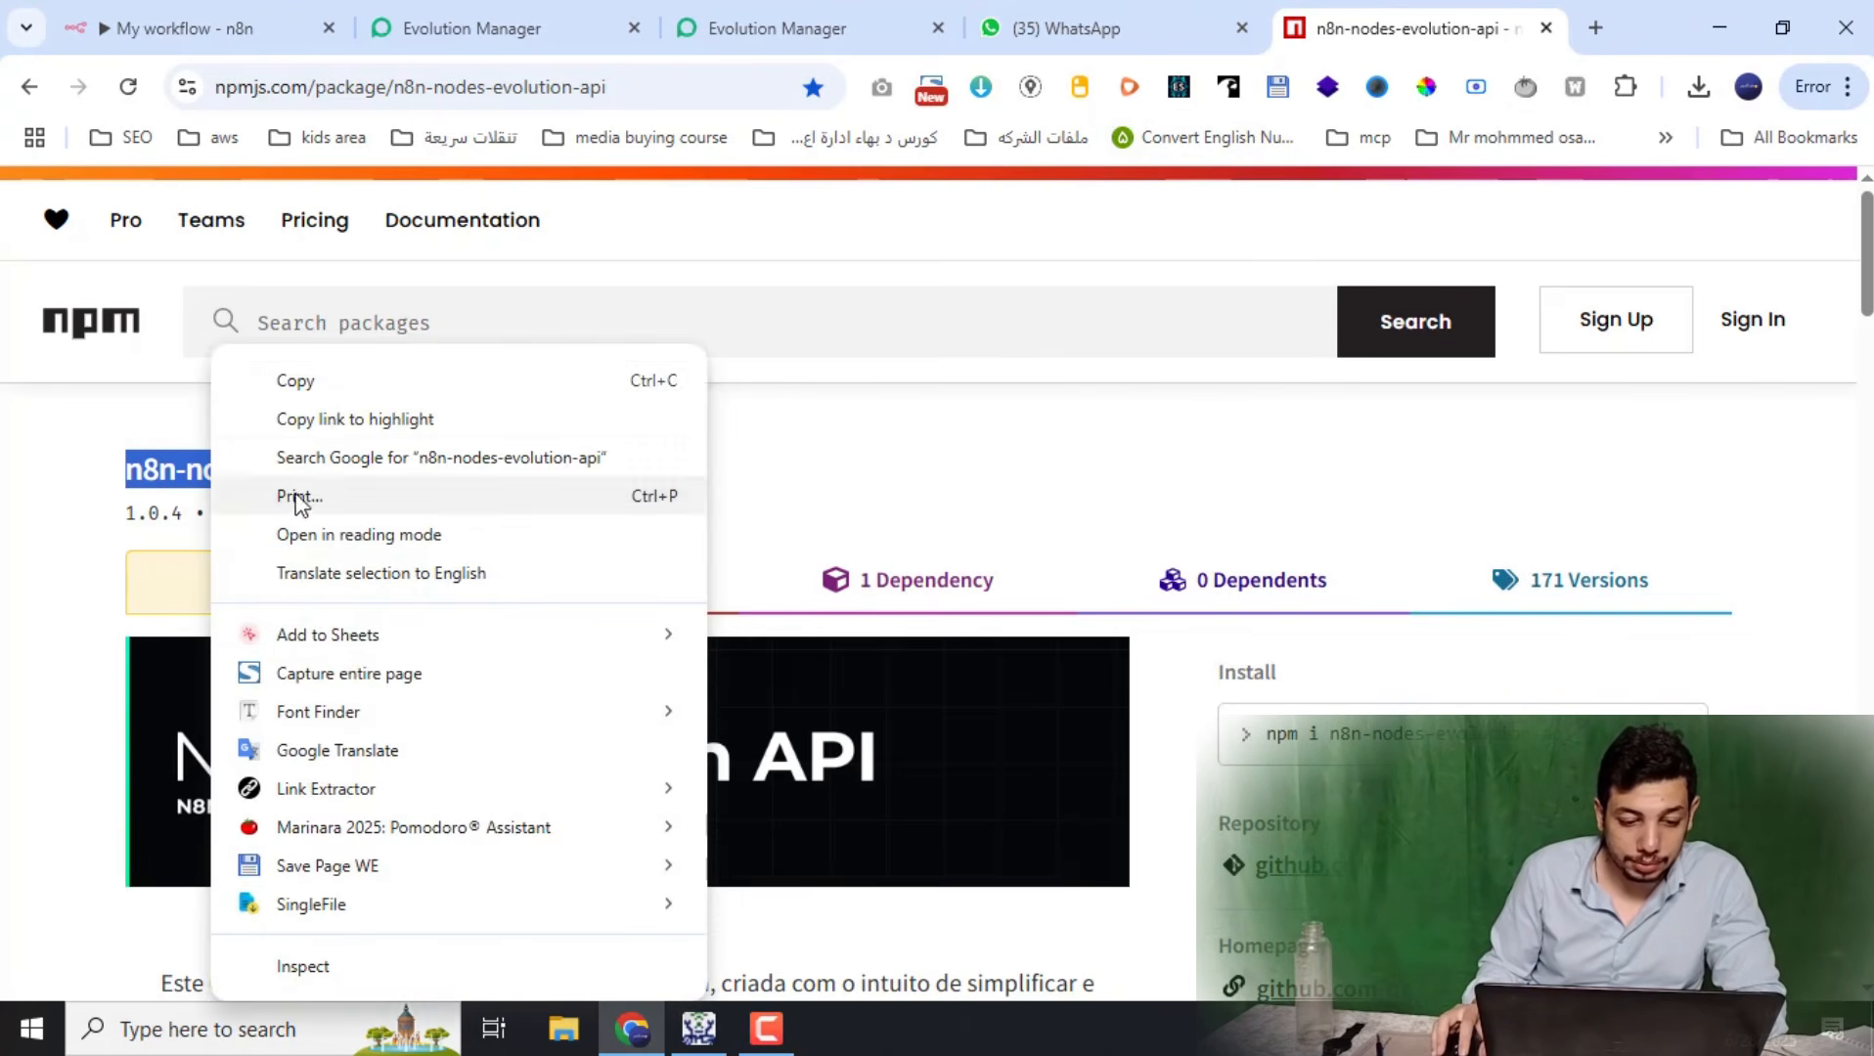
pyautogui.click(342, 391)
pyautogui.click(287, 13)
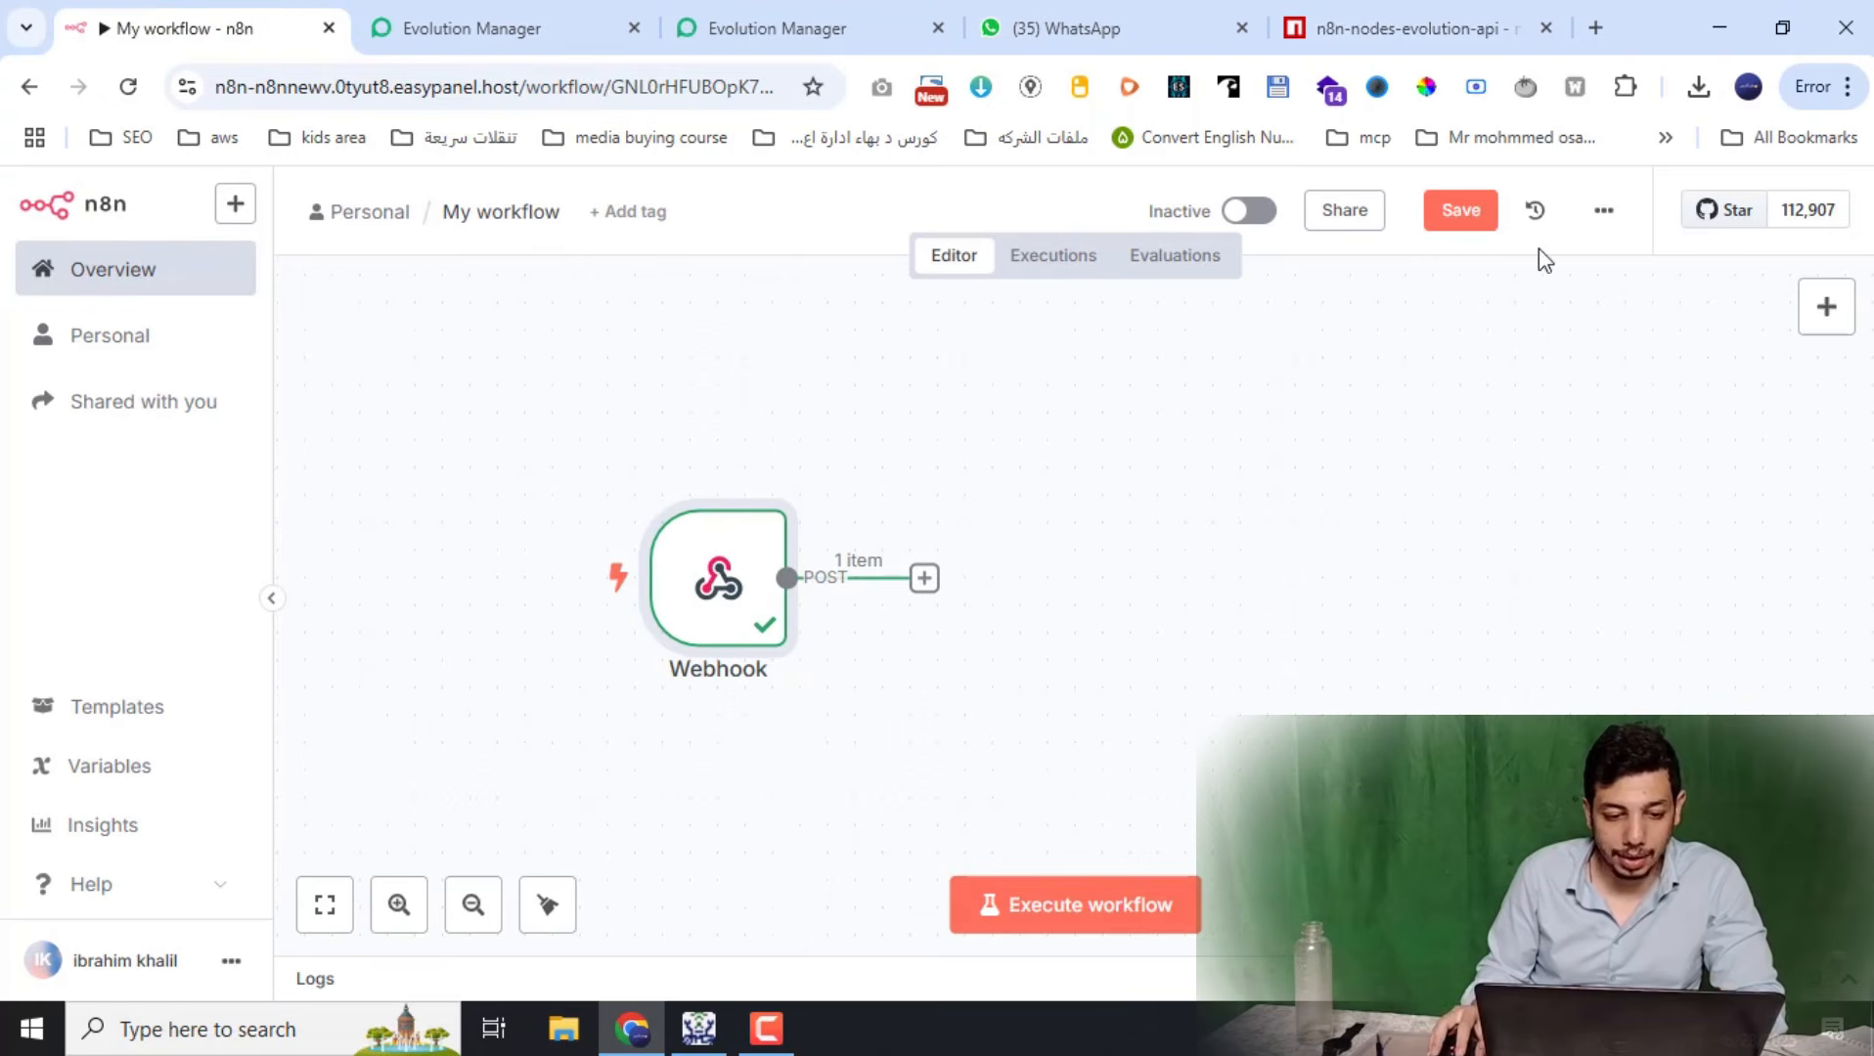
# Rename the workflow to 'evapi' and save it
pyautogui.click(504, 213)
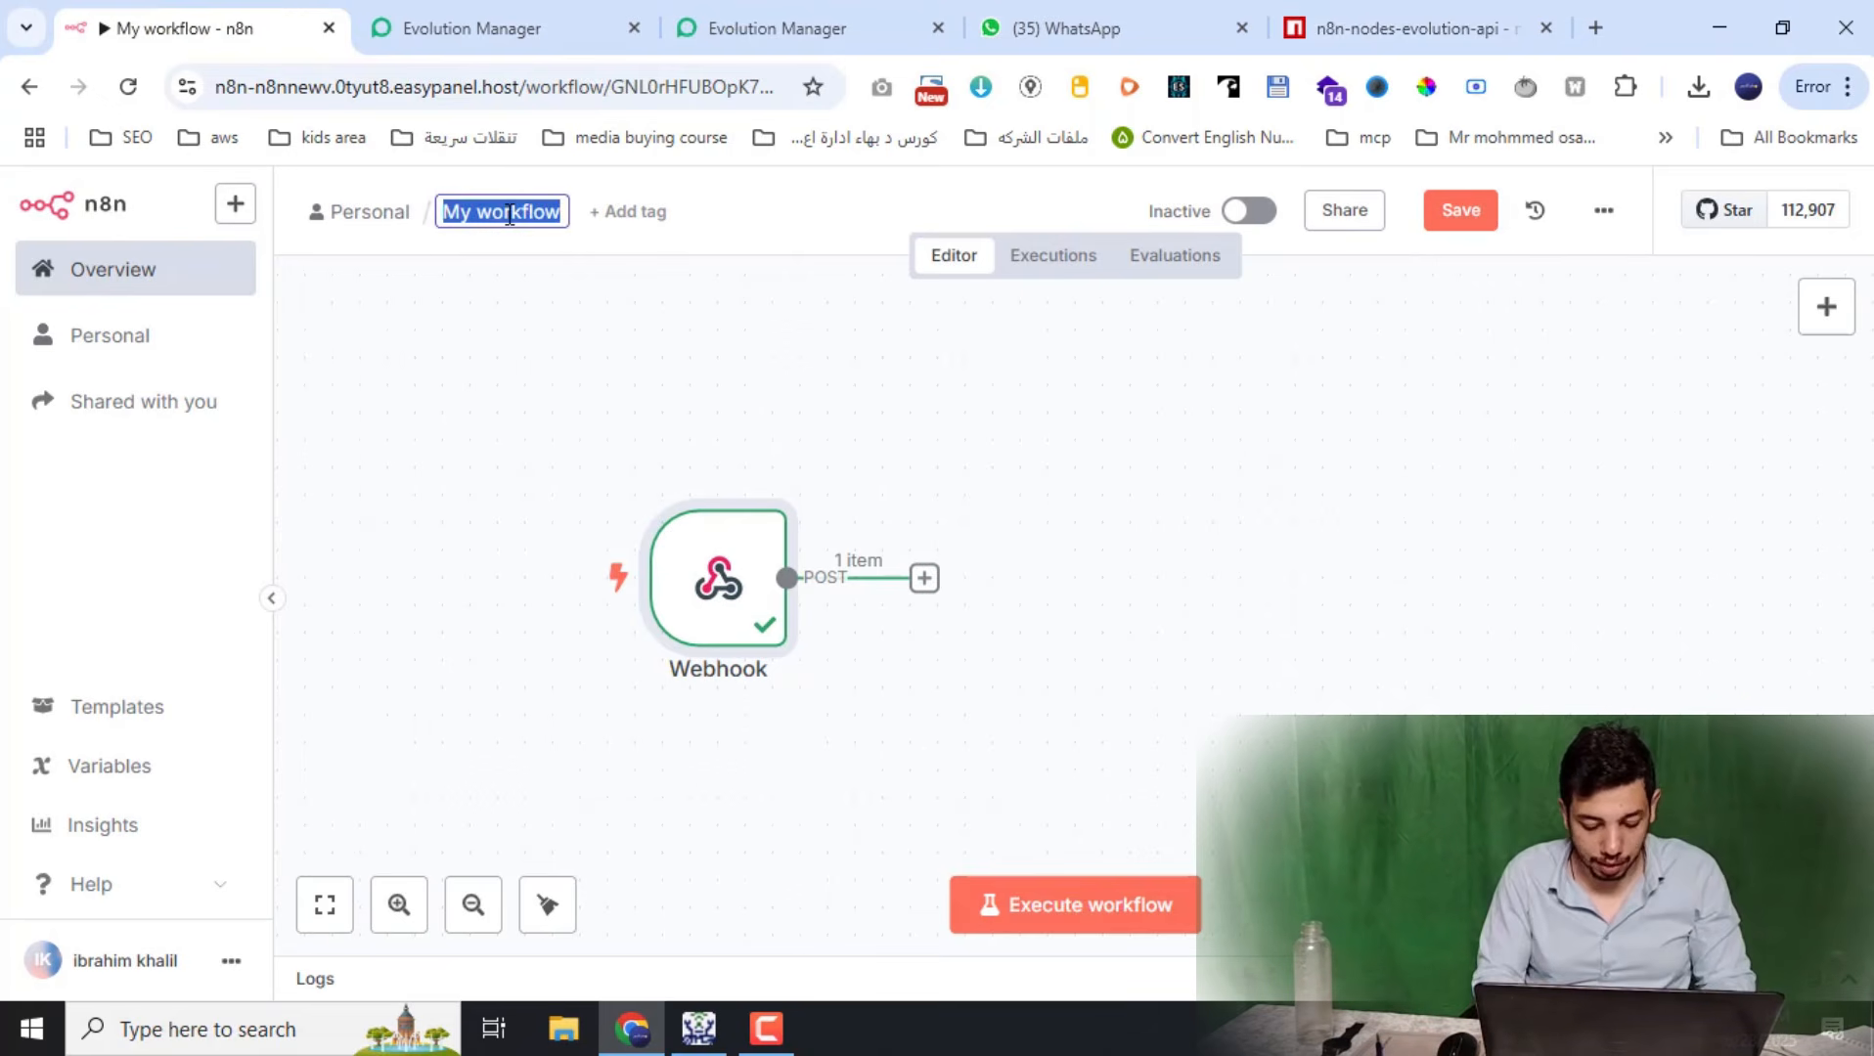
pyautogui.write('evap')
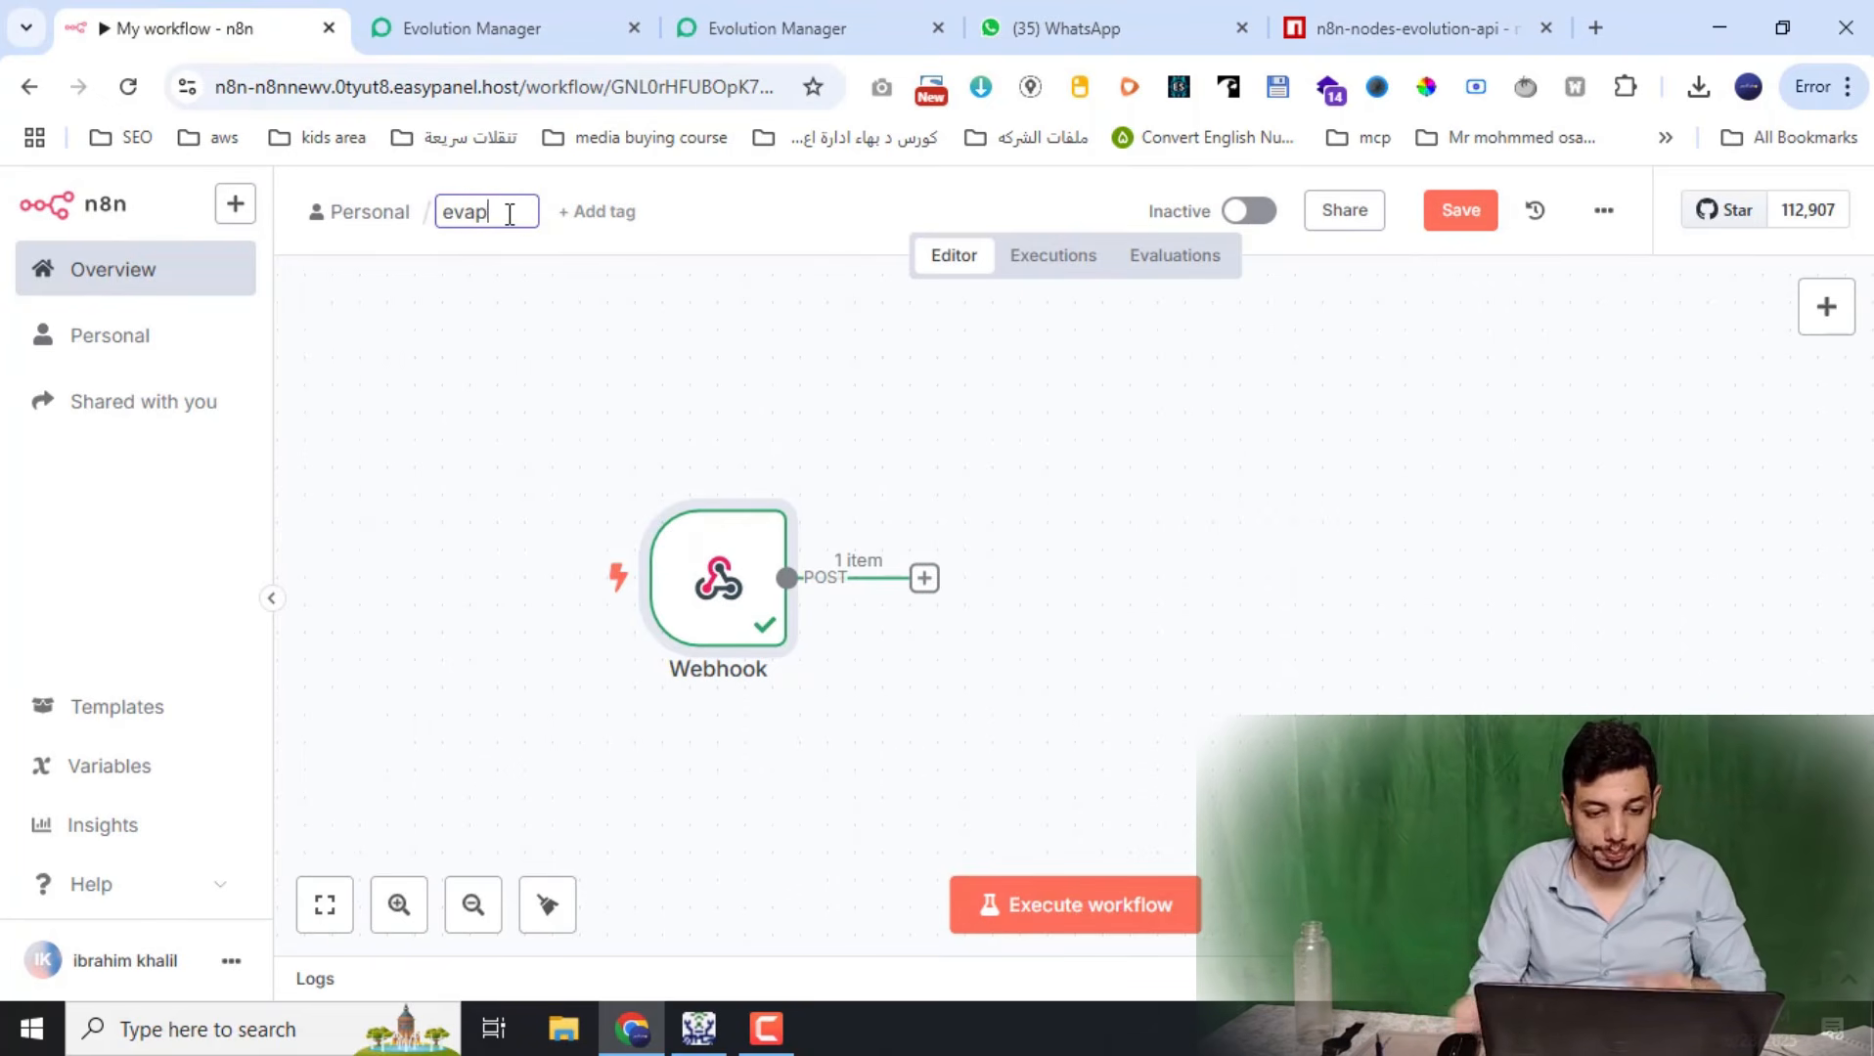
pyautogui.write('i')
pyautogui.click(1466, 210)
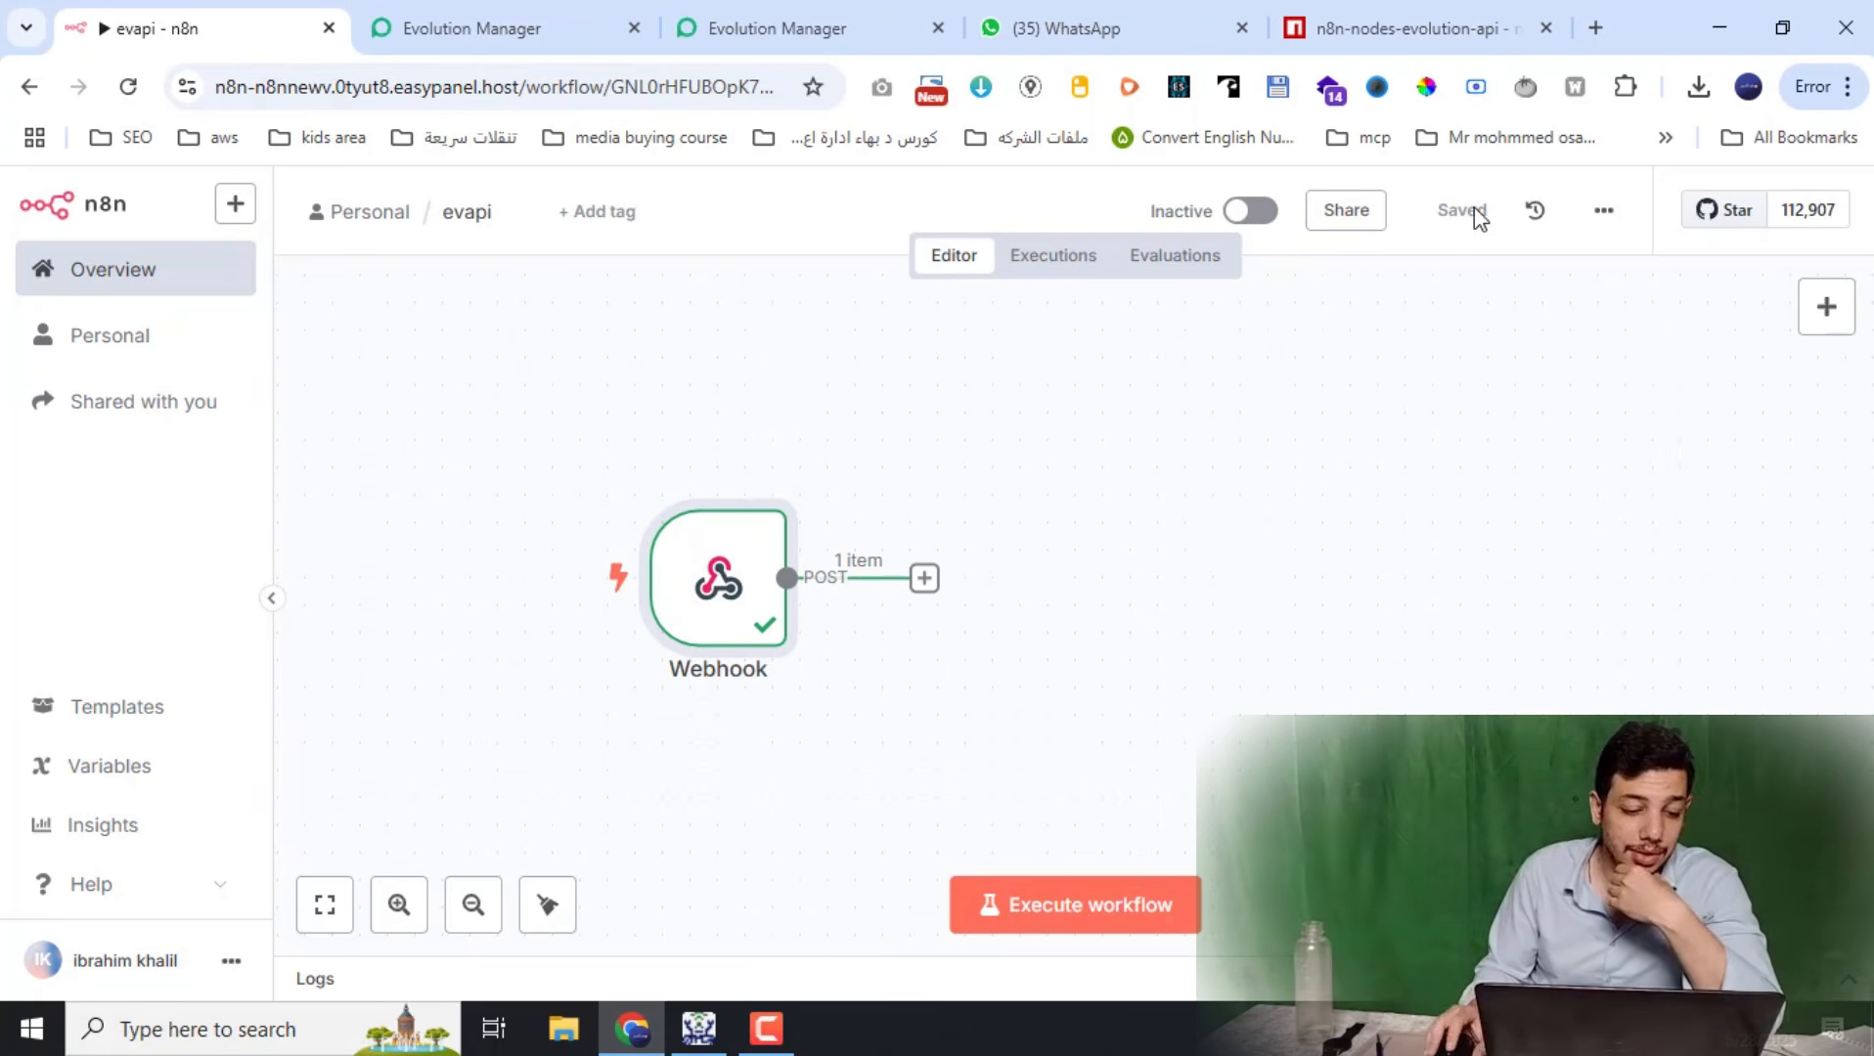
# Install the n8n-nodes-evolution-api community node package, accepting the risk notice
pyautogui.click(227, 963)
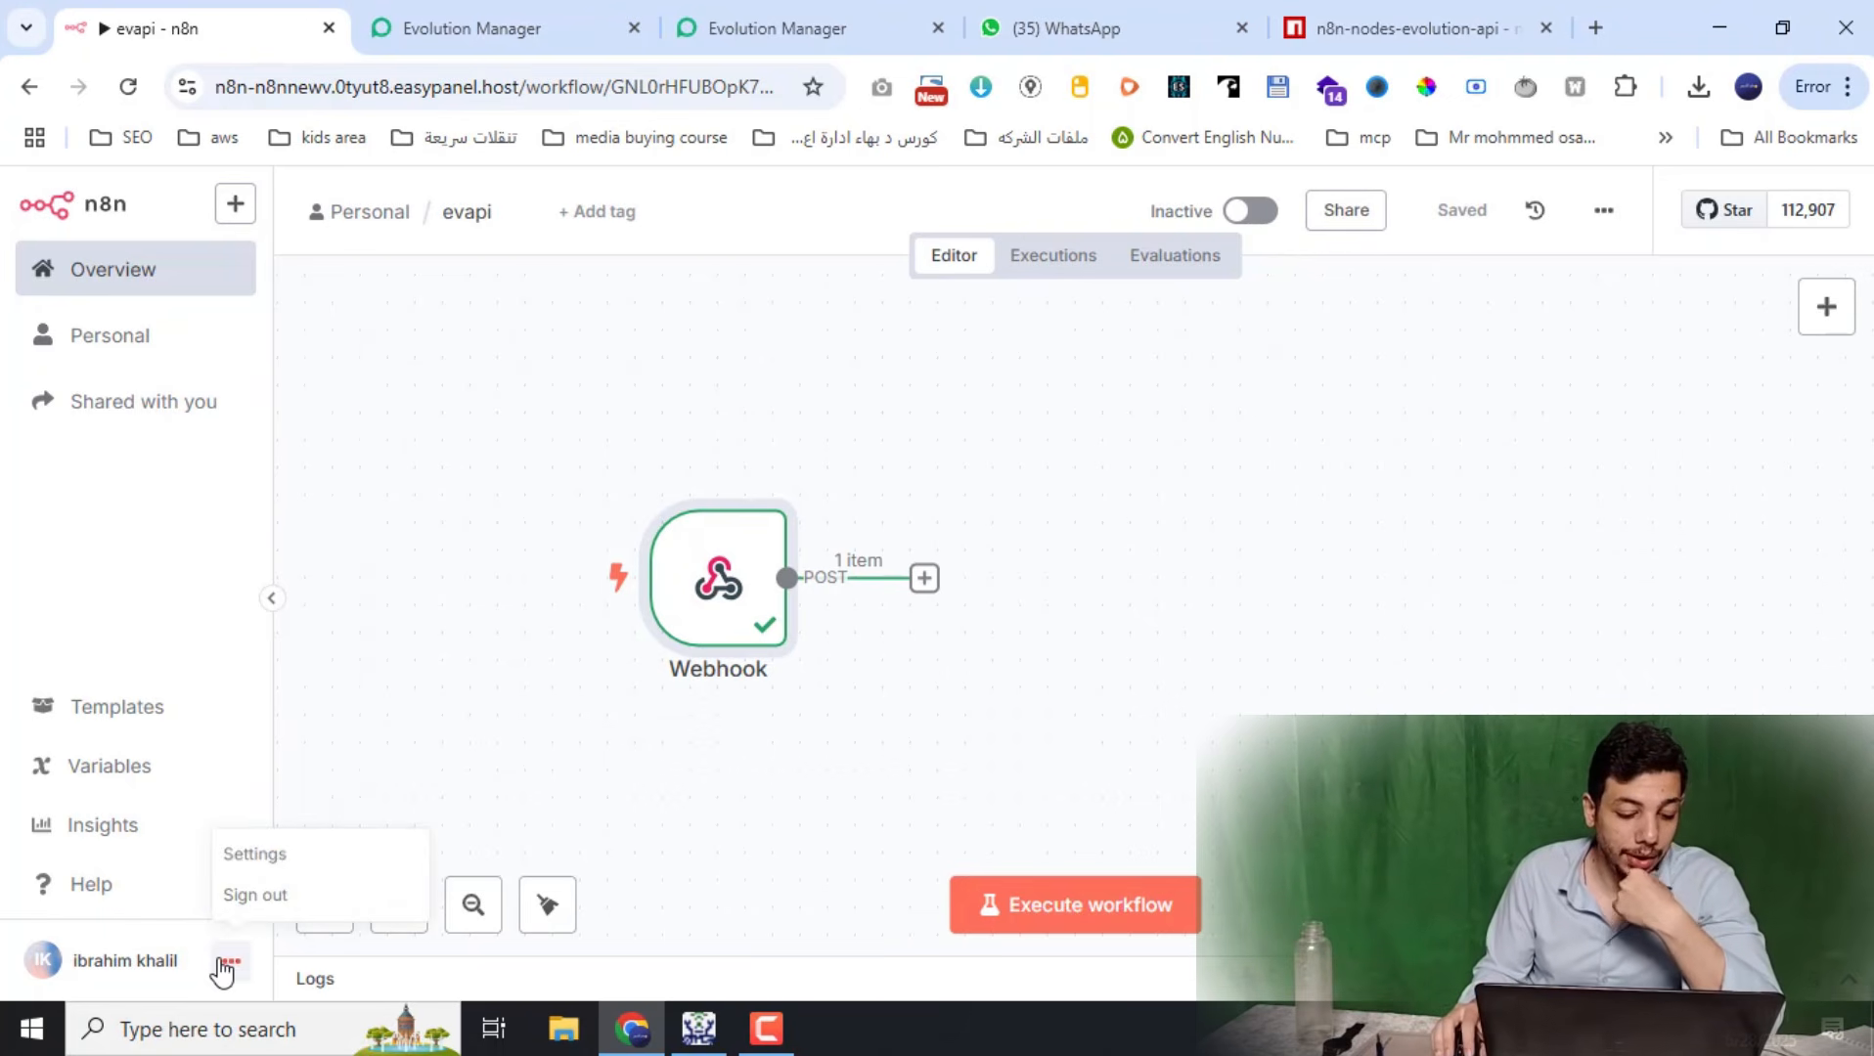
pyautogui.click(262, 870)
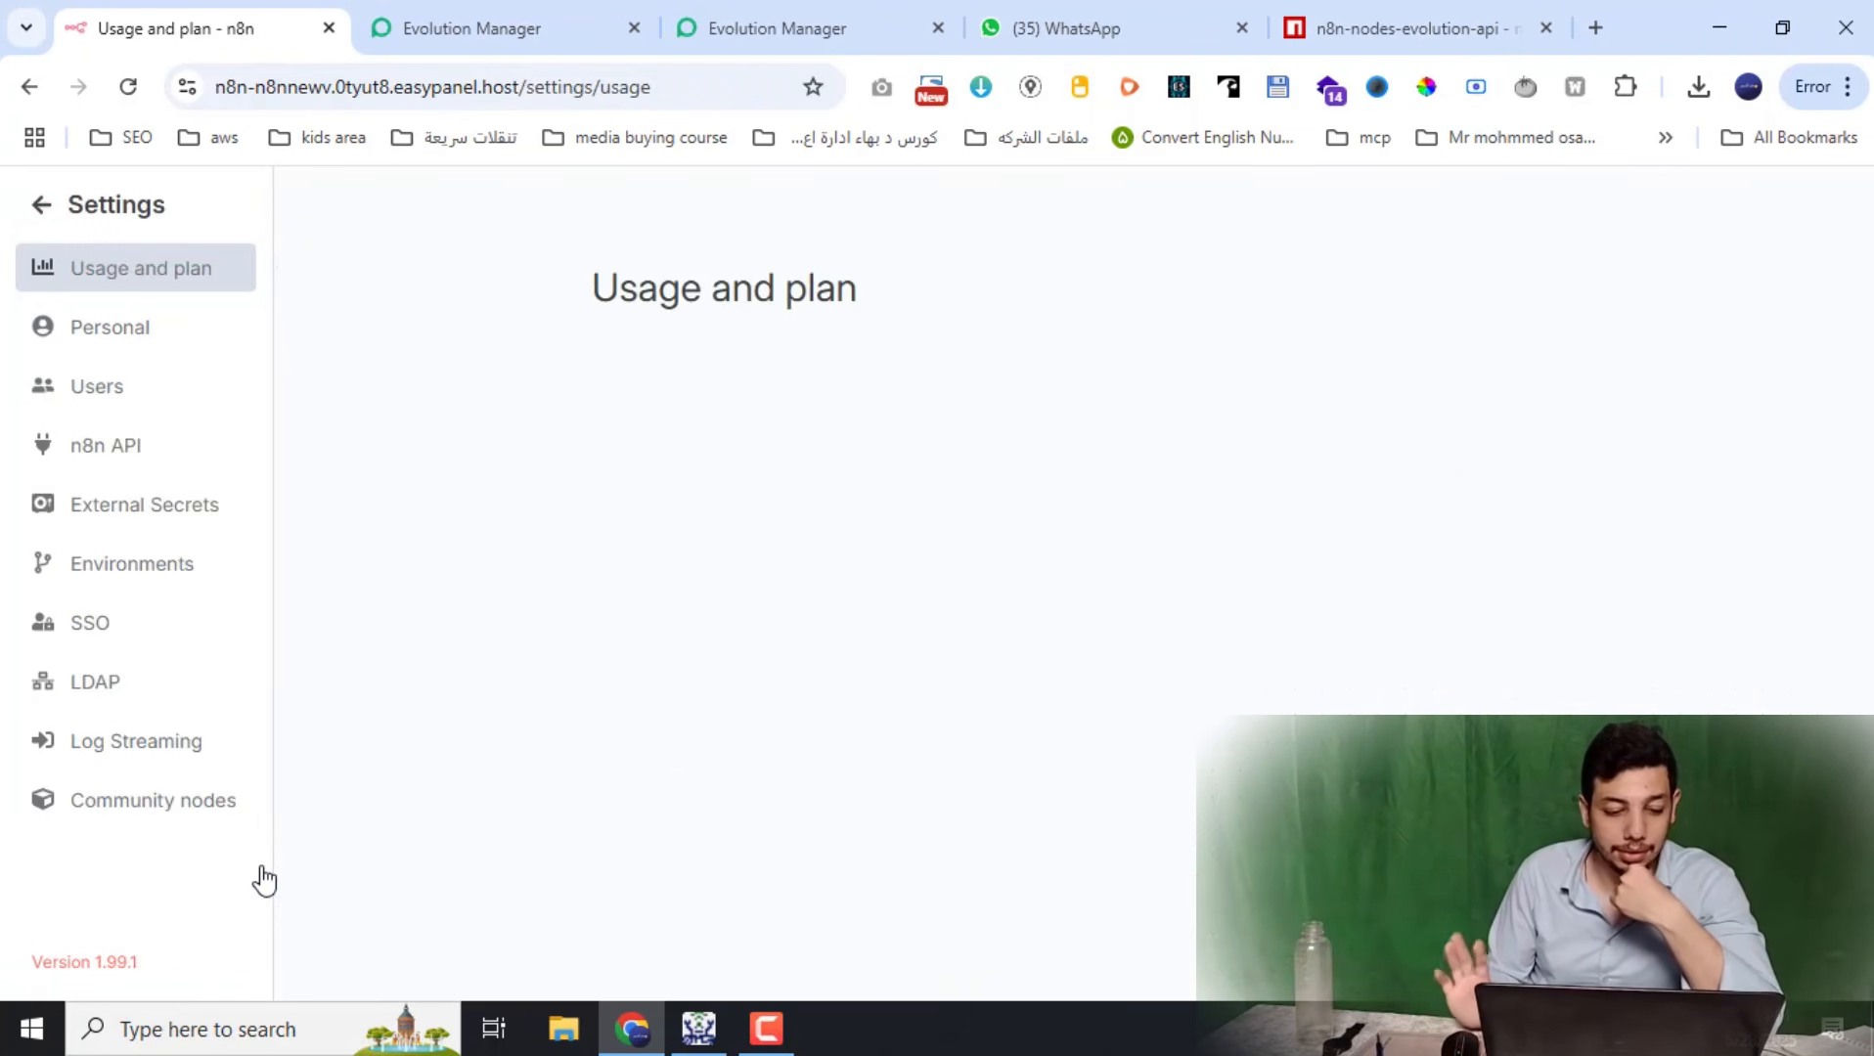
pyautogui.click(157, 814)
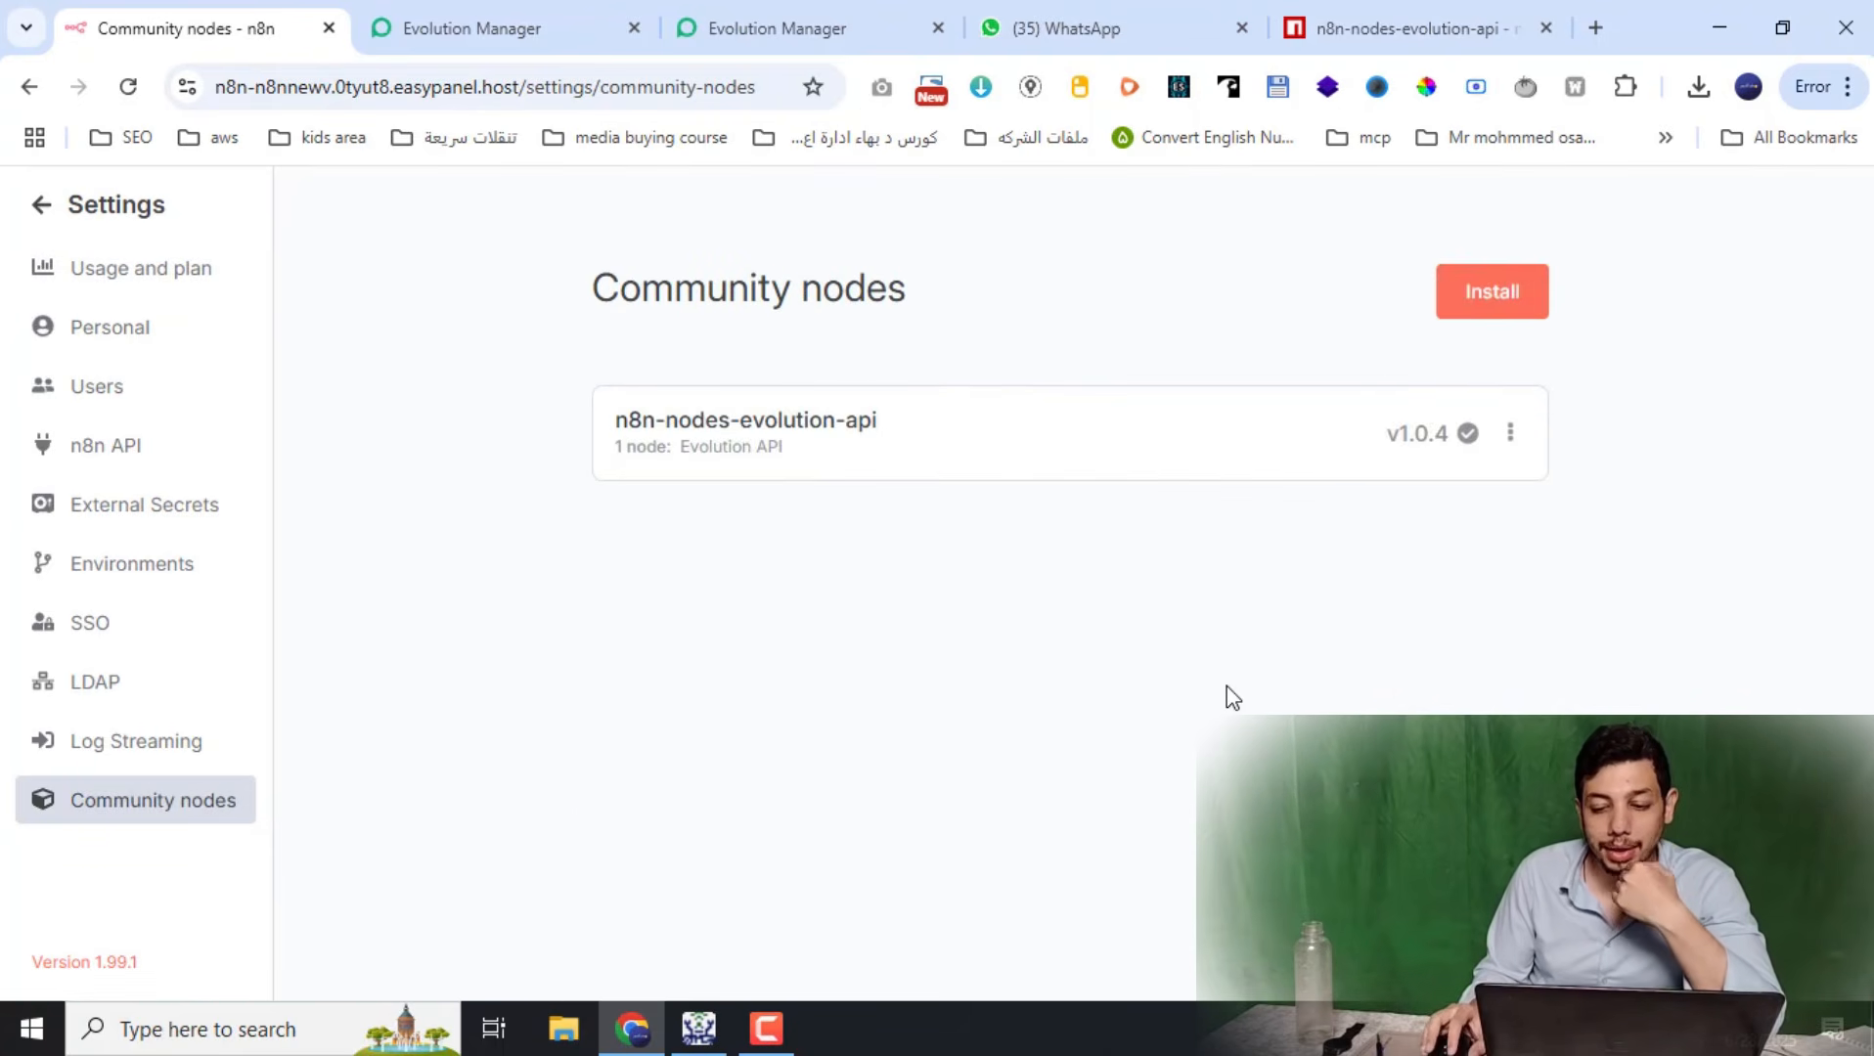
pyautogui.click(1506, 311)
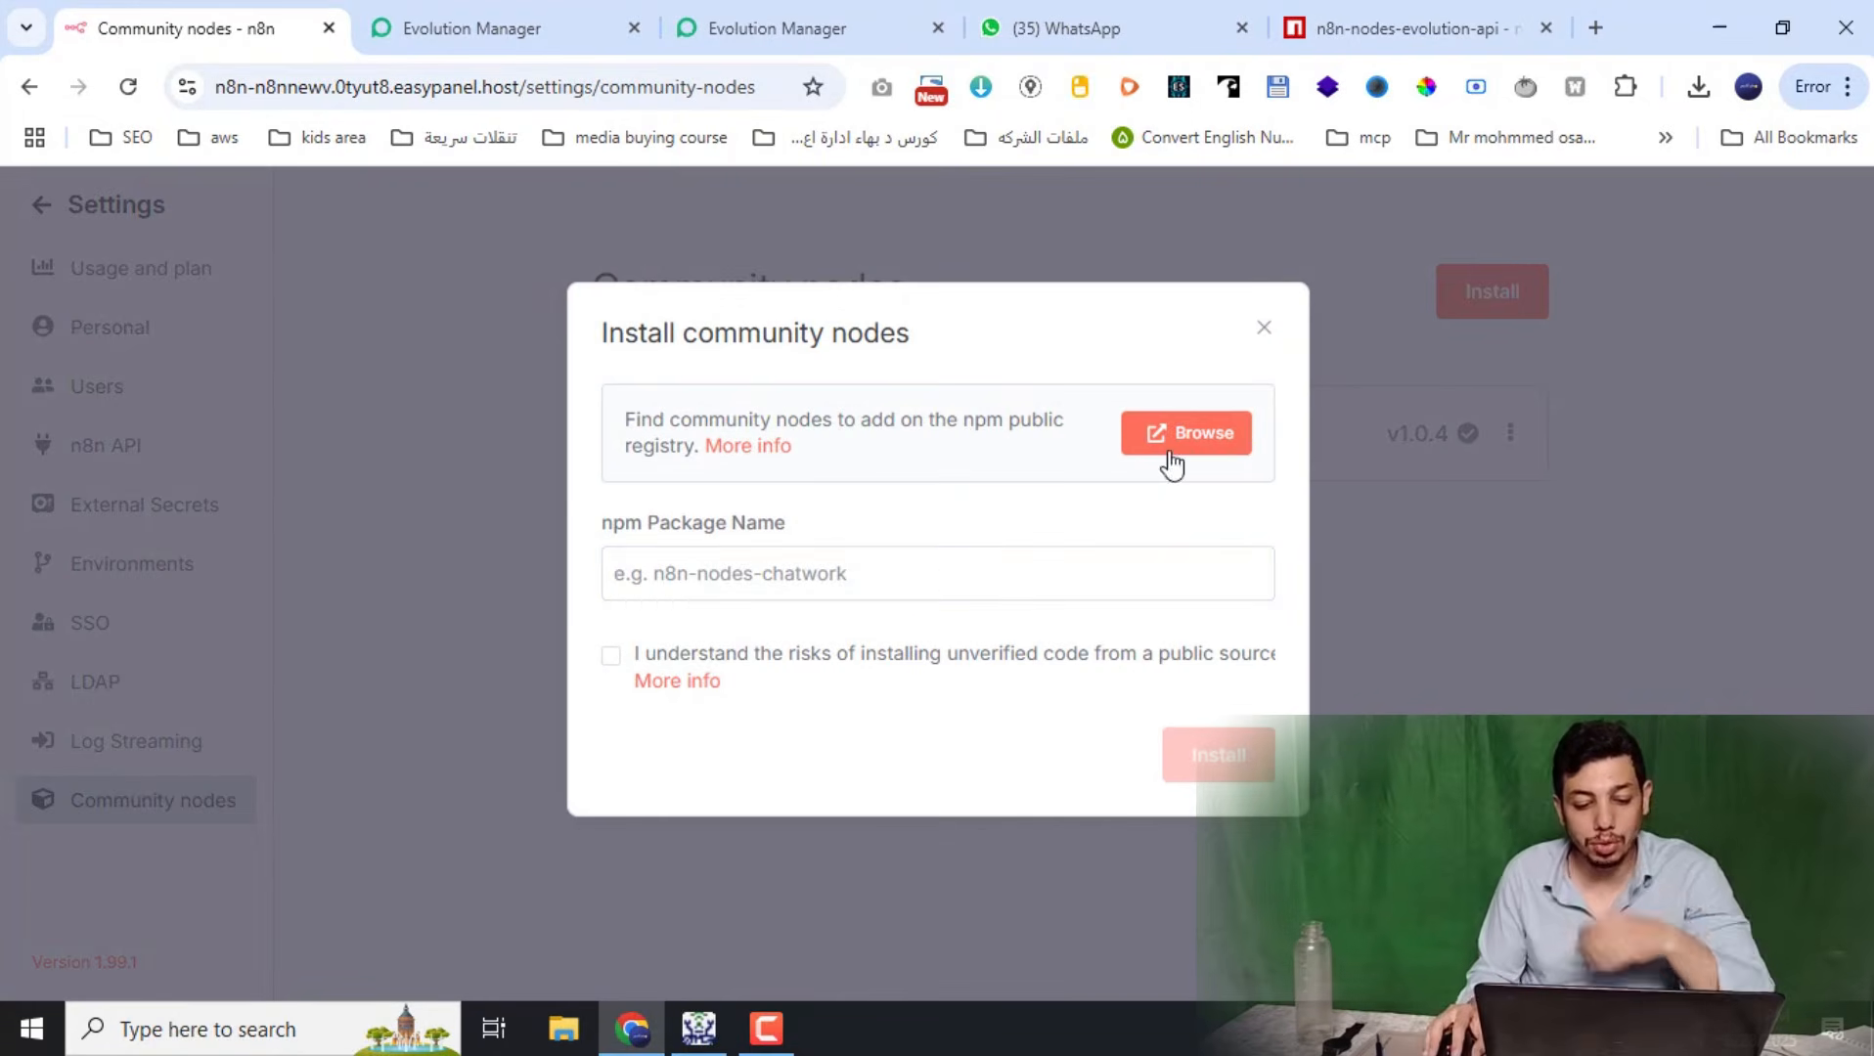
pyautogui.click(900, 569)
pyautogui.hotkey('ctrl', 'v')
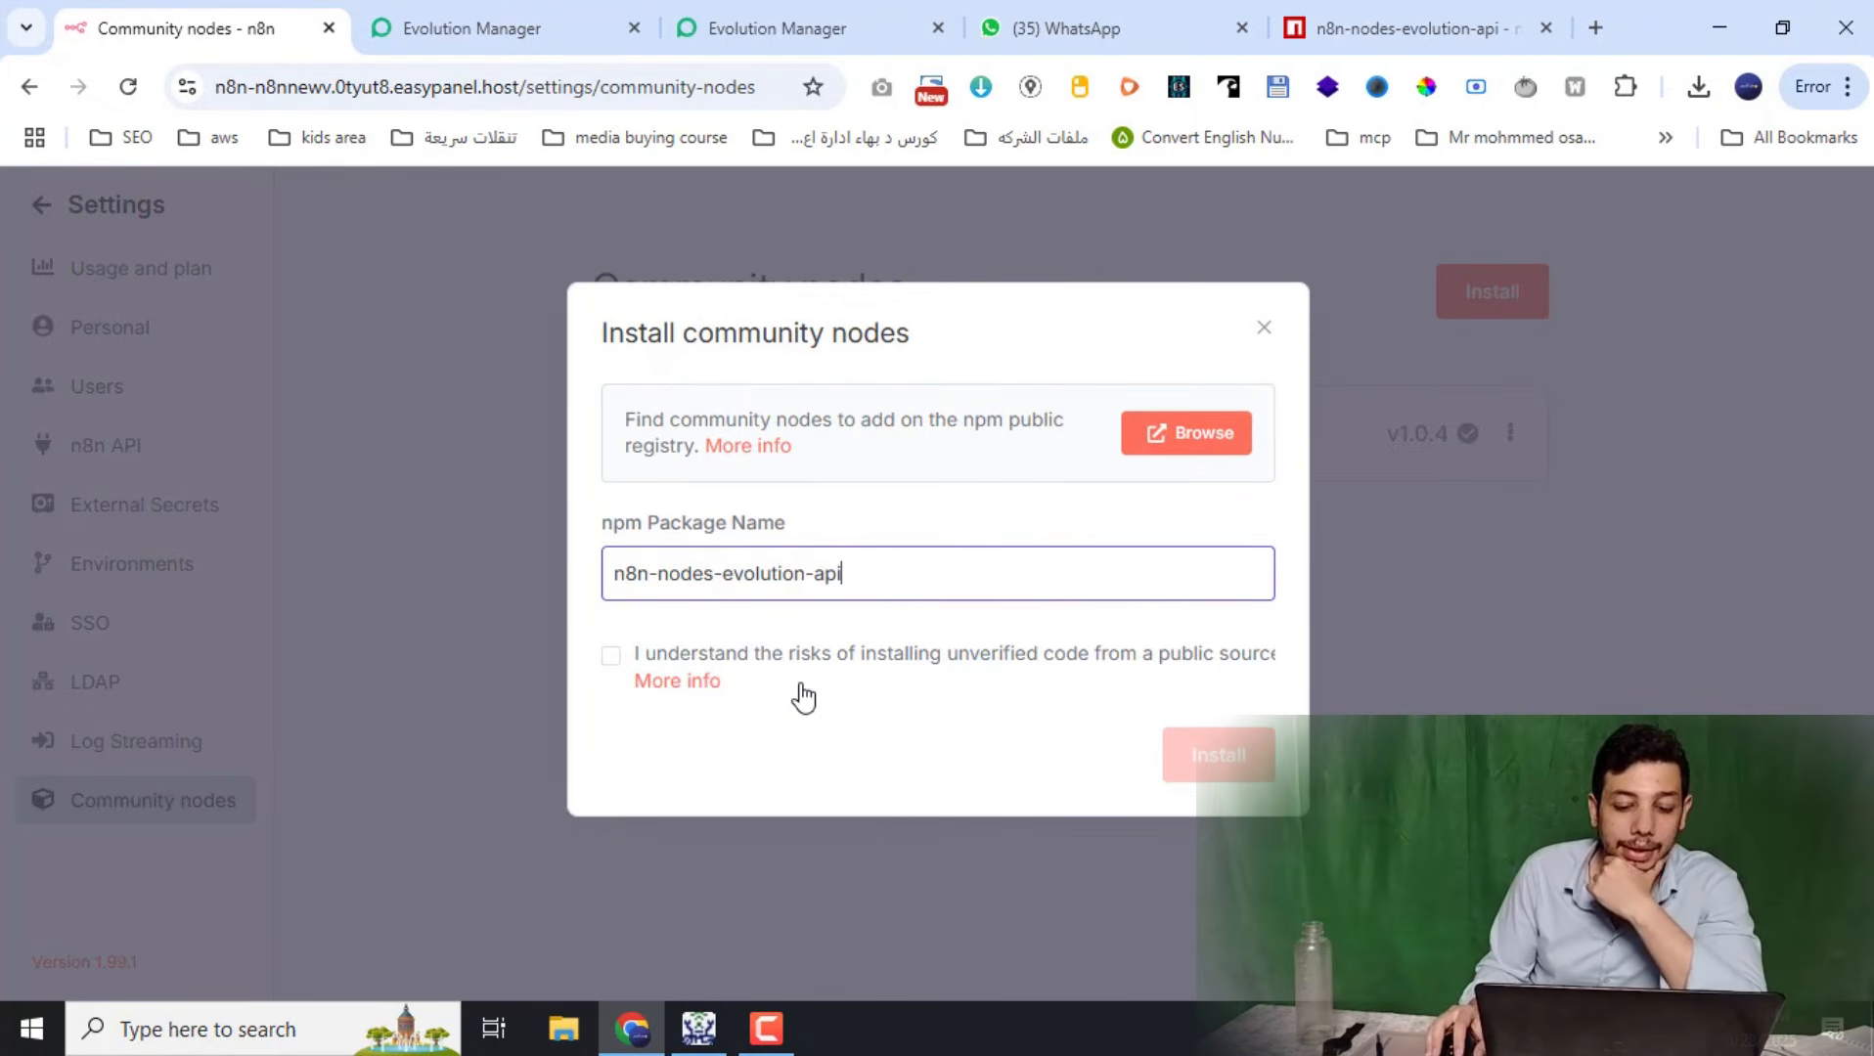
pyautogui.click(612, 656)
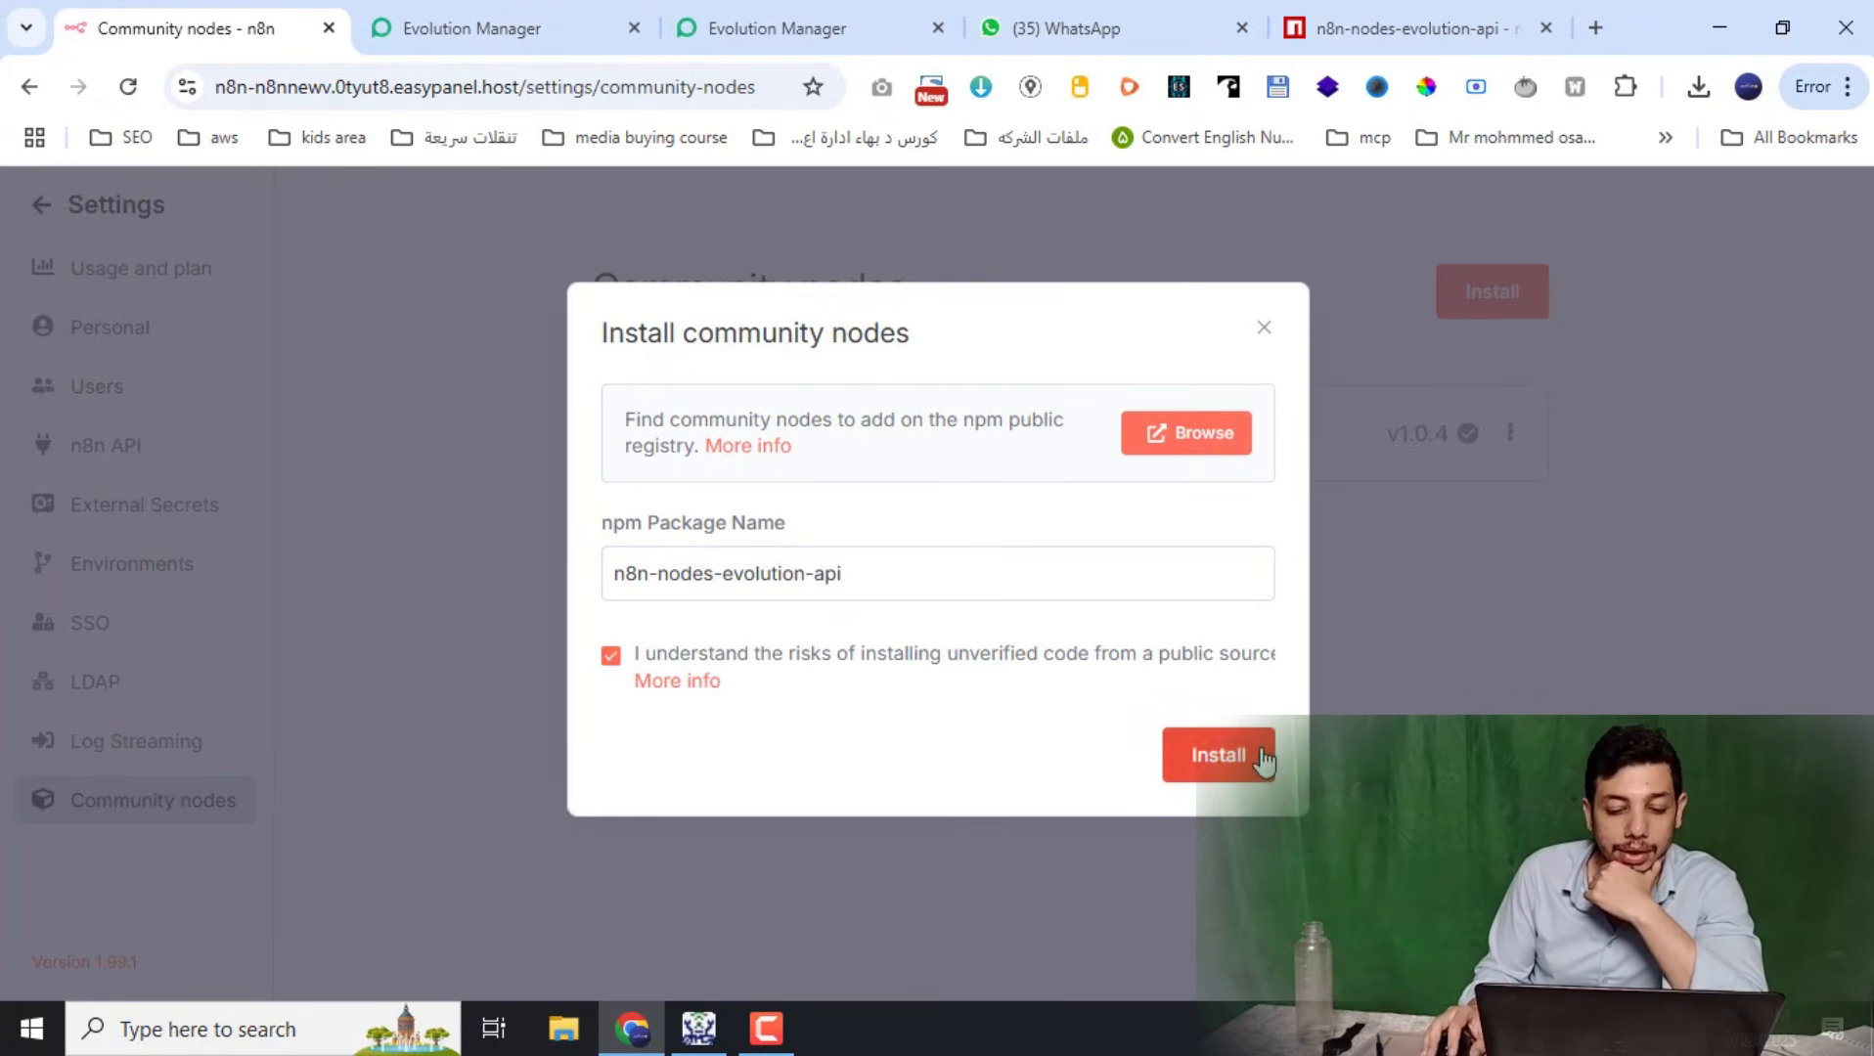
pyautogui.click(1266, 329)
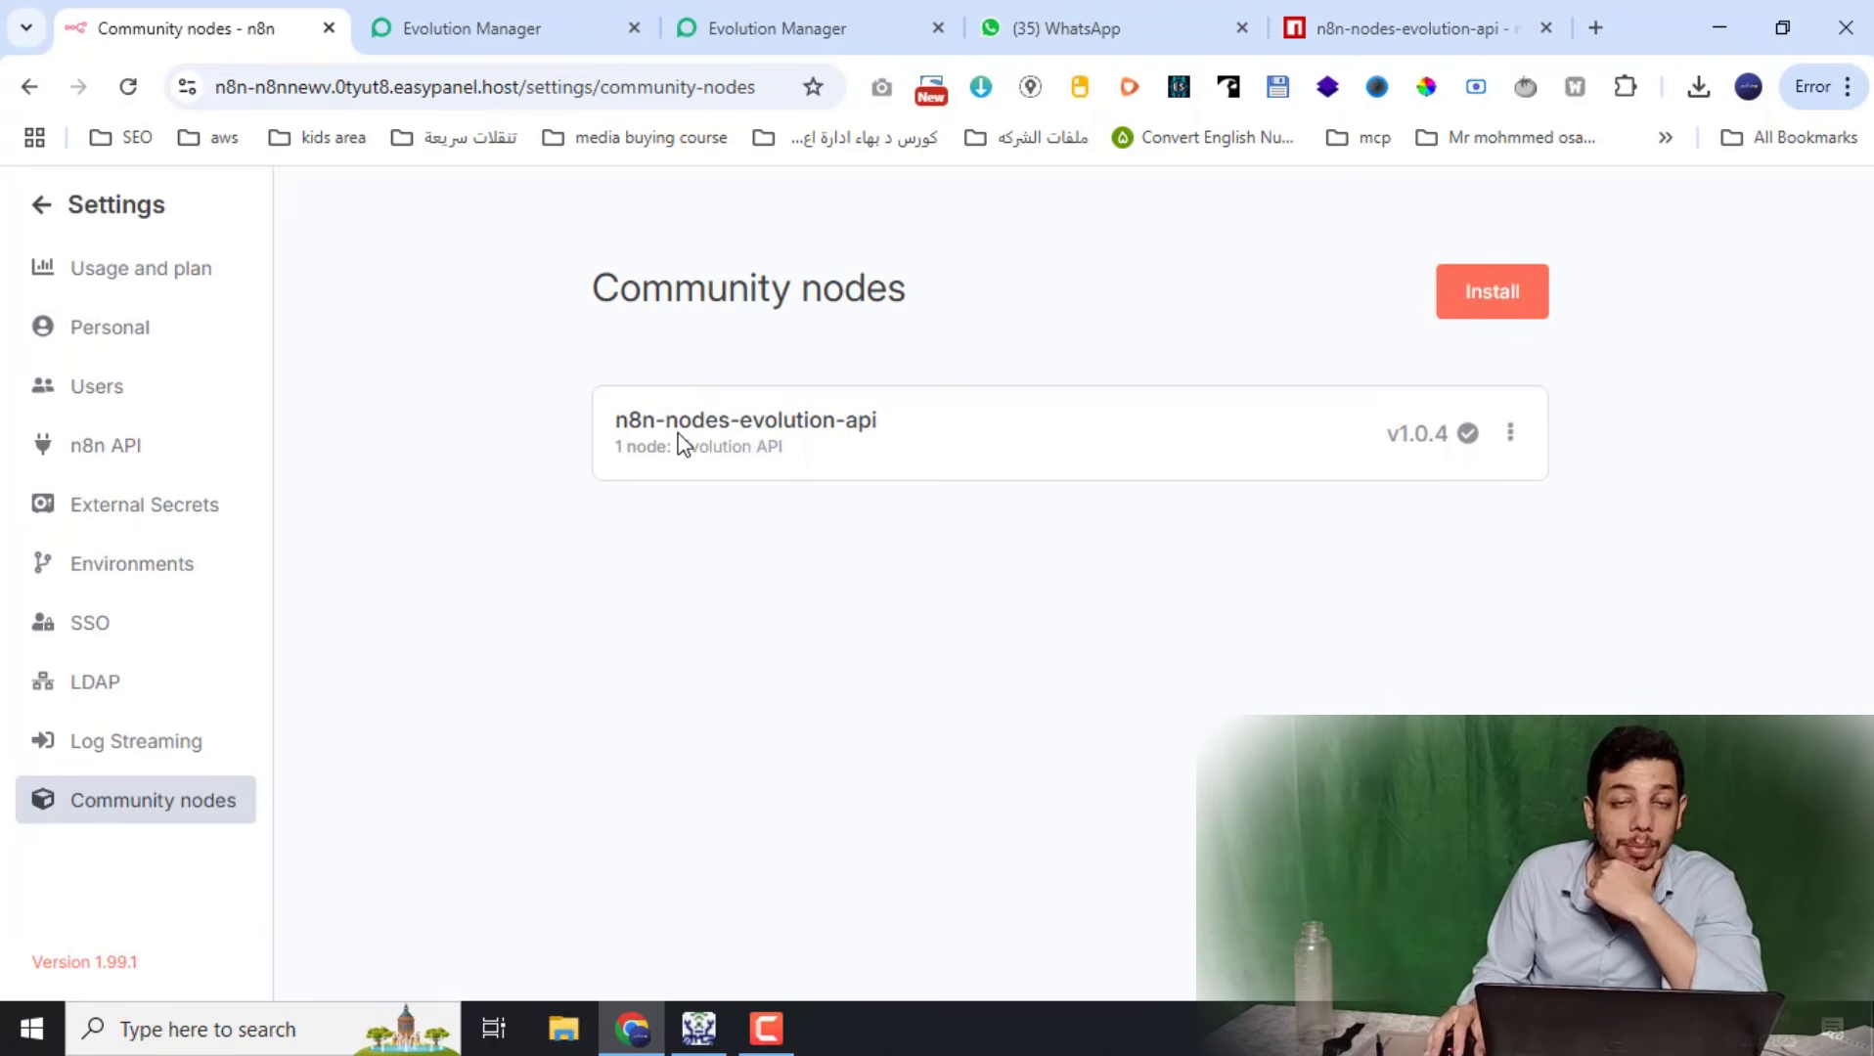
pyautogui.click(132, 223)
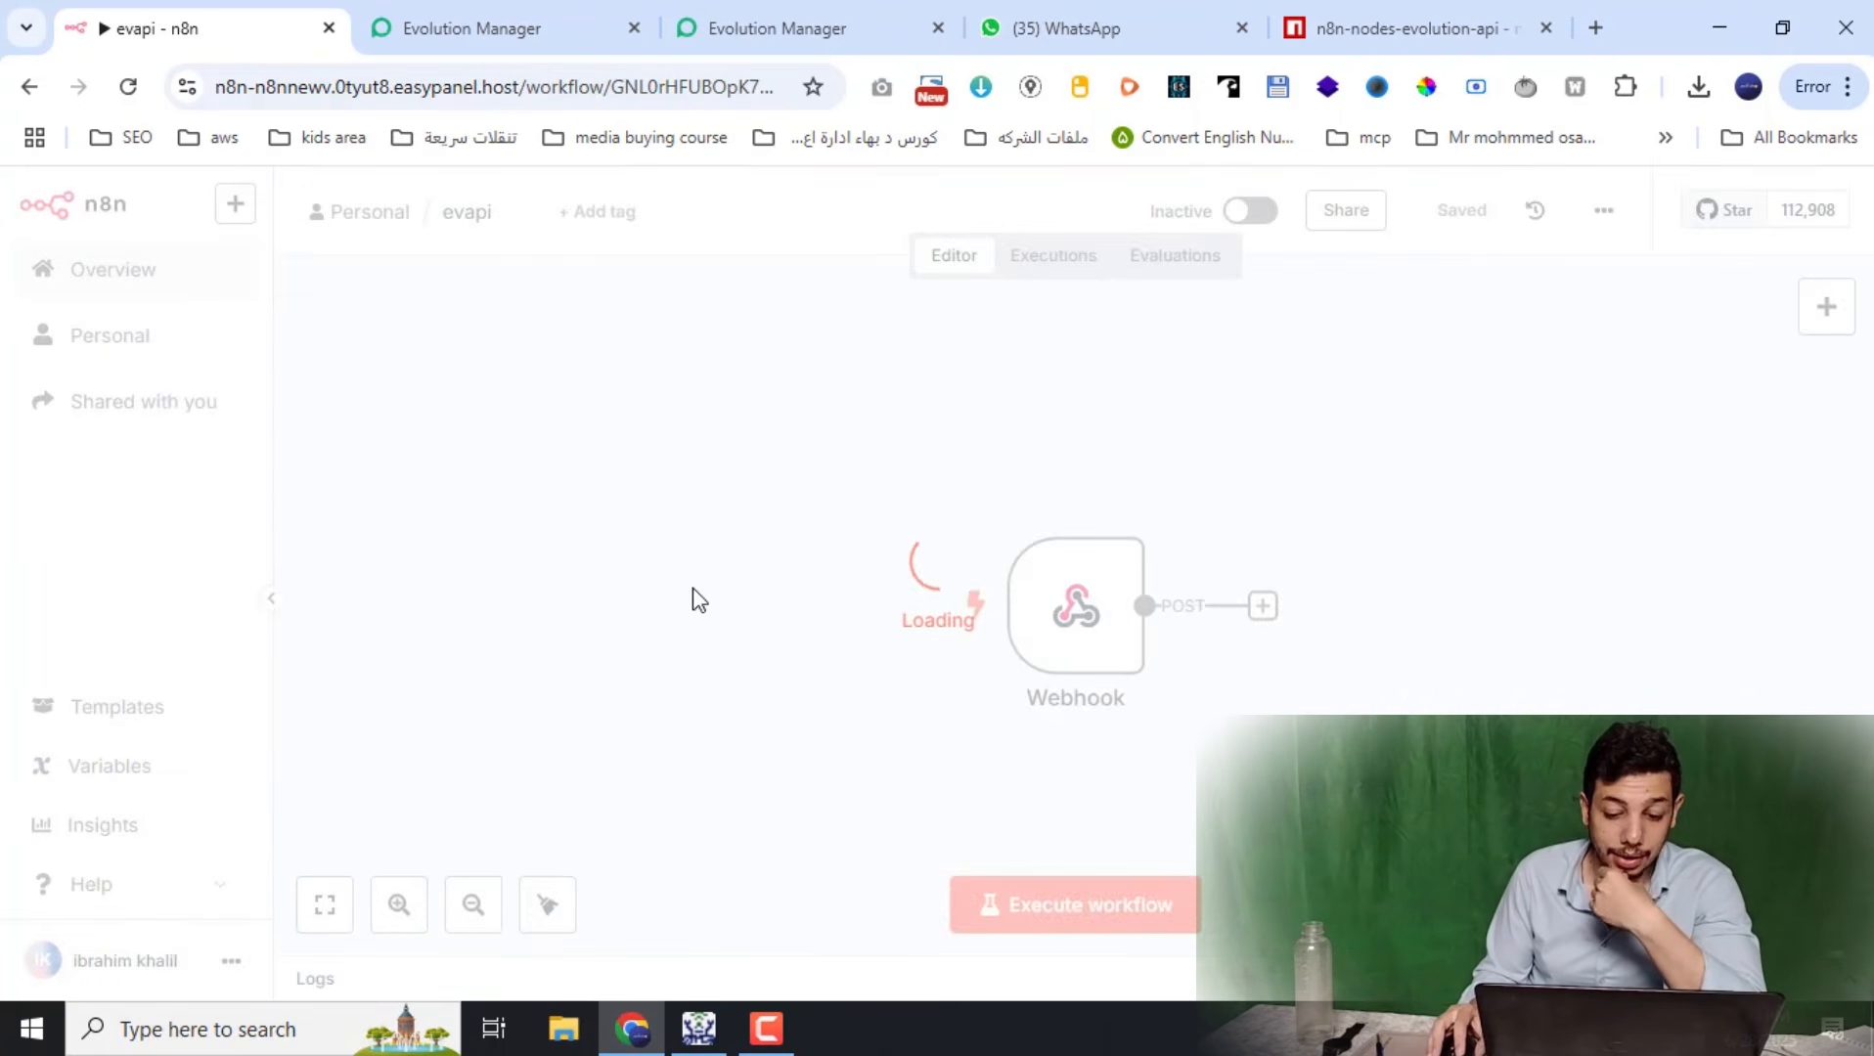
# Move the Webhook left and add the Evolution API 'Enviar texto' action from MENSAGEM ACTIONS
pyautogui.moveTo(1096, 648); pyautogui.dragTo(793, 594)
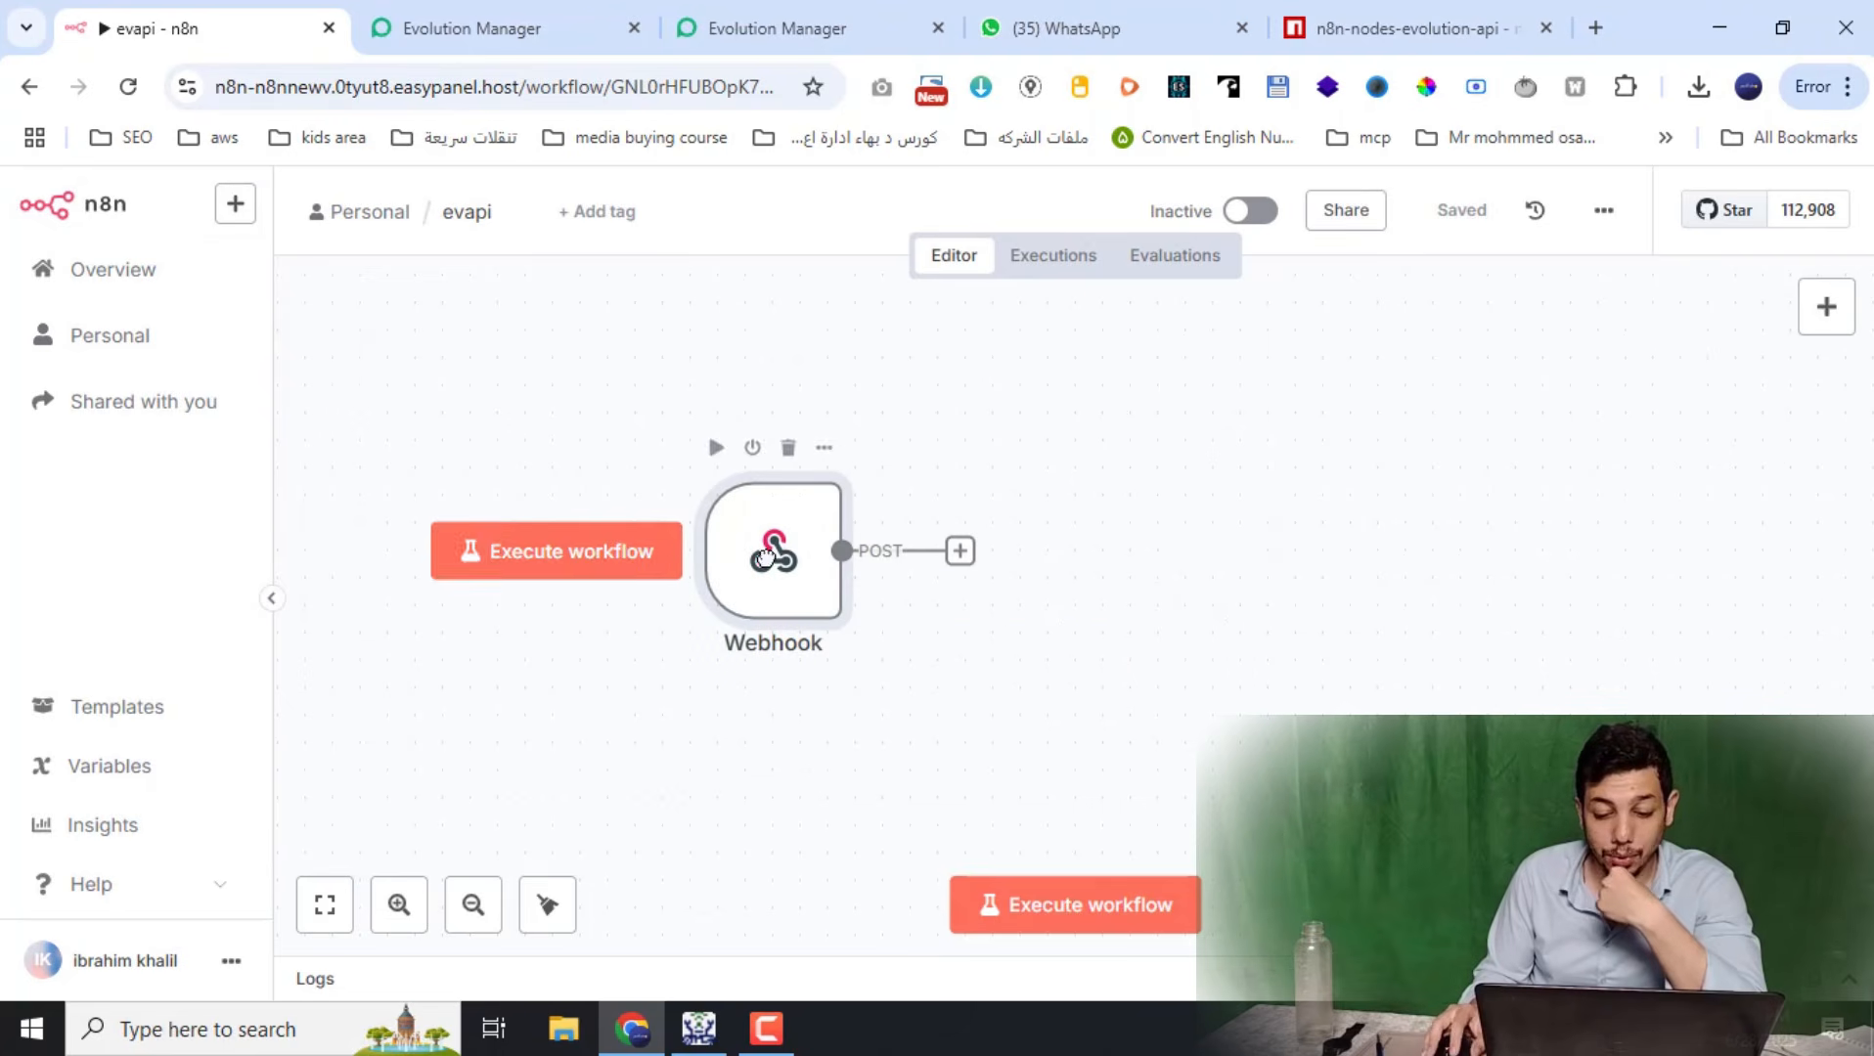
pyautogui.click(1825, 308)
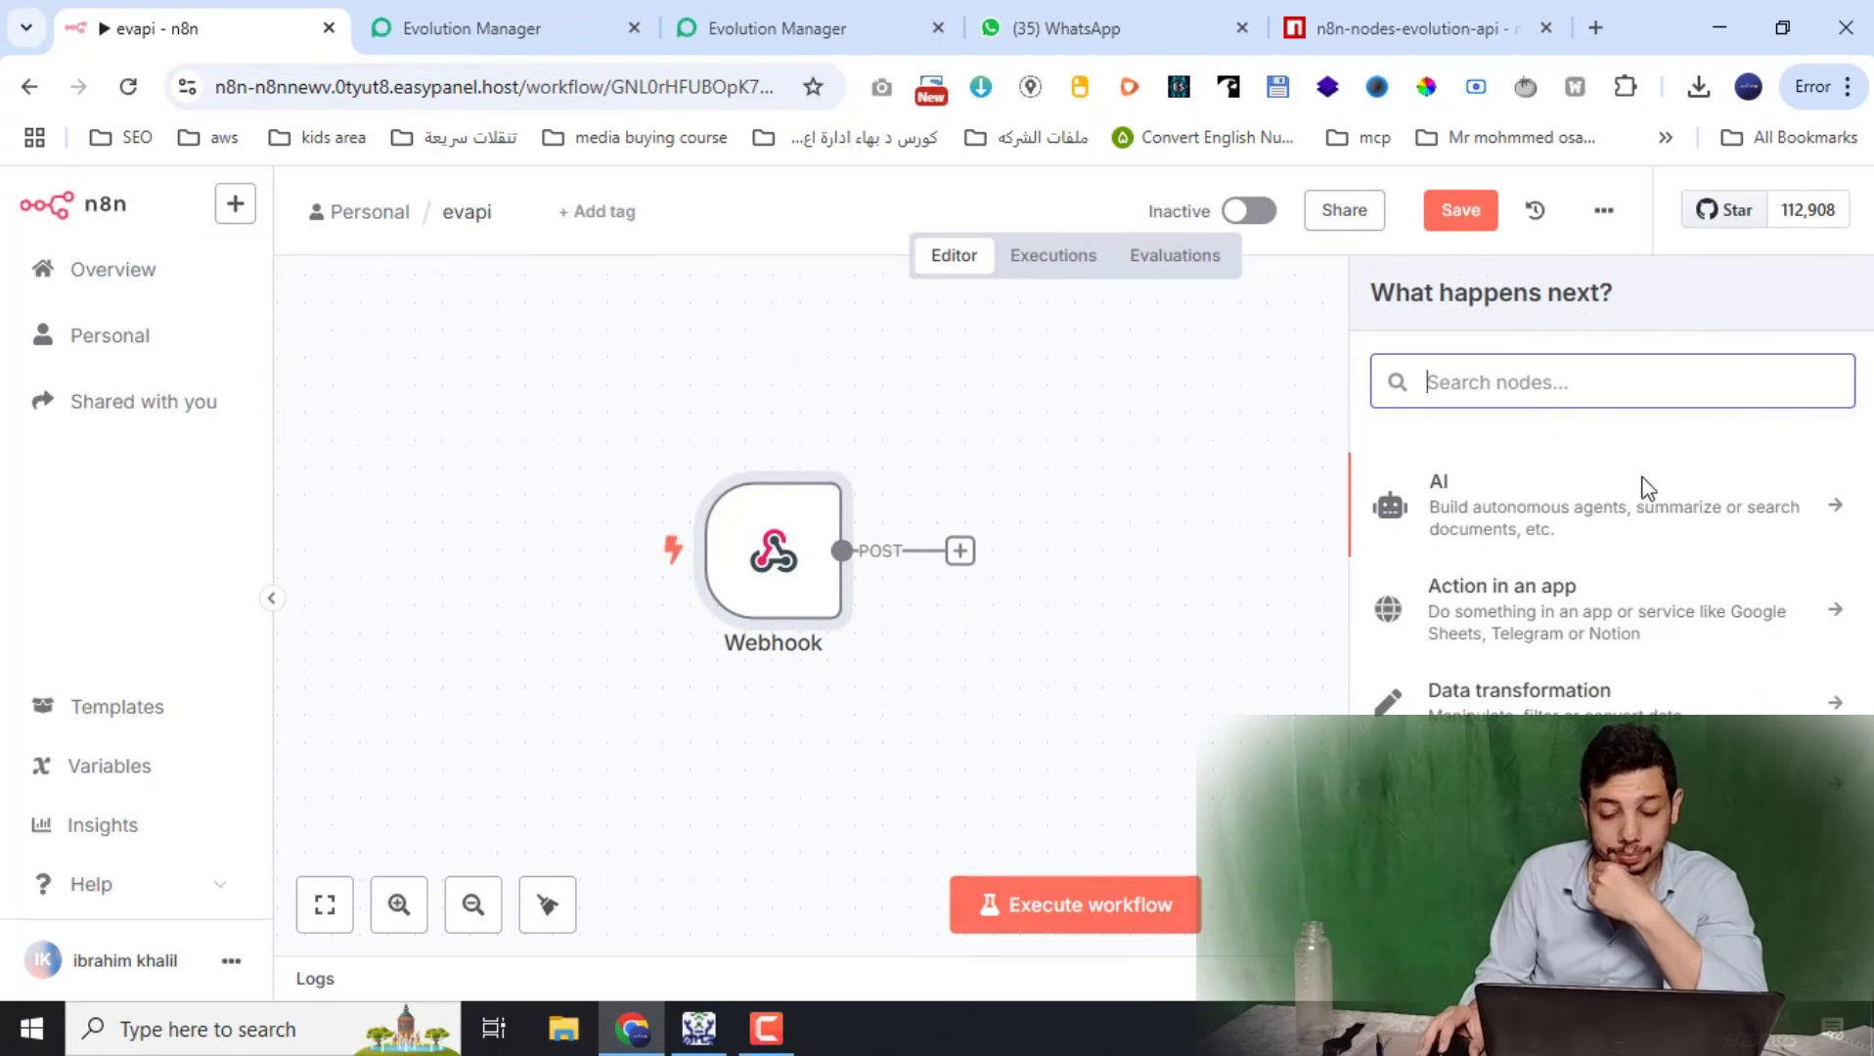
pyautogui.click(1162, 452)
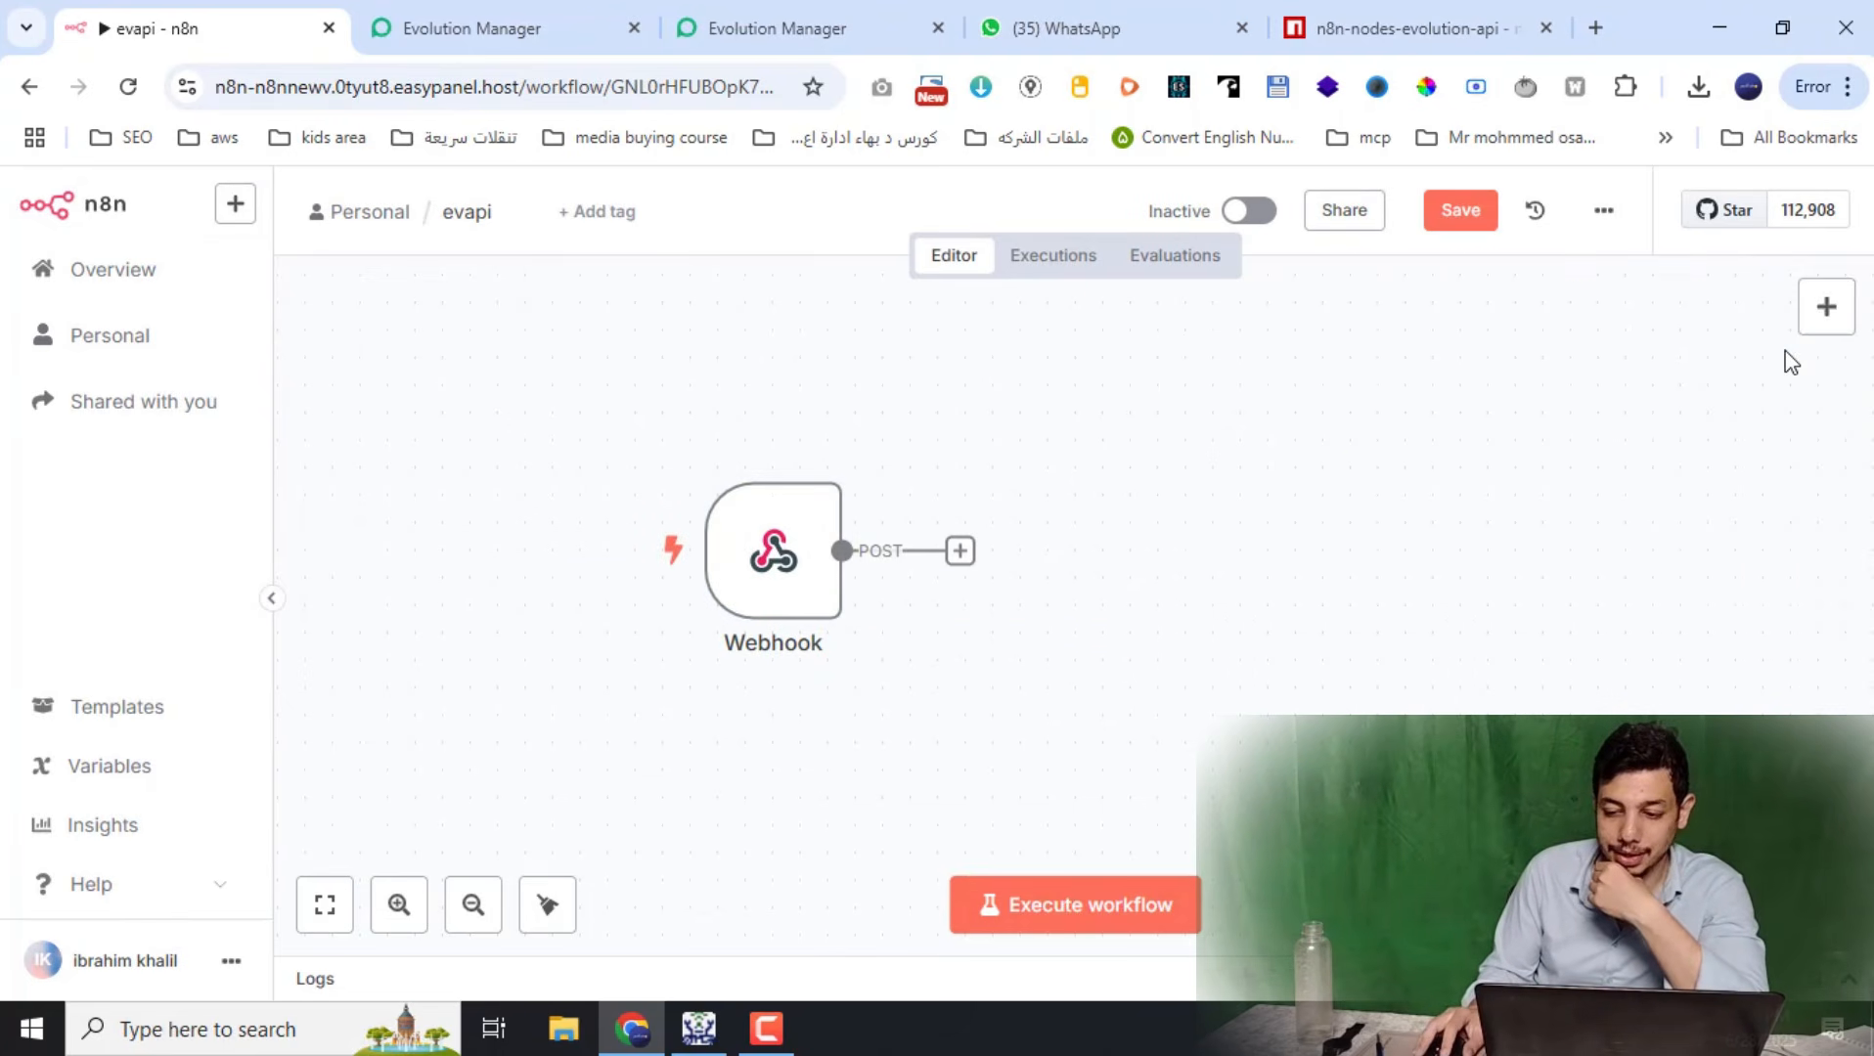
pyautogui.click(1825, 308)
pyautogui.write('evo')
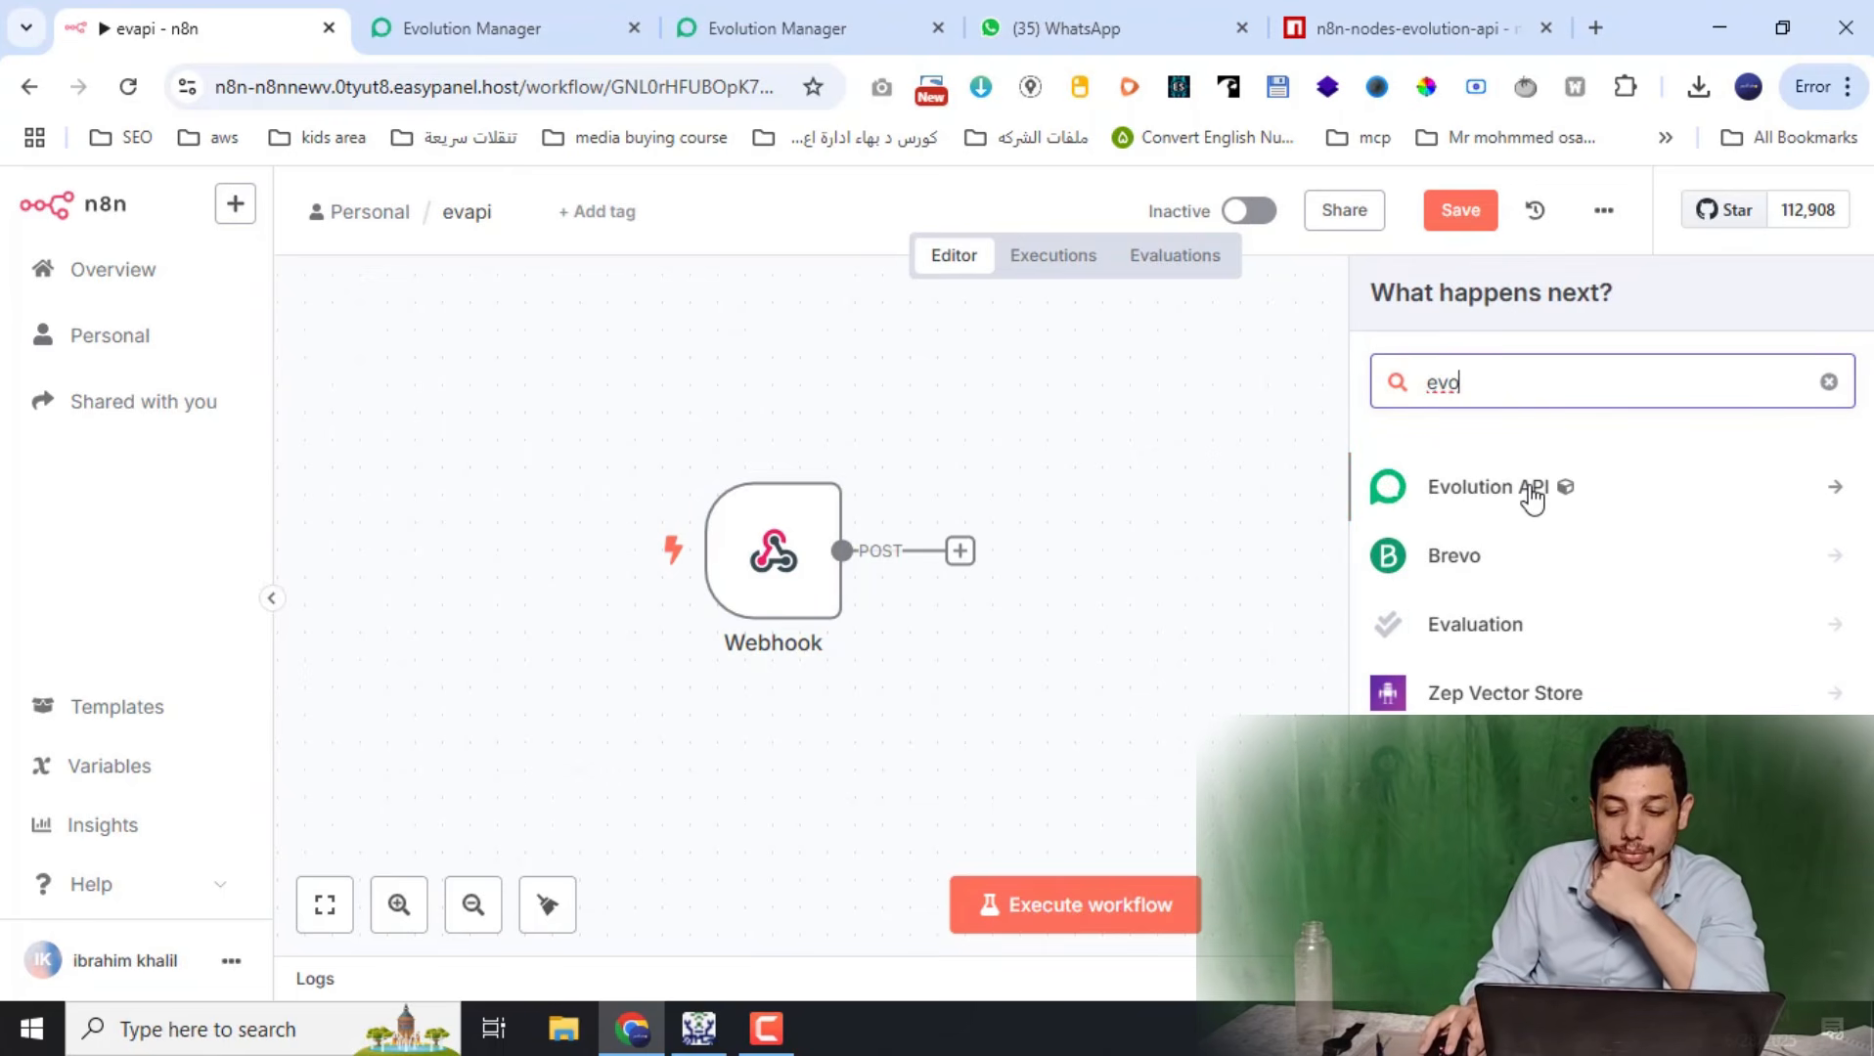
pyautogui.click(1481, 488)
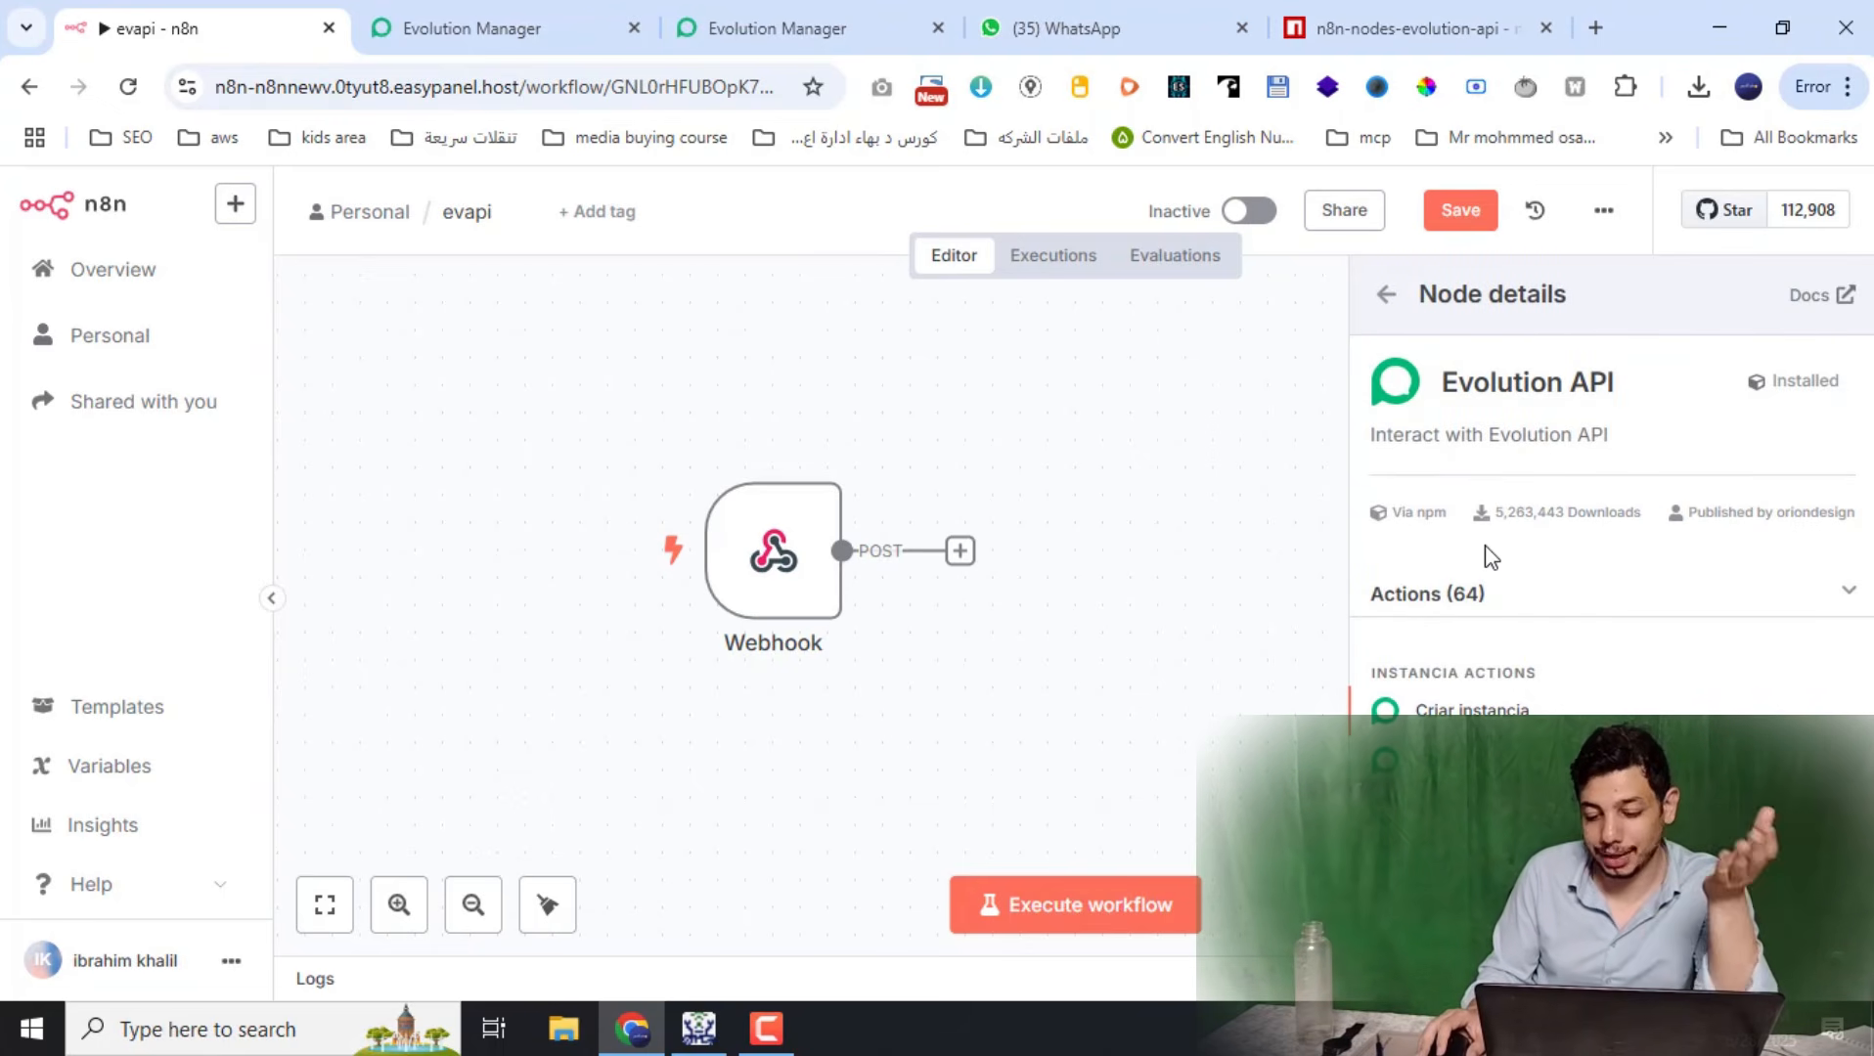
pyautogui.scroll(-3, 1490, 557)
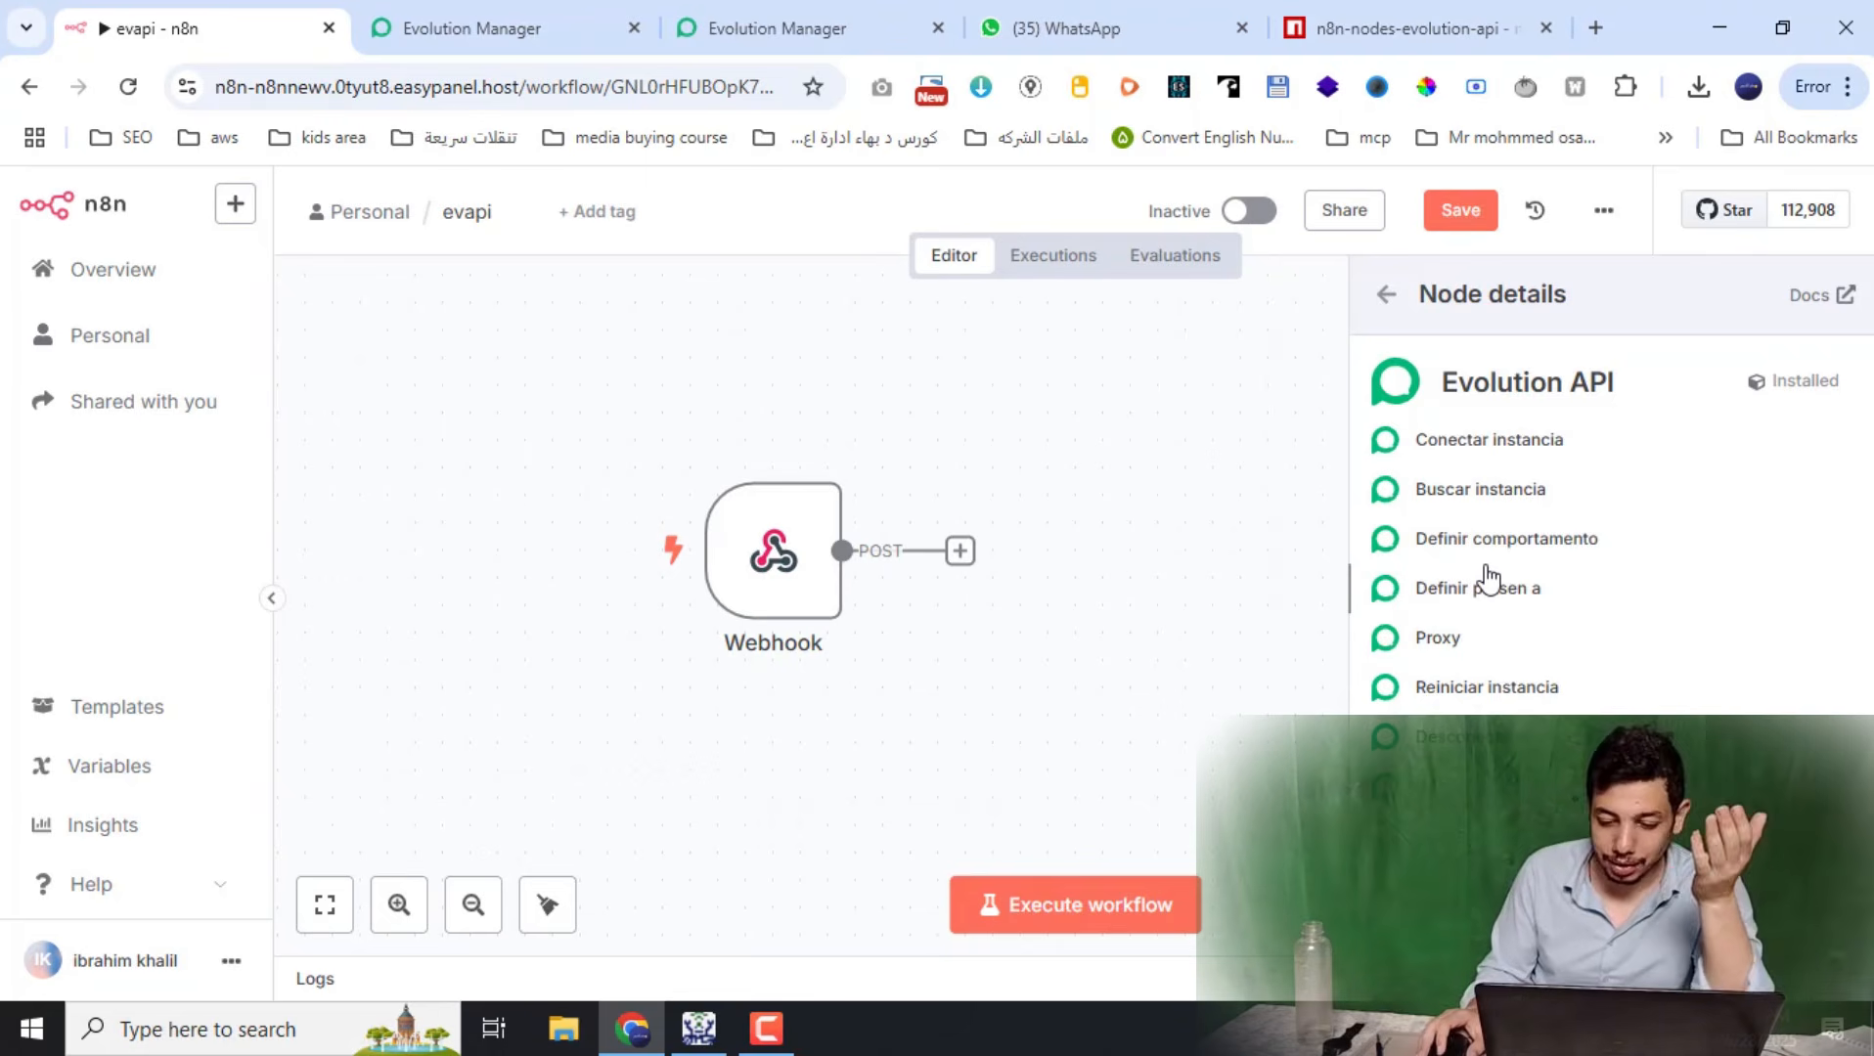
pyautogui.scroll(-3, 1488, 578)
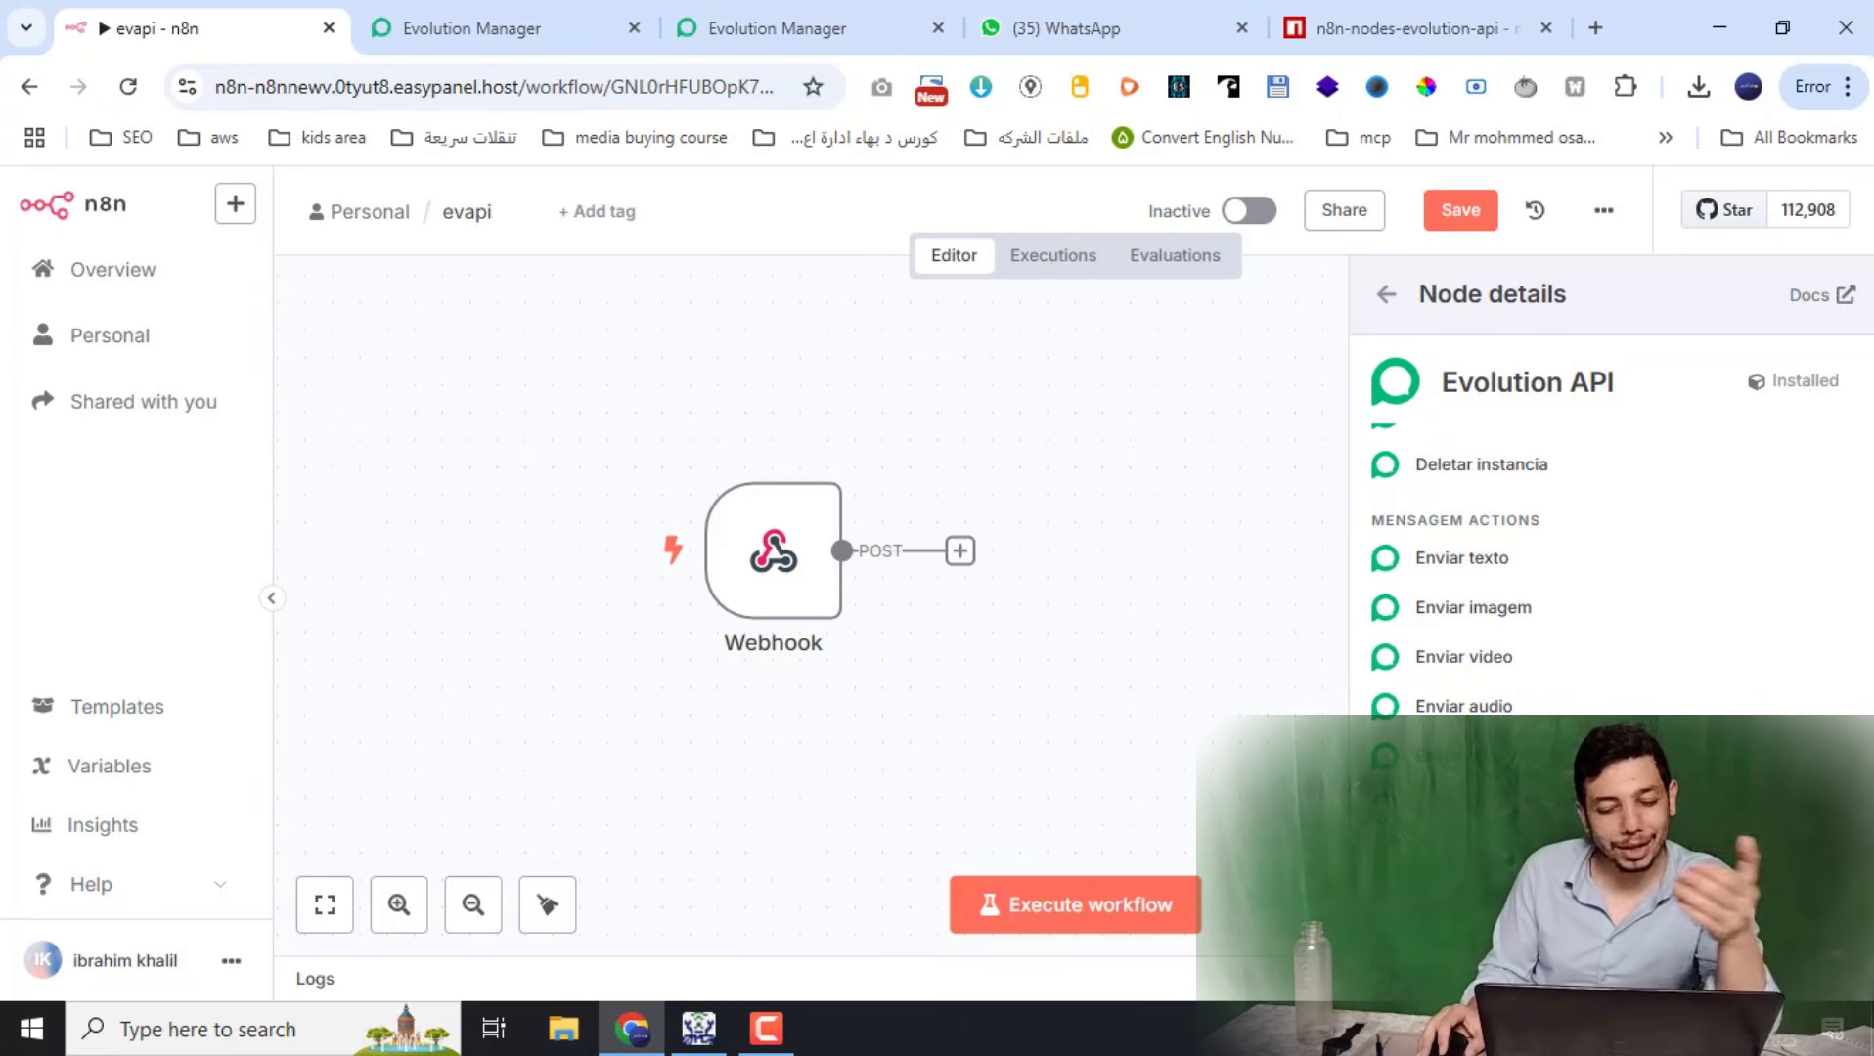
pyautogui.scroll(-3, 1604, 568)
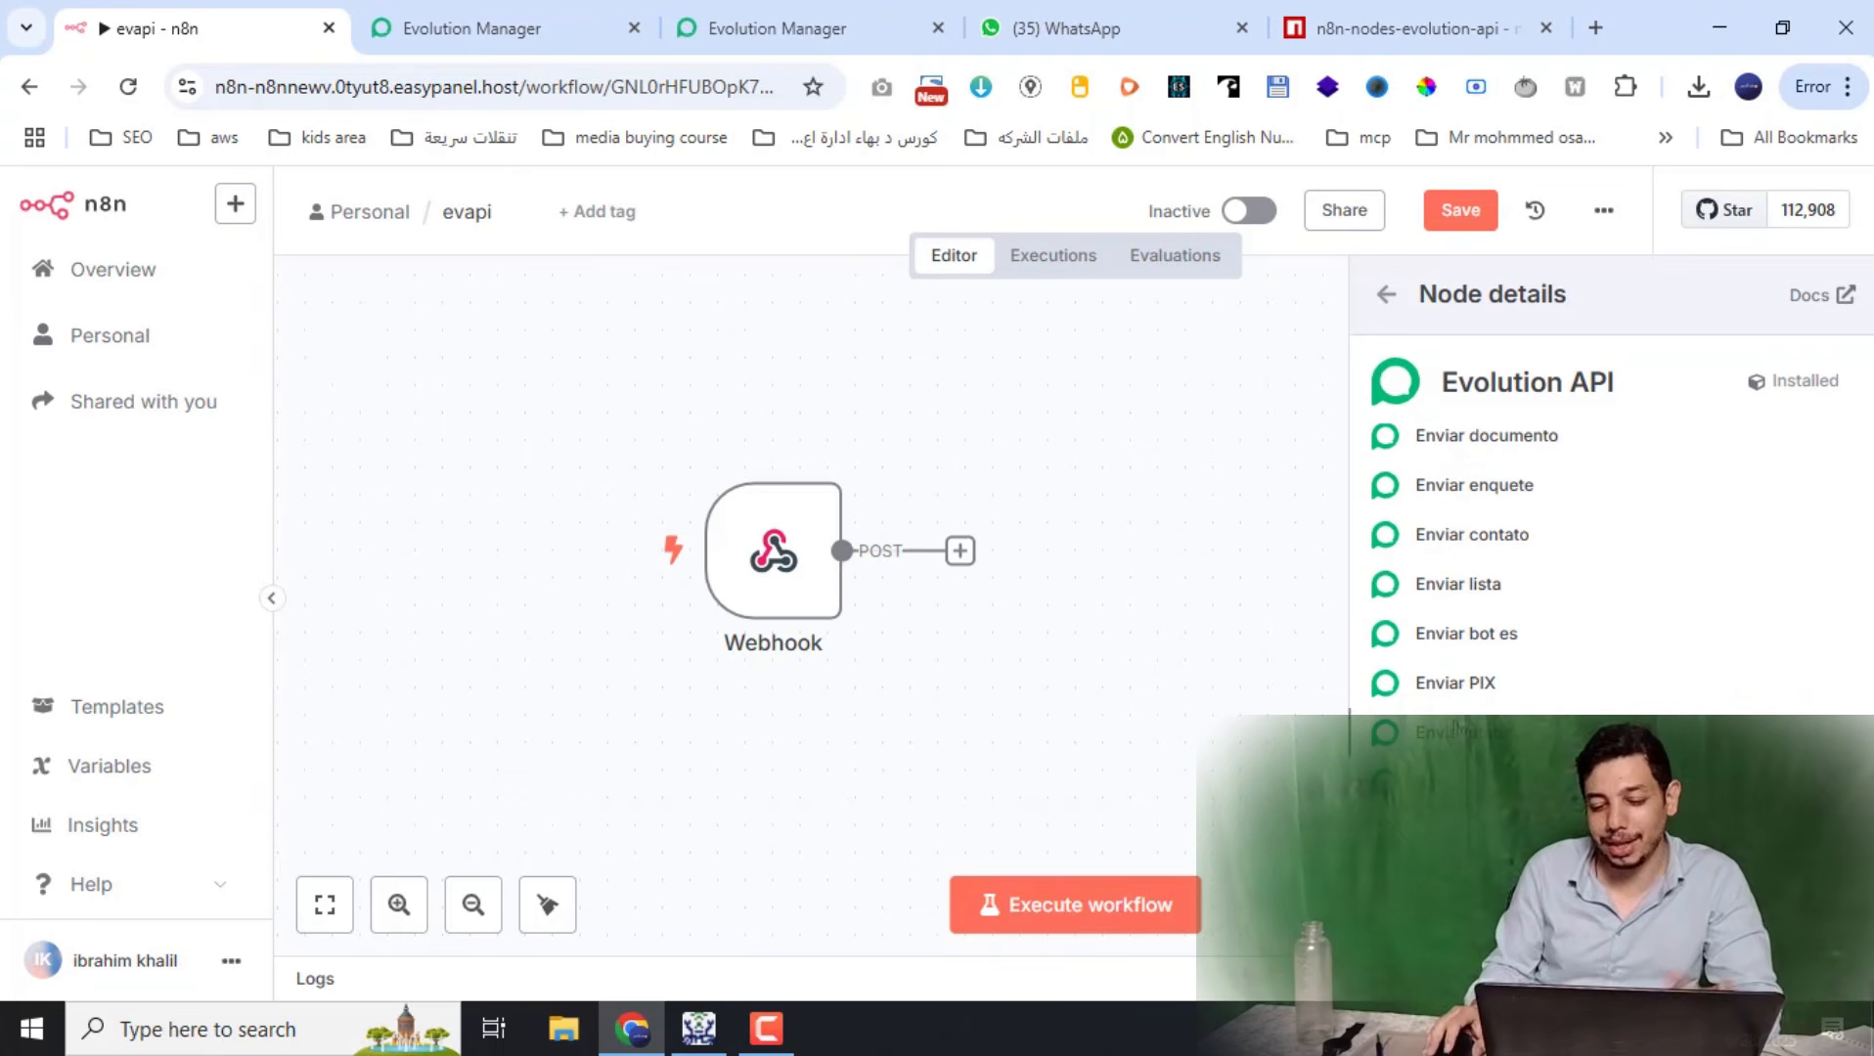
pyautogui.scroll(3, 1604, 567)
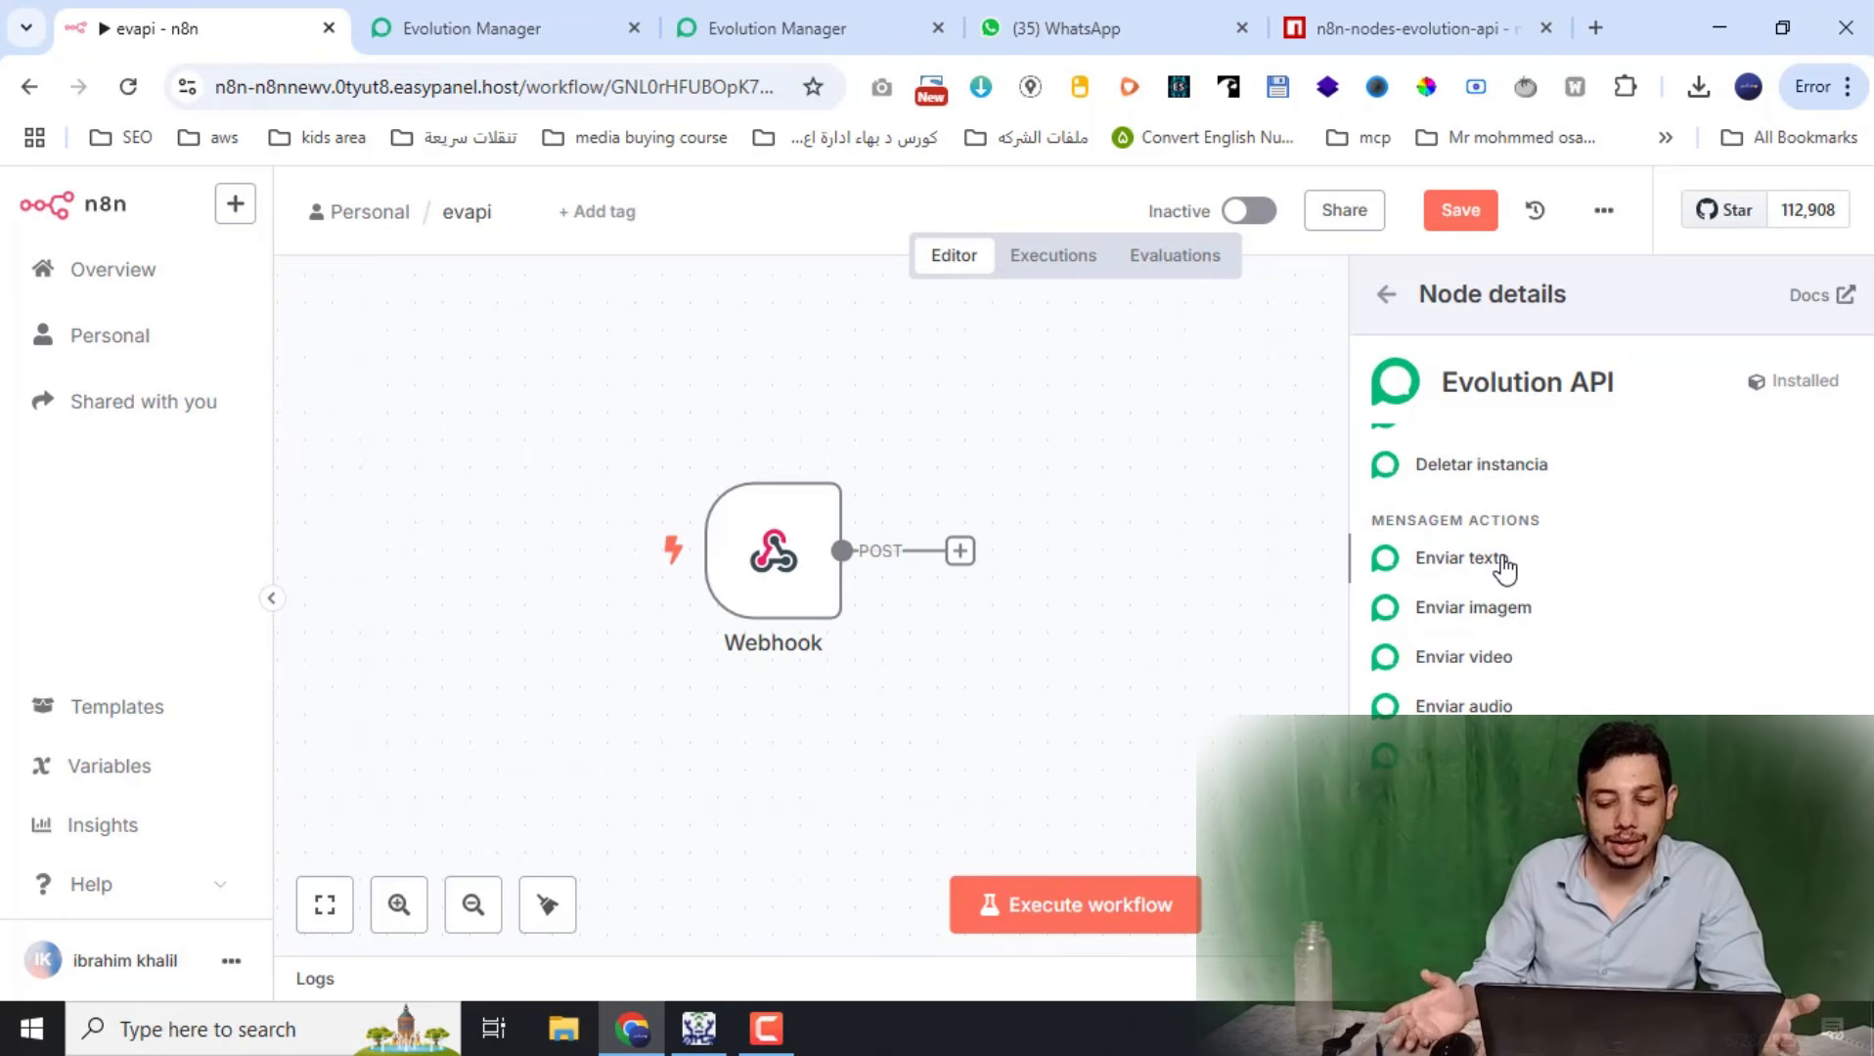
pyautogui.click(1459, 558)
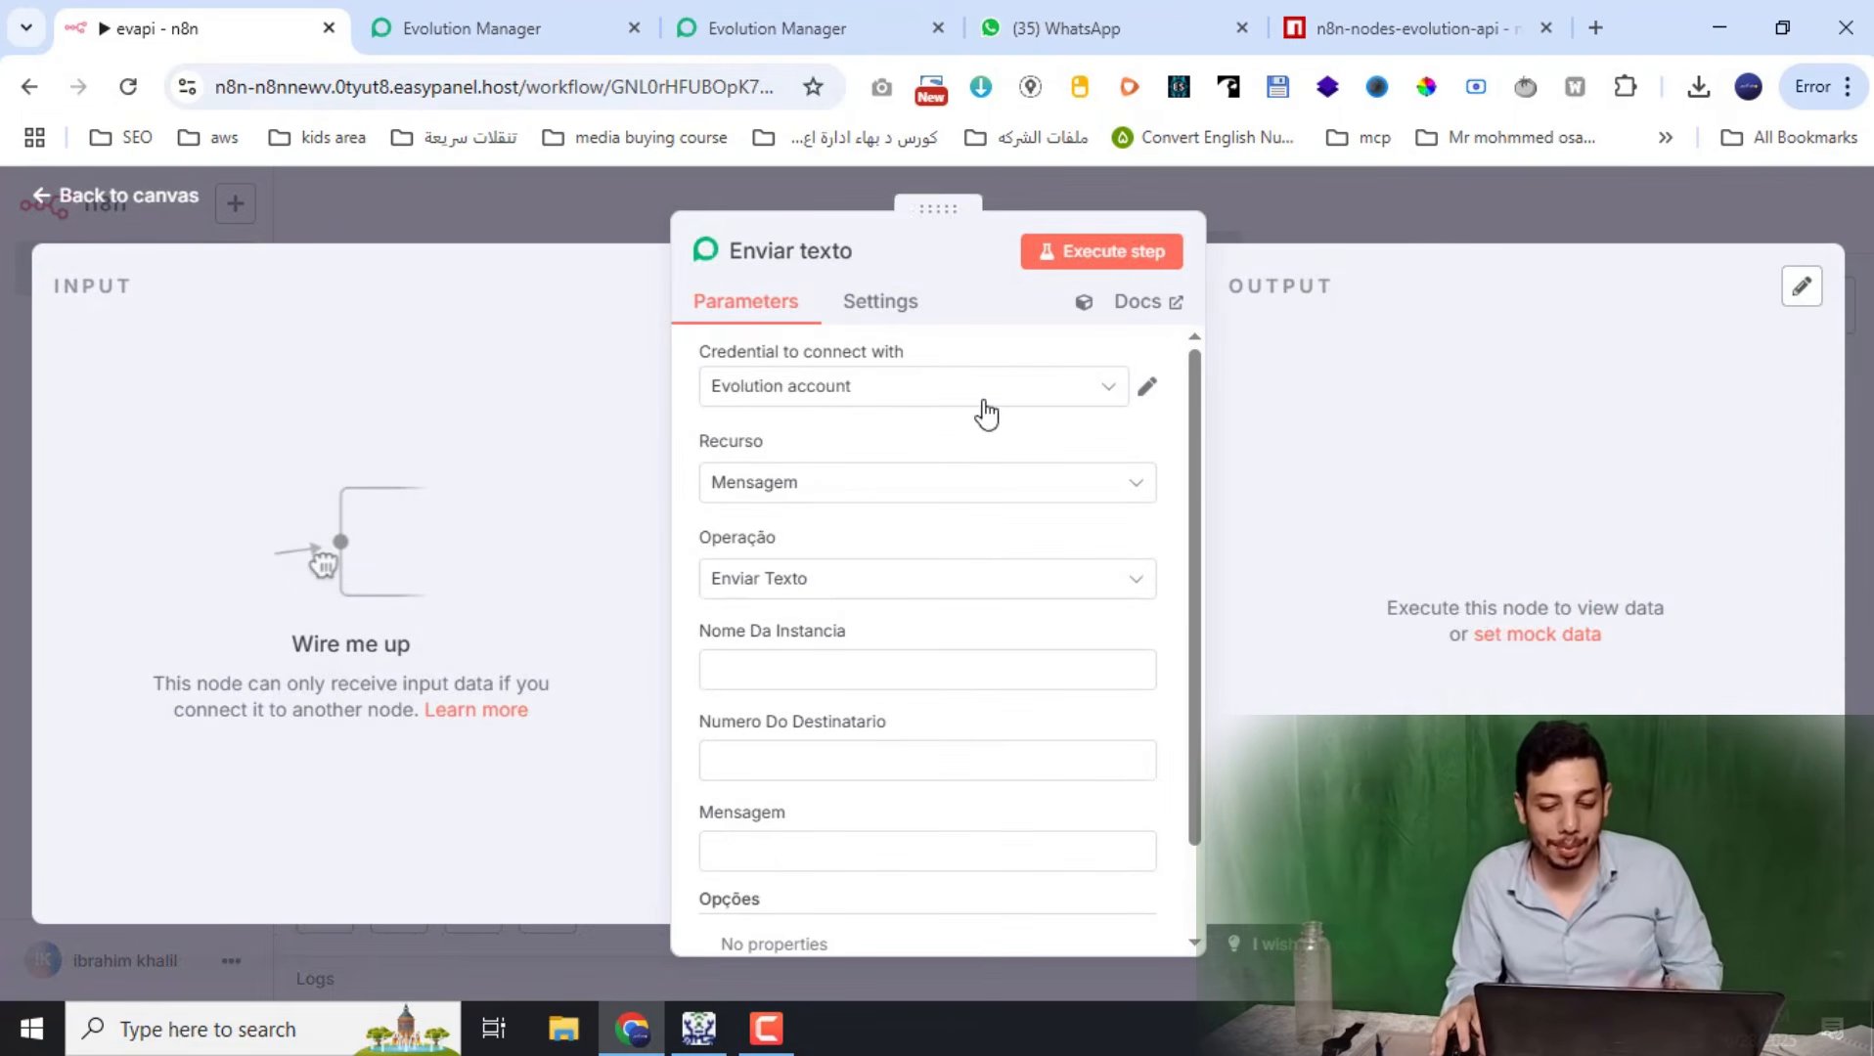
# Choose '+ Create new credential' in the Enviar texto node's credential dropdown
pyautogui.click(1085, 393)
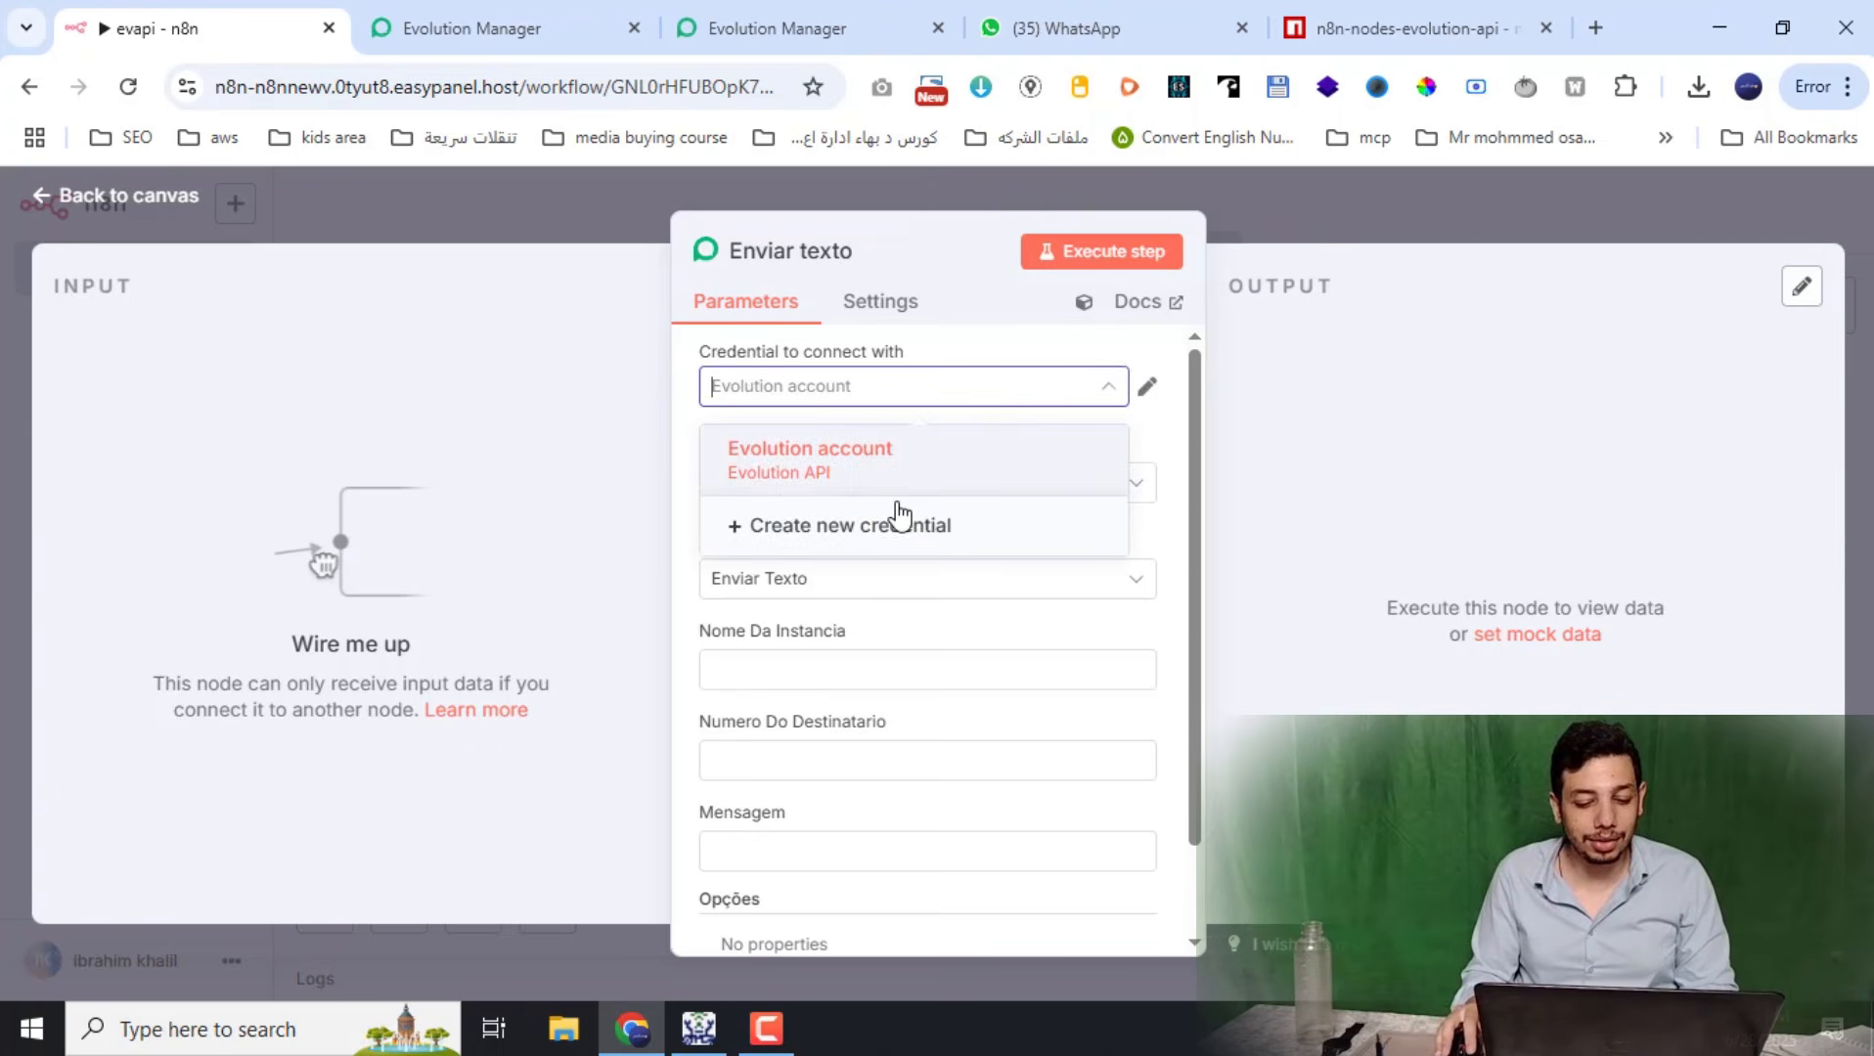
pyautogui.click(832, 538)
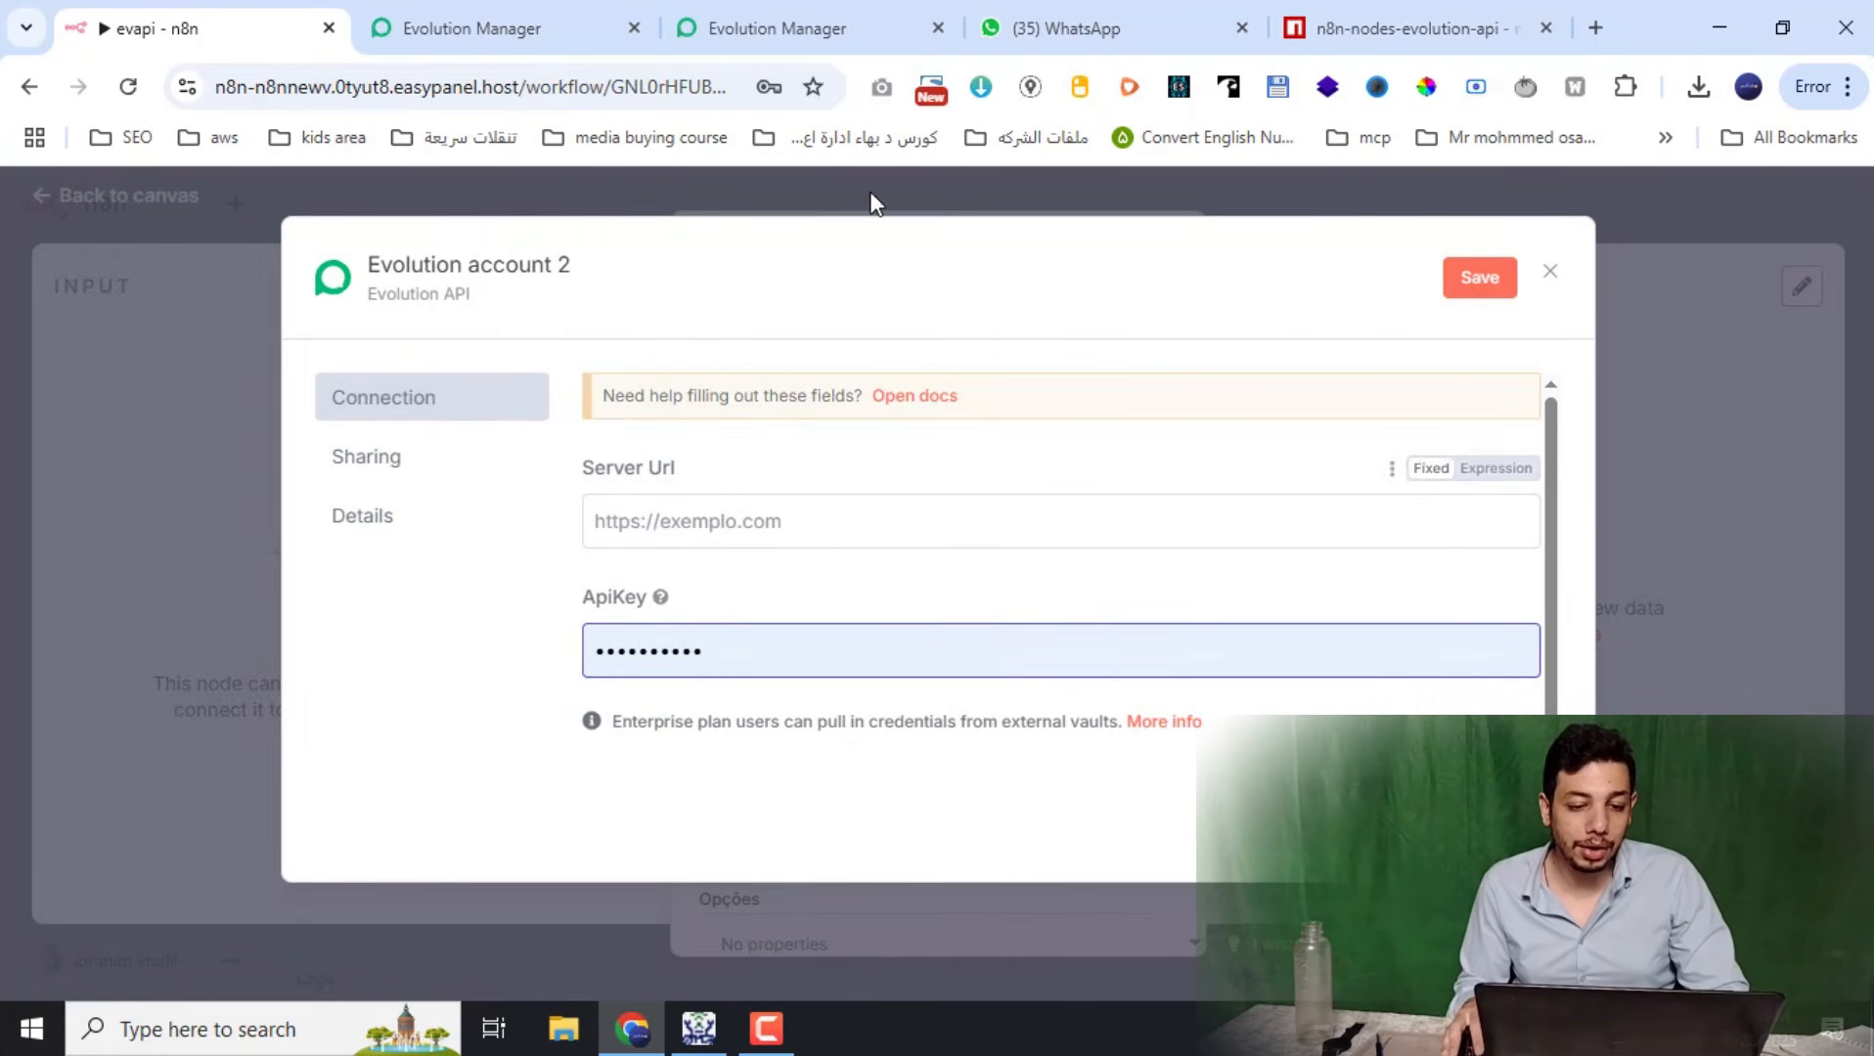
# Copy the Evolution server host from Evolution Manager into the credential's Server Url field
pyautogui.click(802, 19)
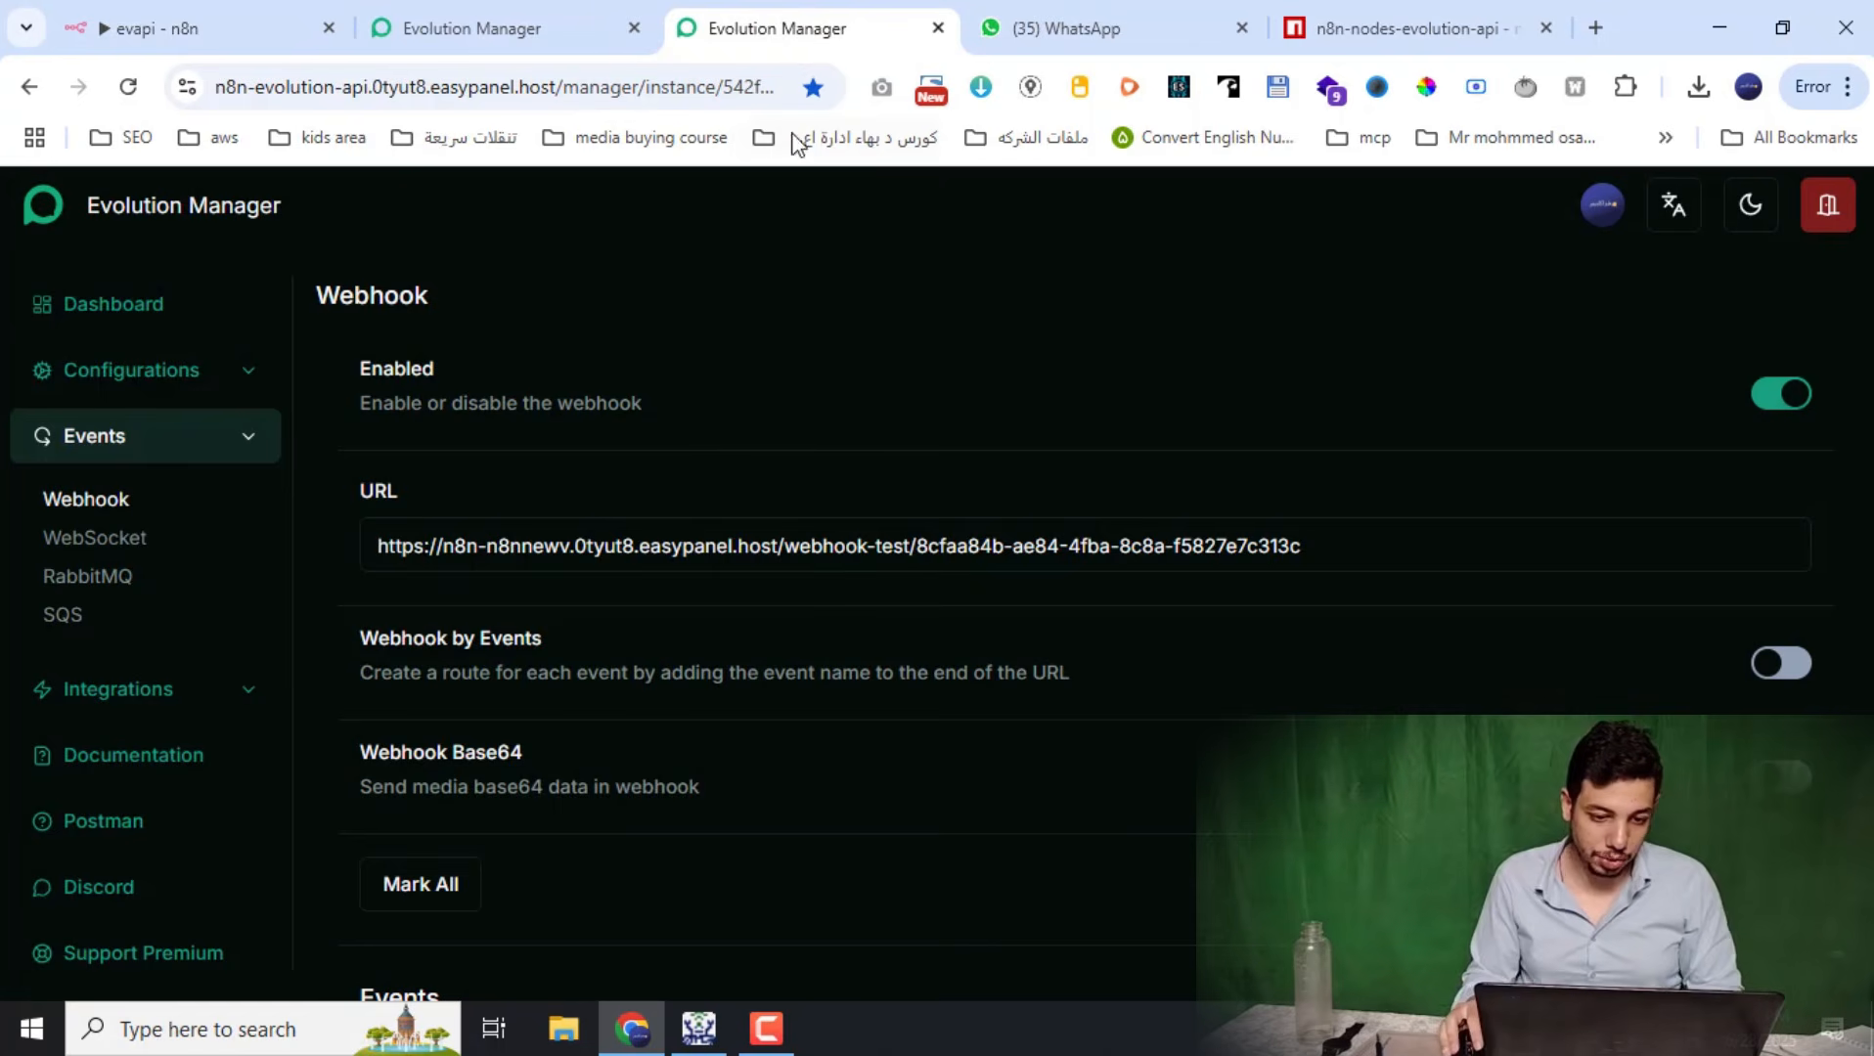
pyautogui.moveTo(572, 86); pyautogui.dragTo(215, 86)
pyautogui.hotkey('ctrl', 'c')
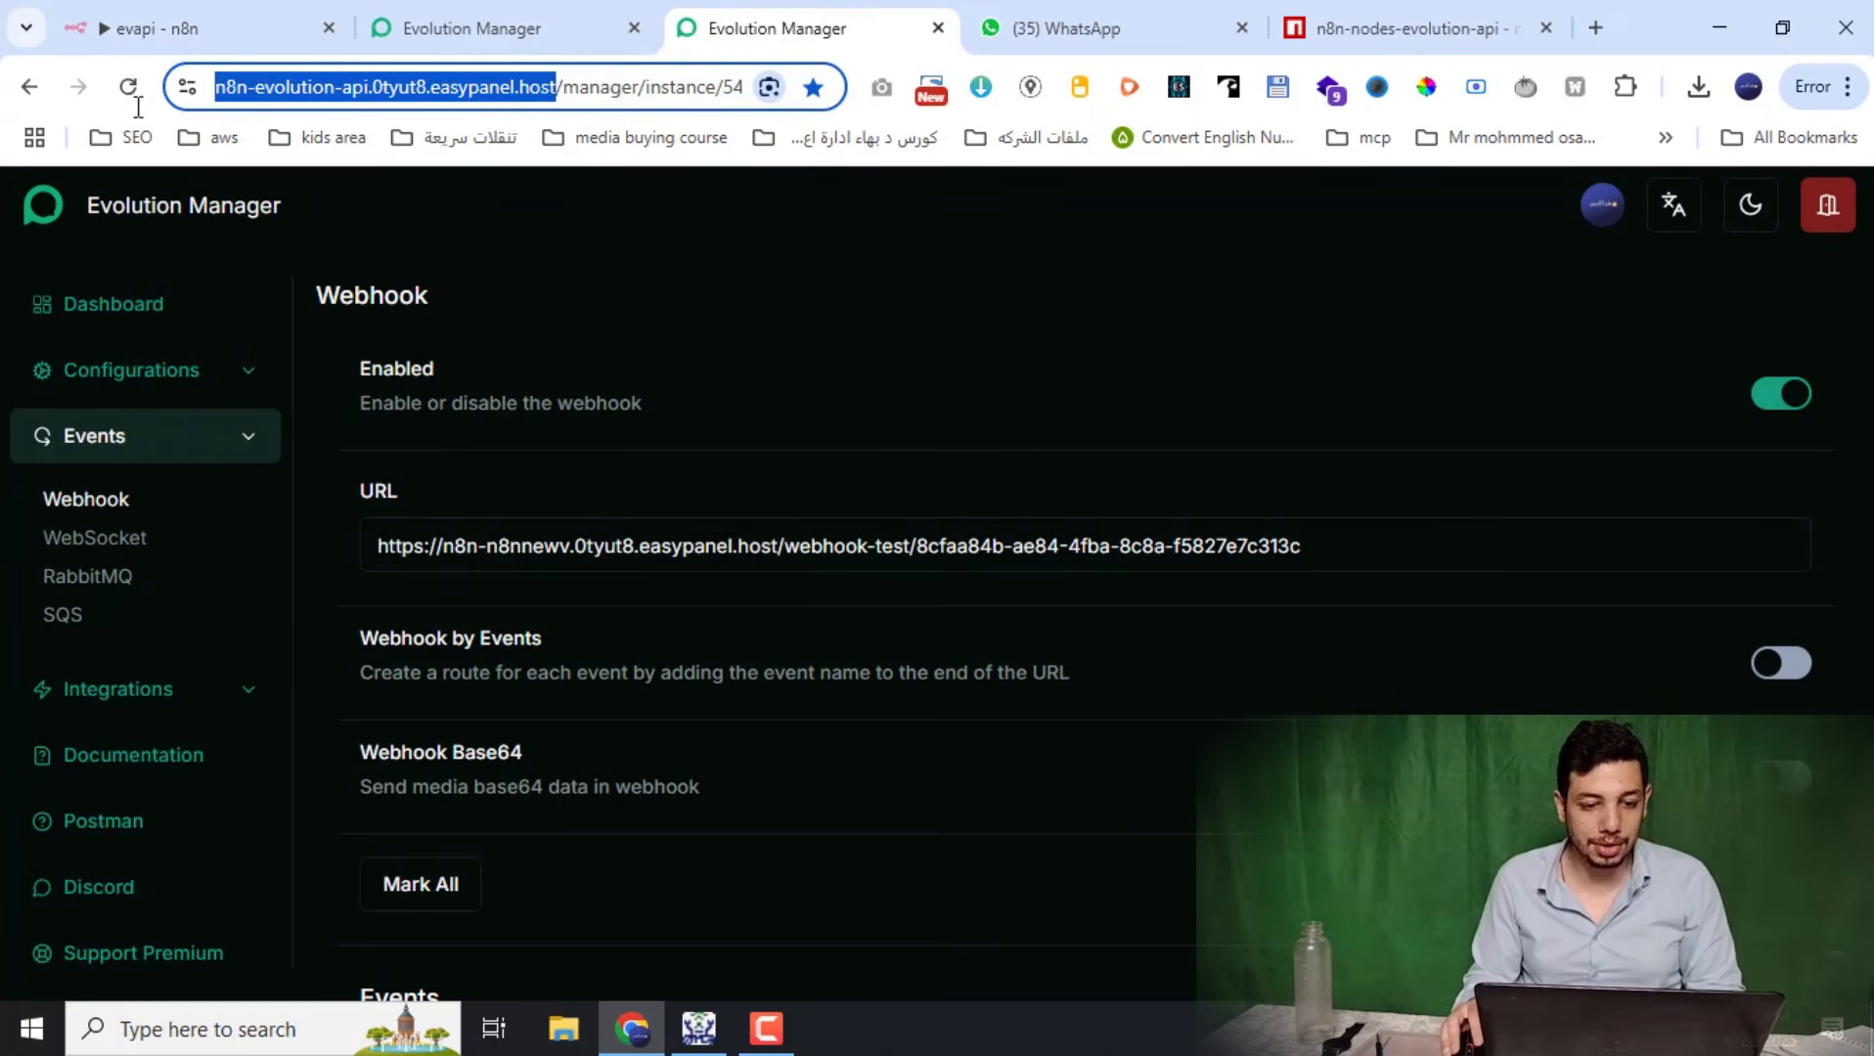
pyautogui.click(298, 19)
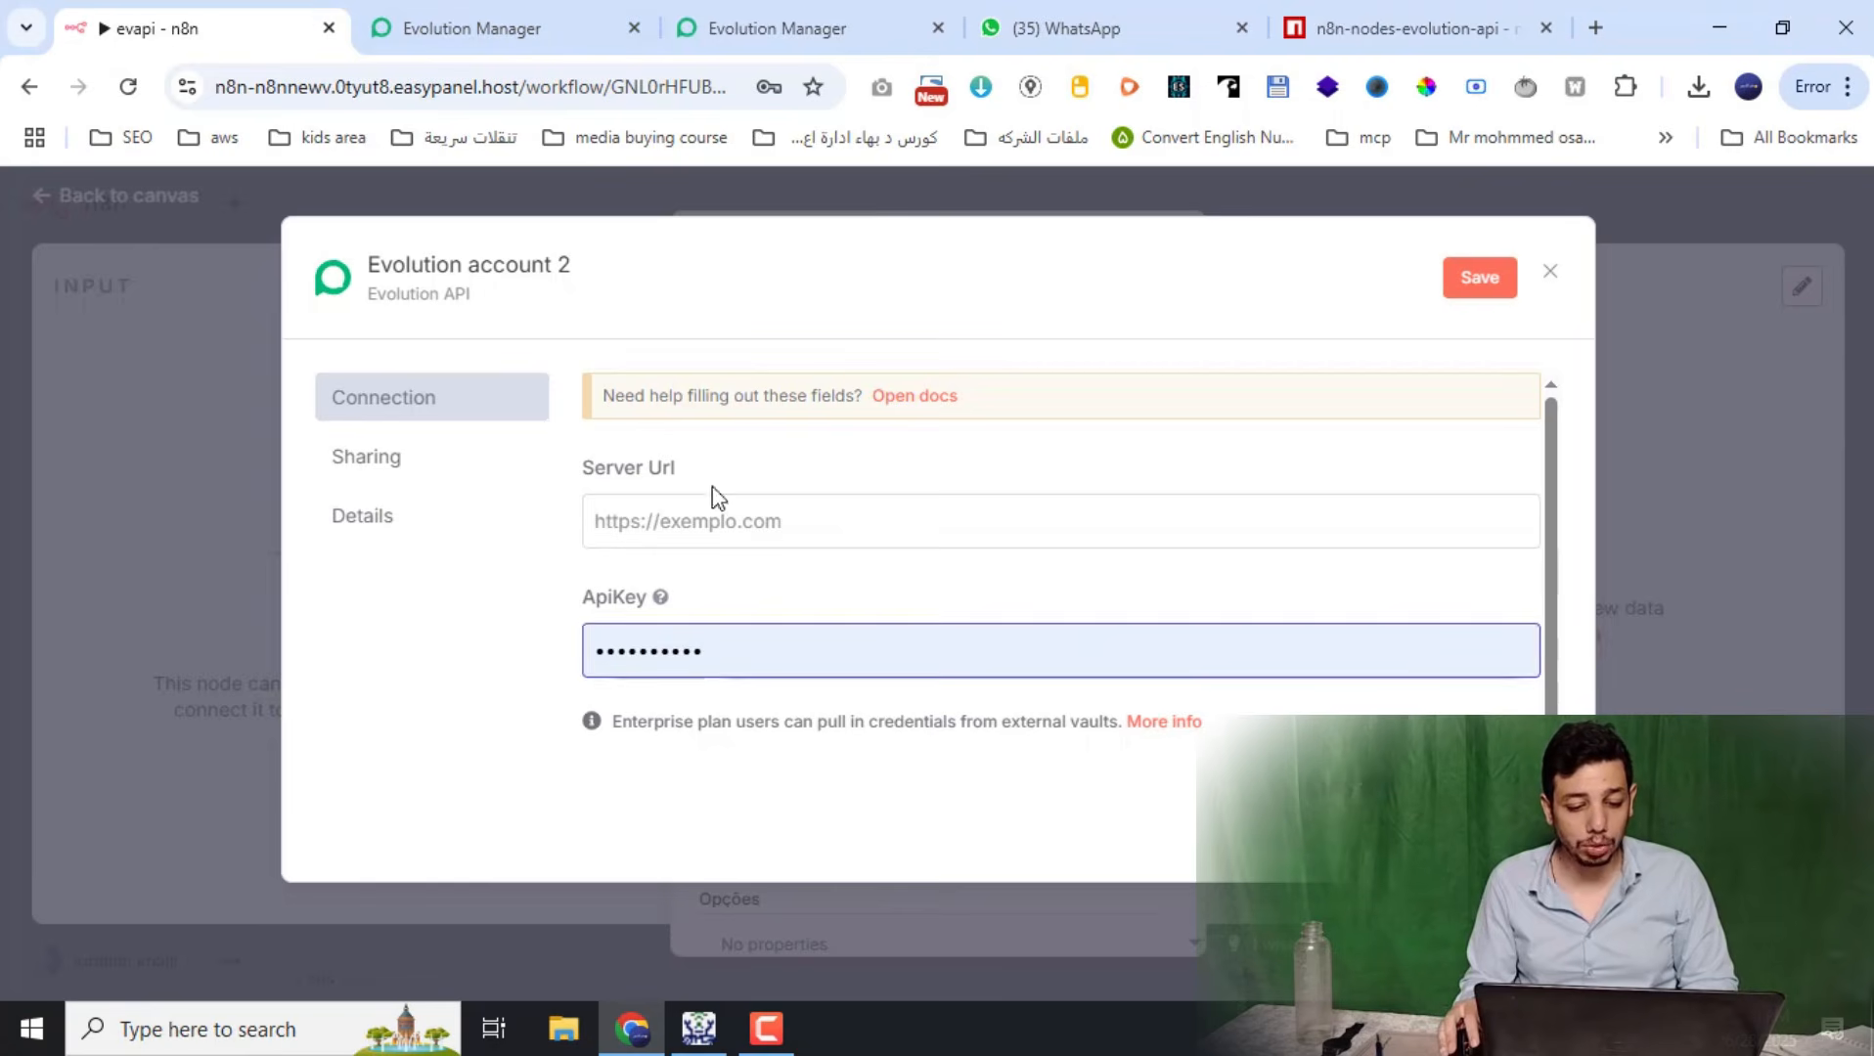
pyautogui.click(720, 528)
pyautogui.hotkey('ctrl', 'v')
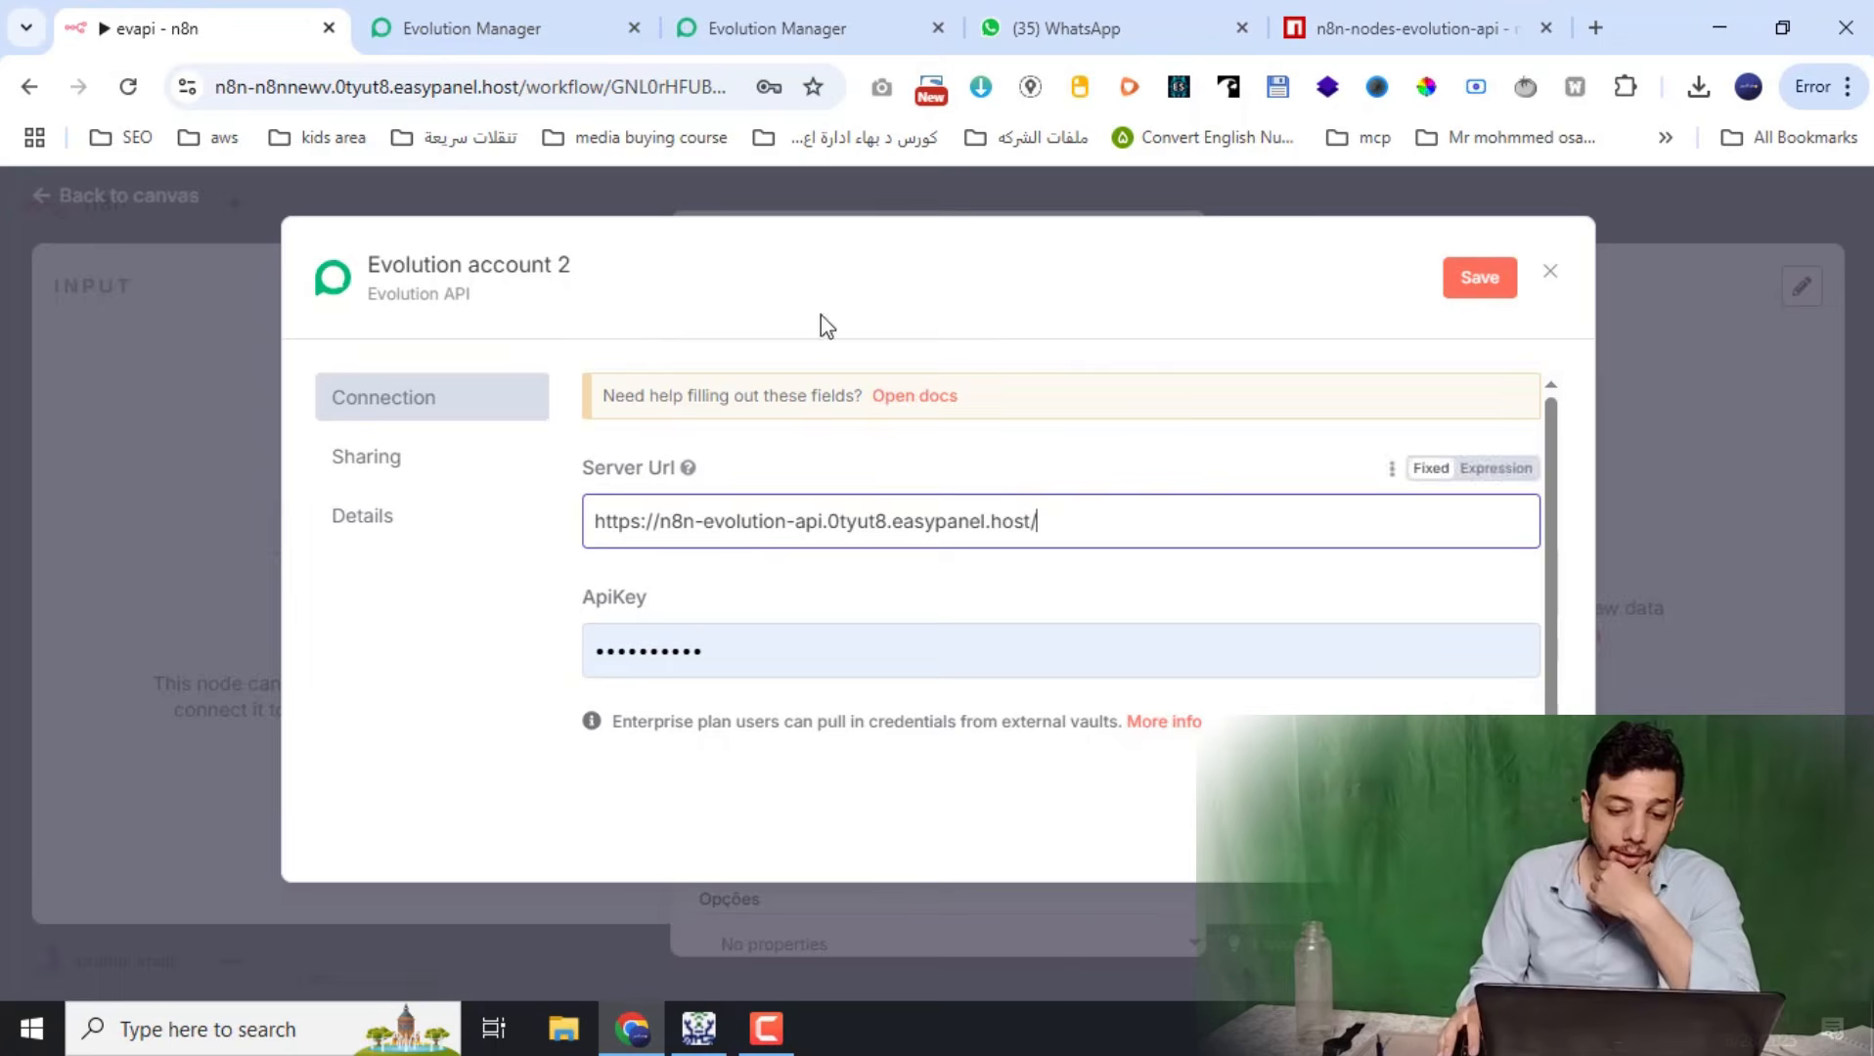
# Inspect the ApiKey value, then close the credential form and discard it unsaved
pyautogui.click(792, 13)
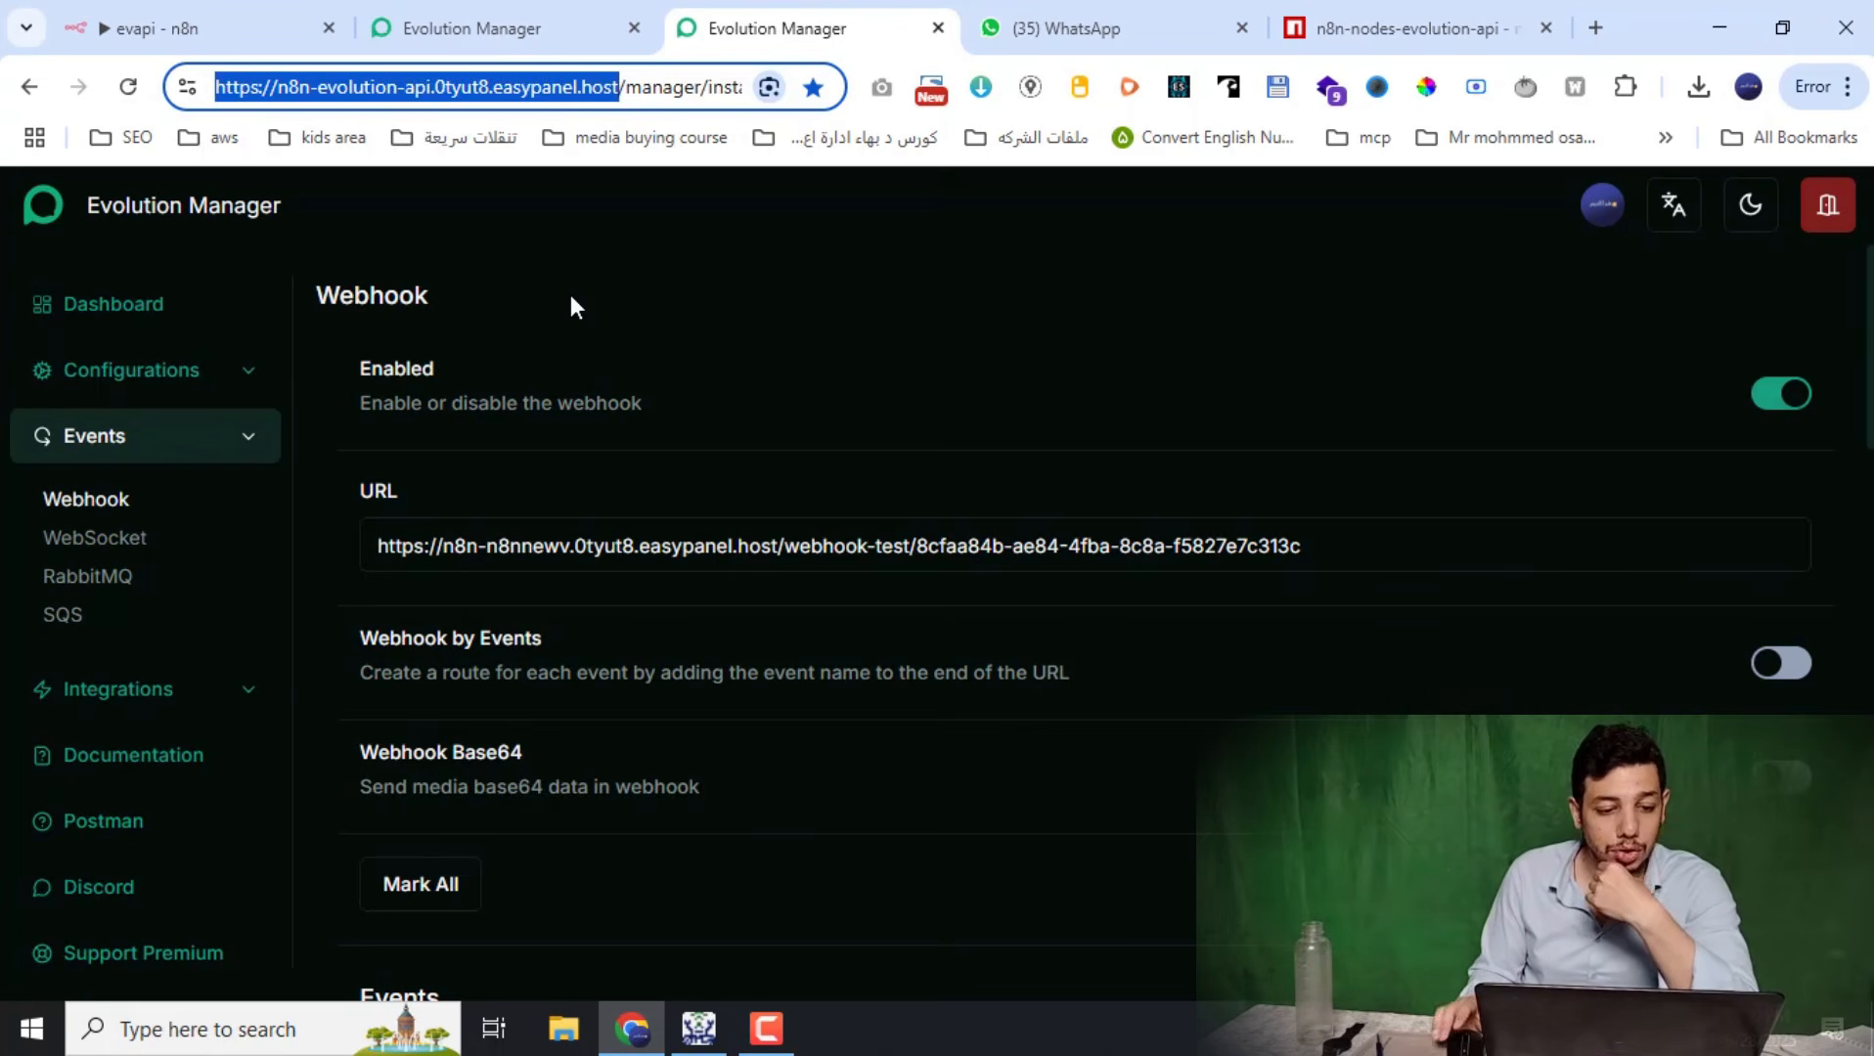
pyautogui.click(494, 24)
pyautogui.click(245, 23)
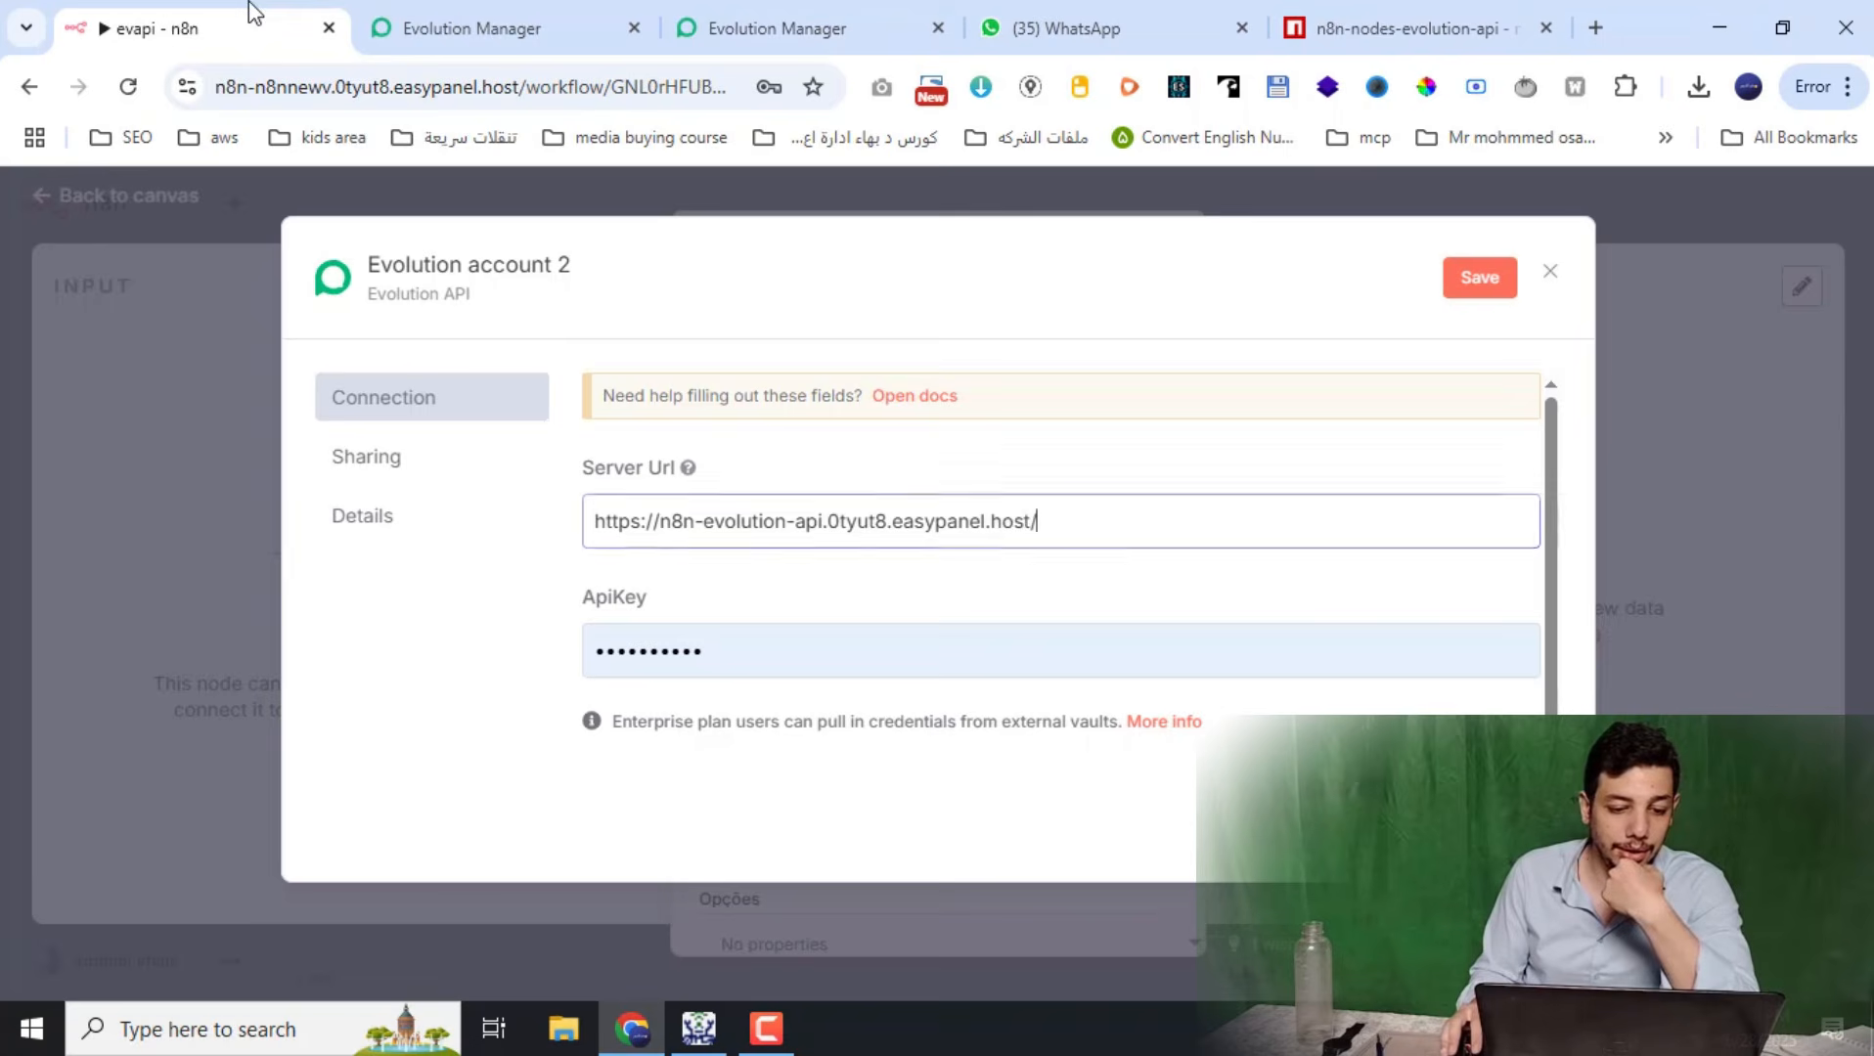
pyautogui.click(992, 653)
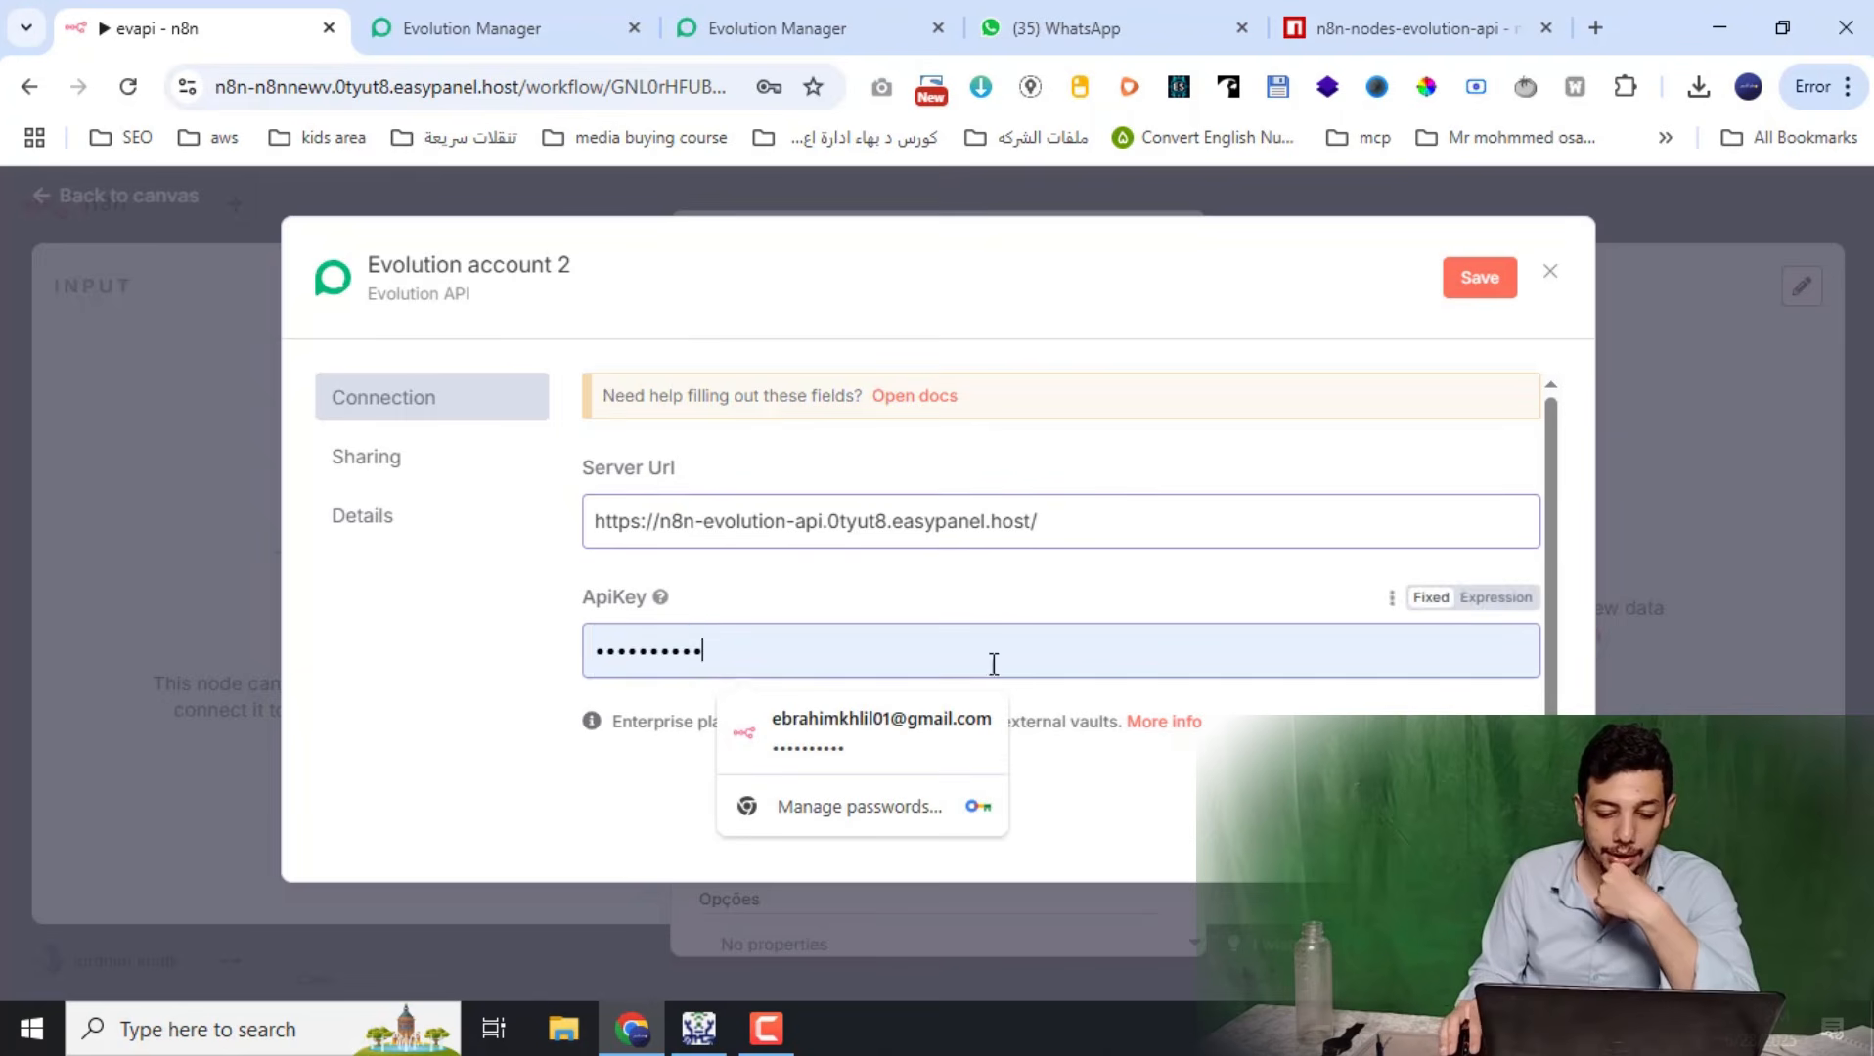
pyautogui.moveTo(991, 653); pyautogui.dragTo(547, 674)
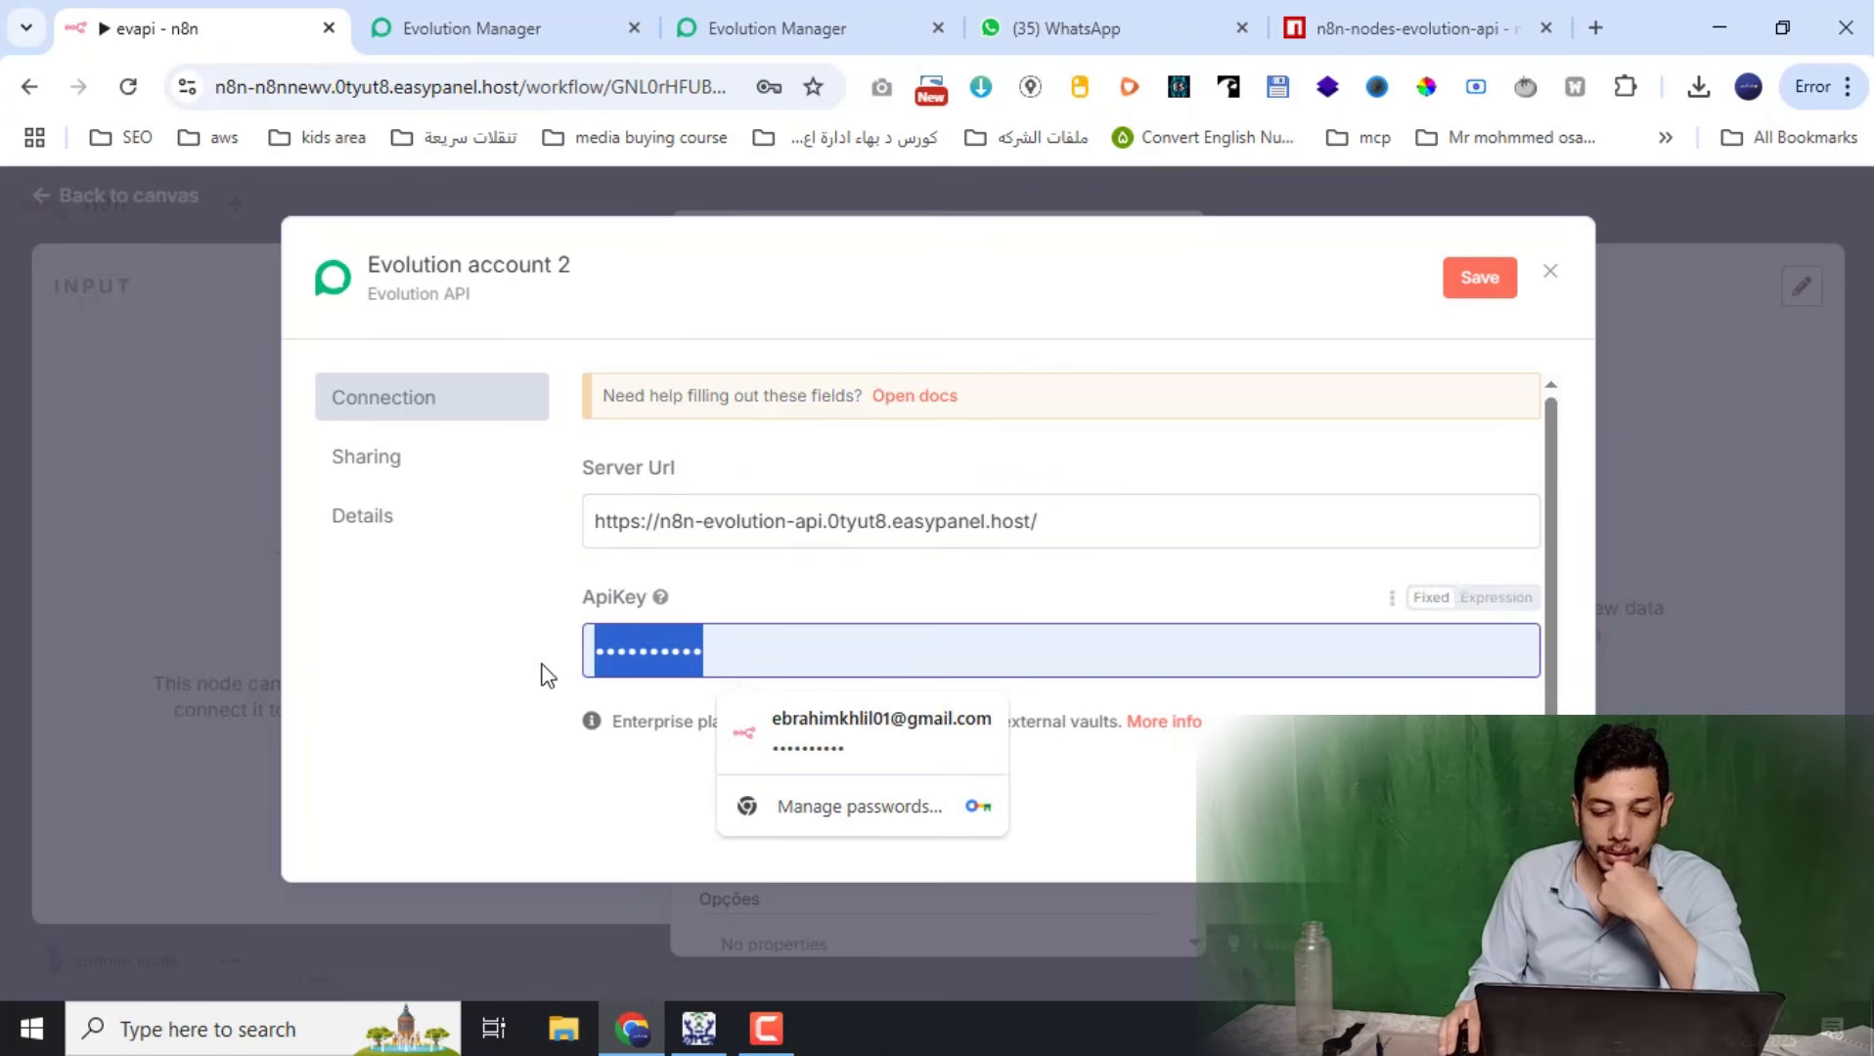
pyautogui.click(655, 604)
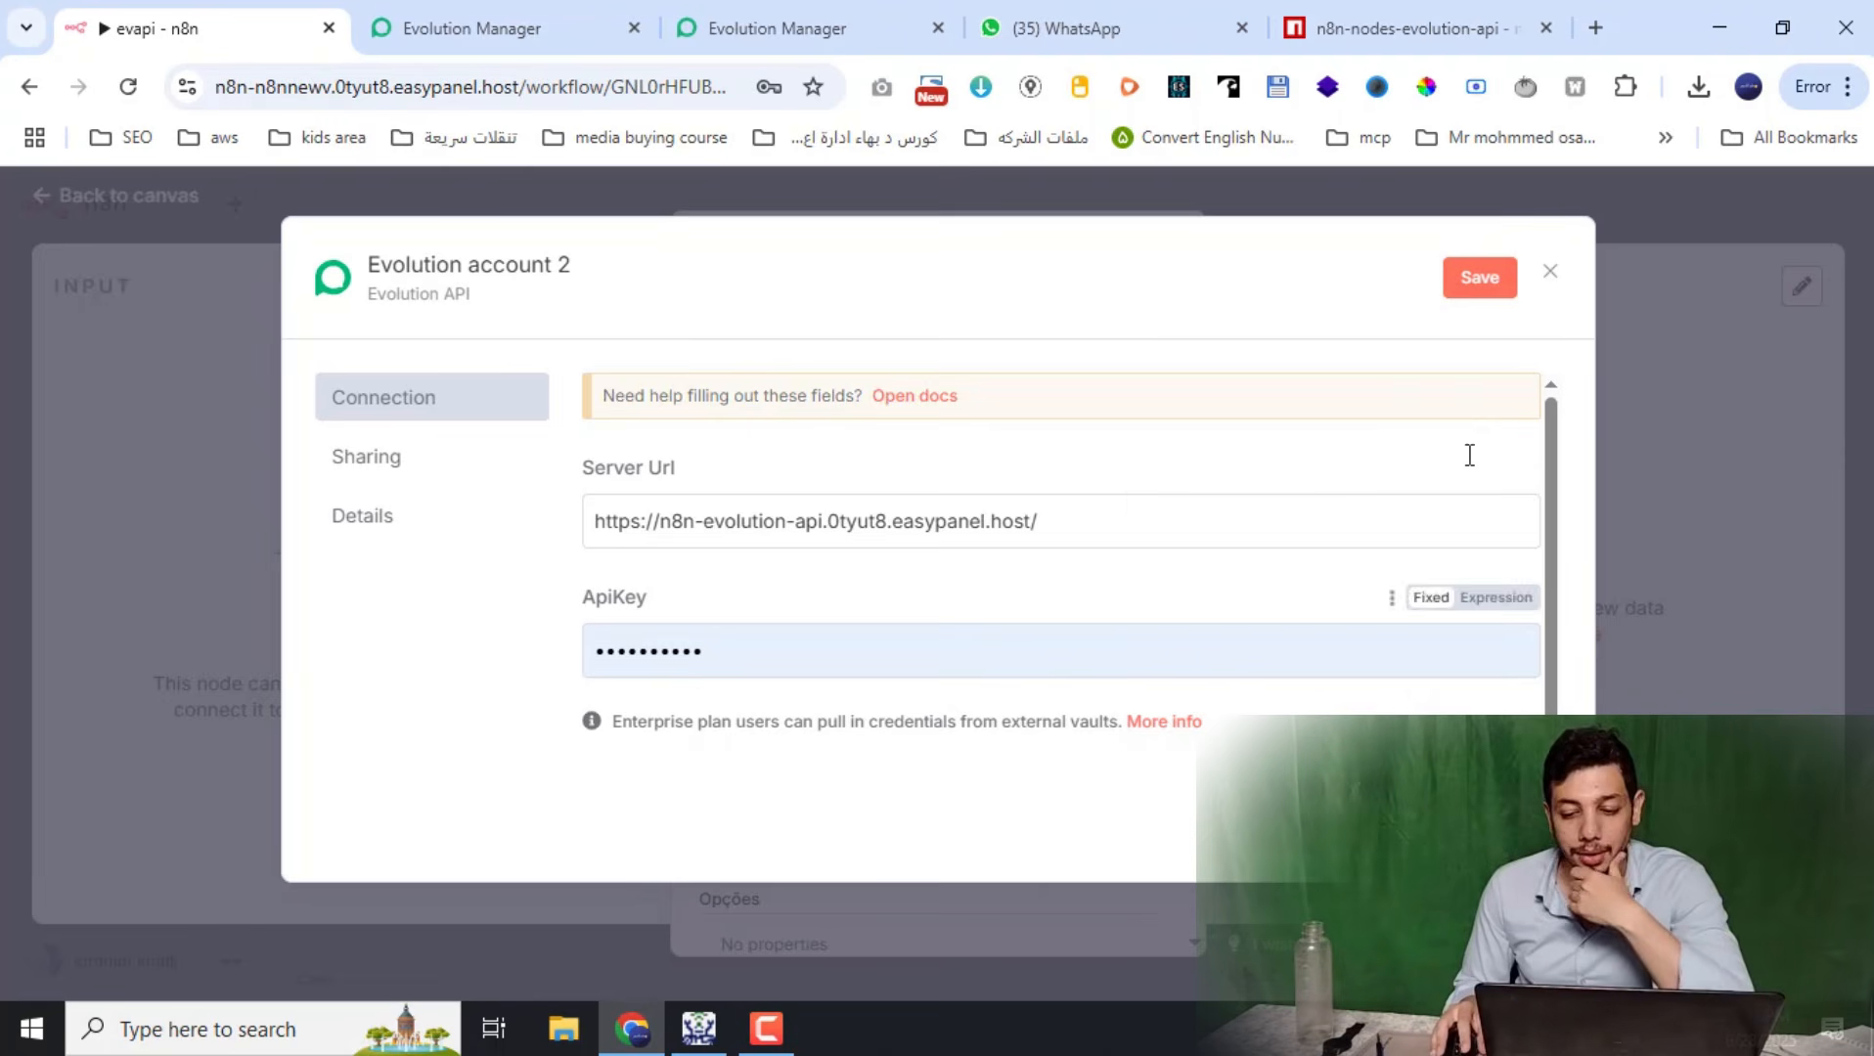
pyautogui.click(1549, 281)
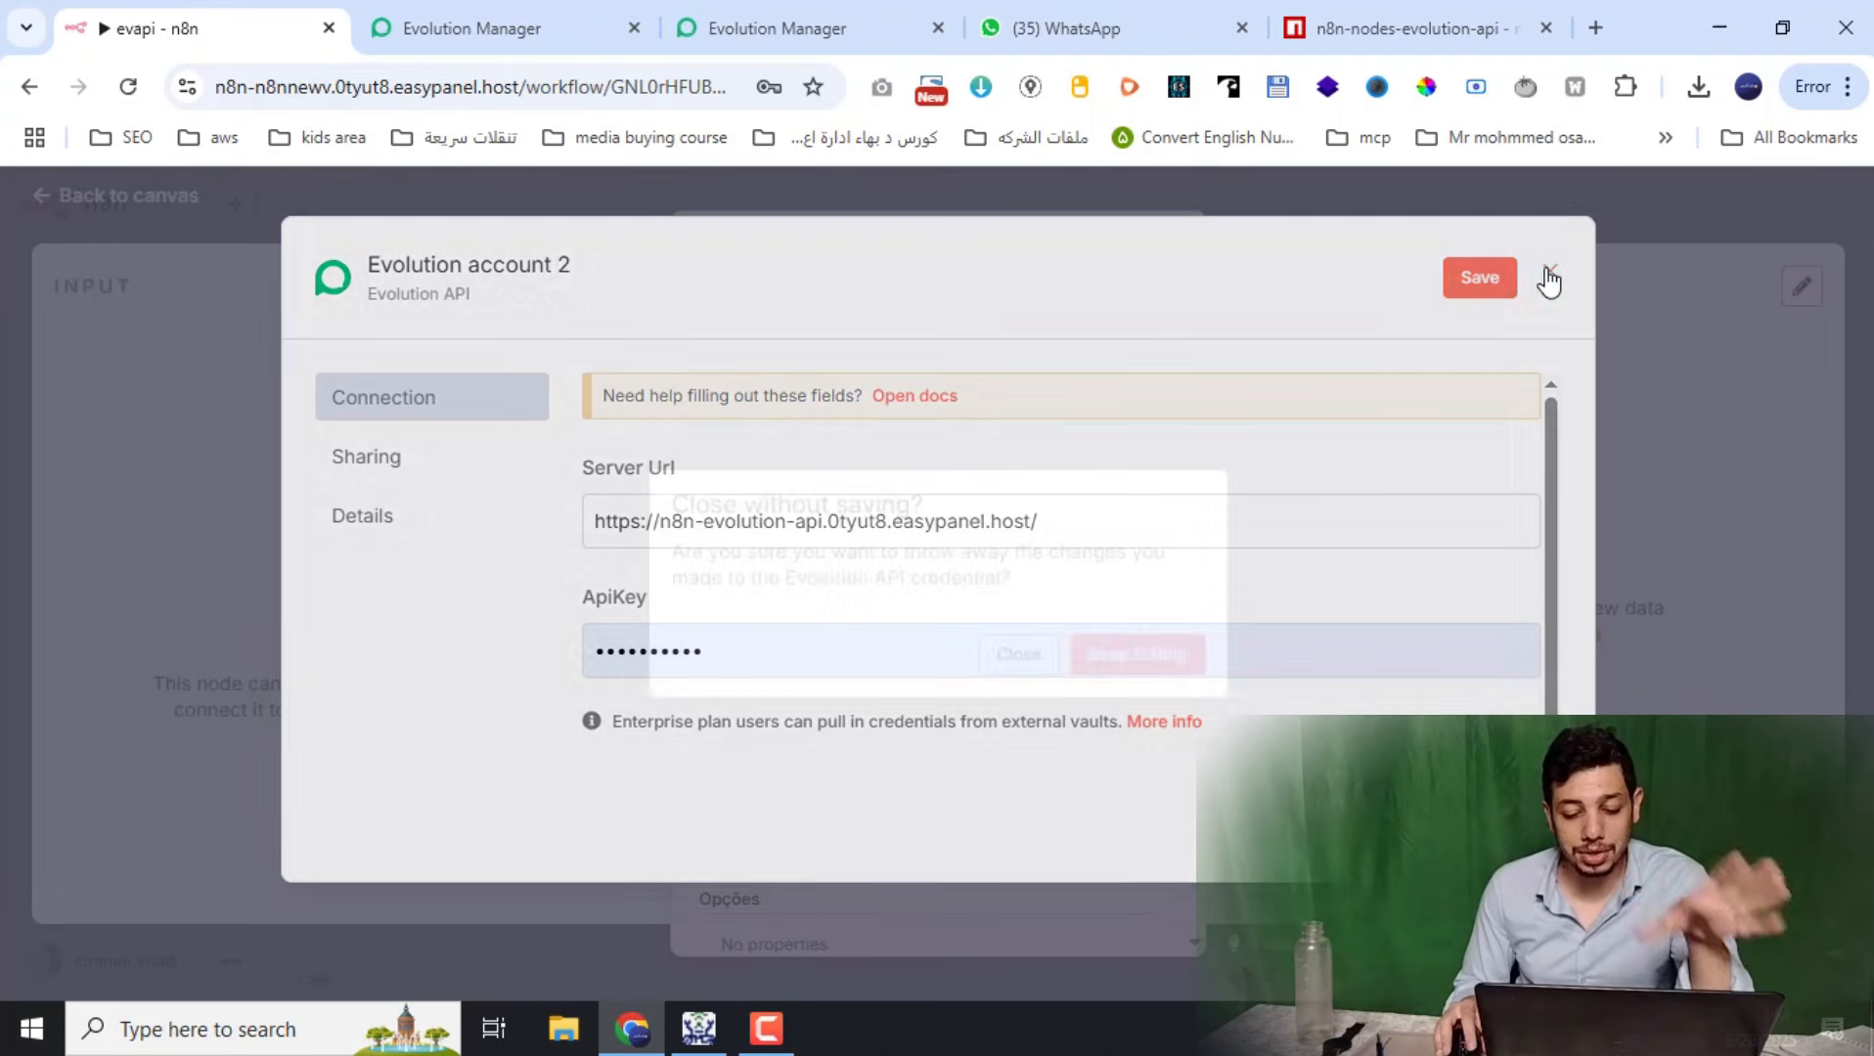
pyautogui.click(1047, 651)
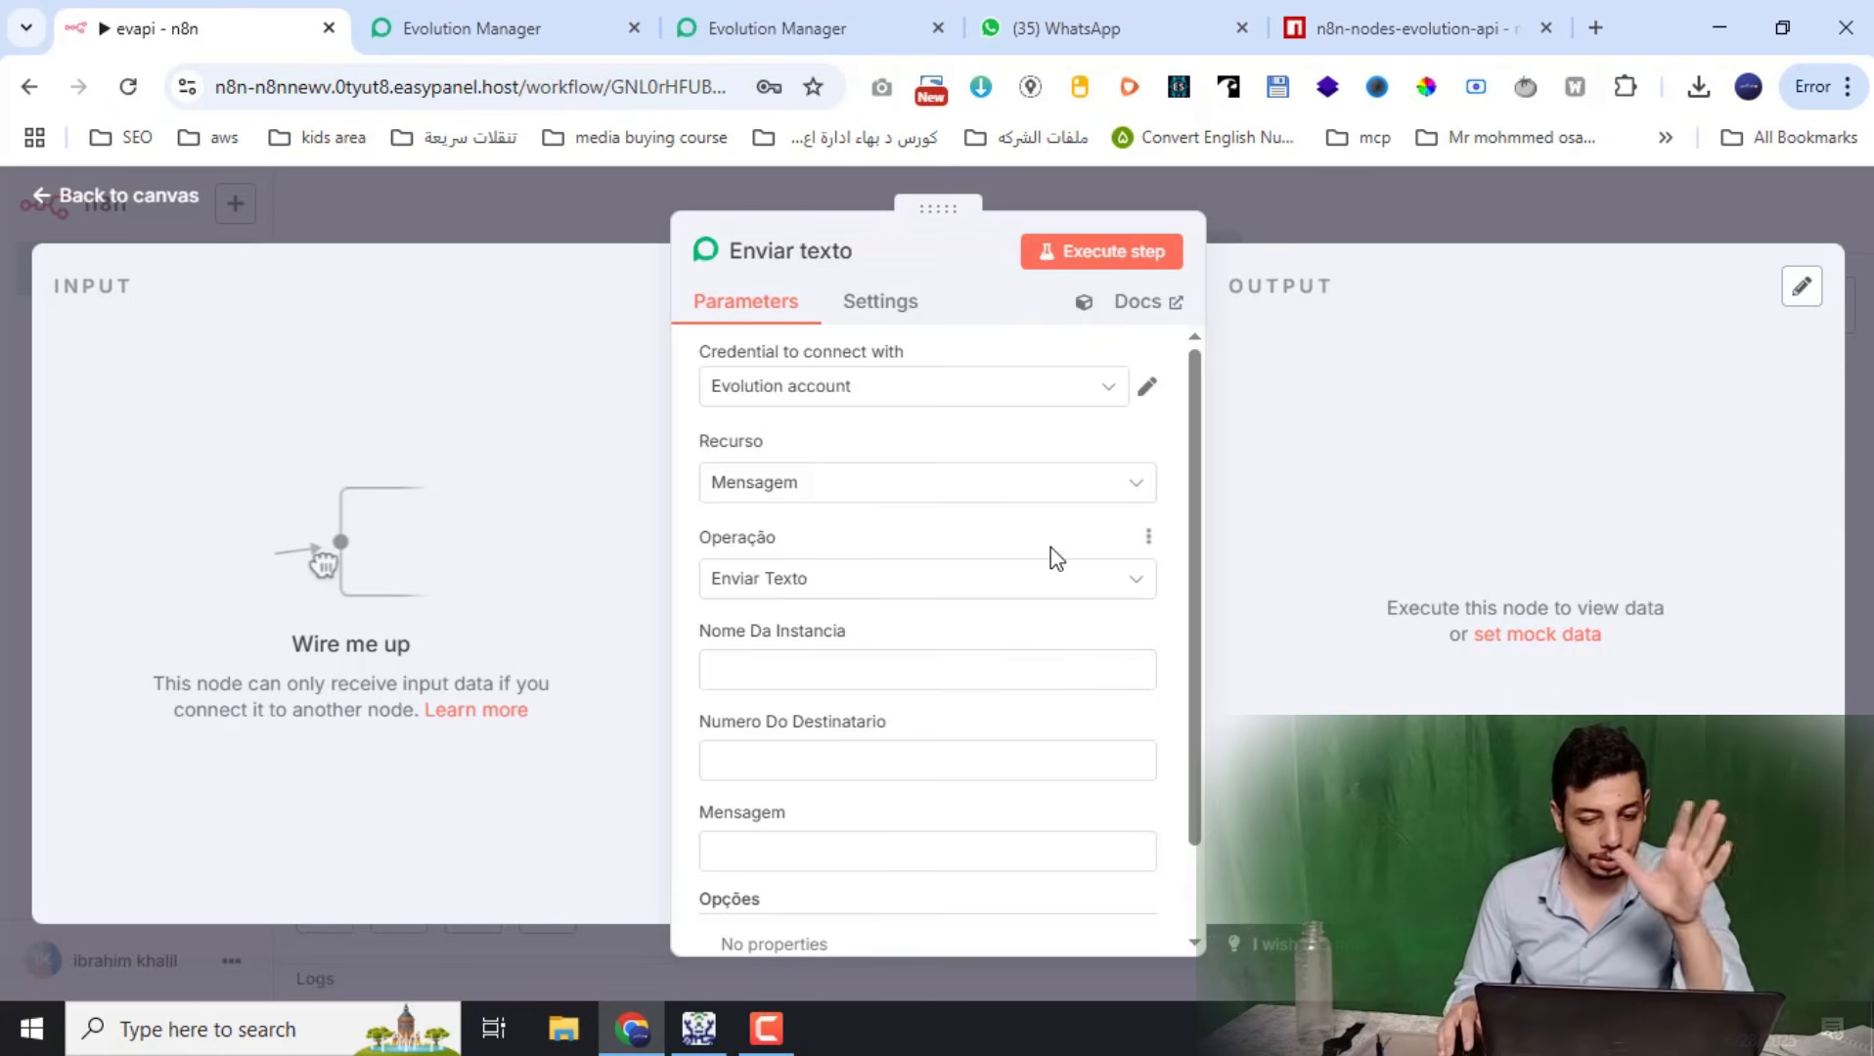
# Tidy the canvas layout and connect the Webhook output to the Enviar texto node
pyautogui.click(1109, 265)
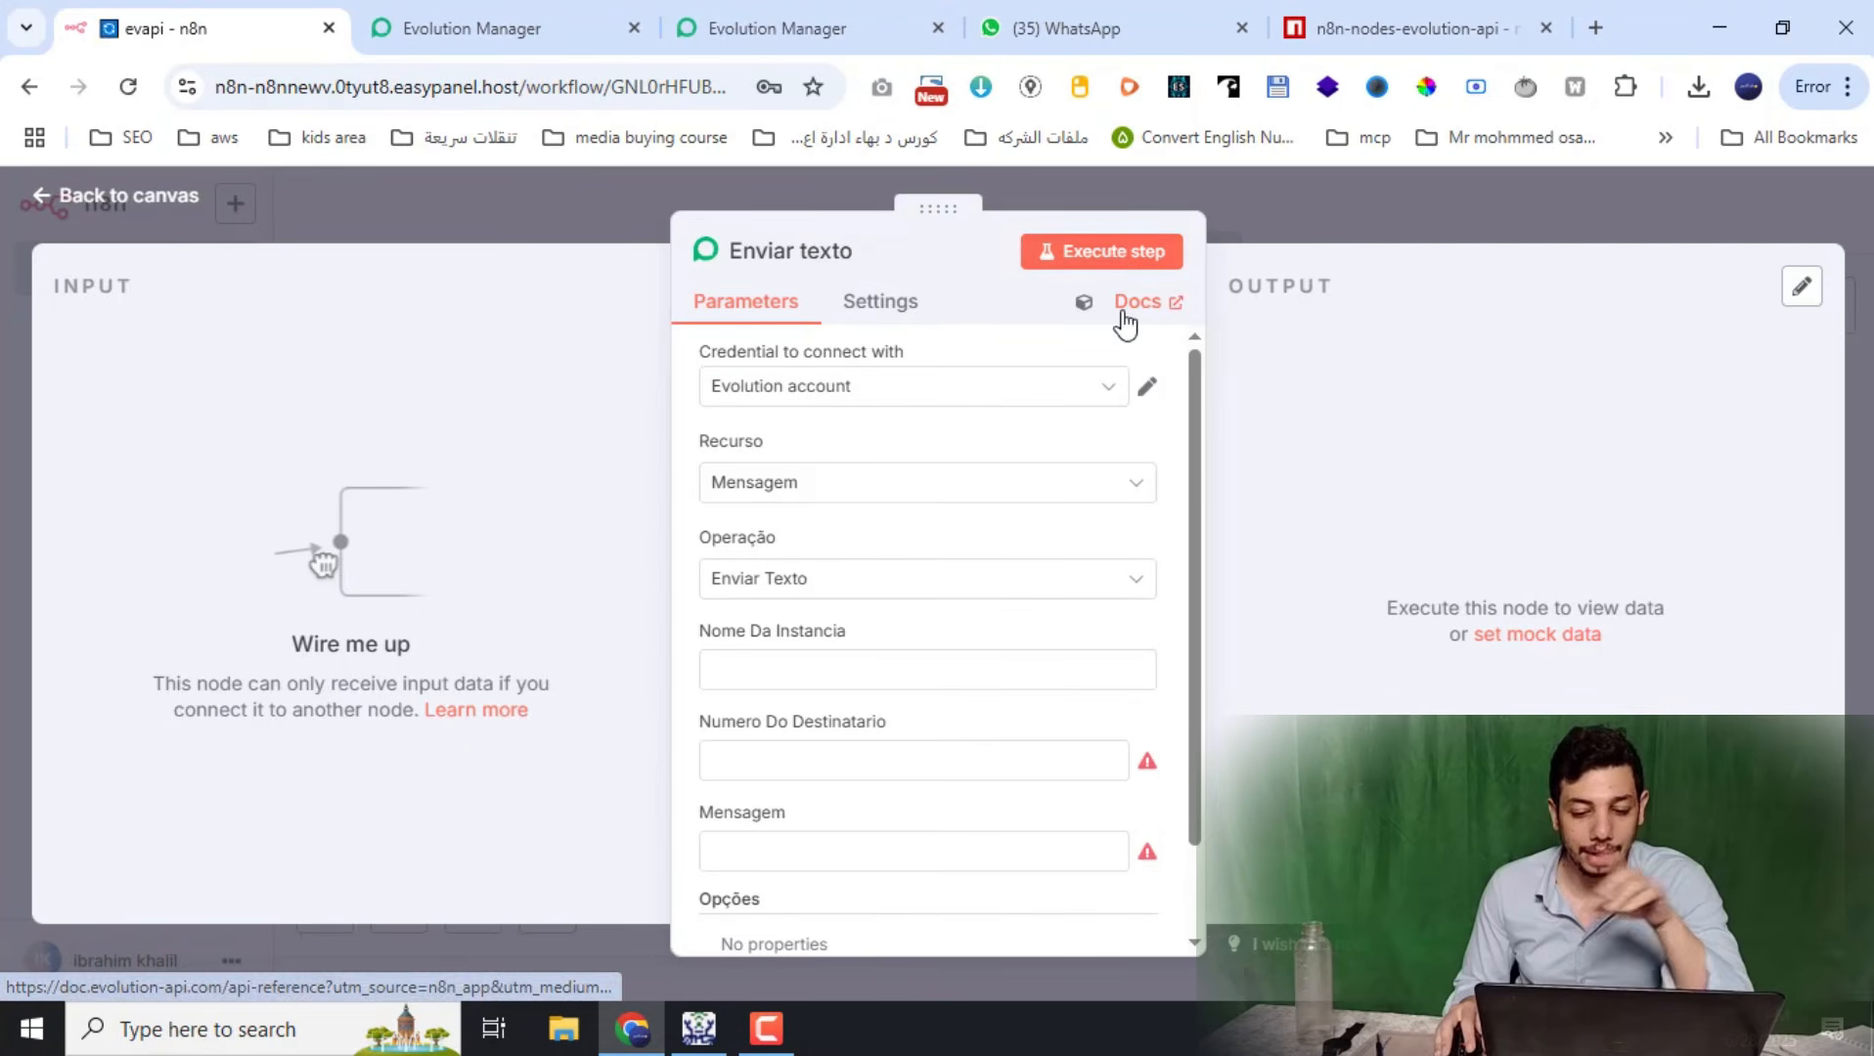
pyautogui.click(1378, 206)
pyautogui.hotkey('shift', 'alt', 't')
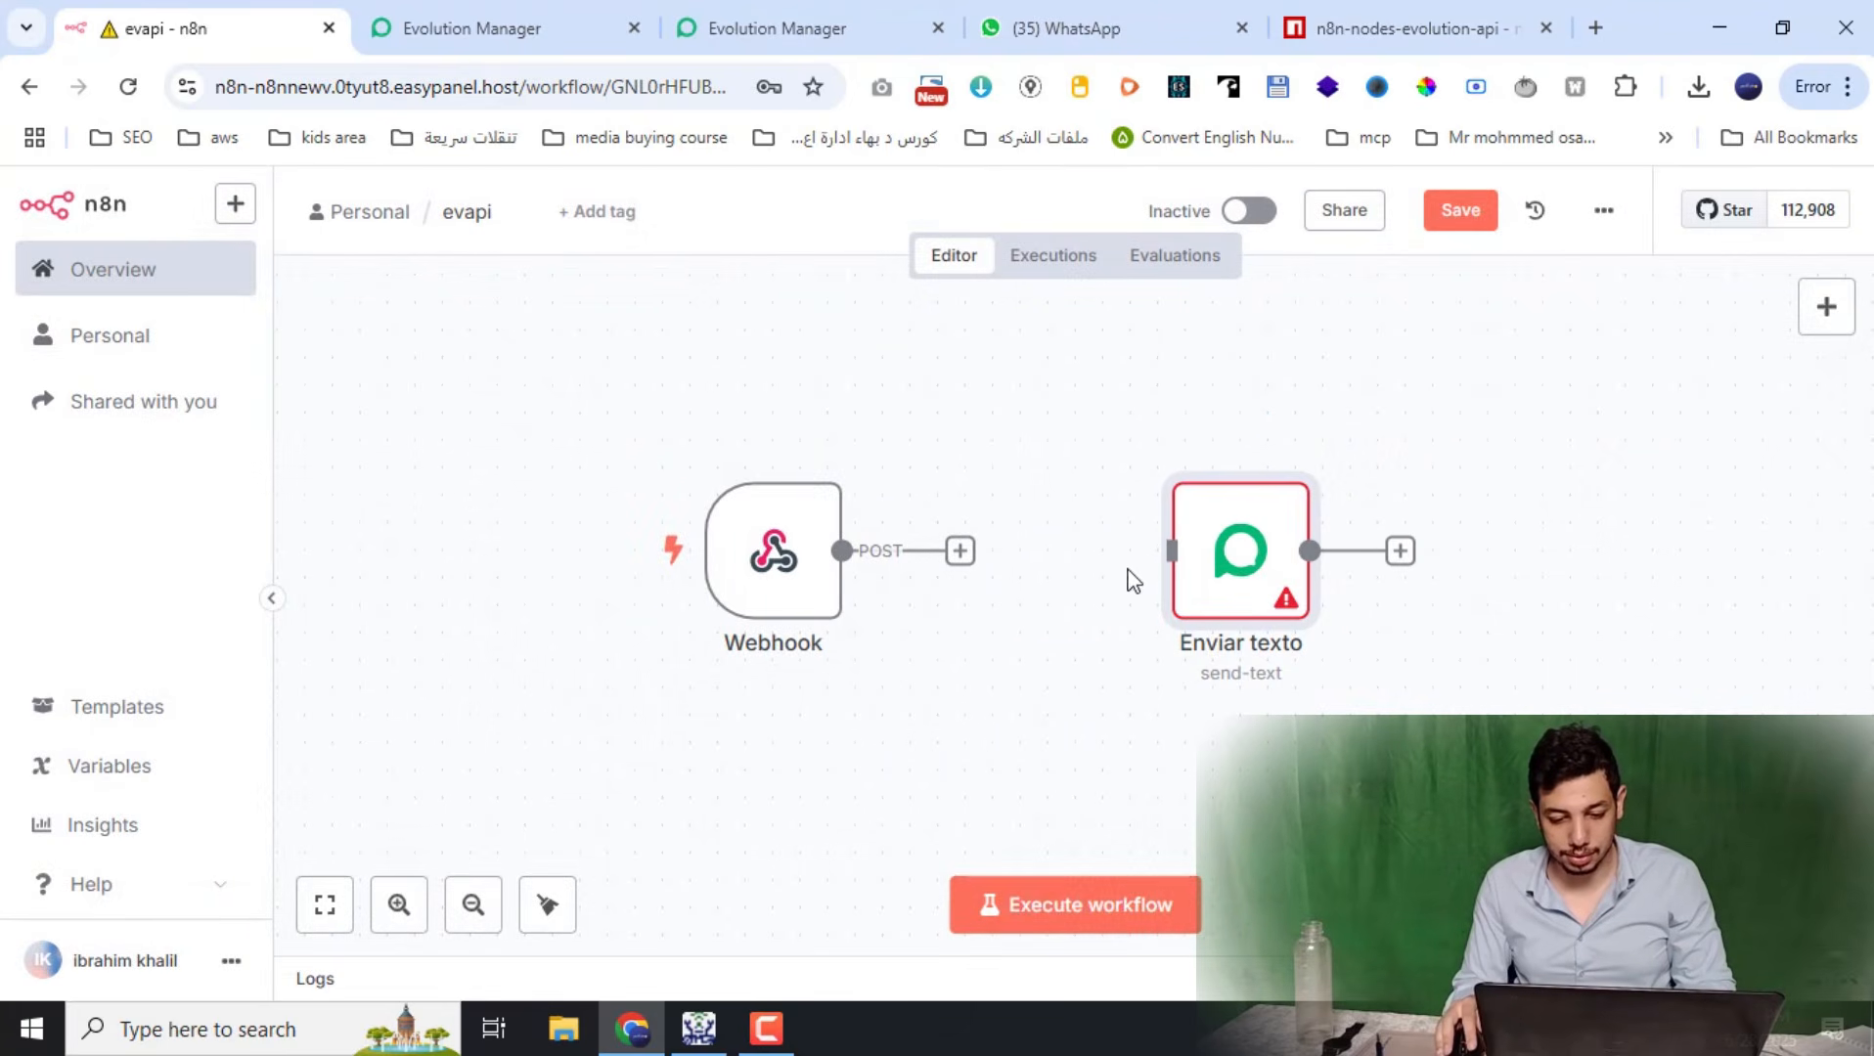
pyautogui.moveTo(963, 551); pyautogui.dragTo(1183, 555)
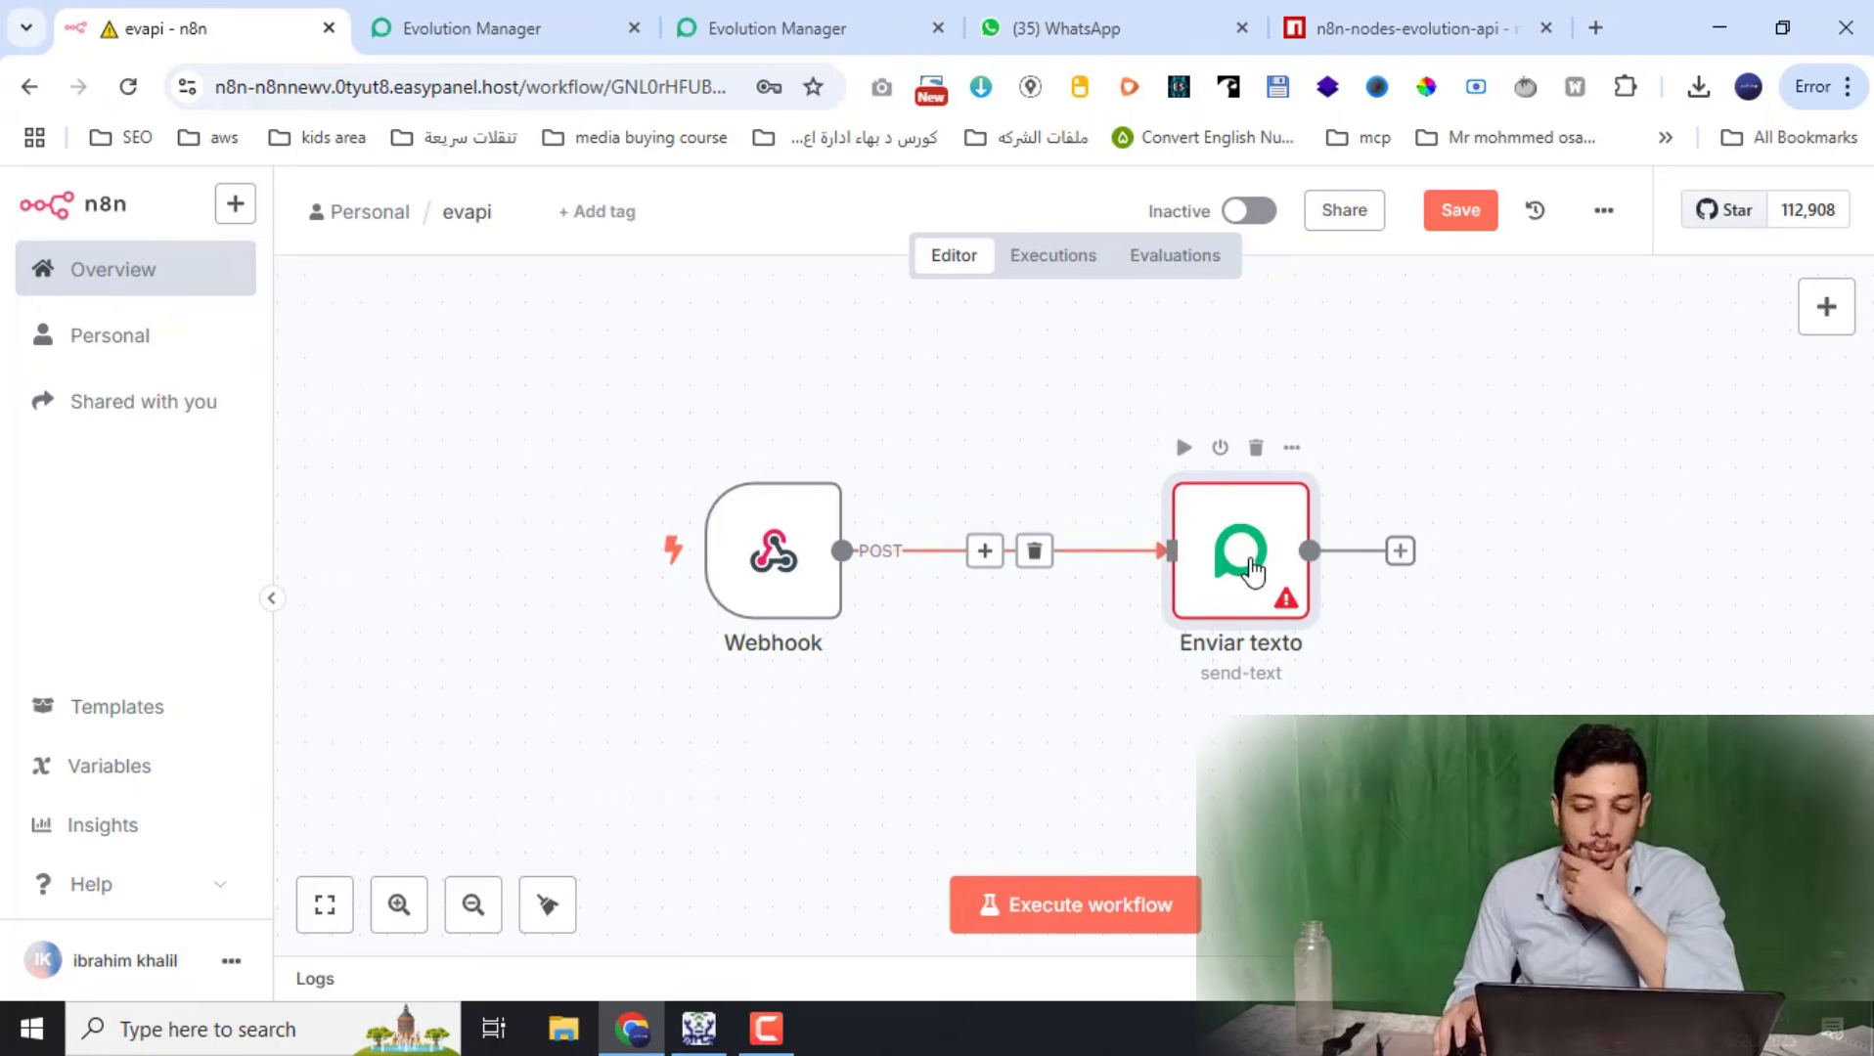
# Execute the previous nodes and send a WhatsApp test message so the Webhook captures it
pyautogui.doubleClick(1222, 592)
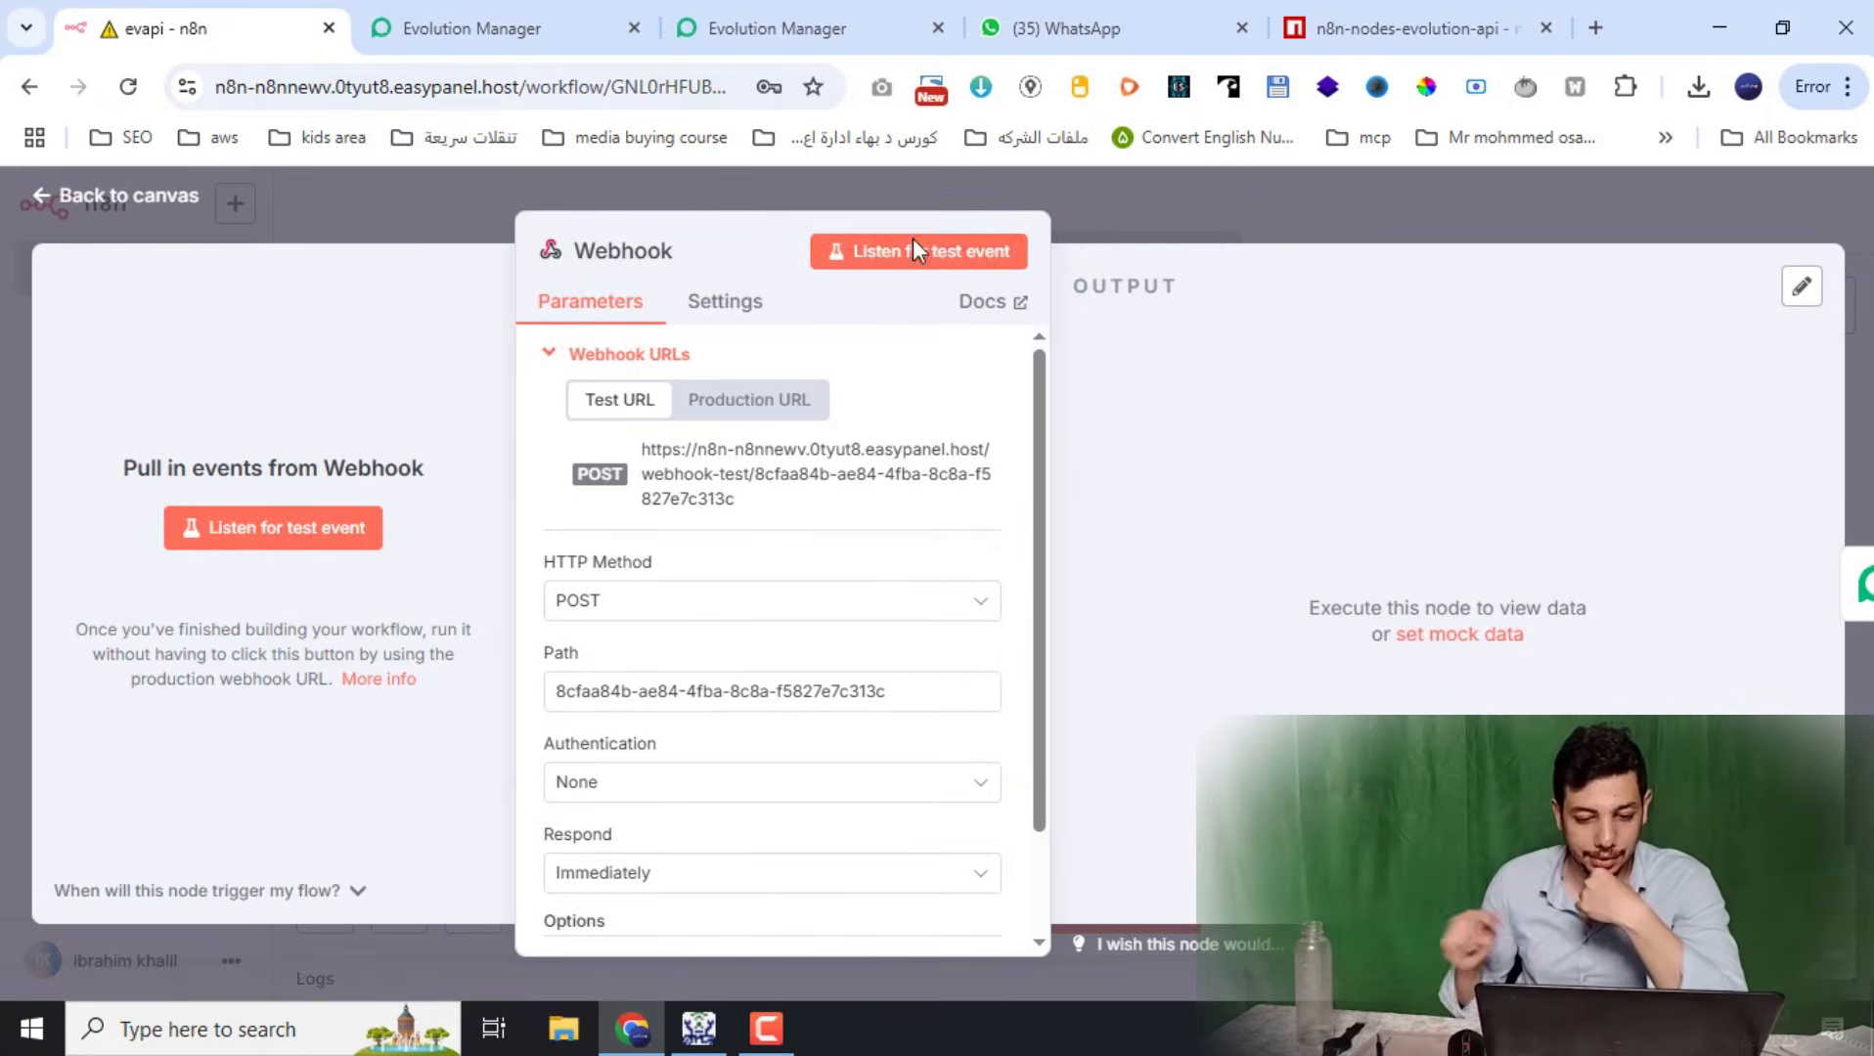
pyautogui.click(912, 243)
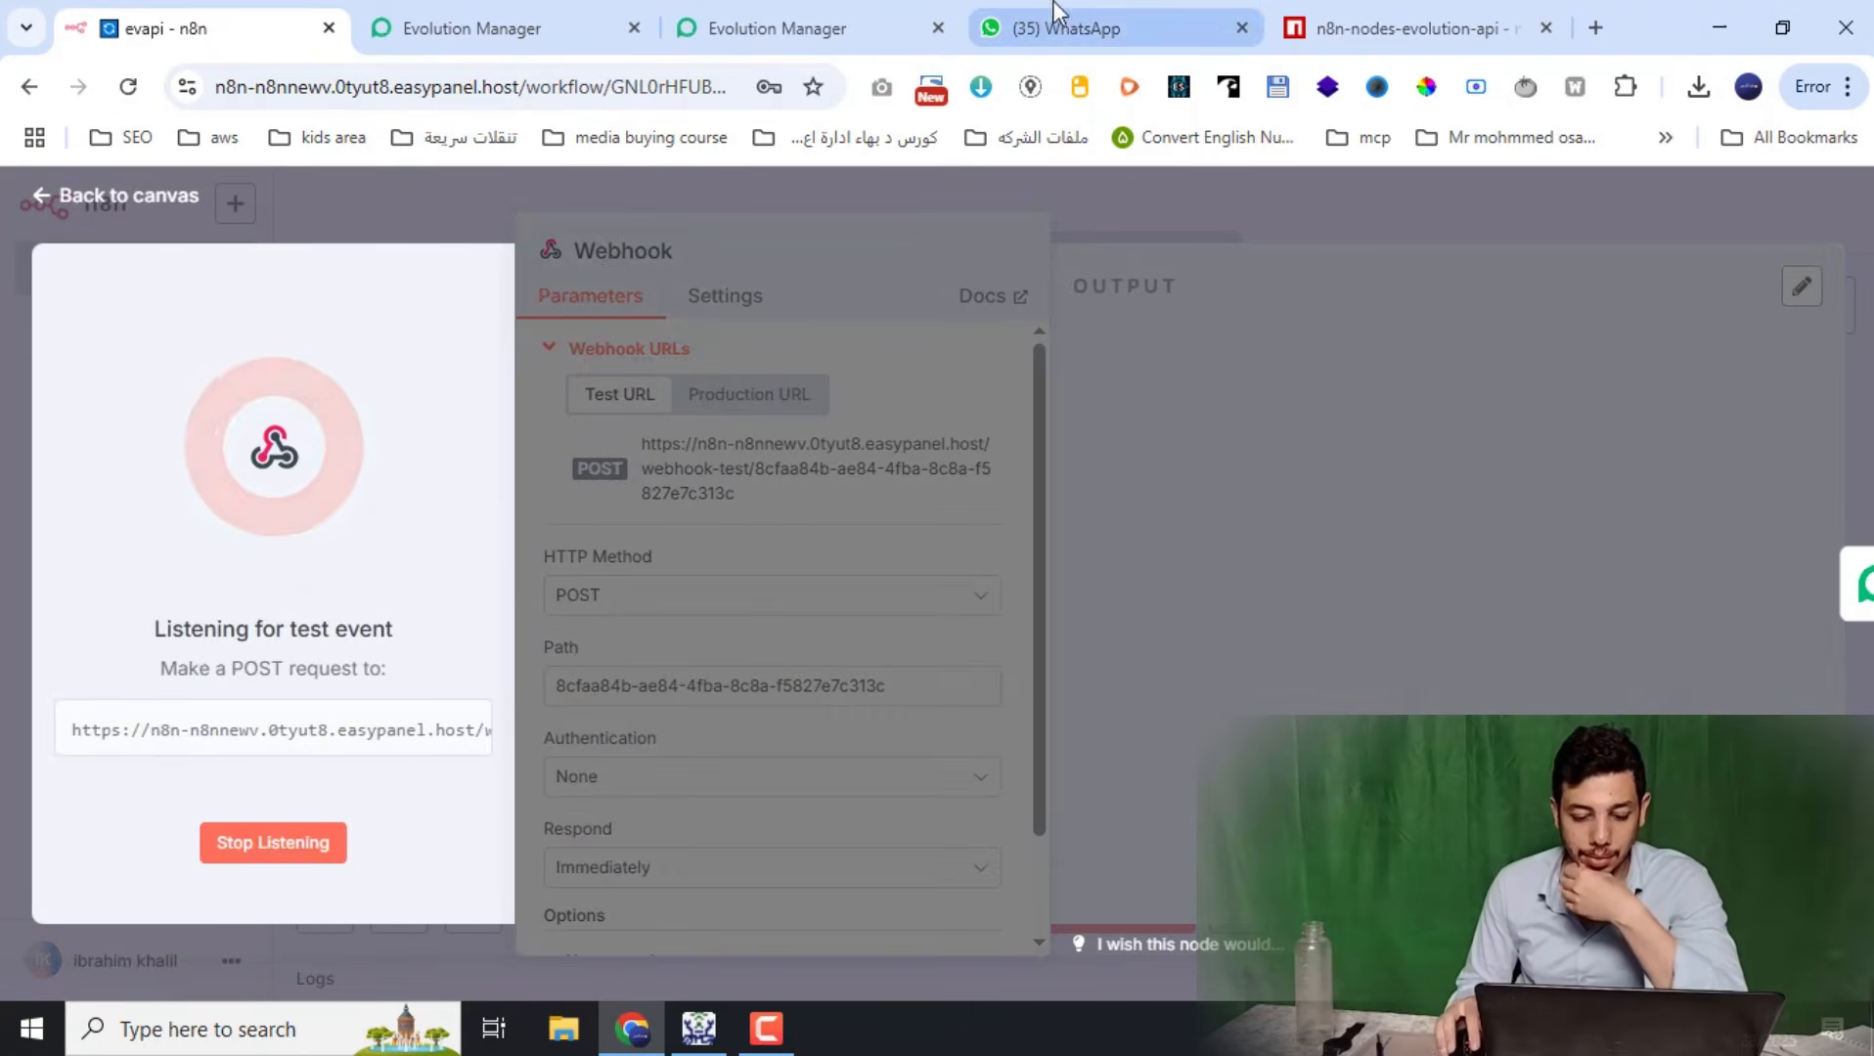
pyautogui.click(1055, 14)
pyautogui.write('hi')
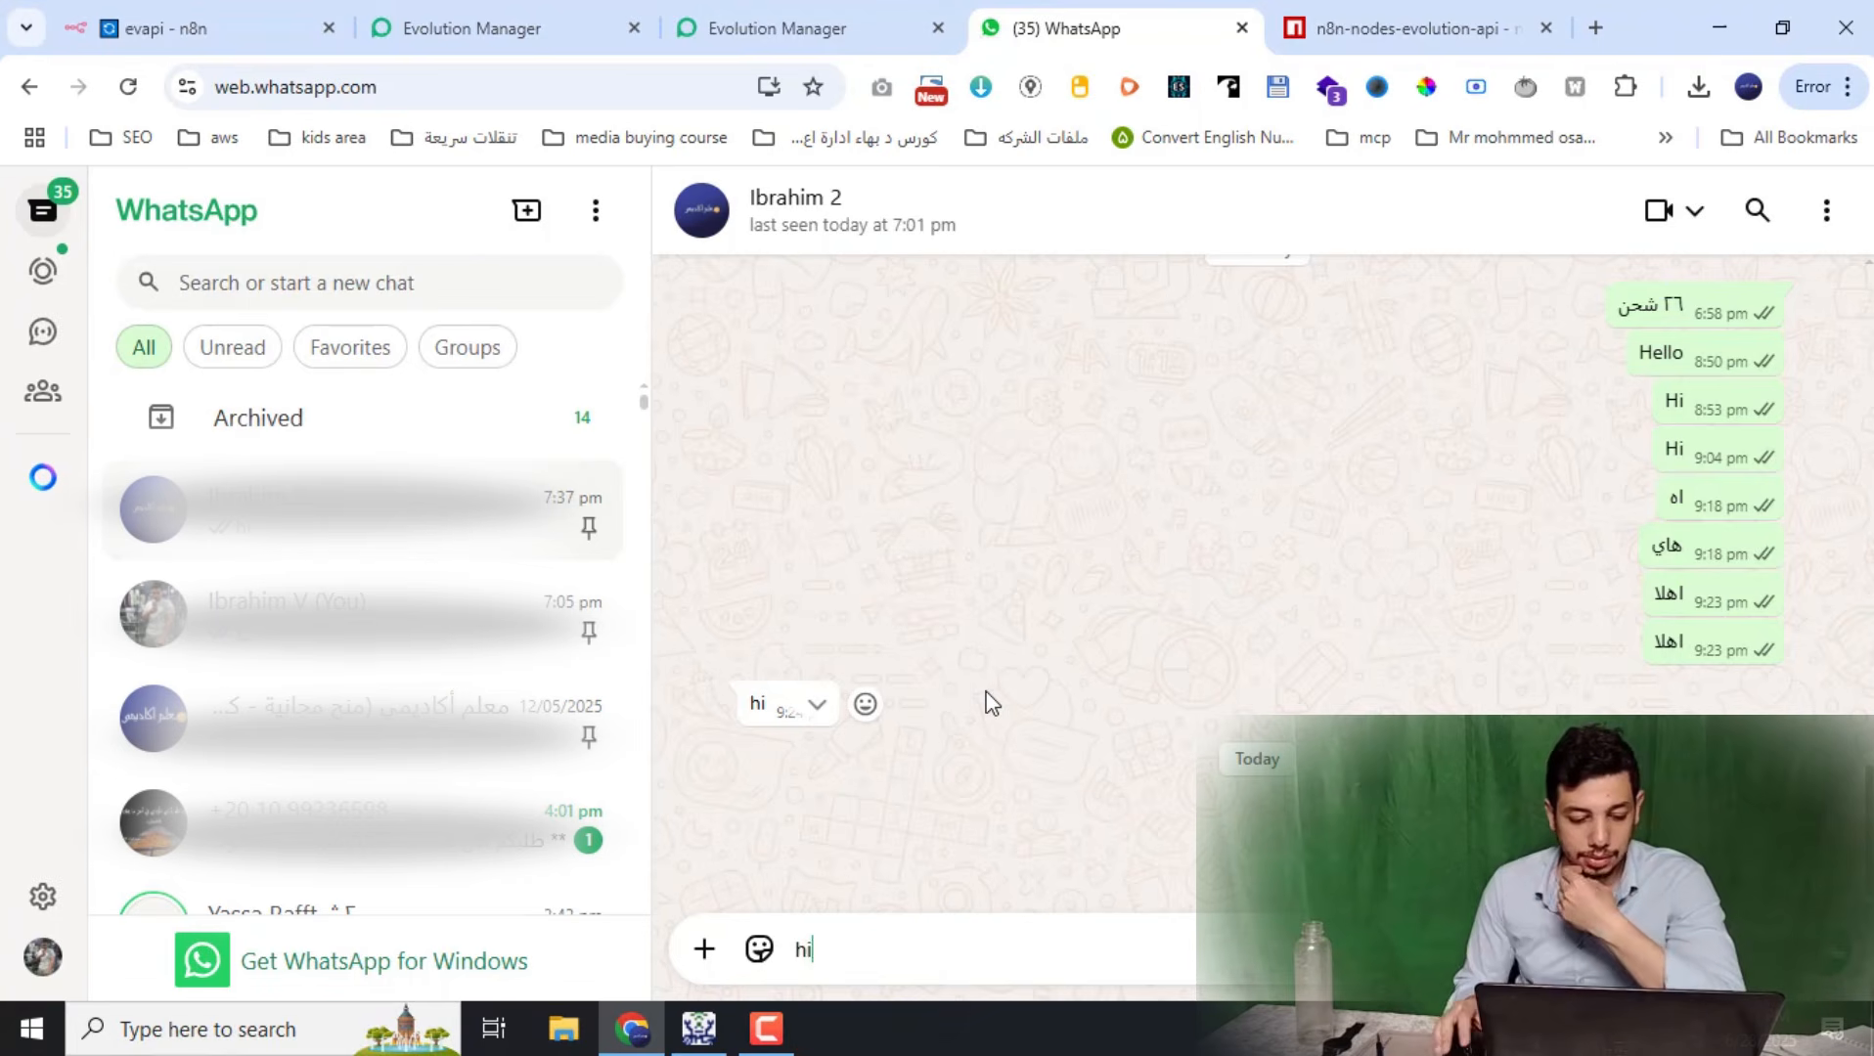
pyautogui.press('Return')
pyautogui.click(290, 47)
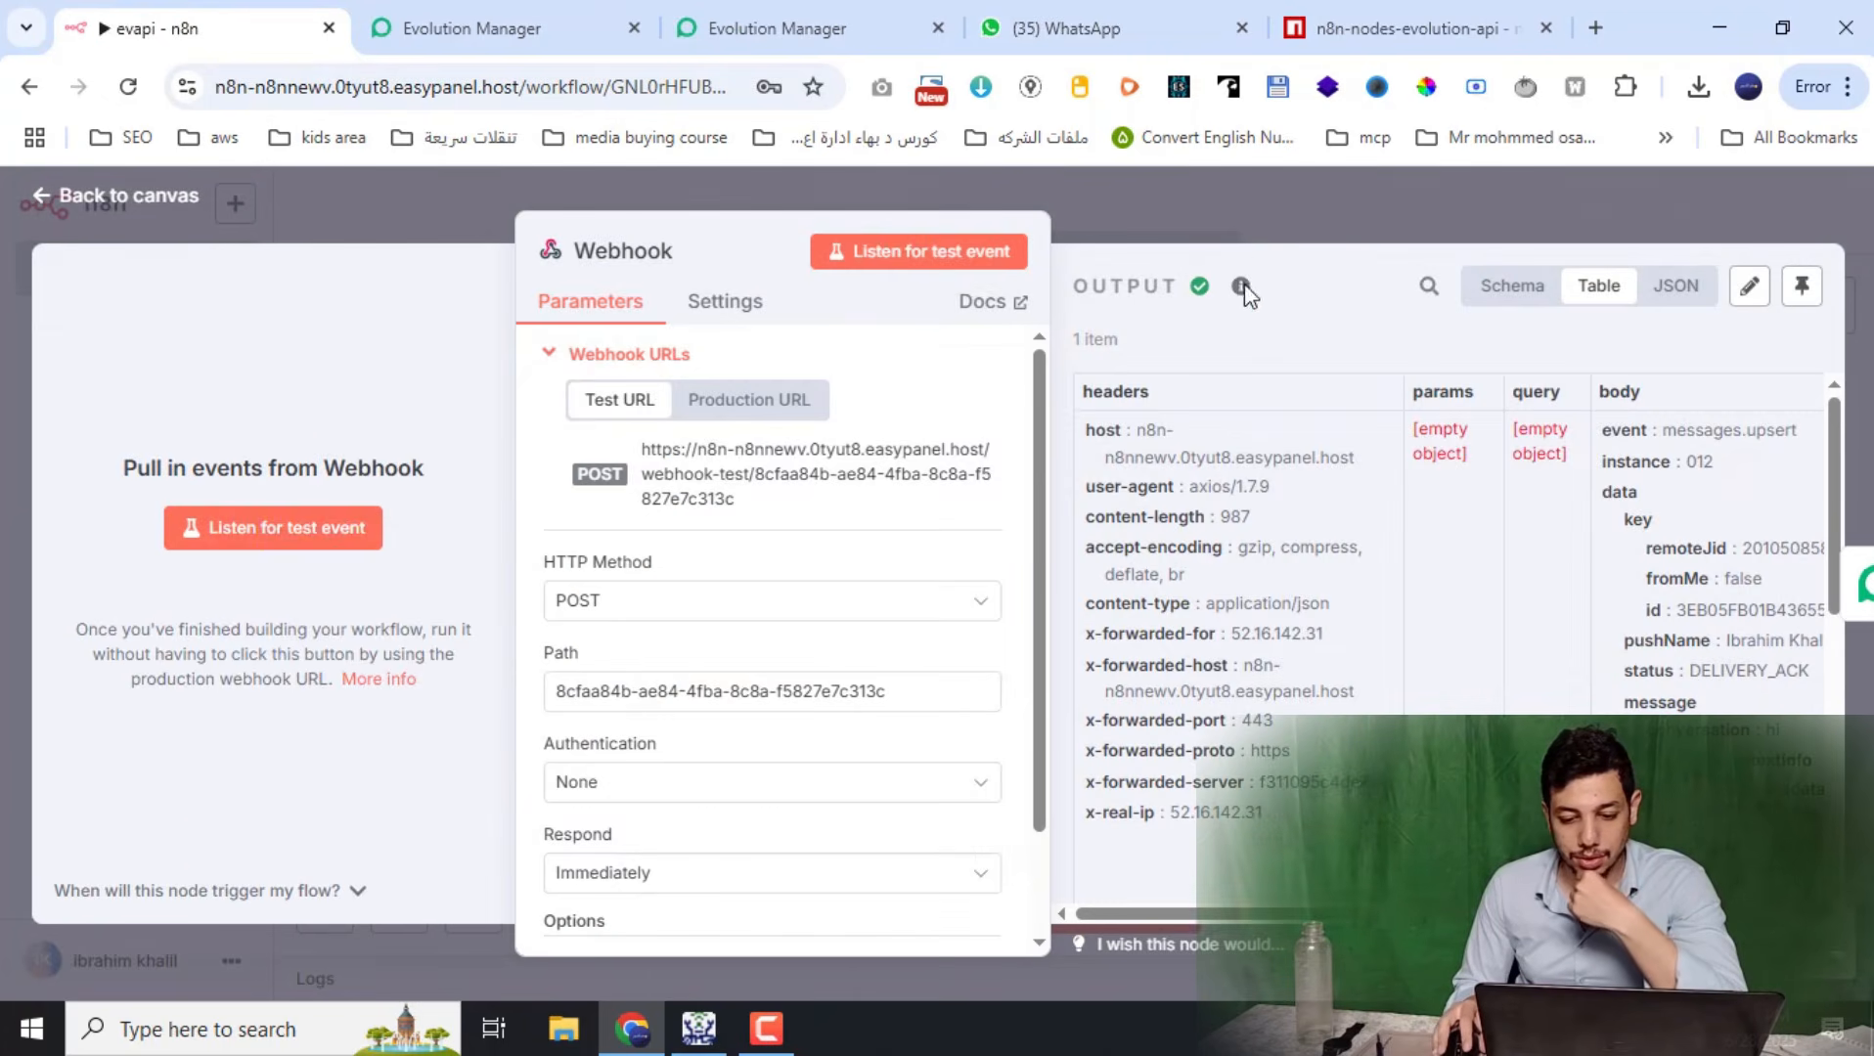
pyautogui.press('Escape')
pyautogui.click(1219, 447)
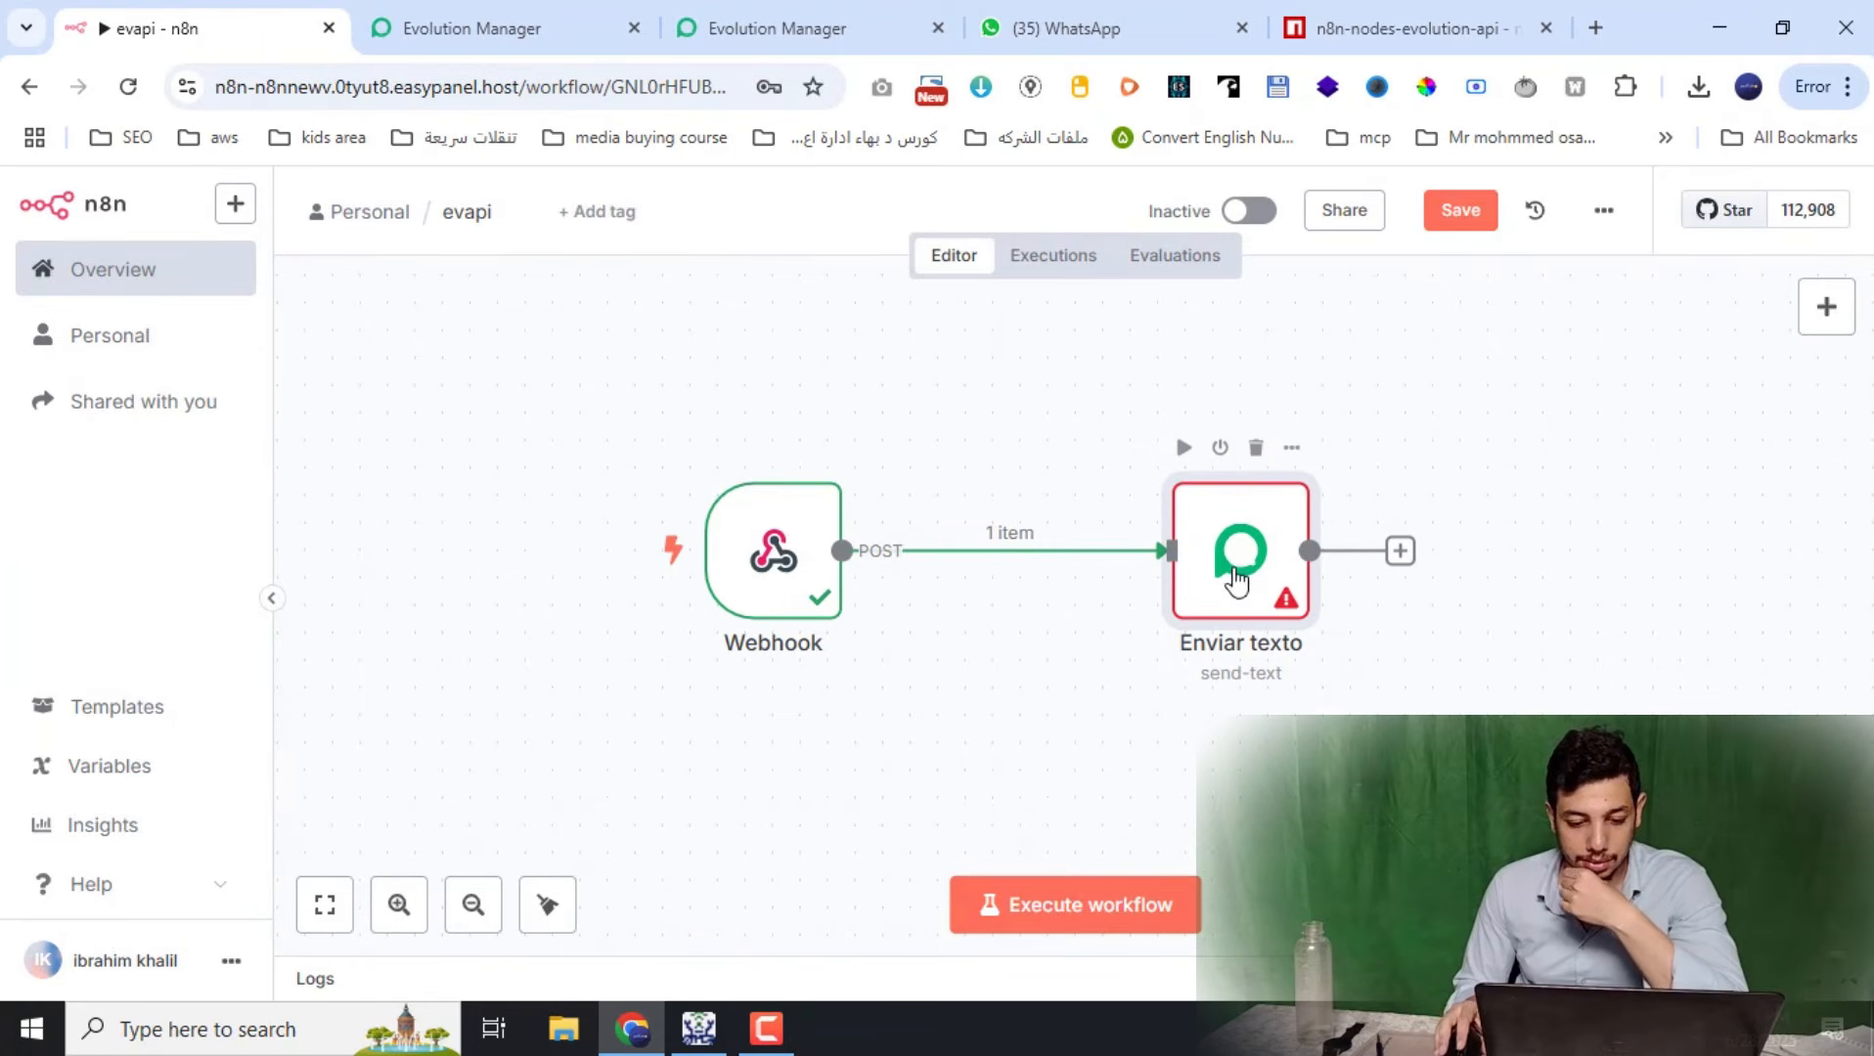
# Open the Enviar texto node's Nome Da Instancia field, then look up instance 012 in Evolution Manager
pyautogui.doubleClick(1237, 582)
pyautogui.scroll(-2, 1034, 646)
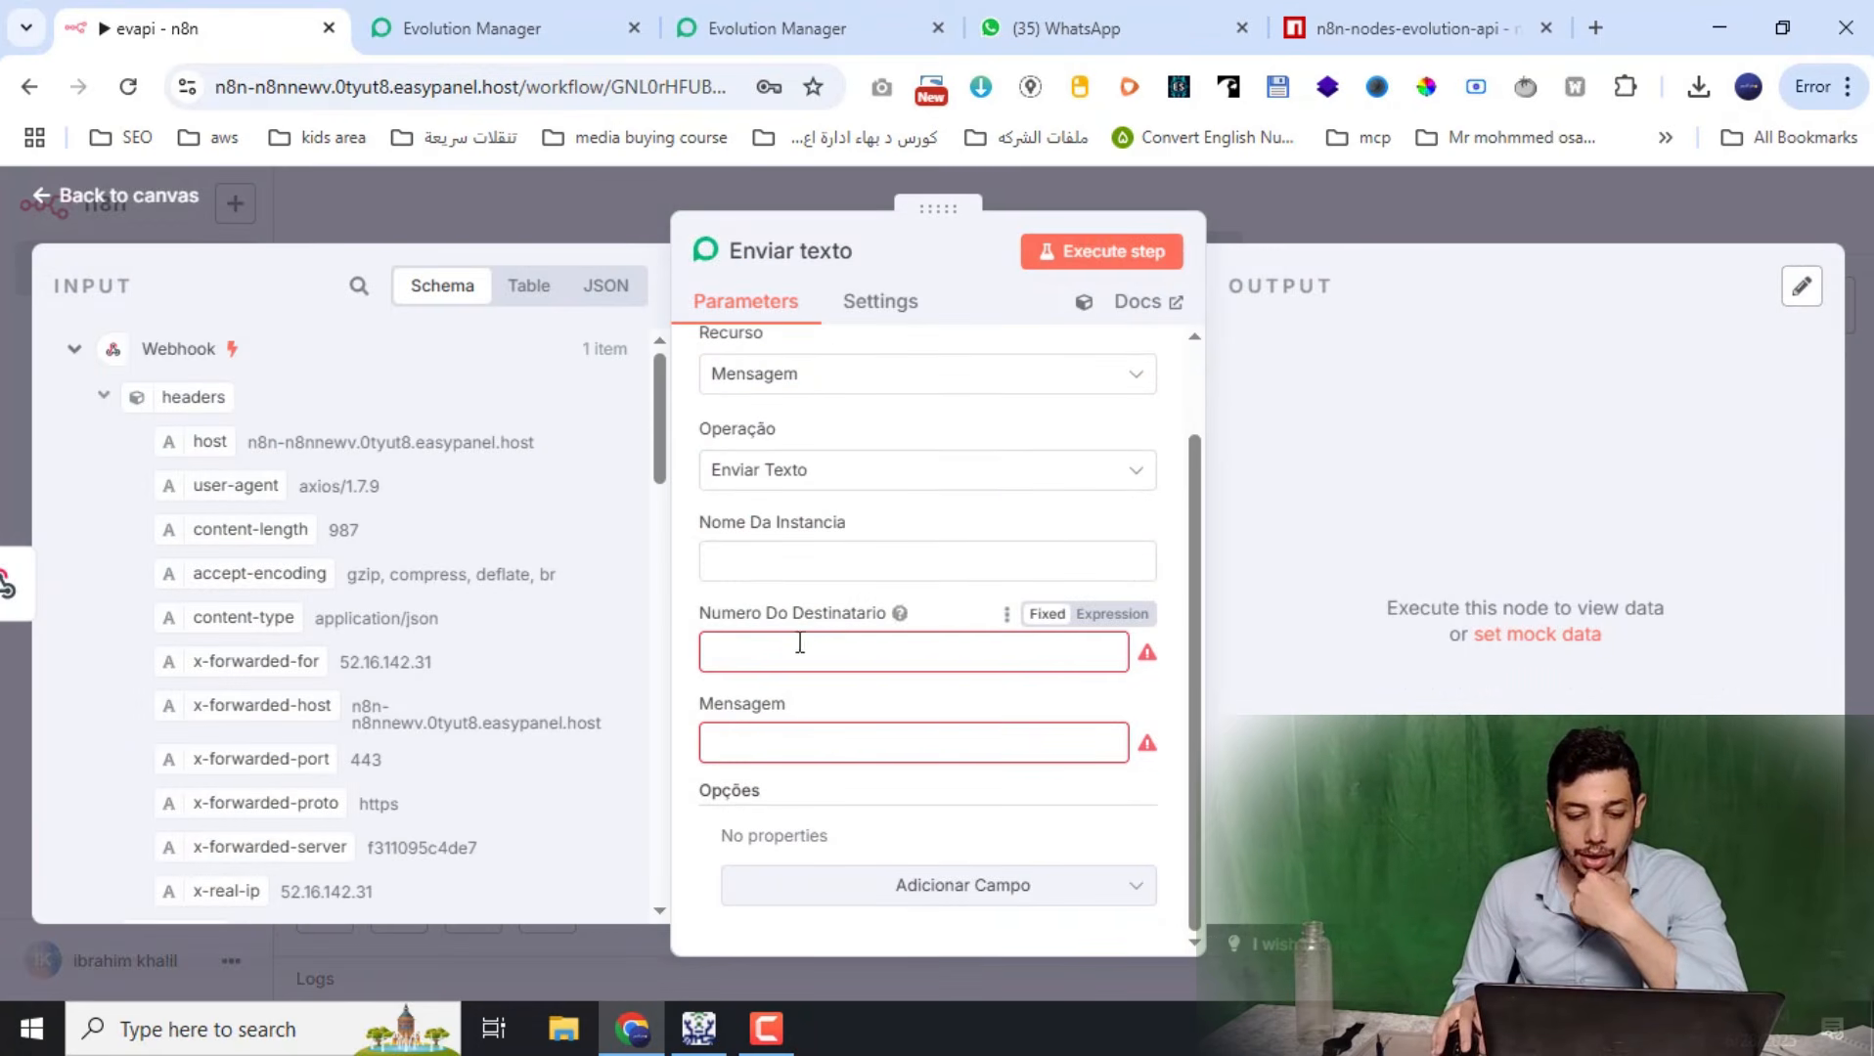
pyautogui.click(796, 560)
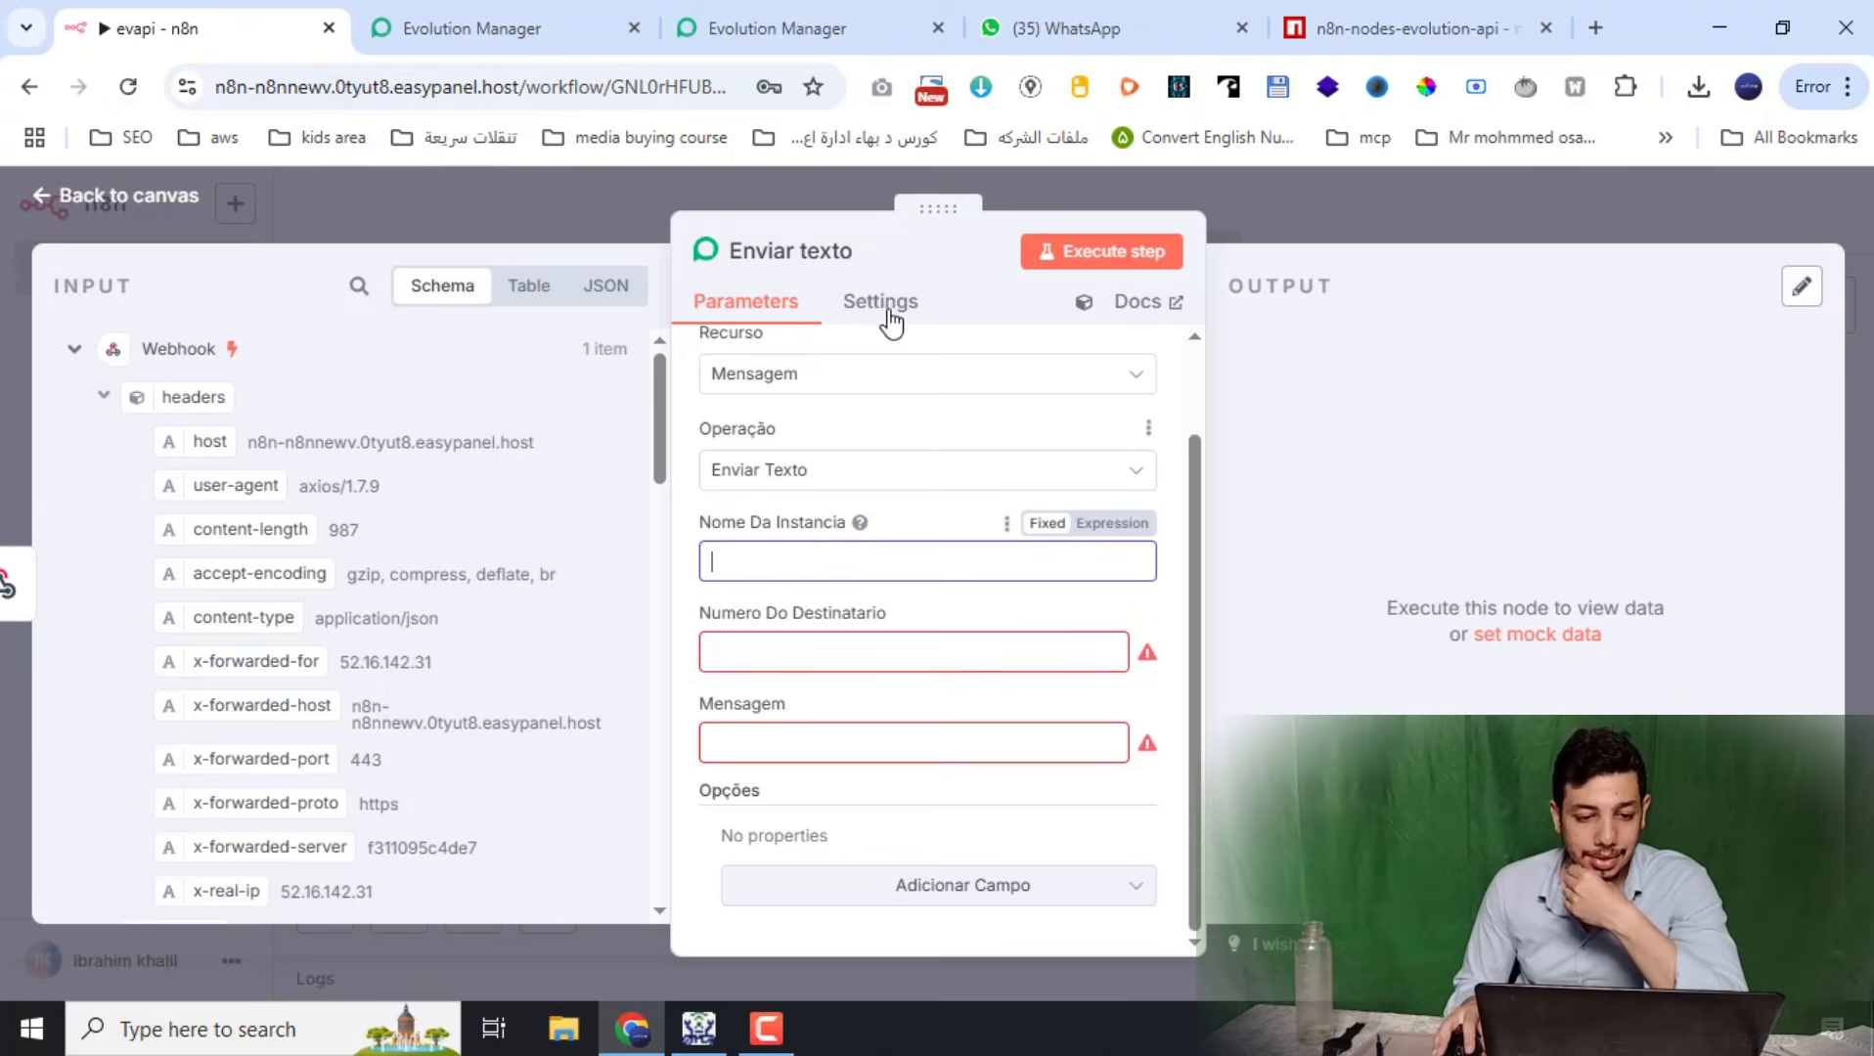
pyautogui.click(594, 14)
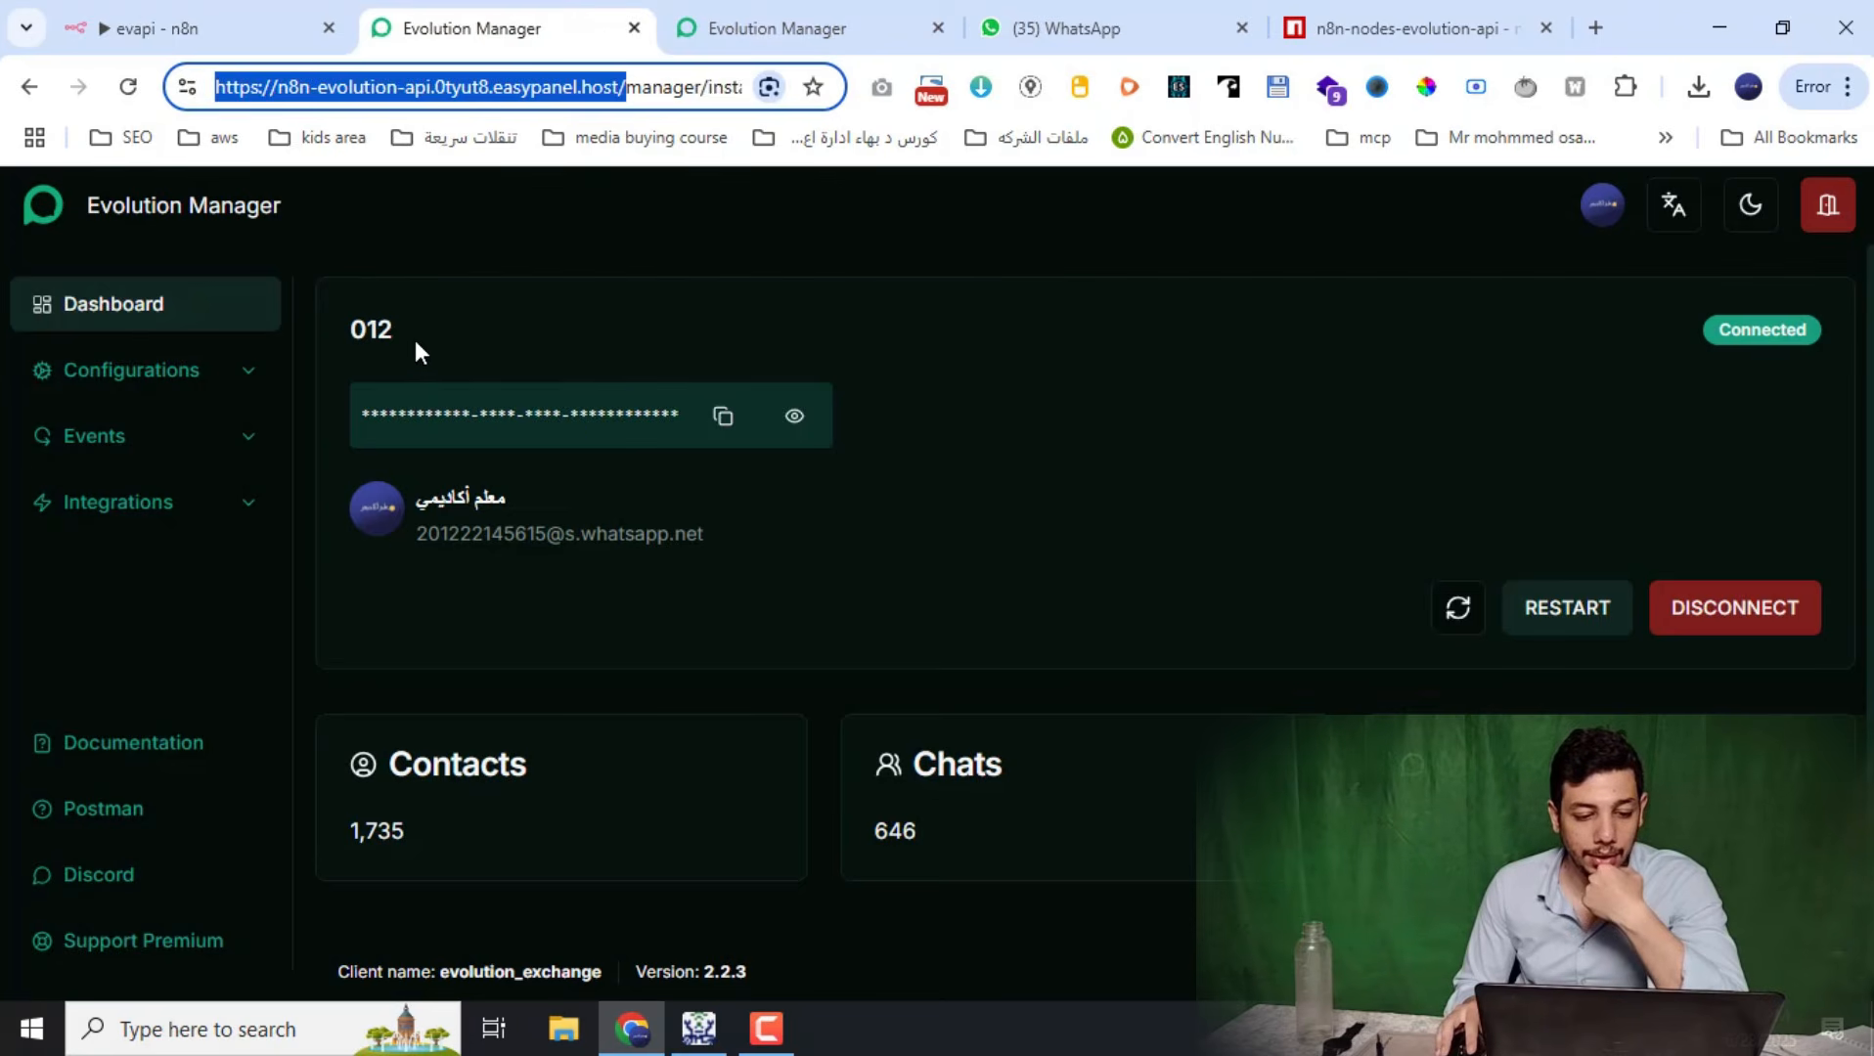
# Check Evolution Manager's instance list (012 and whats010) without creating a new instance, then return to n8n
pyautogui.doubleClick(354, 331)
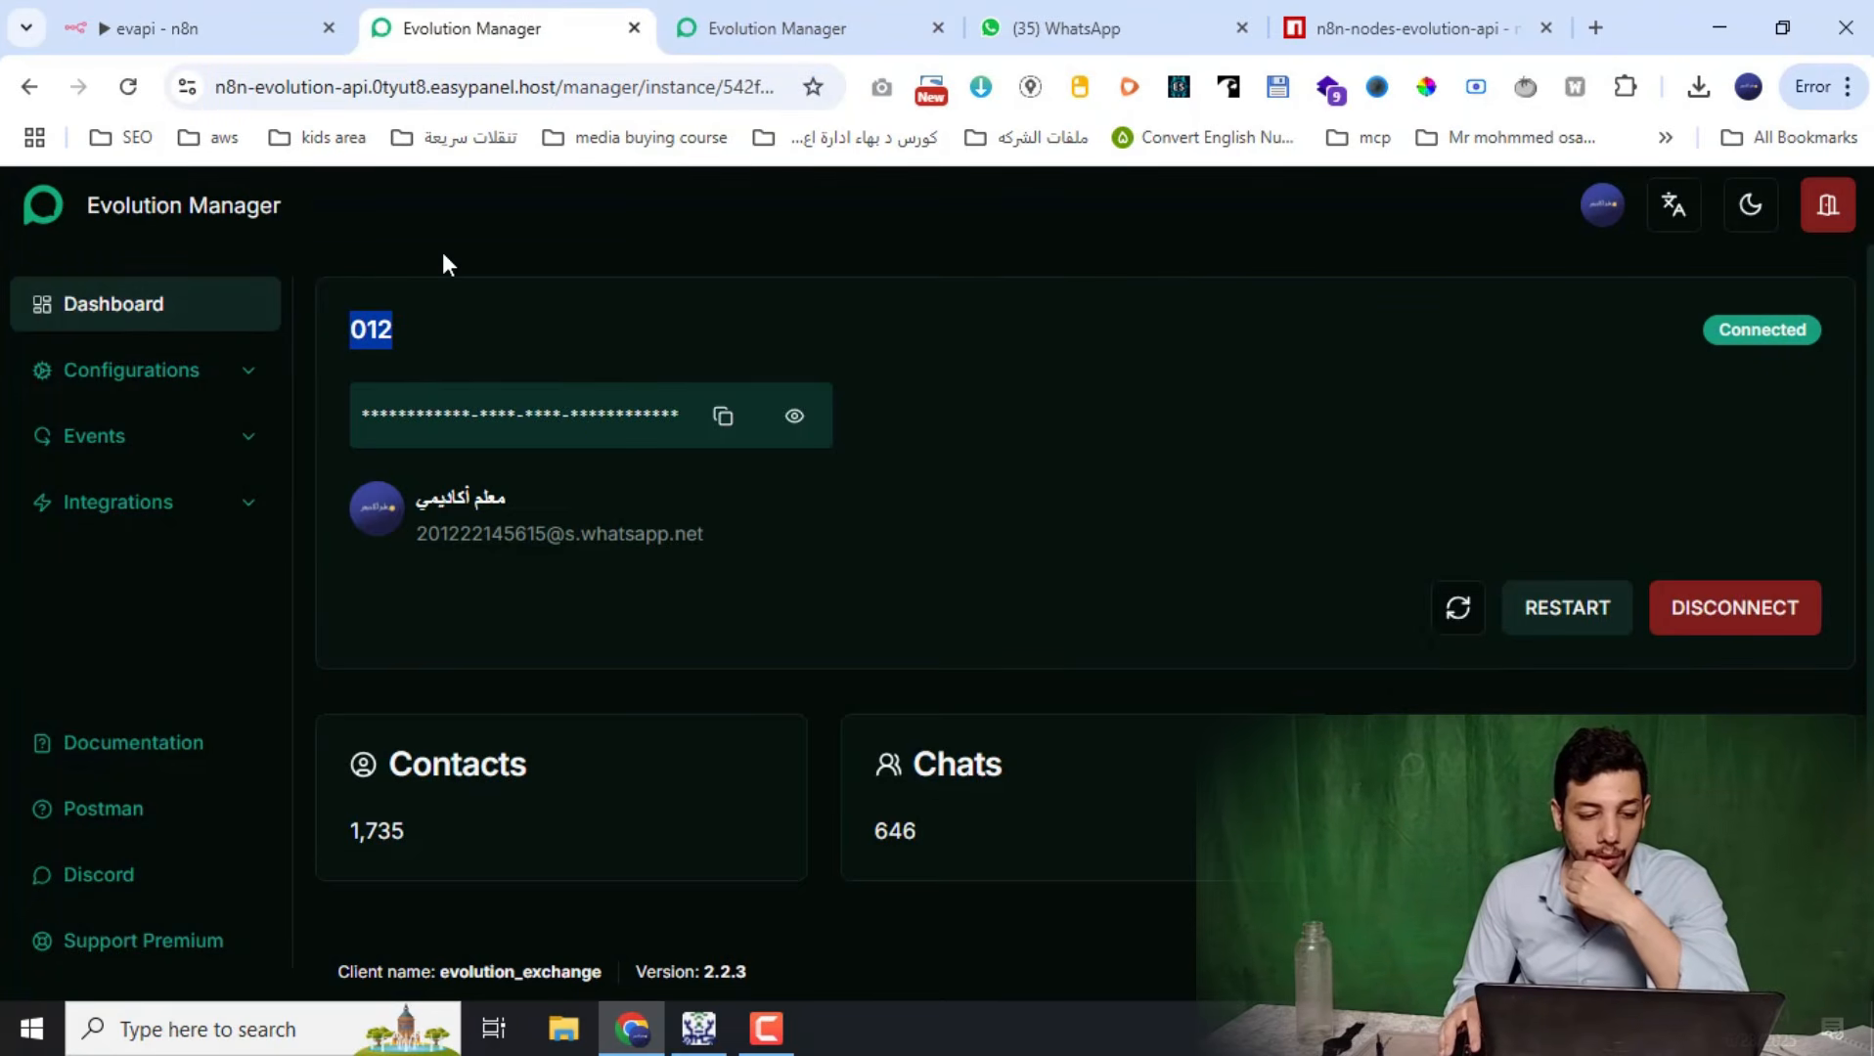
pyautogui.click(130, 220)
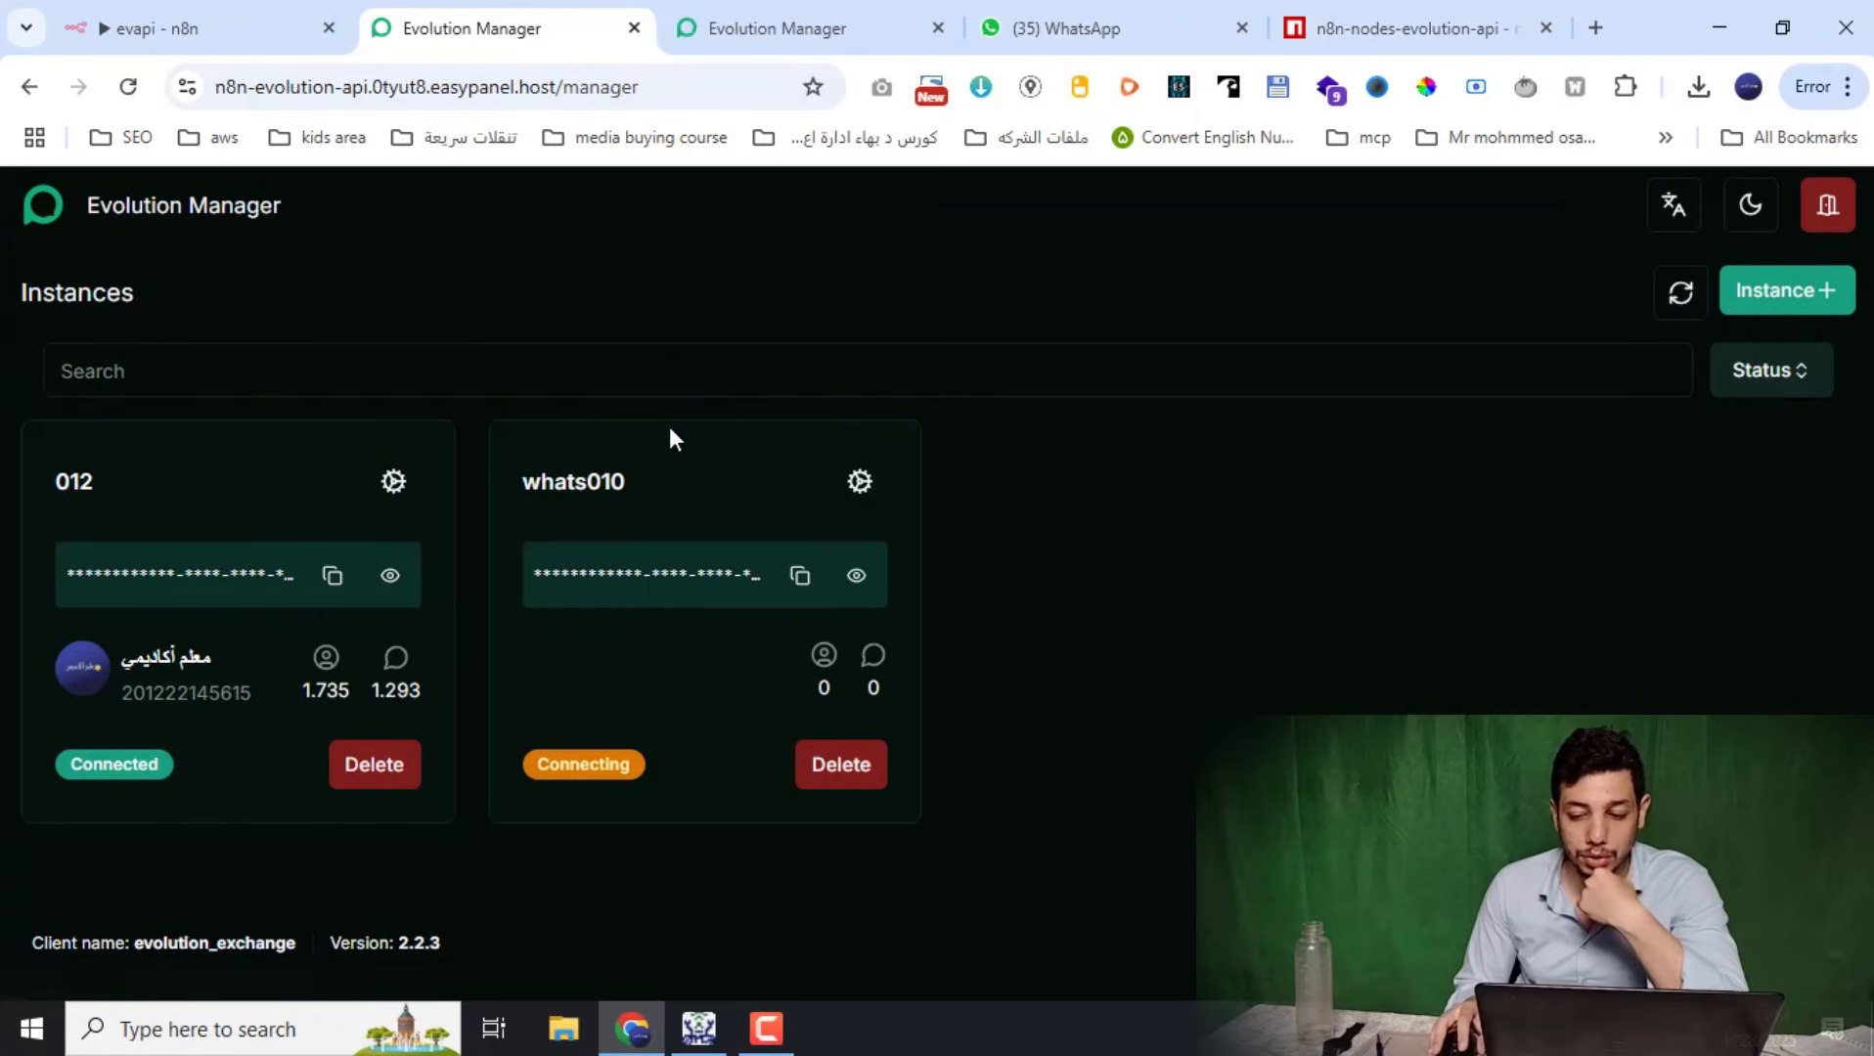
pyautogui.click(1779, 295)
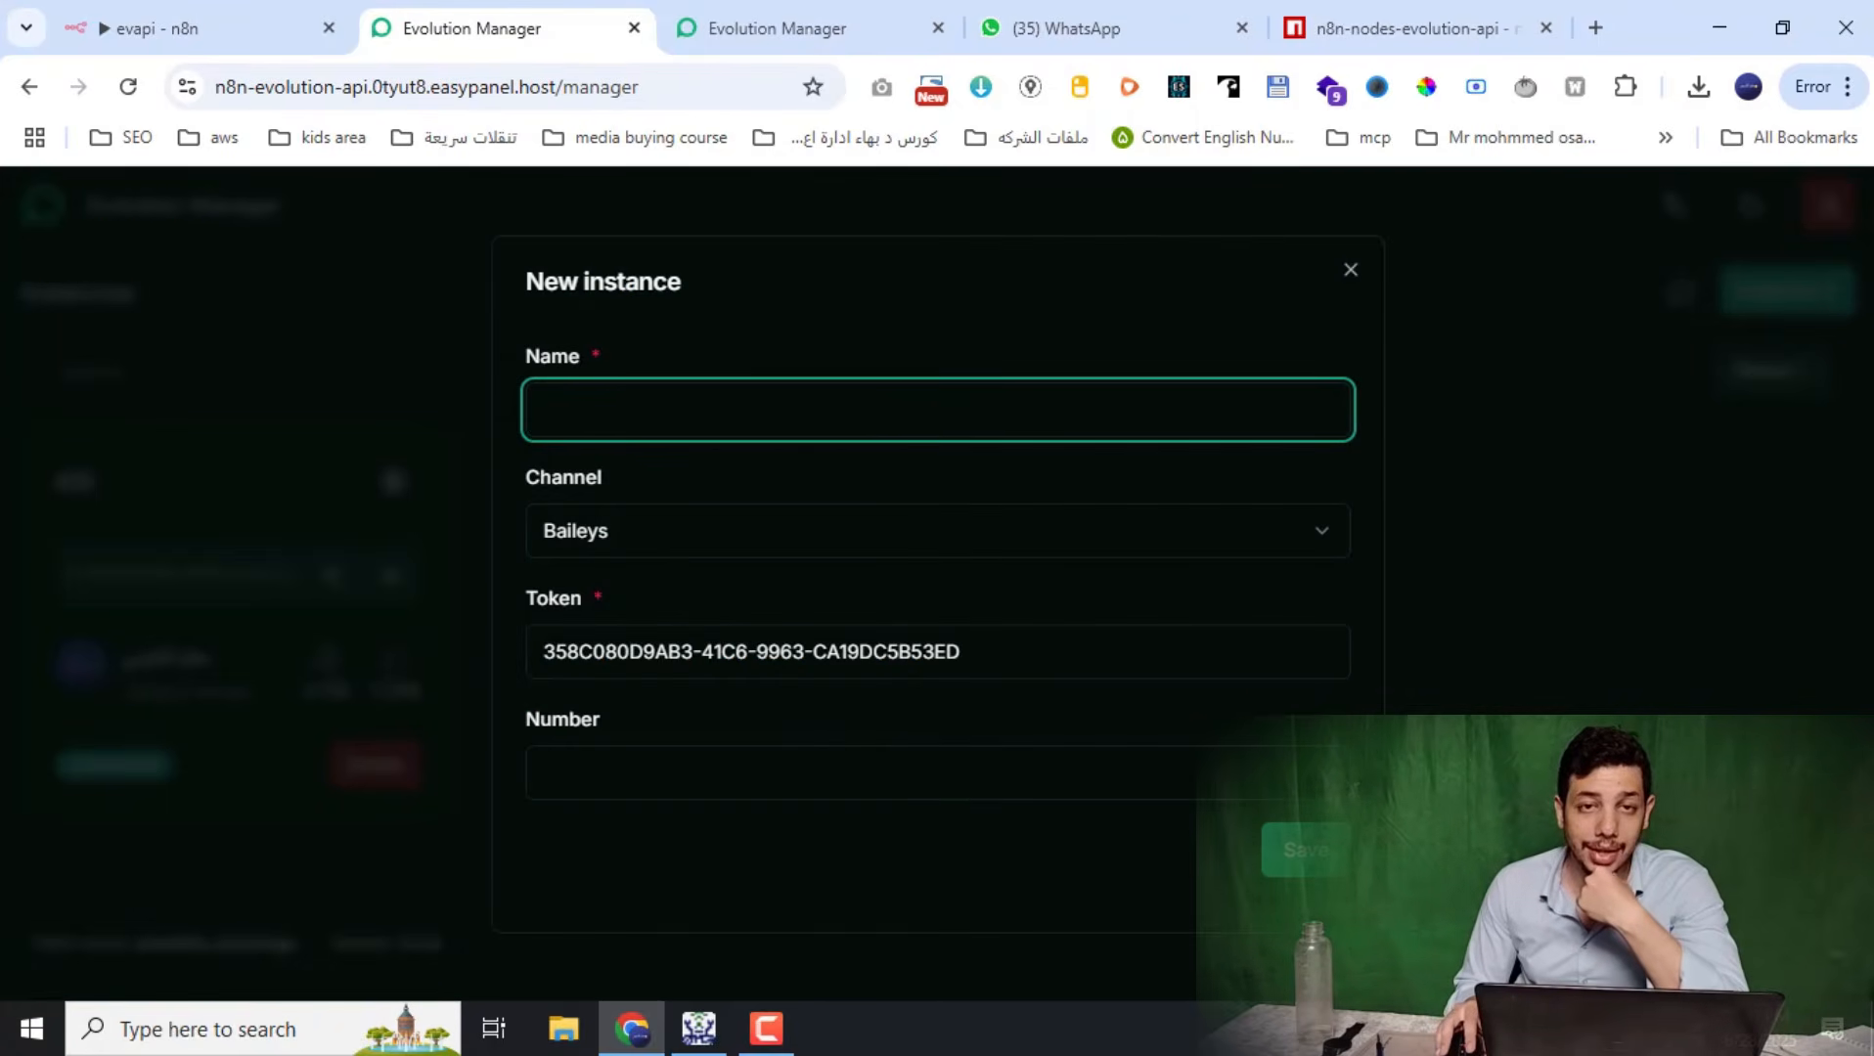
pyautogui.click(1600, 549)
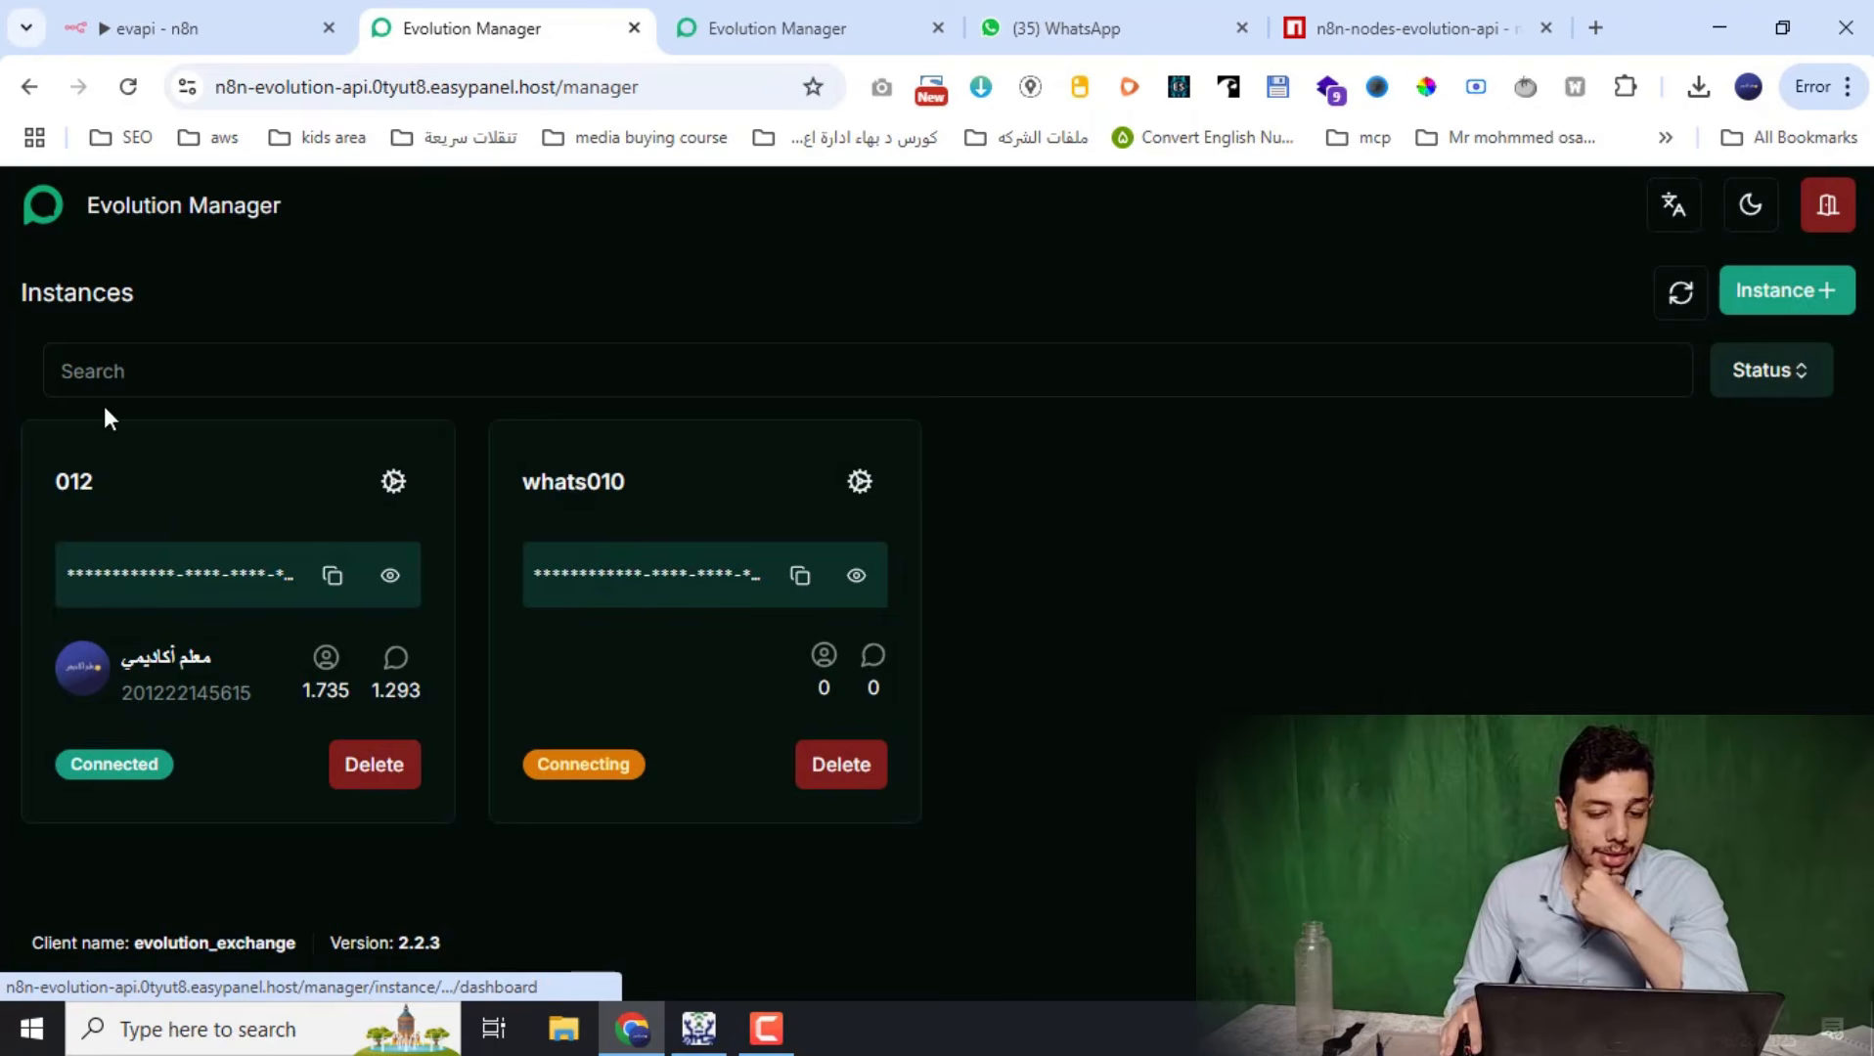
pyautogui.click(222, 22)
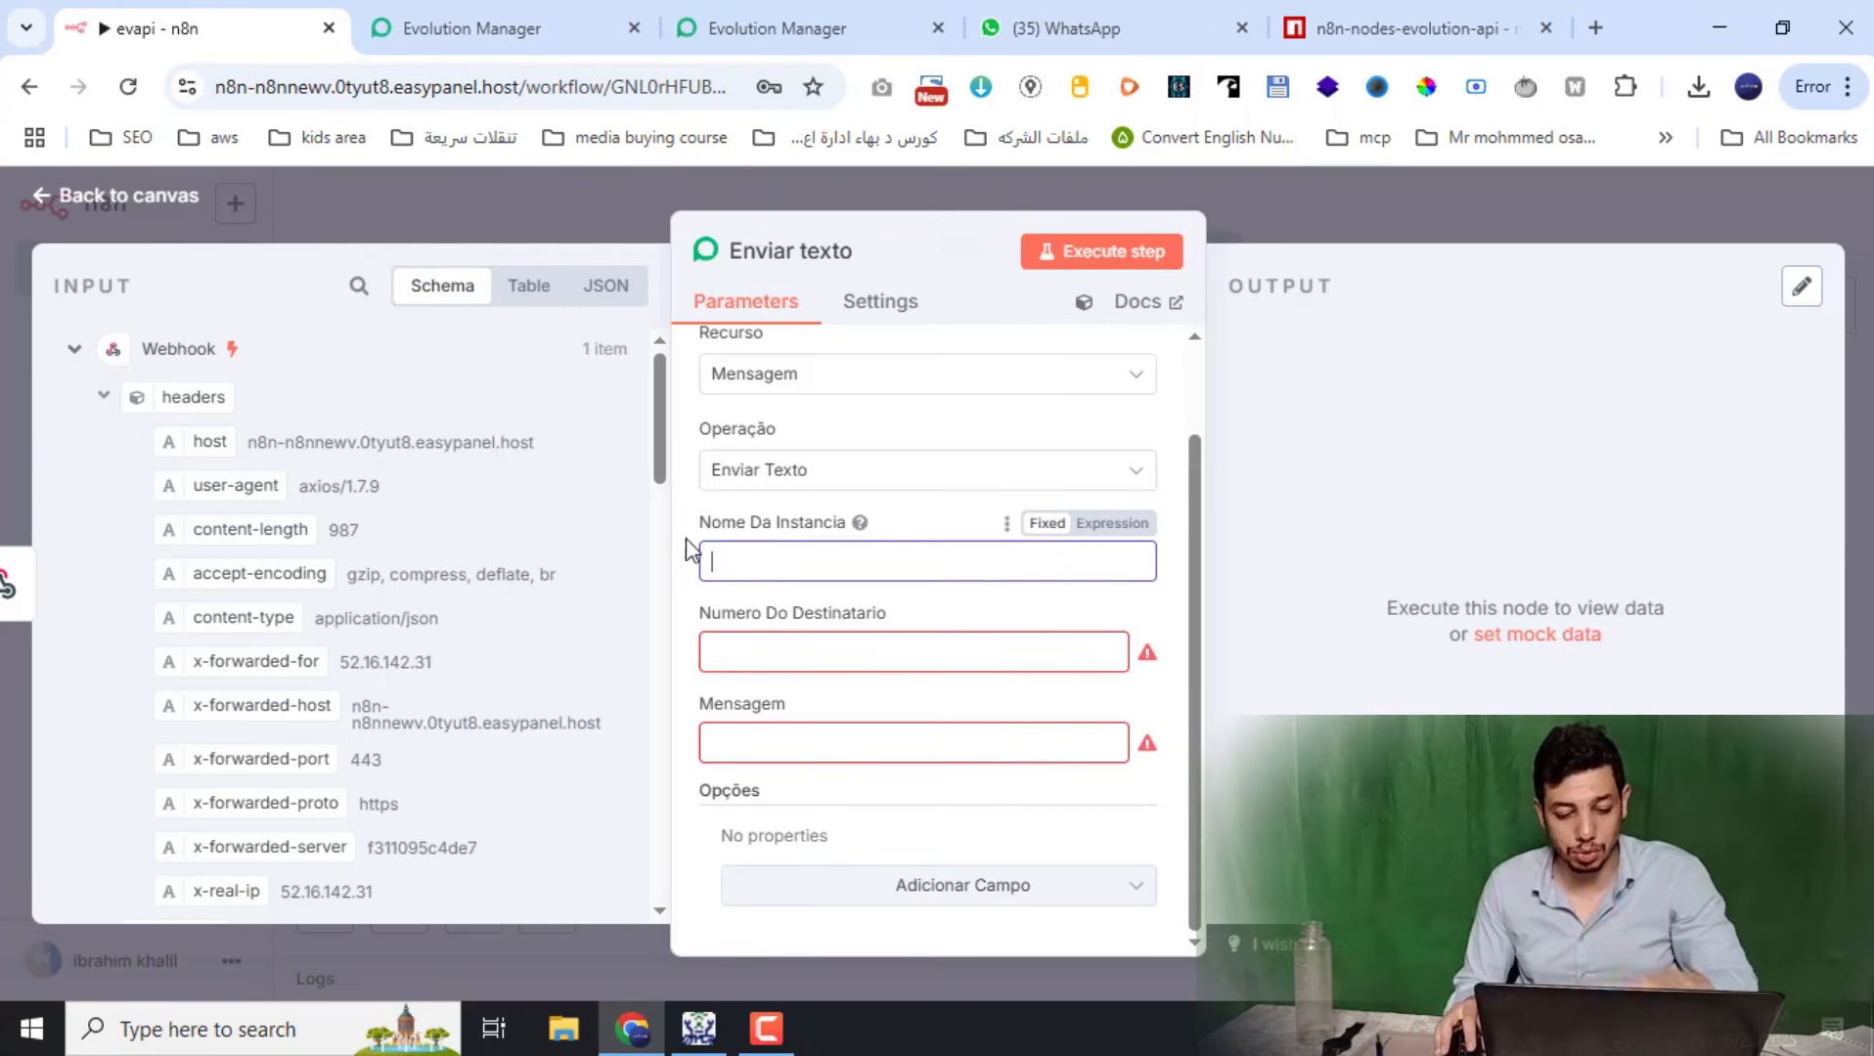
# Set Nome Da Instancia to 012 and map the Webhook's remoteJid into Numero Do Destinatario
pyautogui.write('012')
pyautogui.click(769, 648)
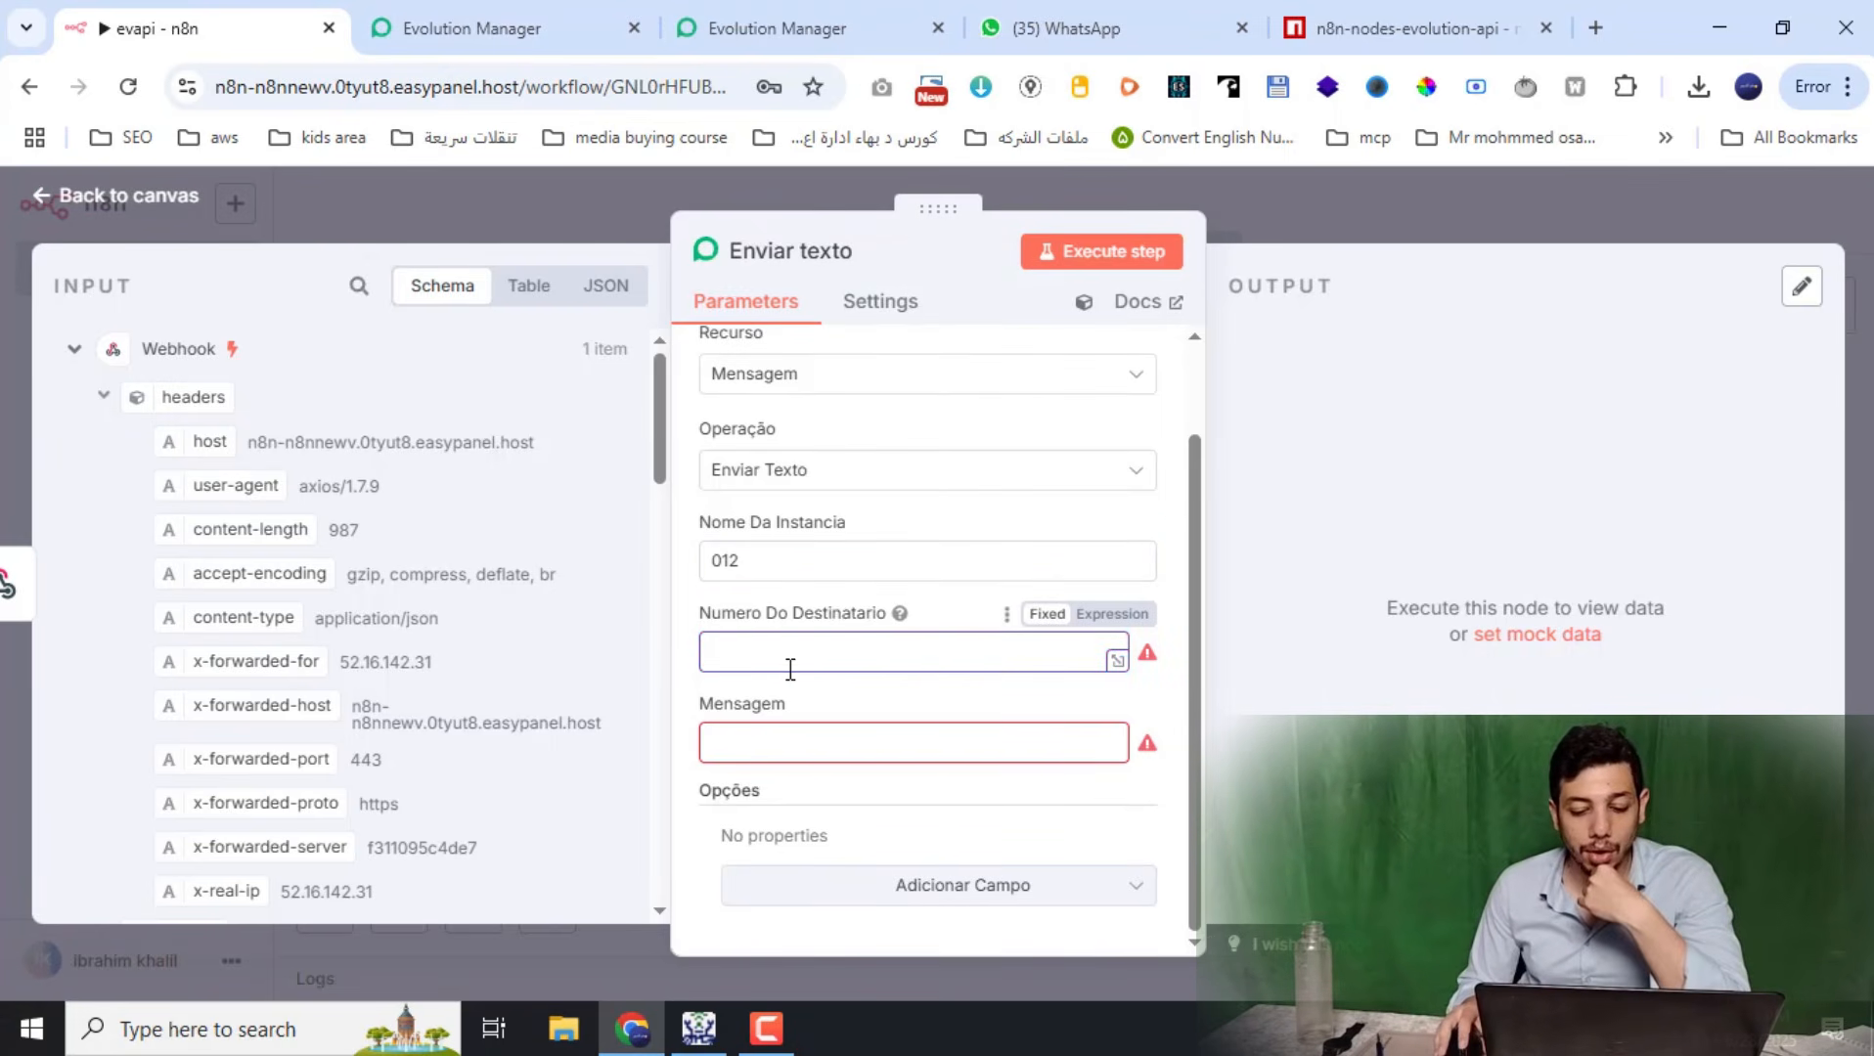
pyautogui.scroll(-3, 432, 670)
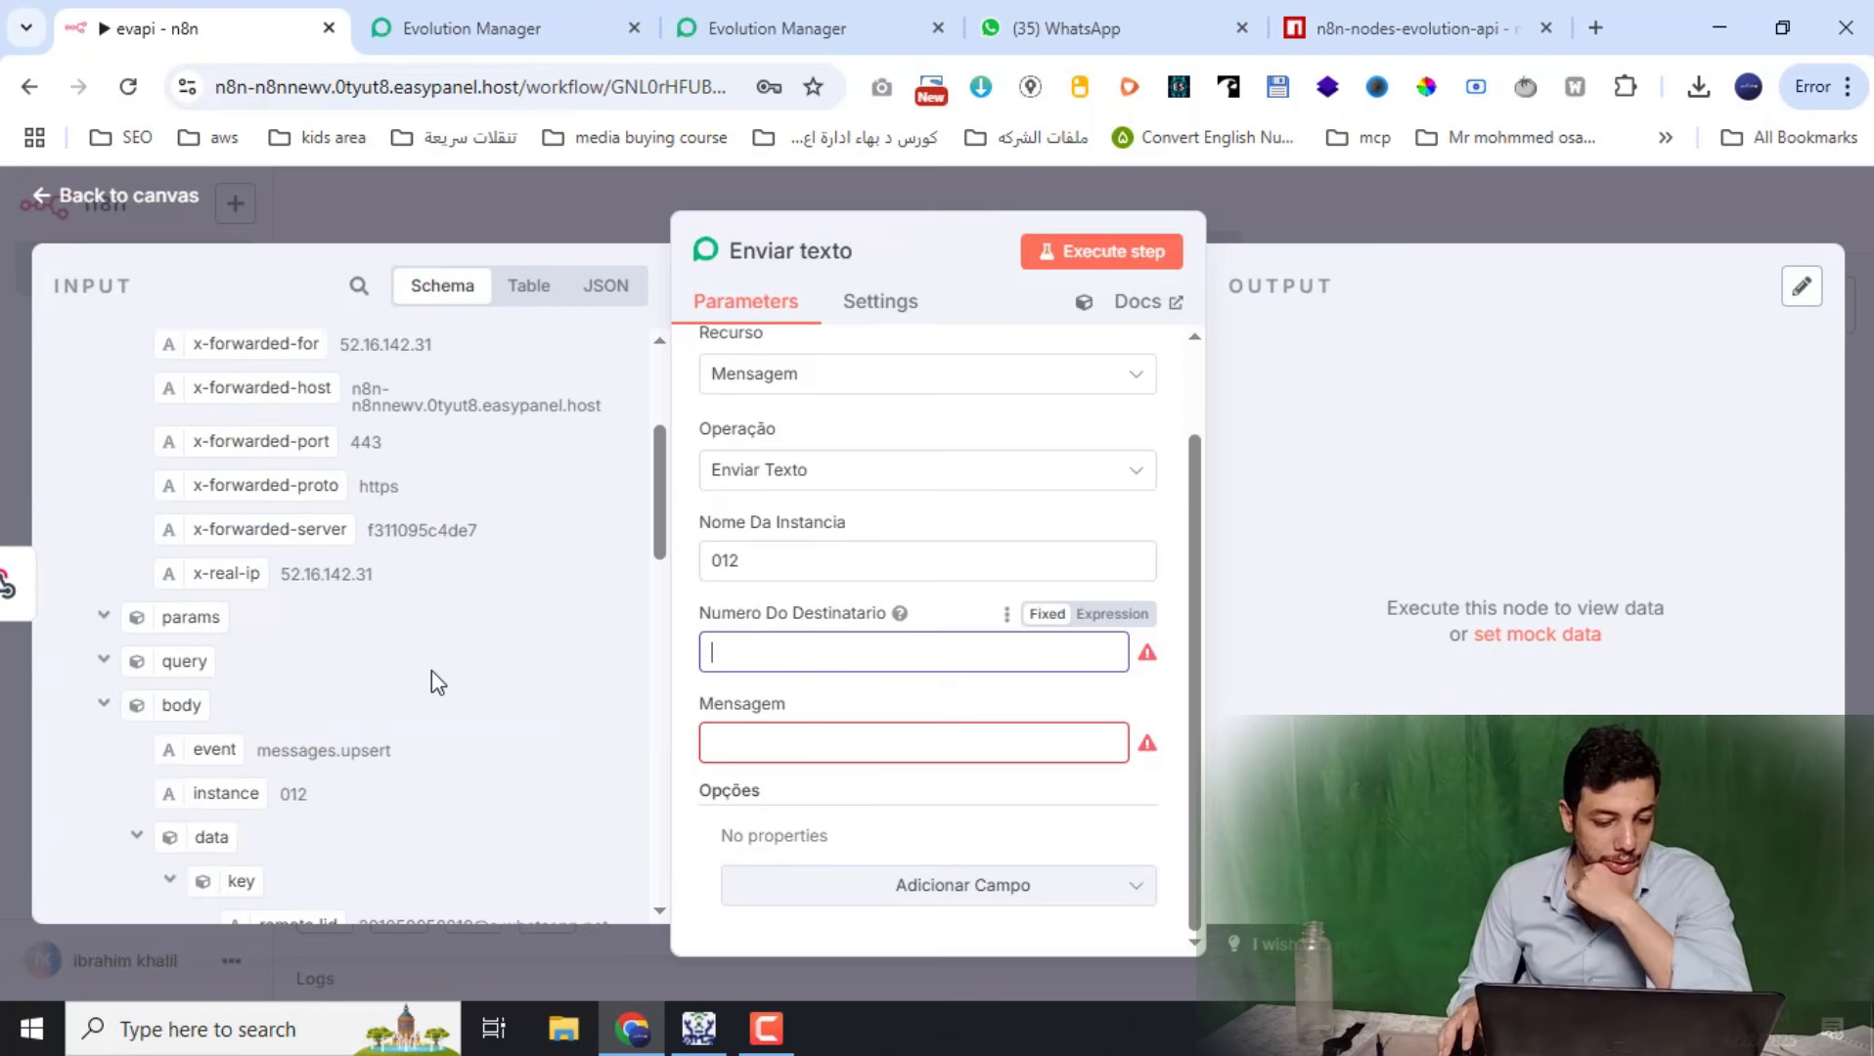
pyautogui.scroll(-3, 432, 671)
pyautogui.scroll(-5, 394, 563)
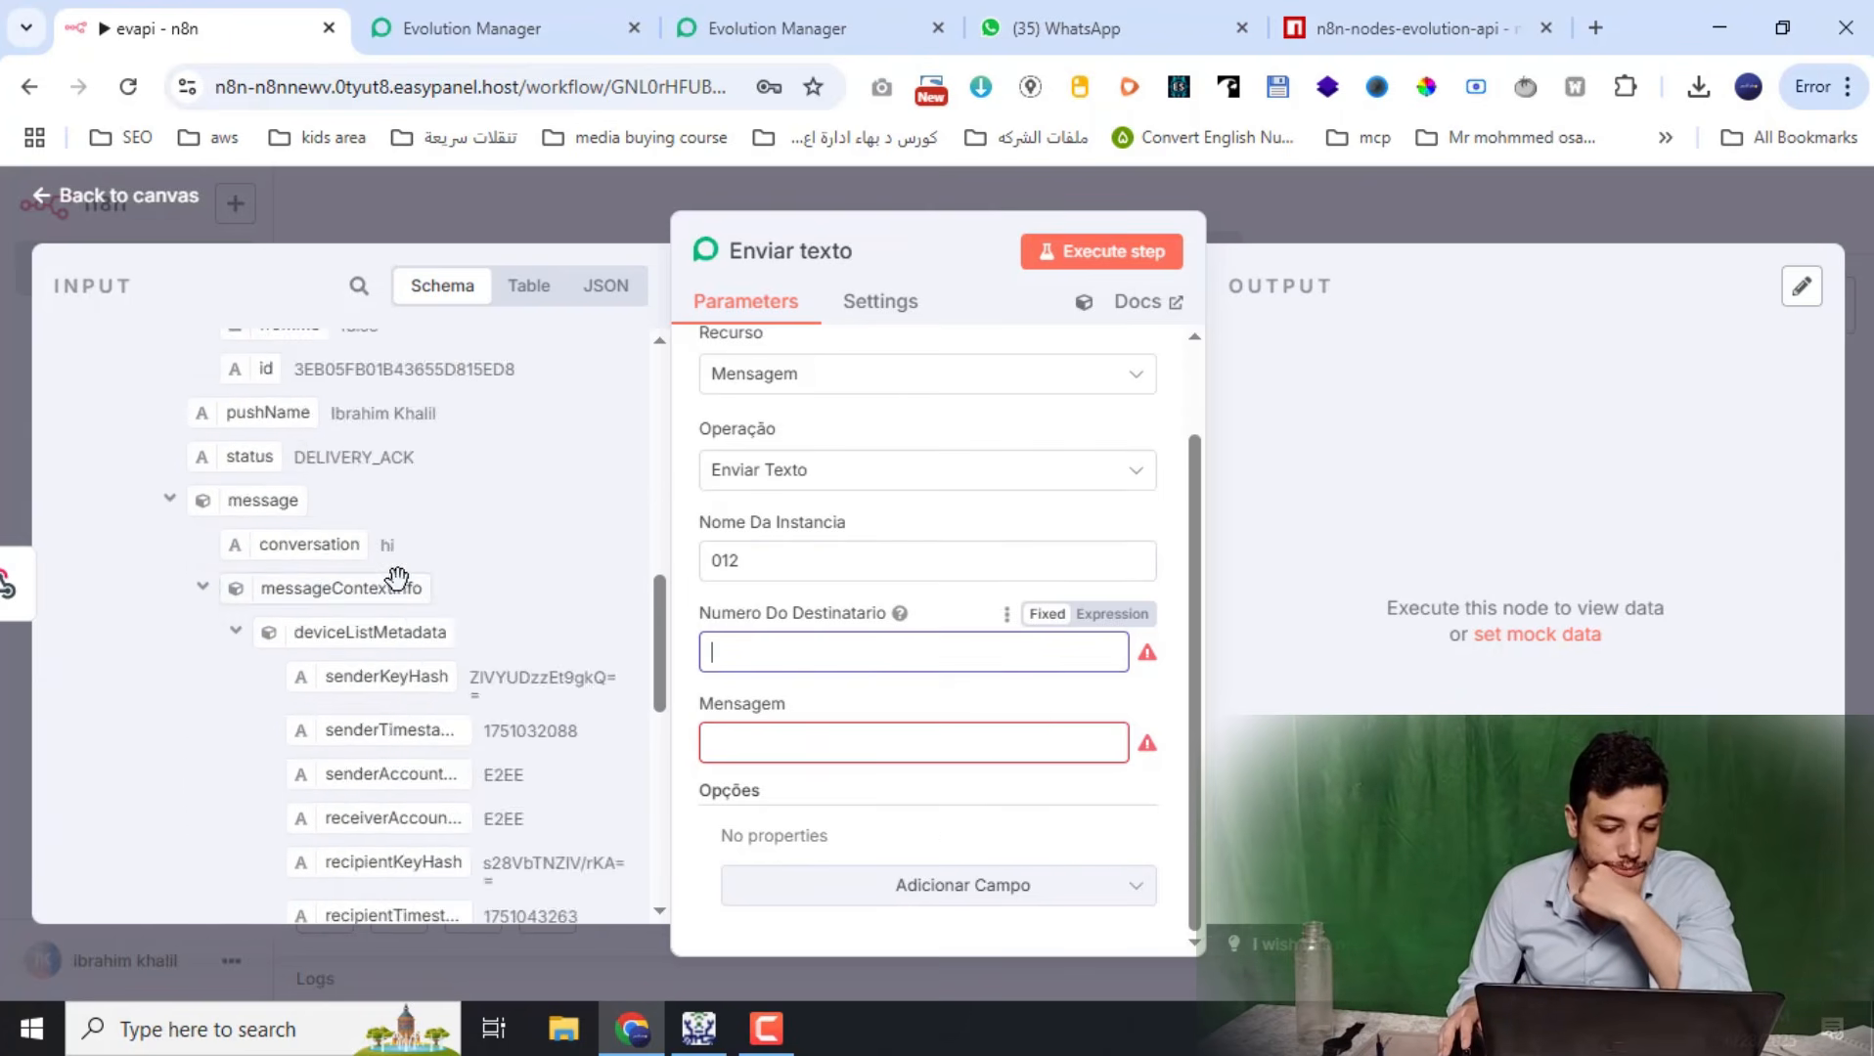
pyautogui.scroll(3, 419, 614)
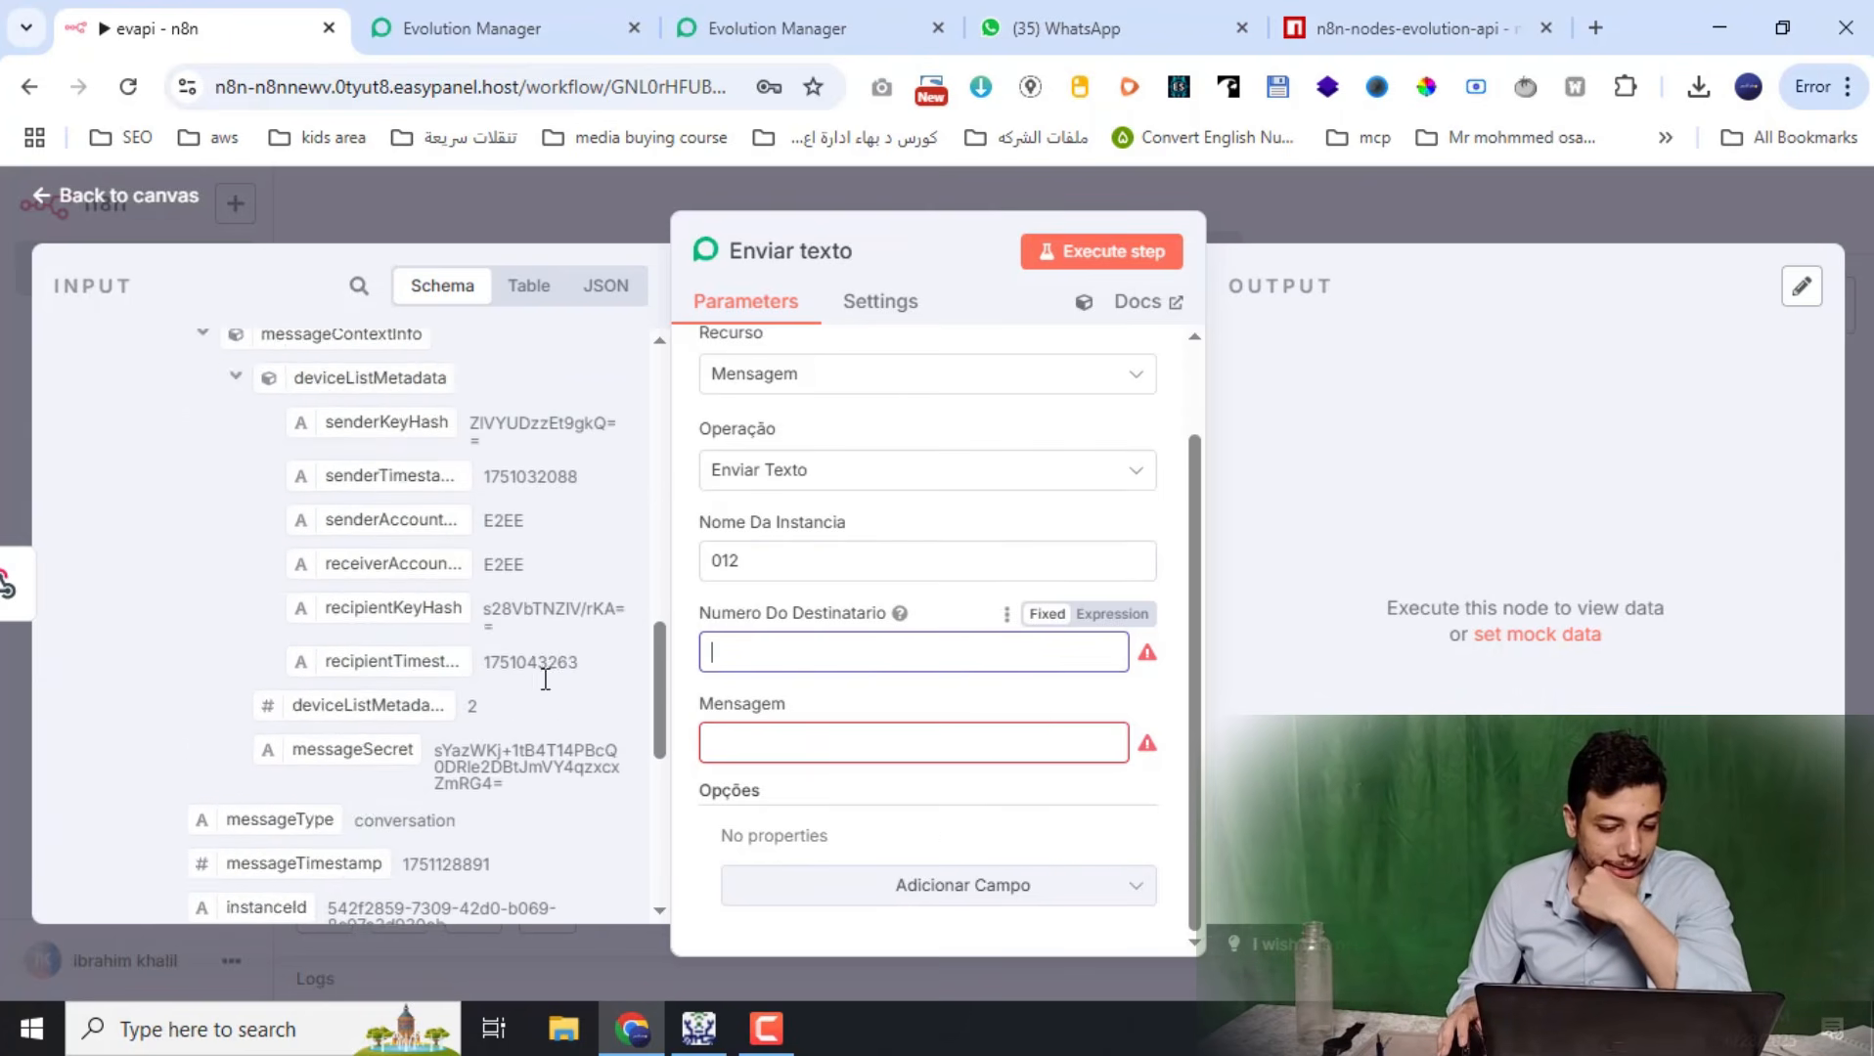
pyautogui.scroll(5, 203, 630)
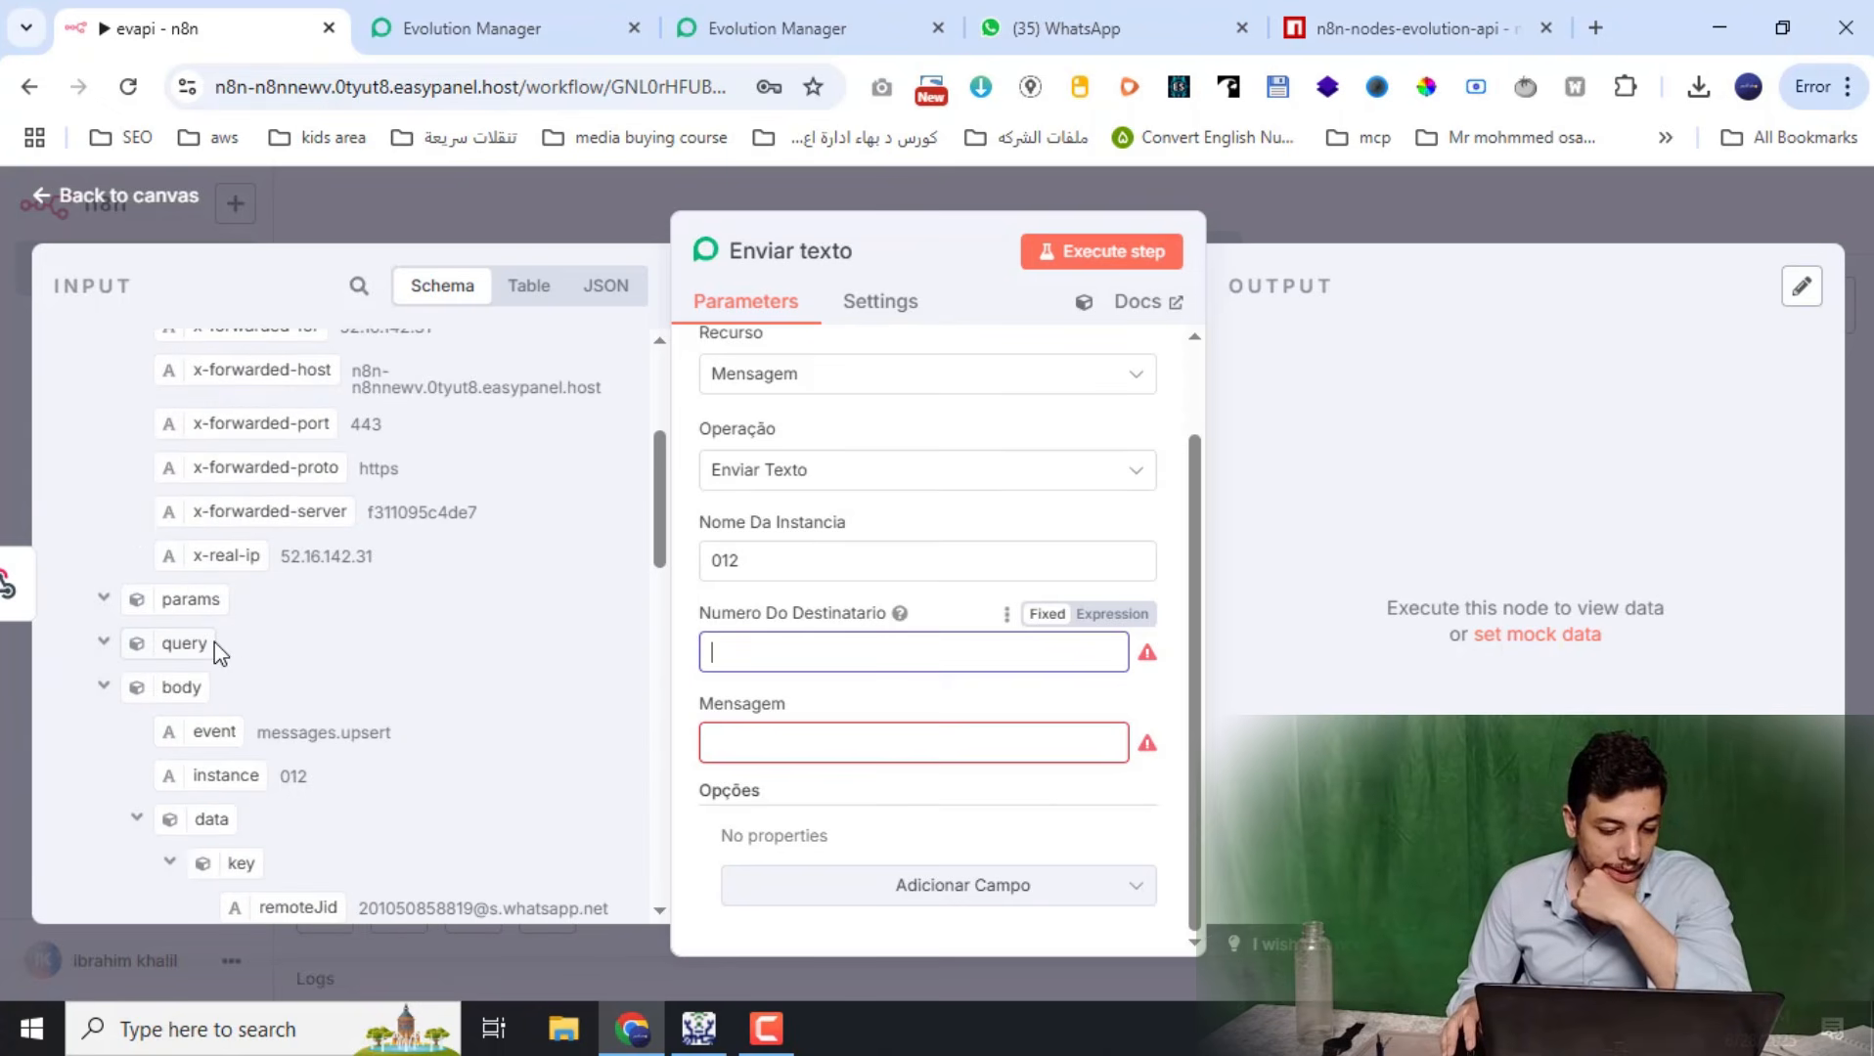
pyautogui.scroll(-3, 214, 642)
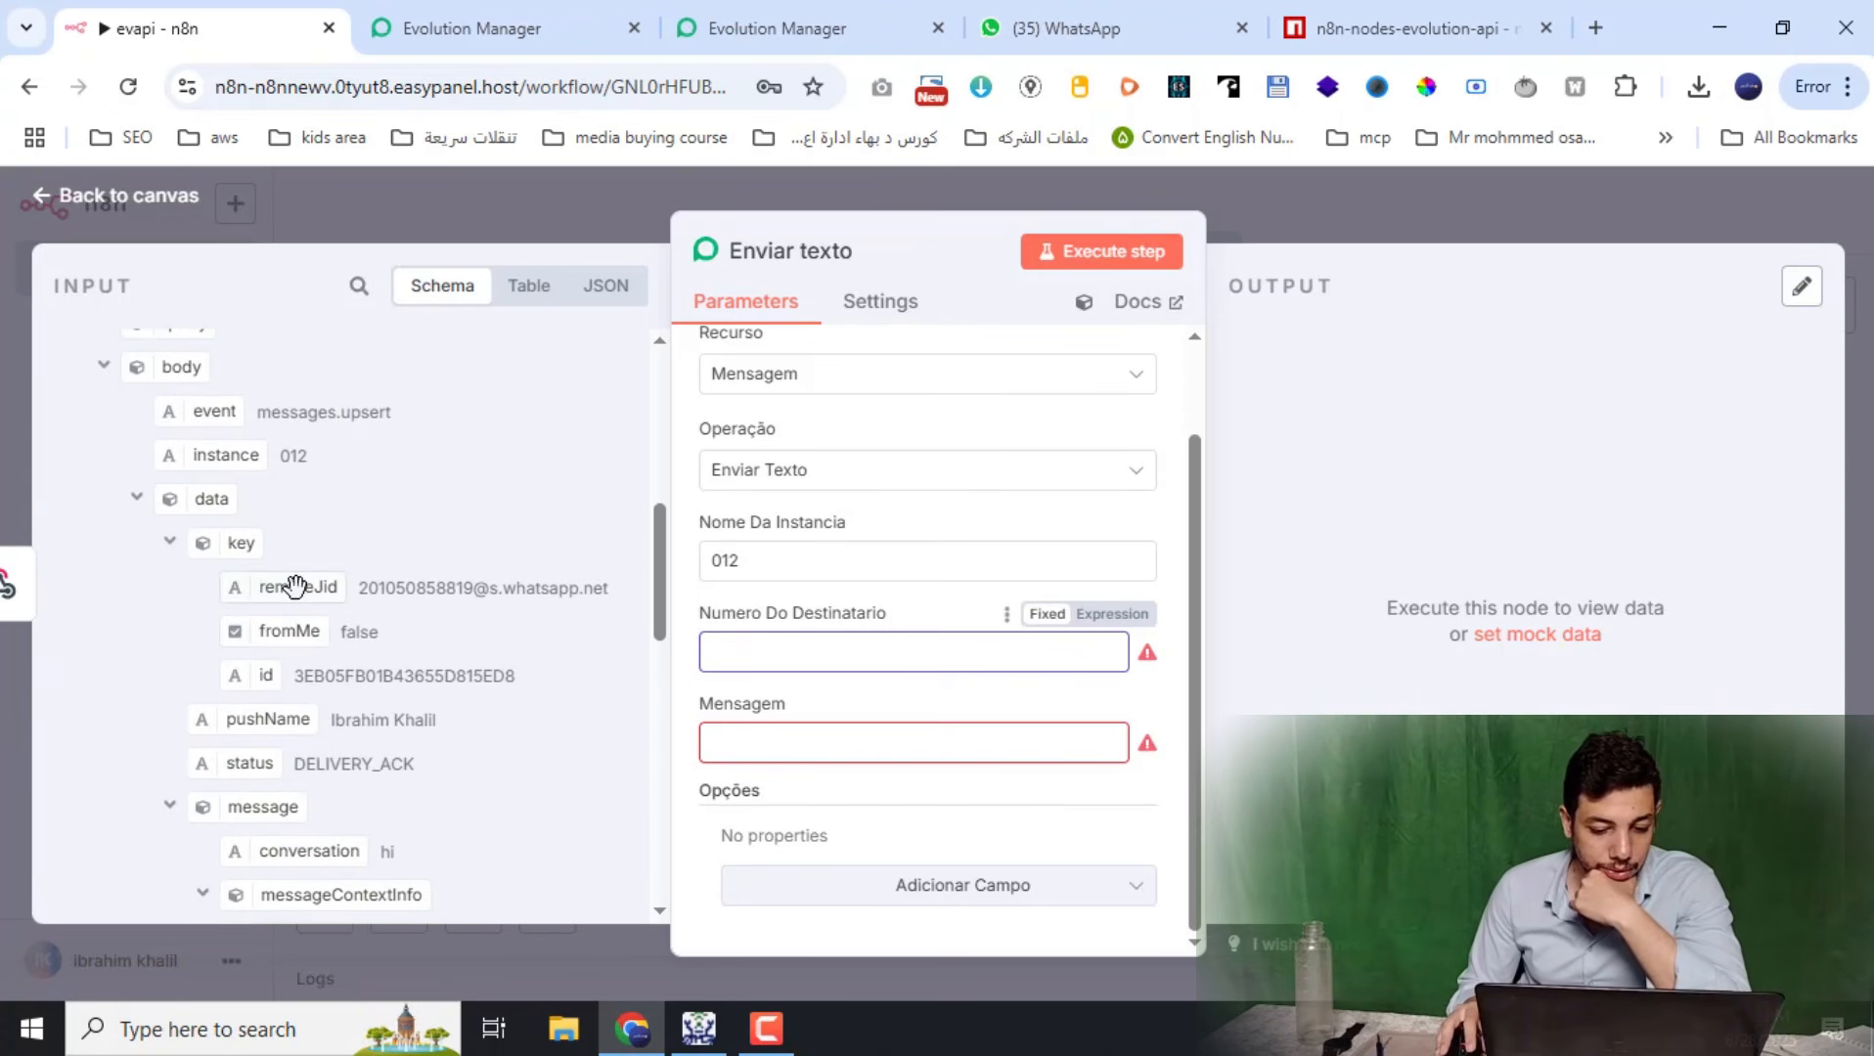
pyautogui.moveTo(295, 586); pyautogui.dragTo(782, 653)
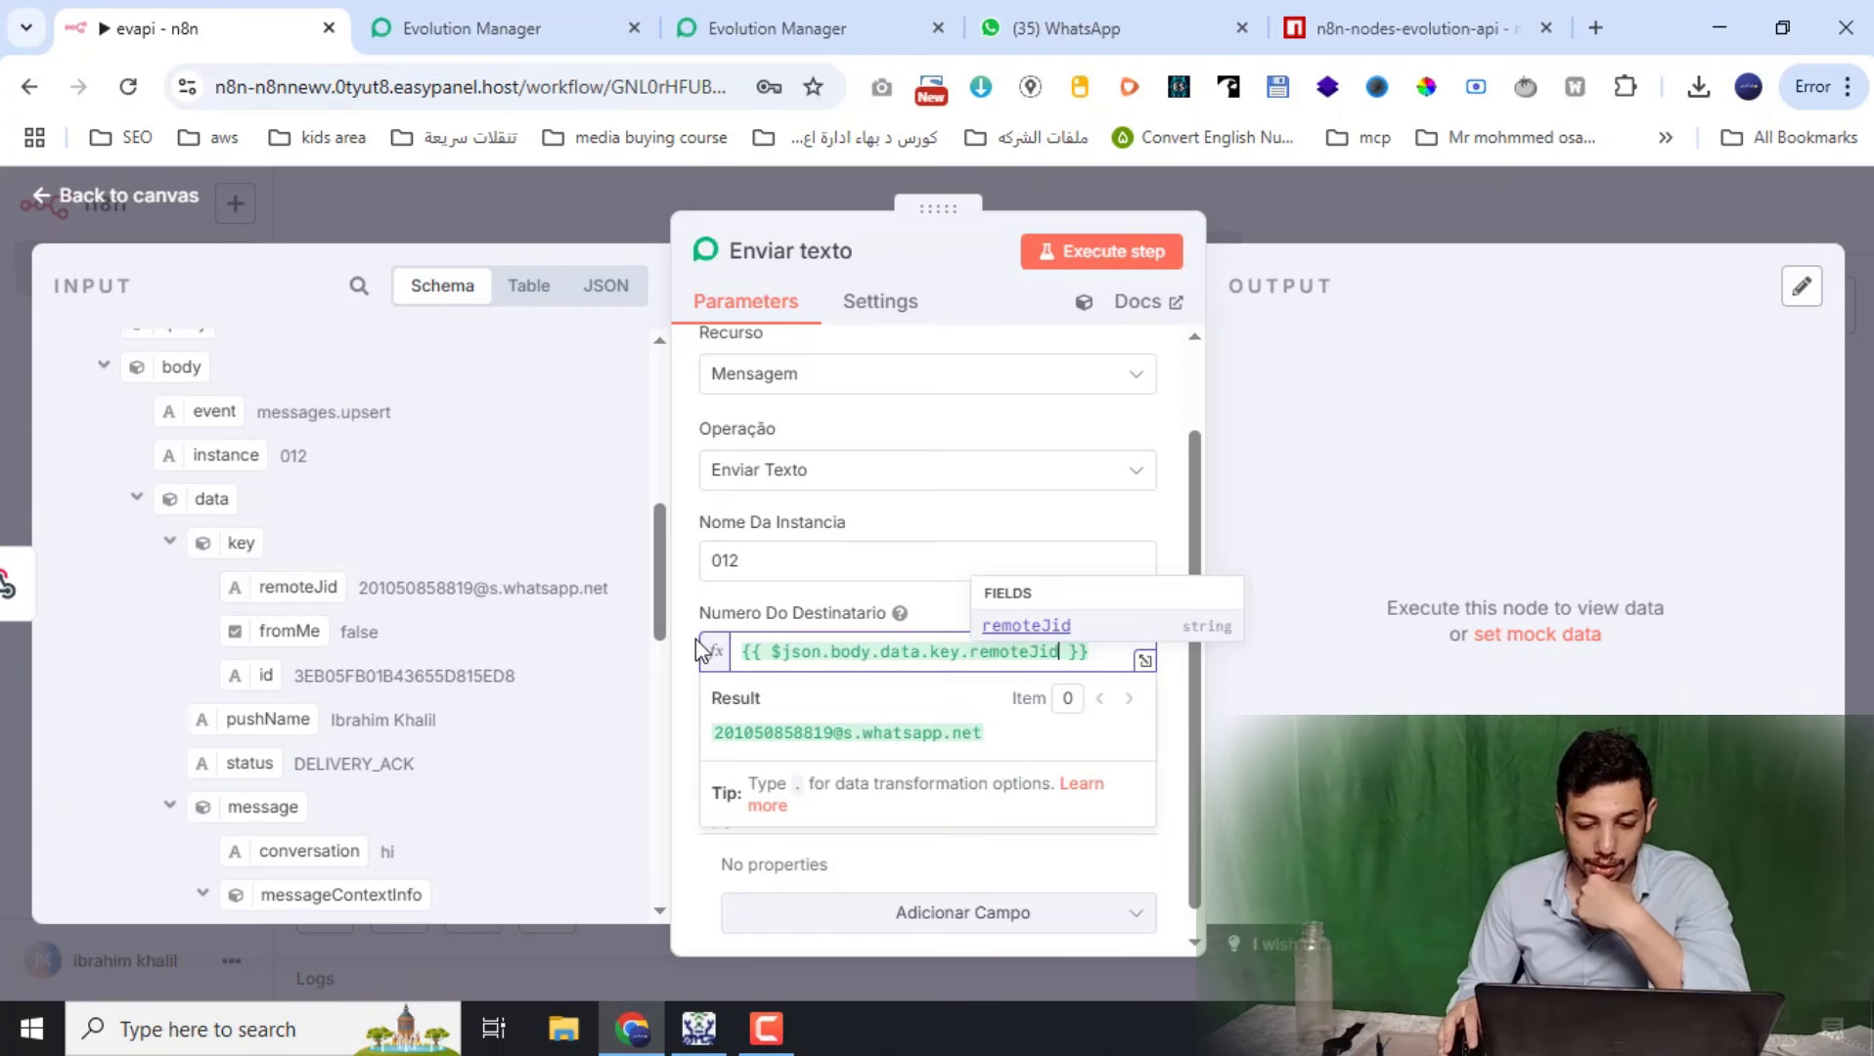
pyautogui.click(703, 612)
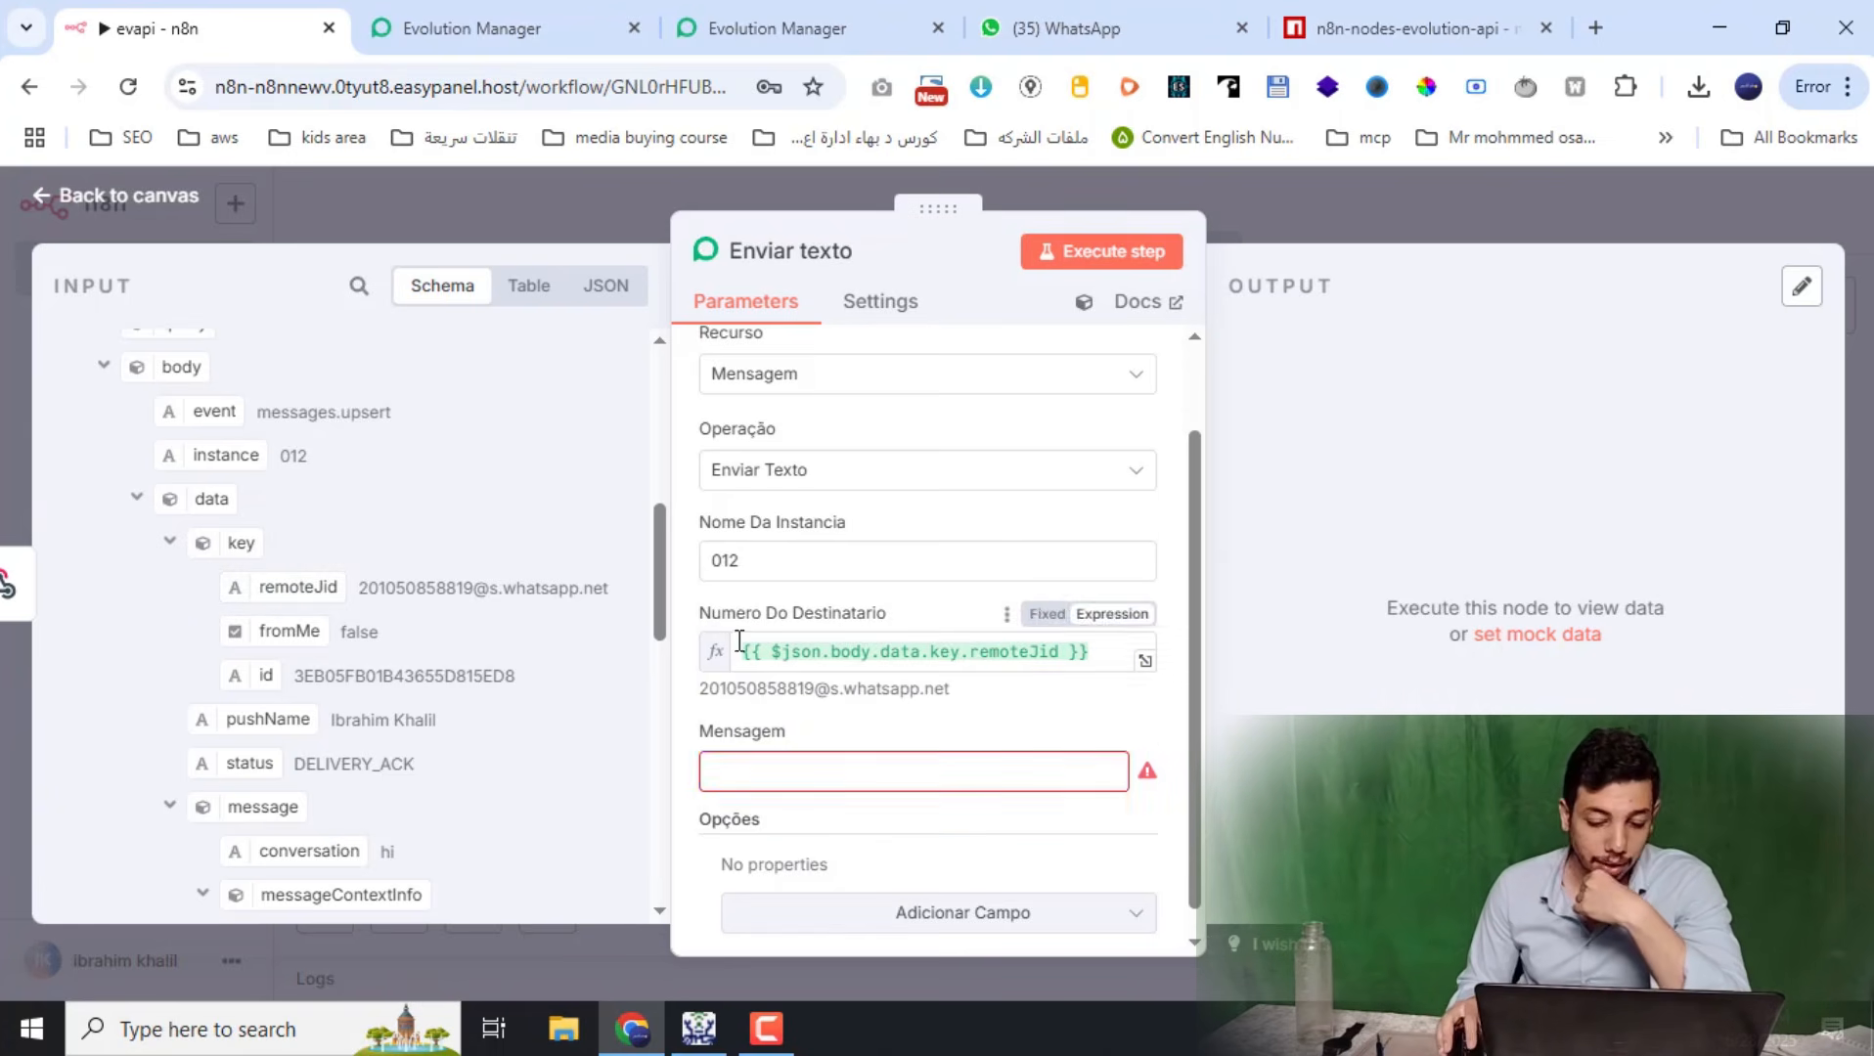
# Set the message to 'hi', execute the step, and confirm the hi message arrived on WhatsApp
pyautogui.click(819, 755)
pyautogui.scroll(-1, 819, 748)
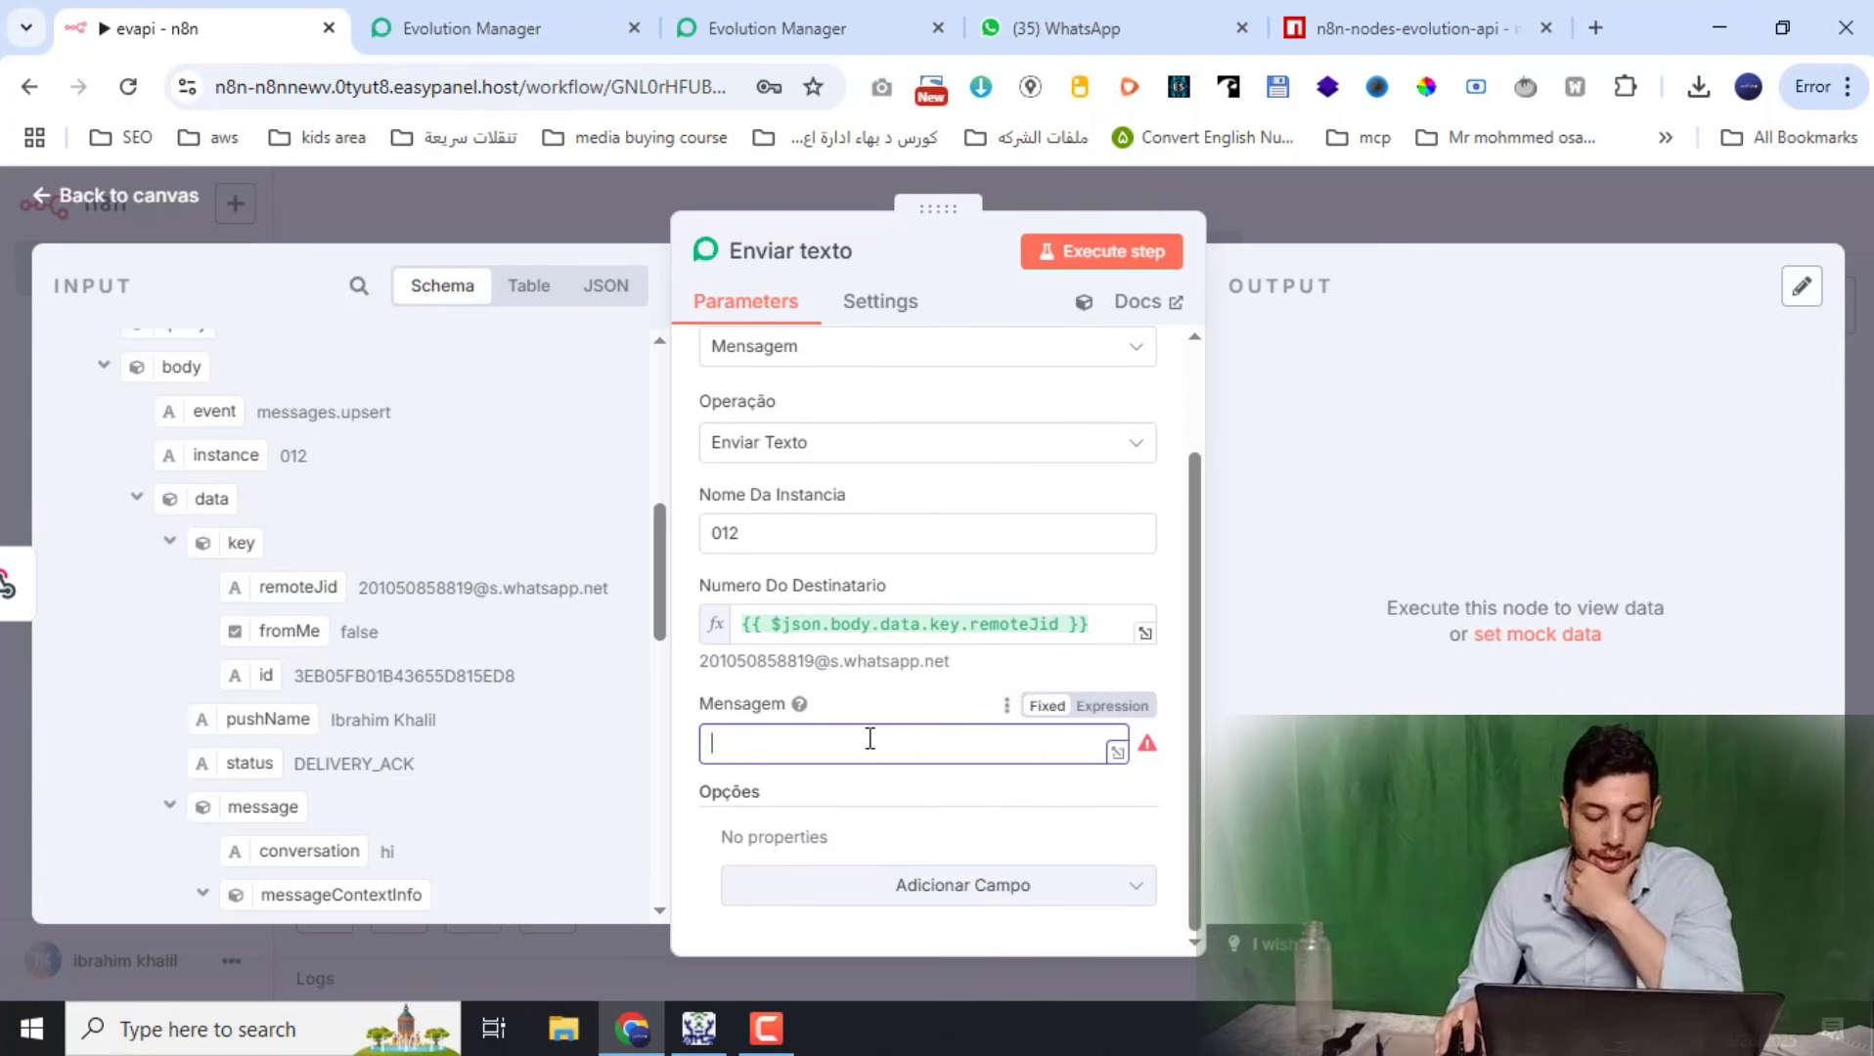
pyautogui.write('hi')
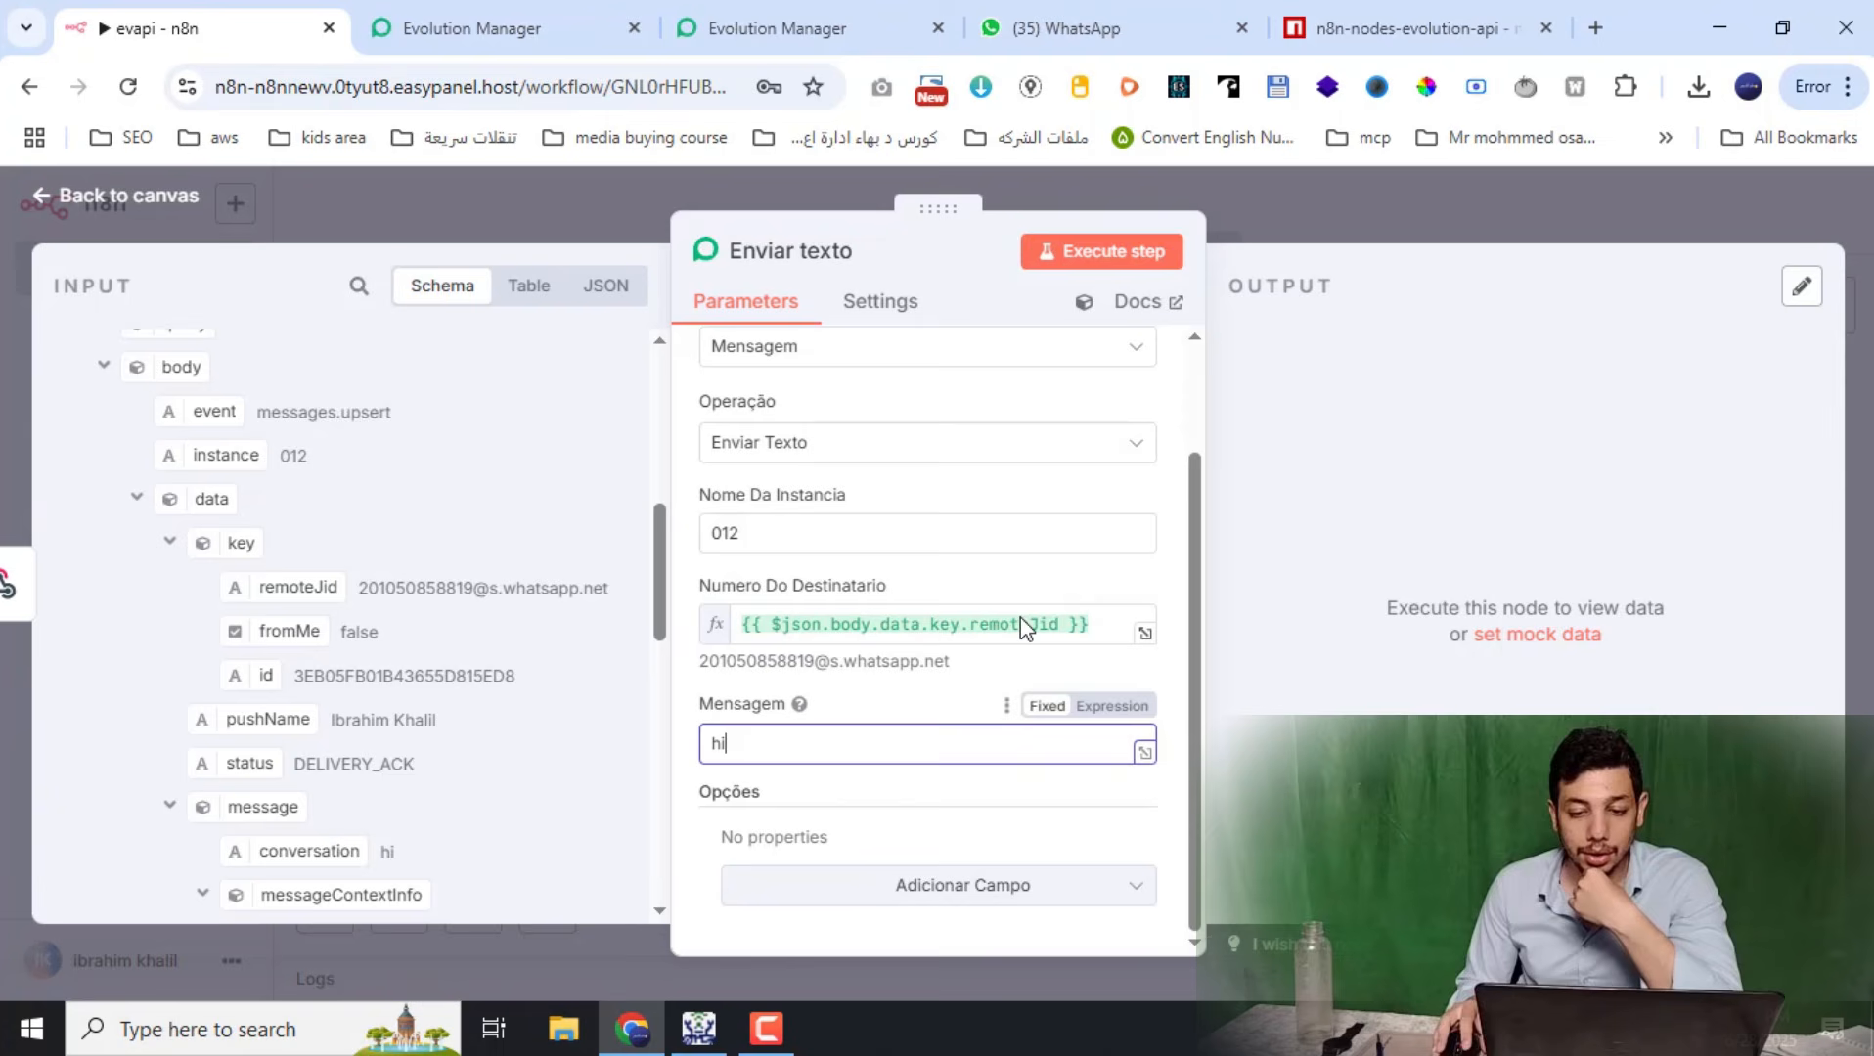
pyautogui.click(1115, 254)
pyautogui.click(1149, 29)
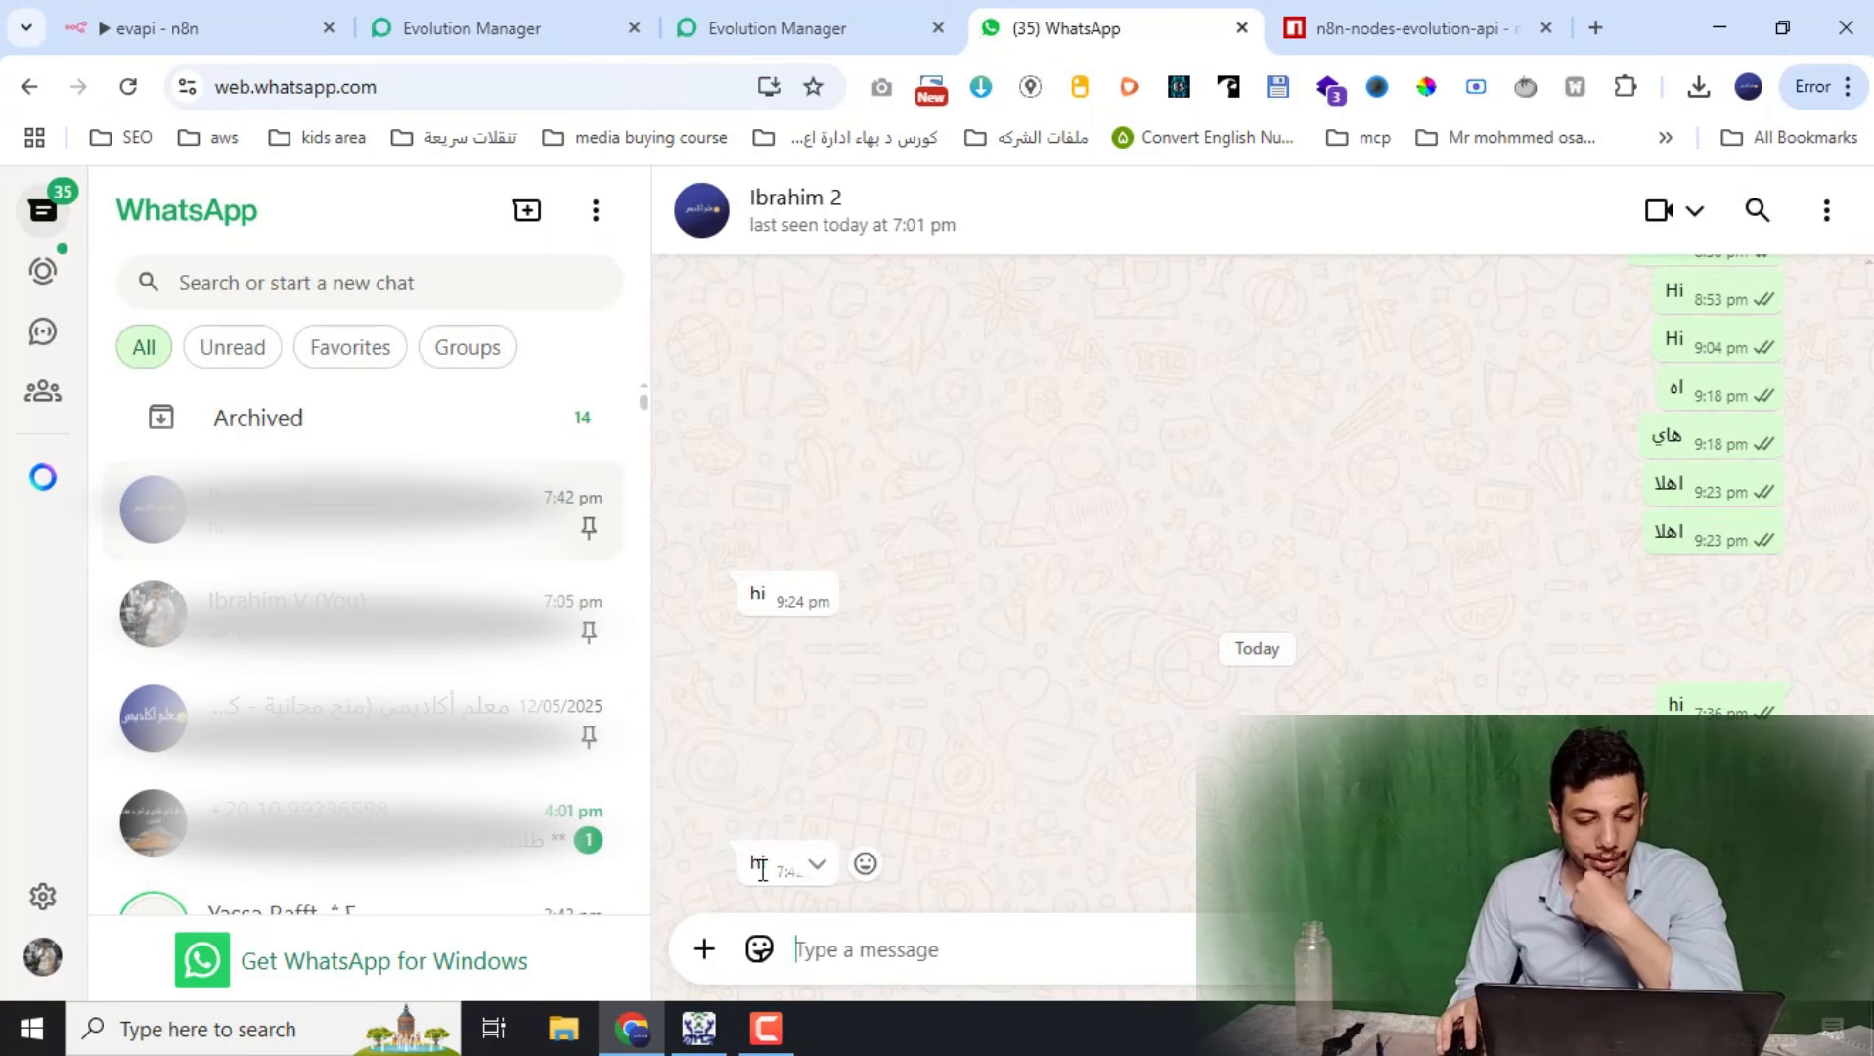
pyautogui.doubleClick(759, 864)
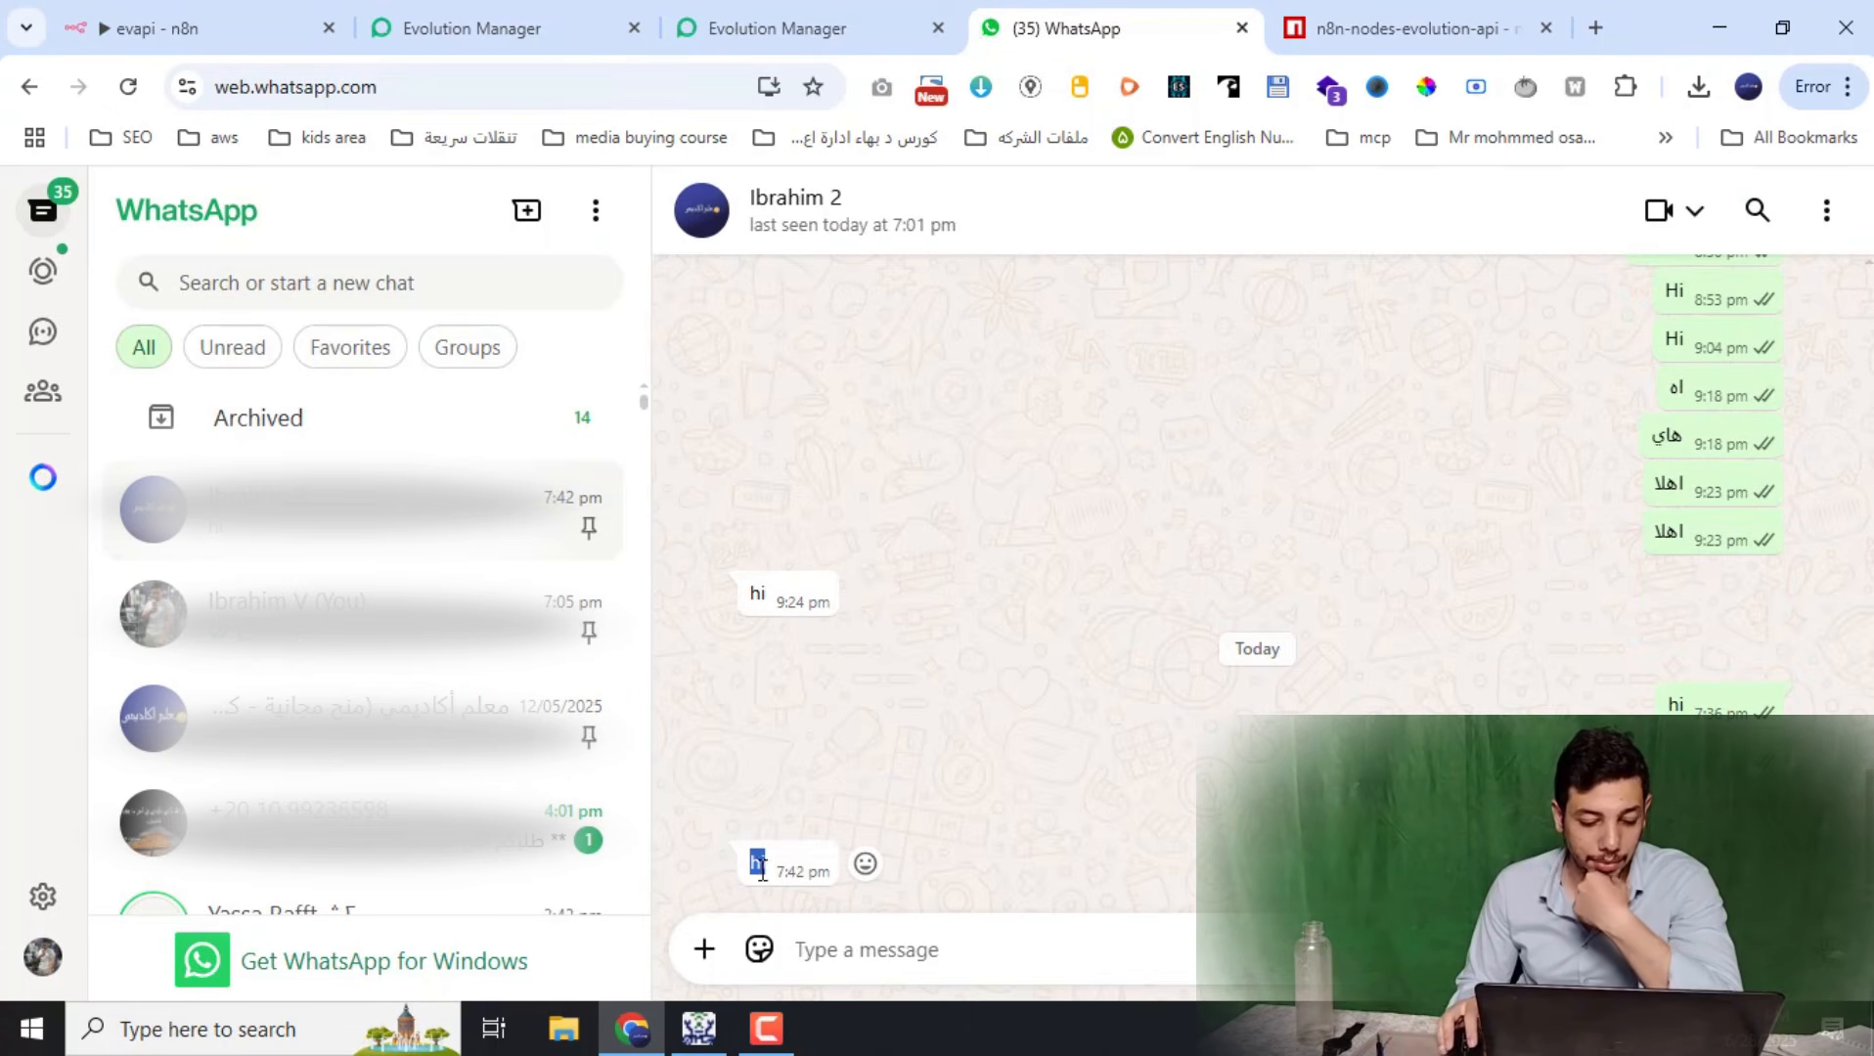
pyautogui.click(270, 12)
# Insert an AI Agent node on the connection between Webhook and Enviar texto
pyautogui.press('Escape')
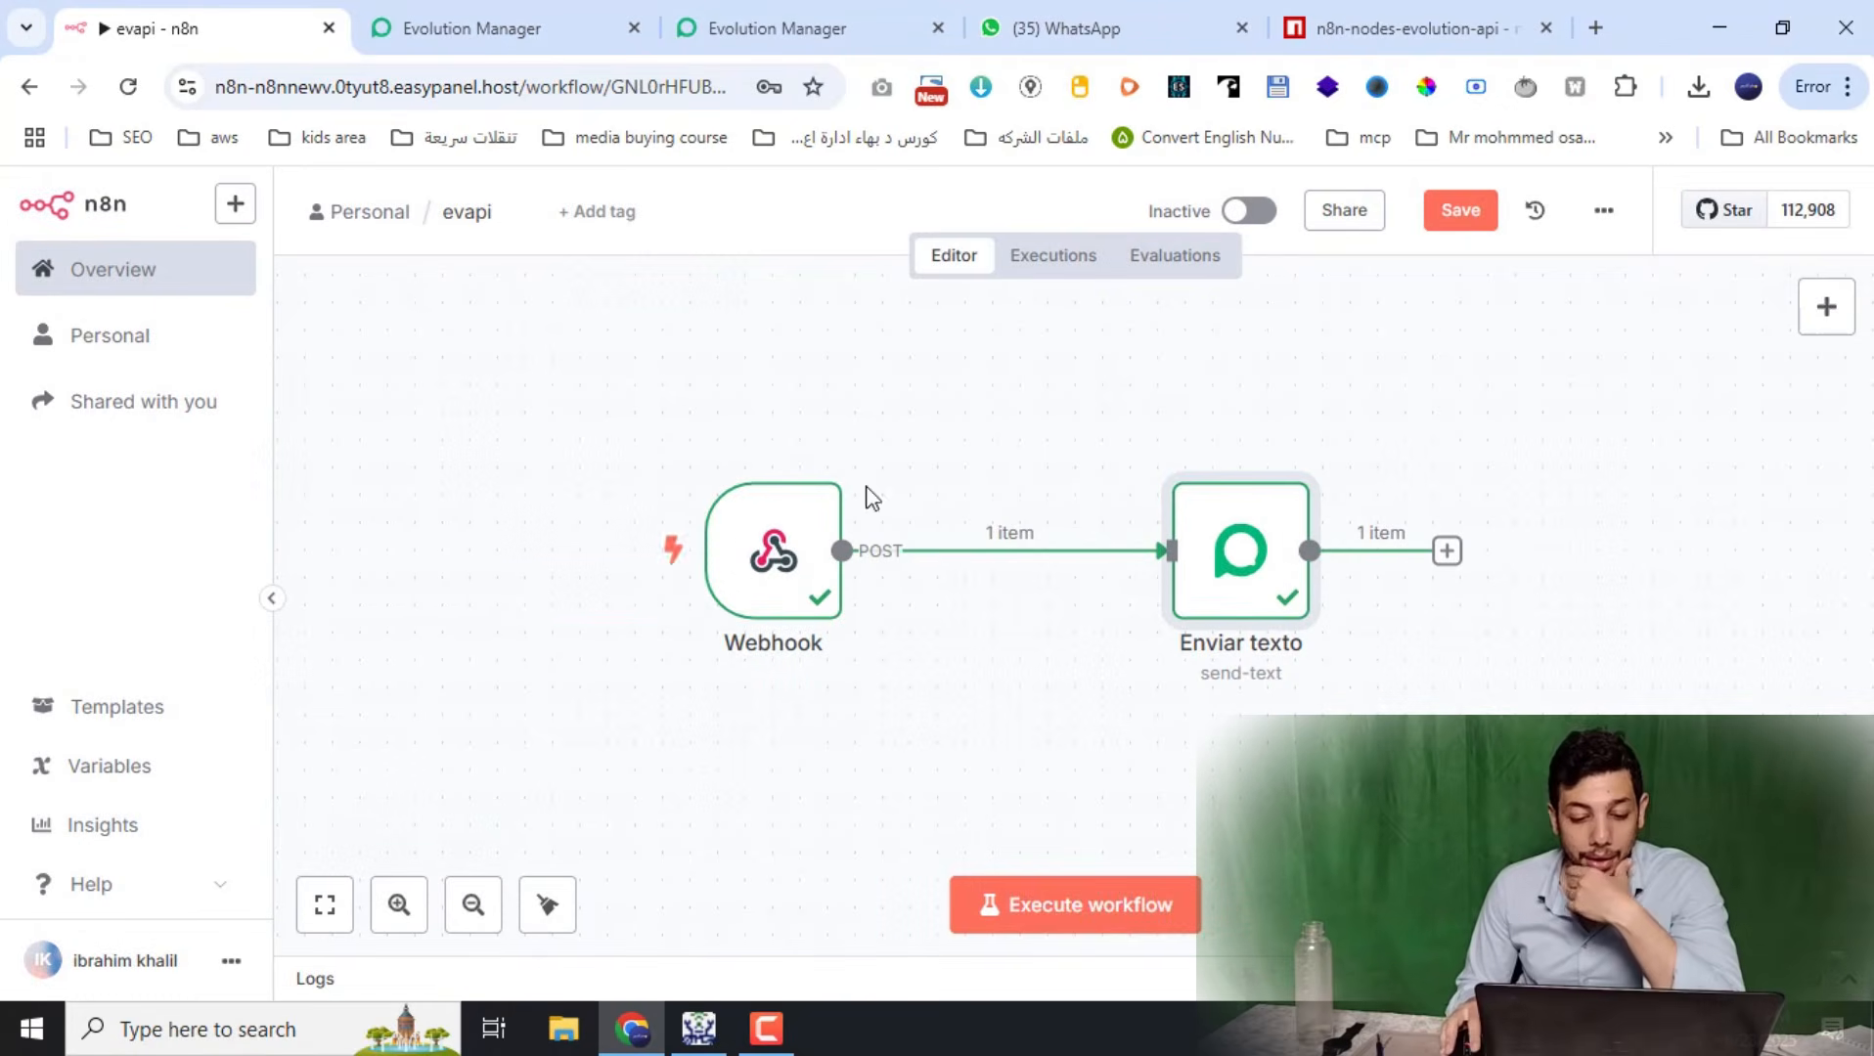
pyautogui.moveTo(783, 518); pyautogui.dragTo(590, 518)
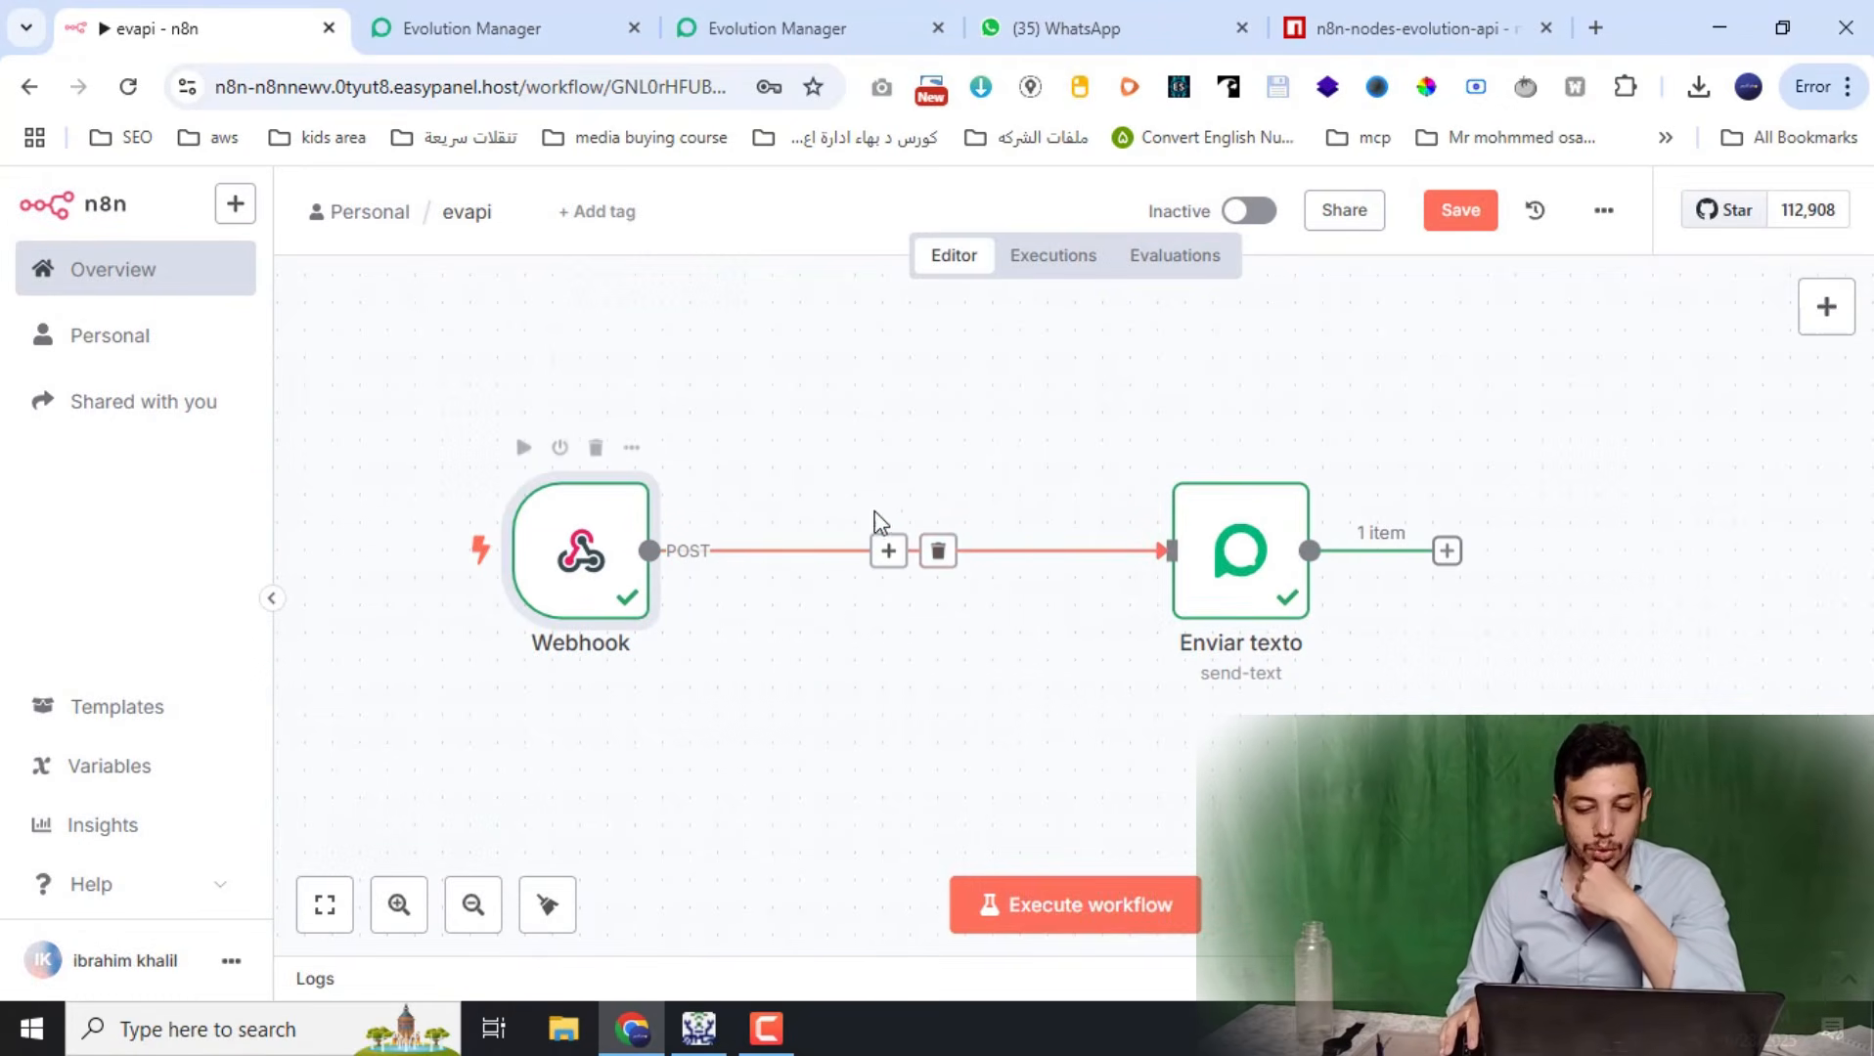
pyautogui.click(890, 556)
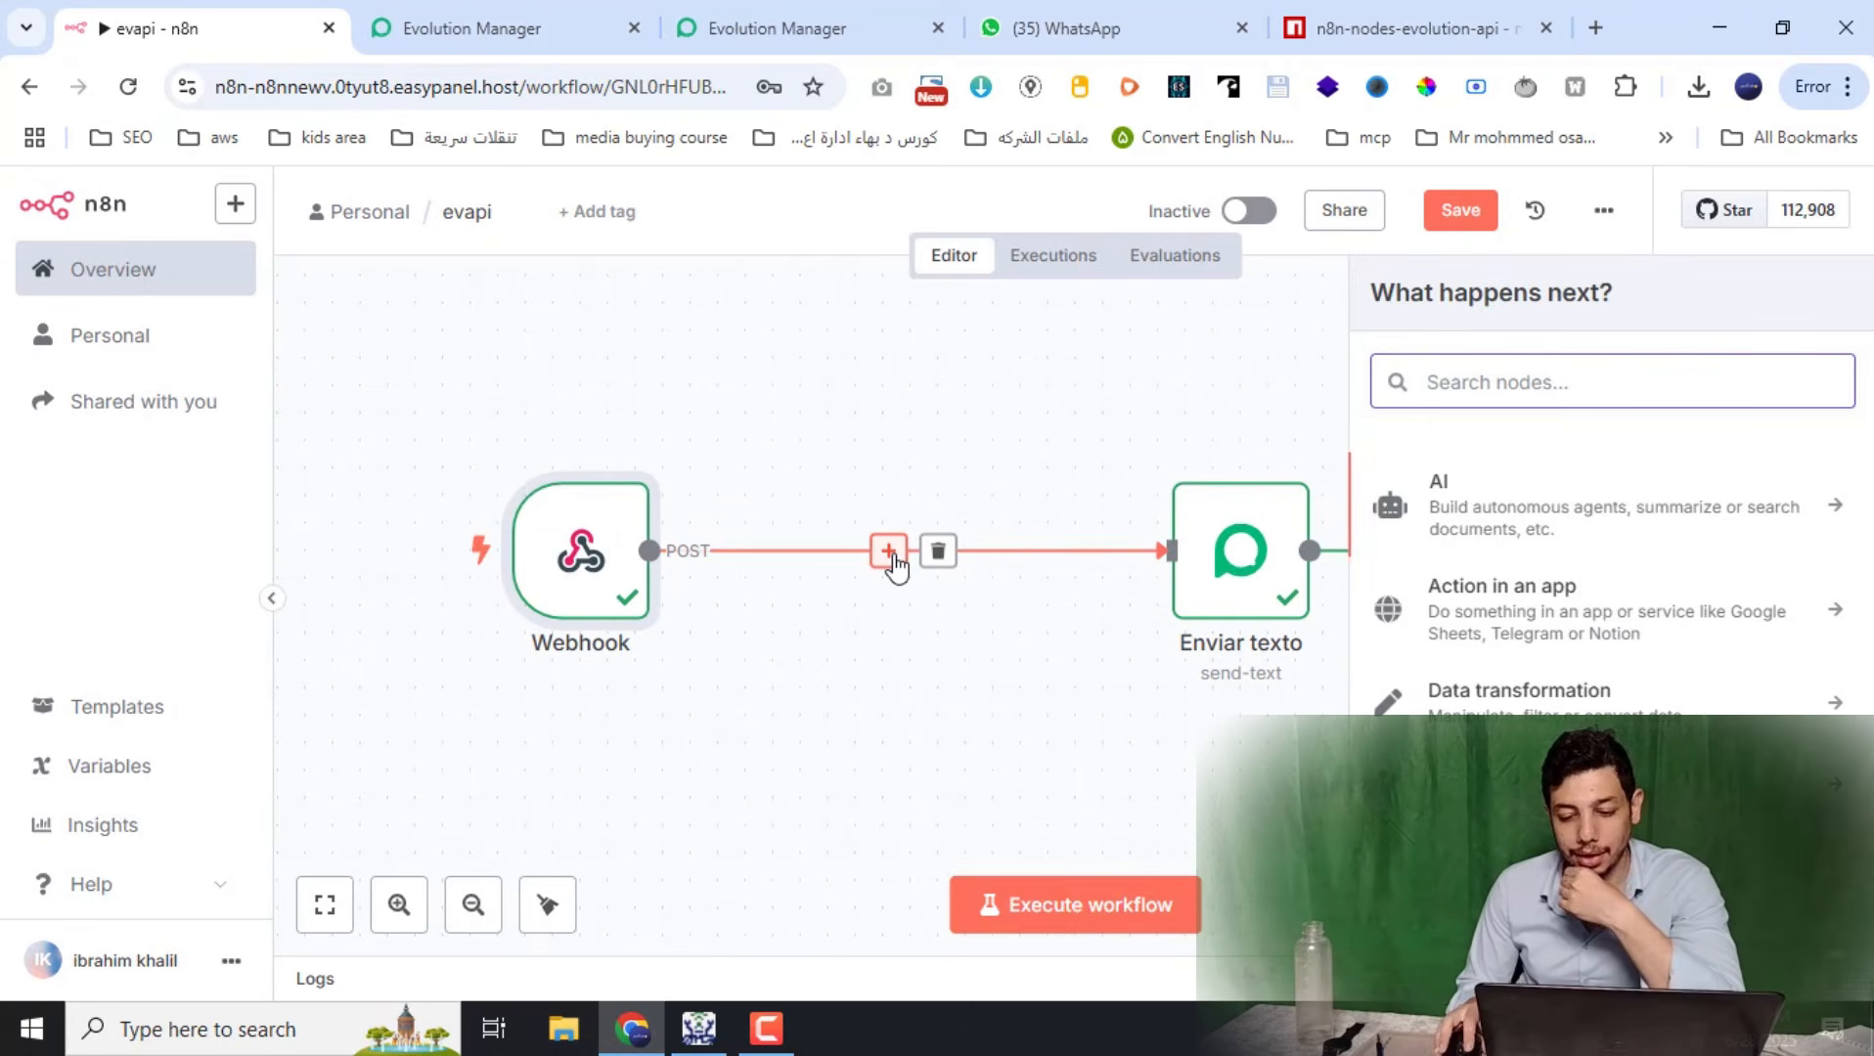
pyautogui.click(1652, 533)
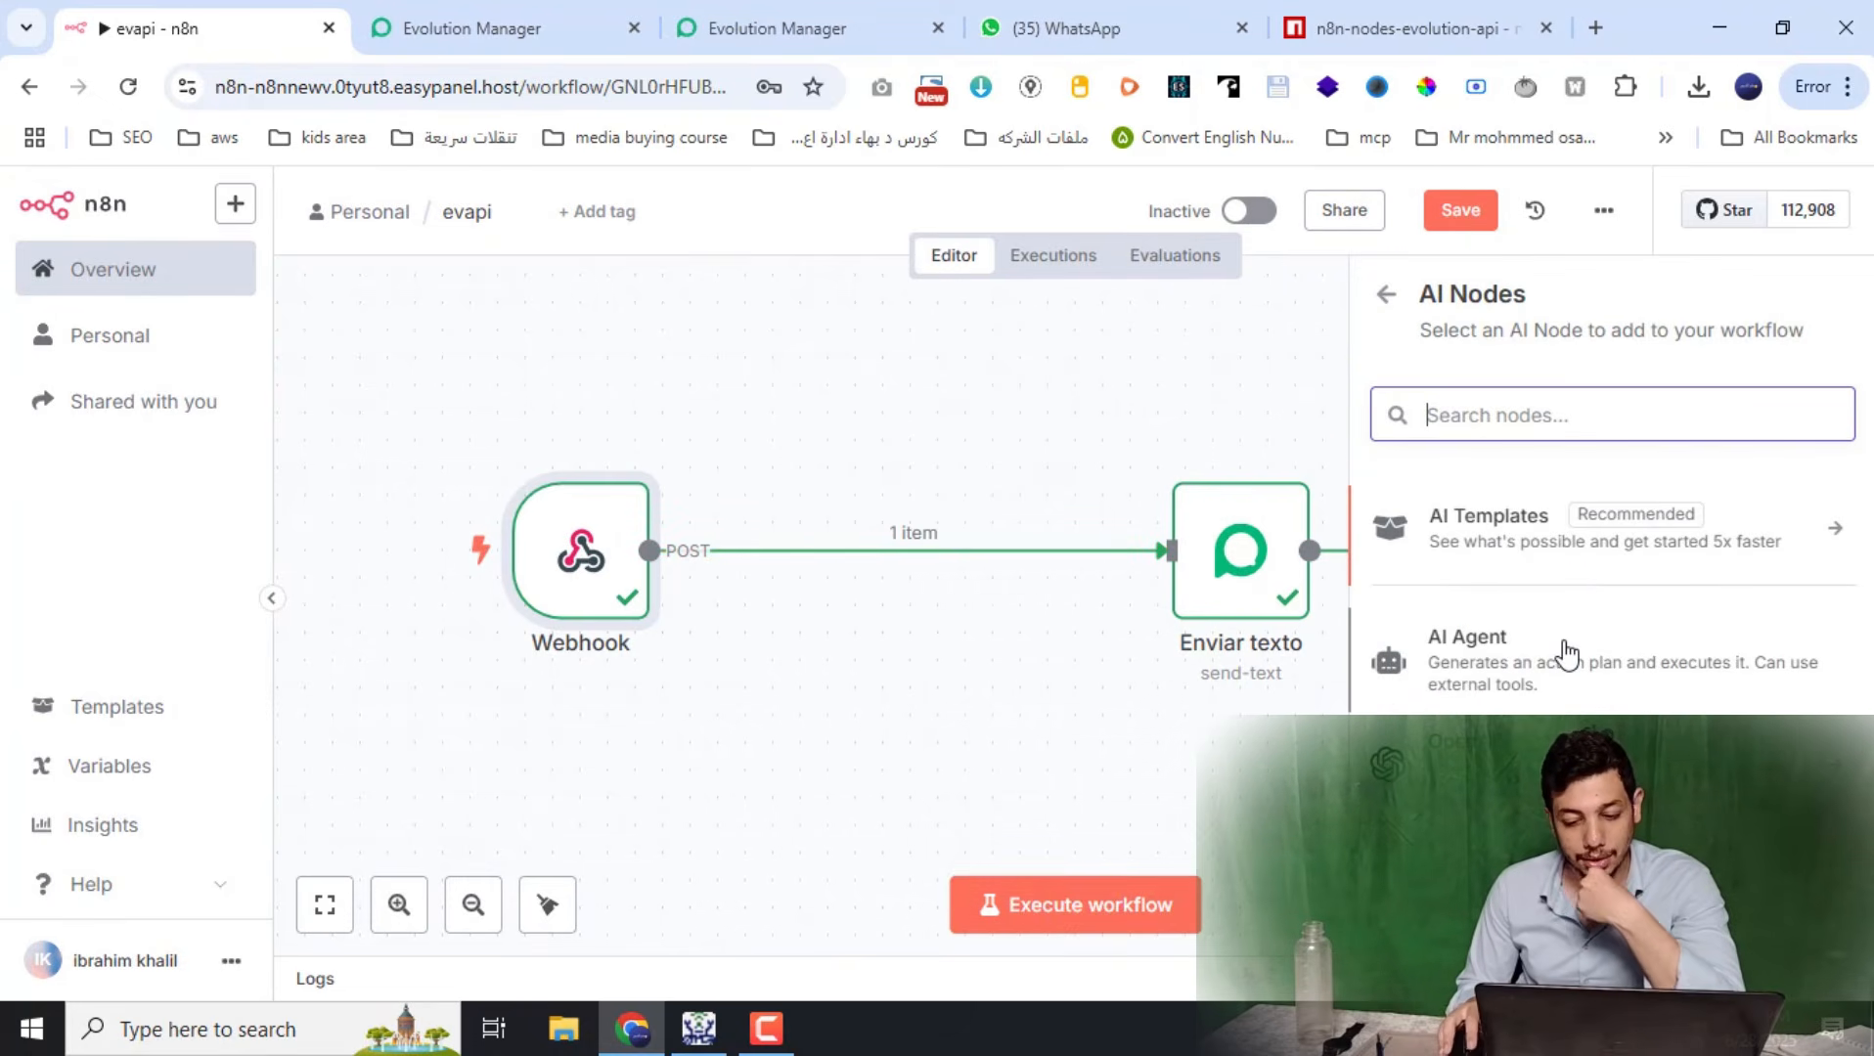
pyautogui.click(1568, 653)
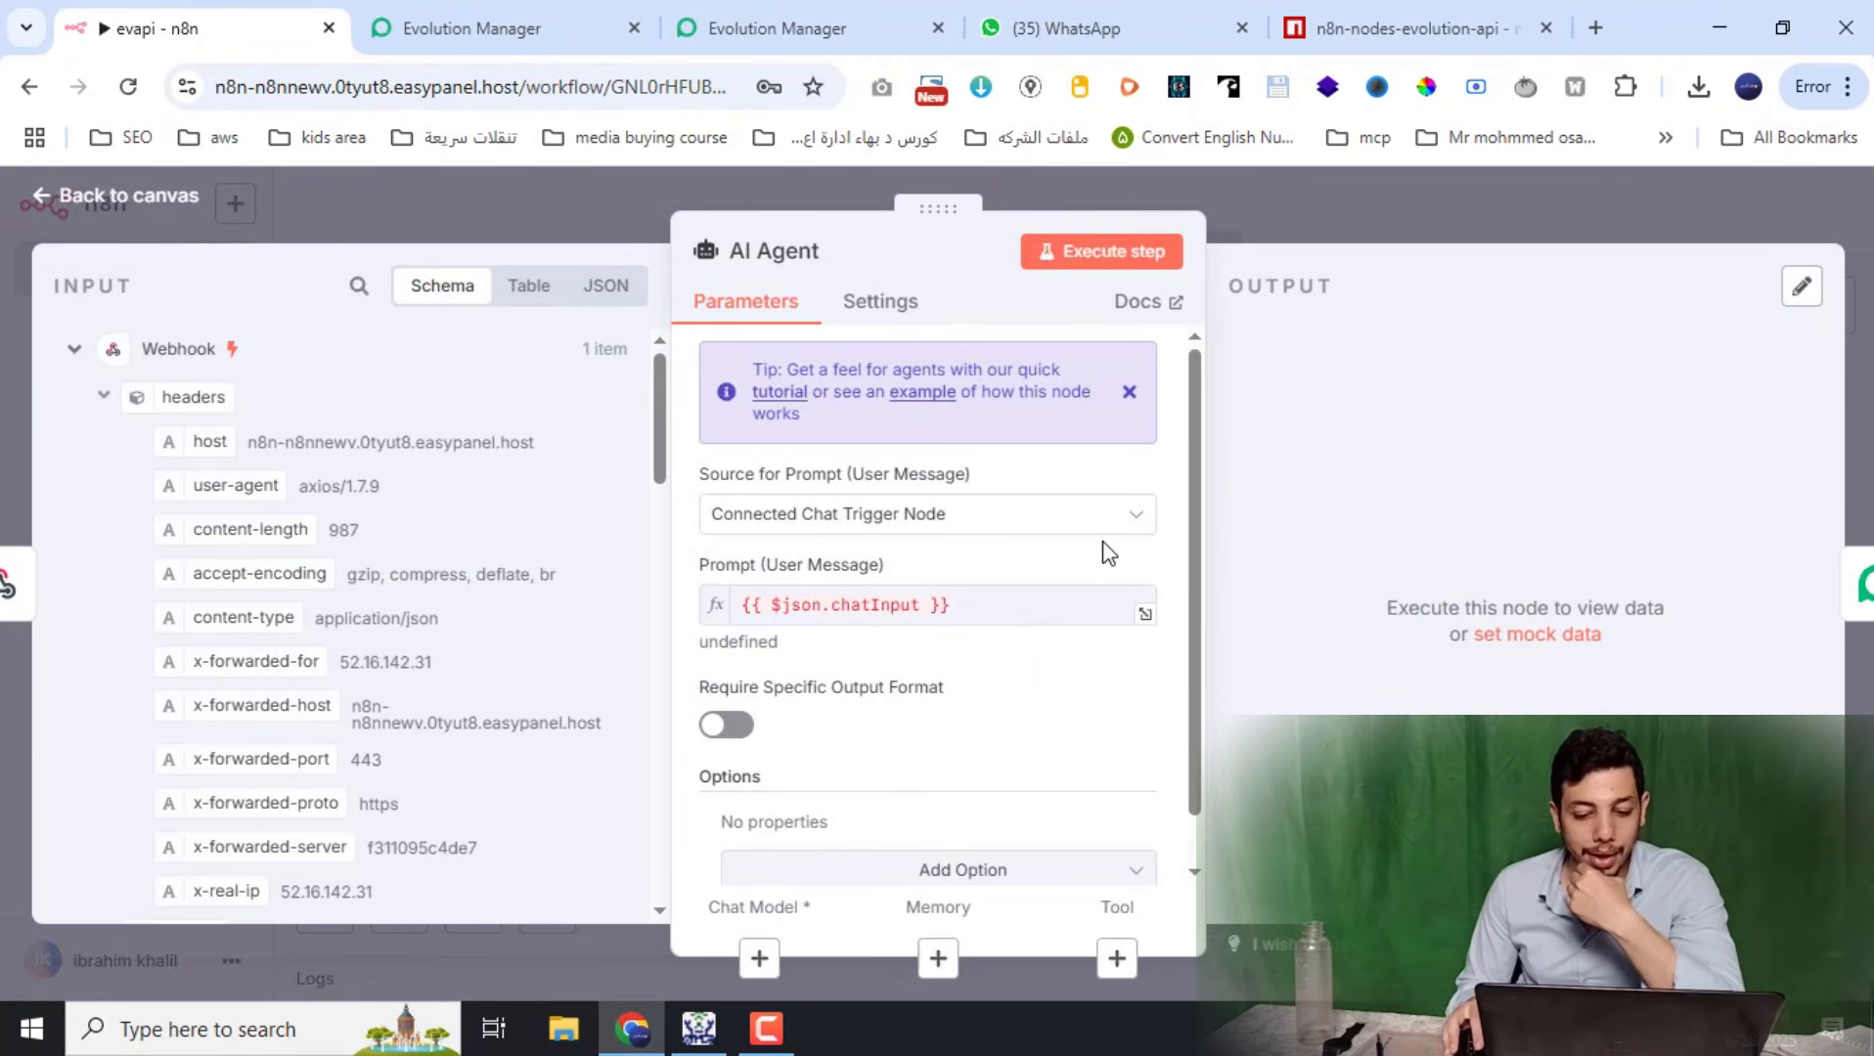
pyautogui.click(1337, 241)
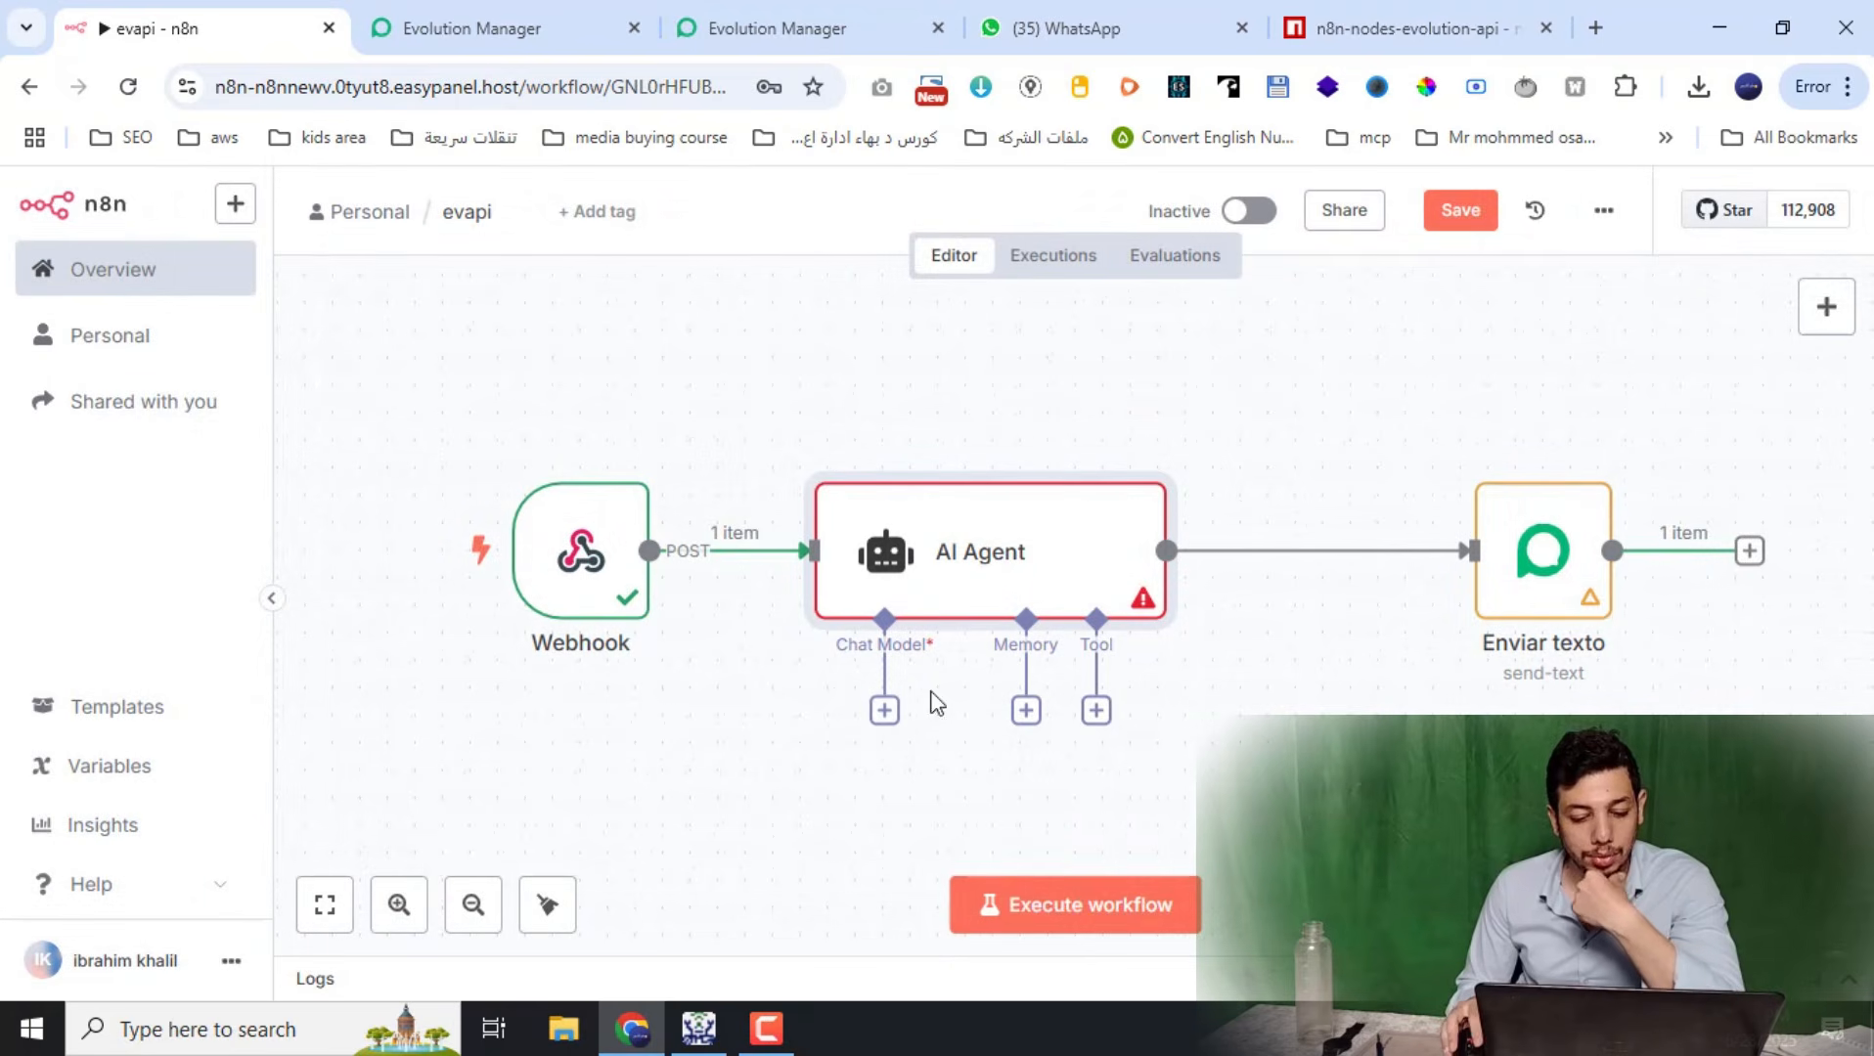
# Attach an OpenAI Chat Model to the AI Agent and arrange the nodes neatly
pyautogui.click(885, 710)
pyautogui.scroll(-2, 1530, 696)
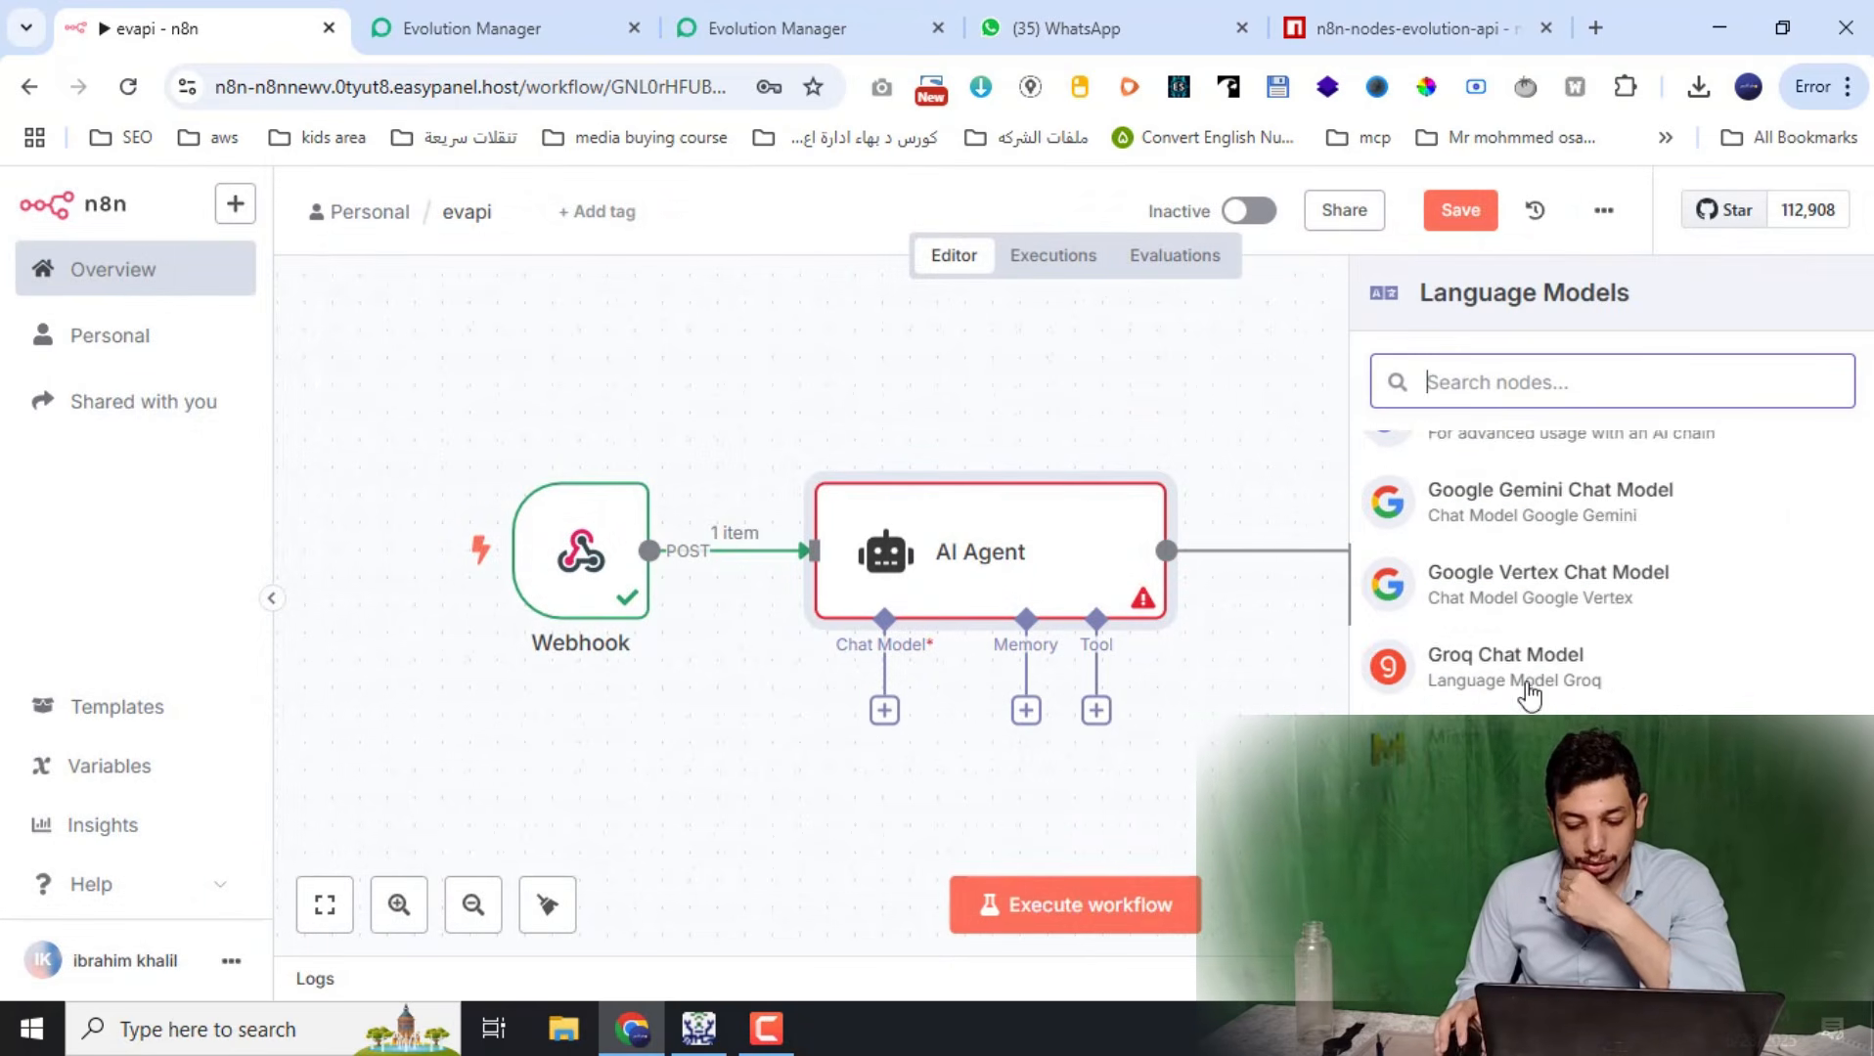
pyautogui.scroll(-2, 1531, 694)
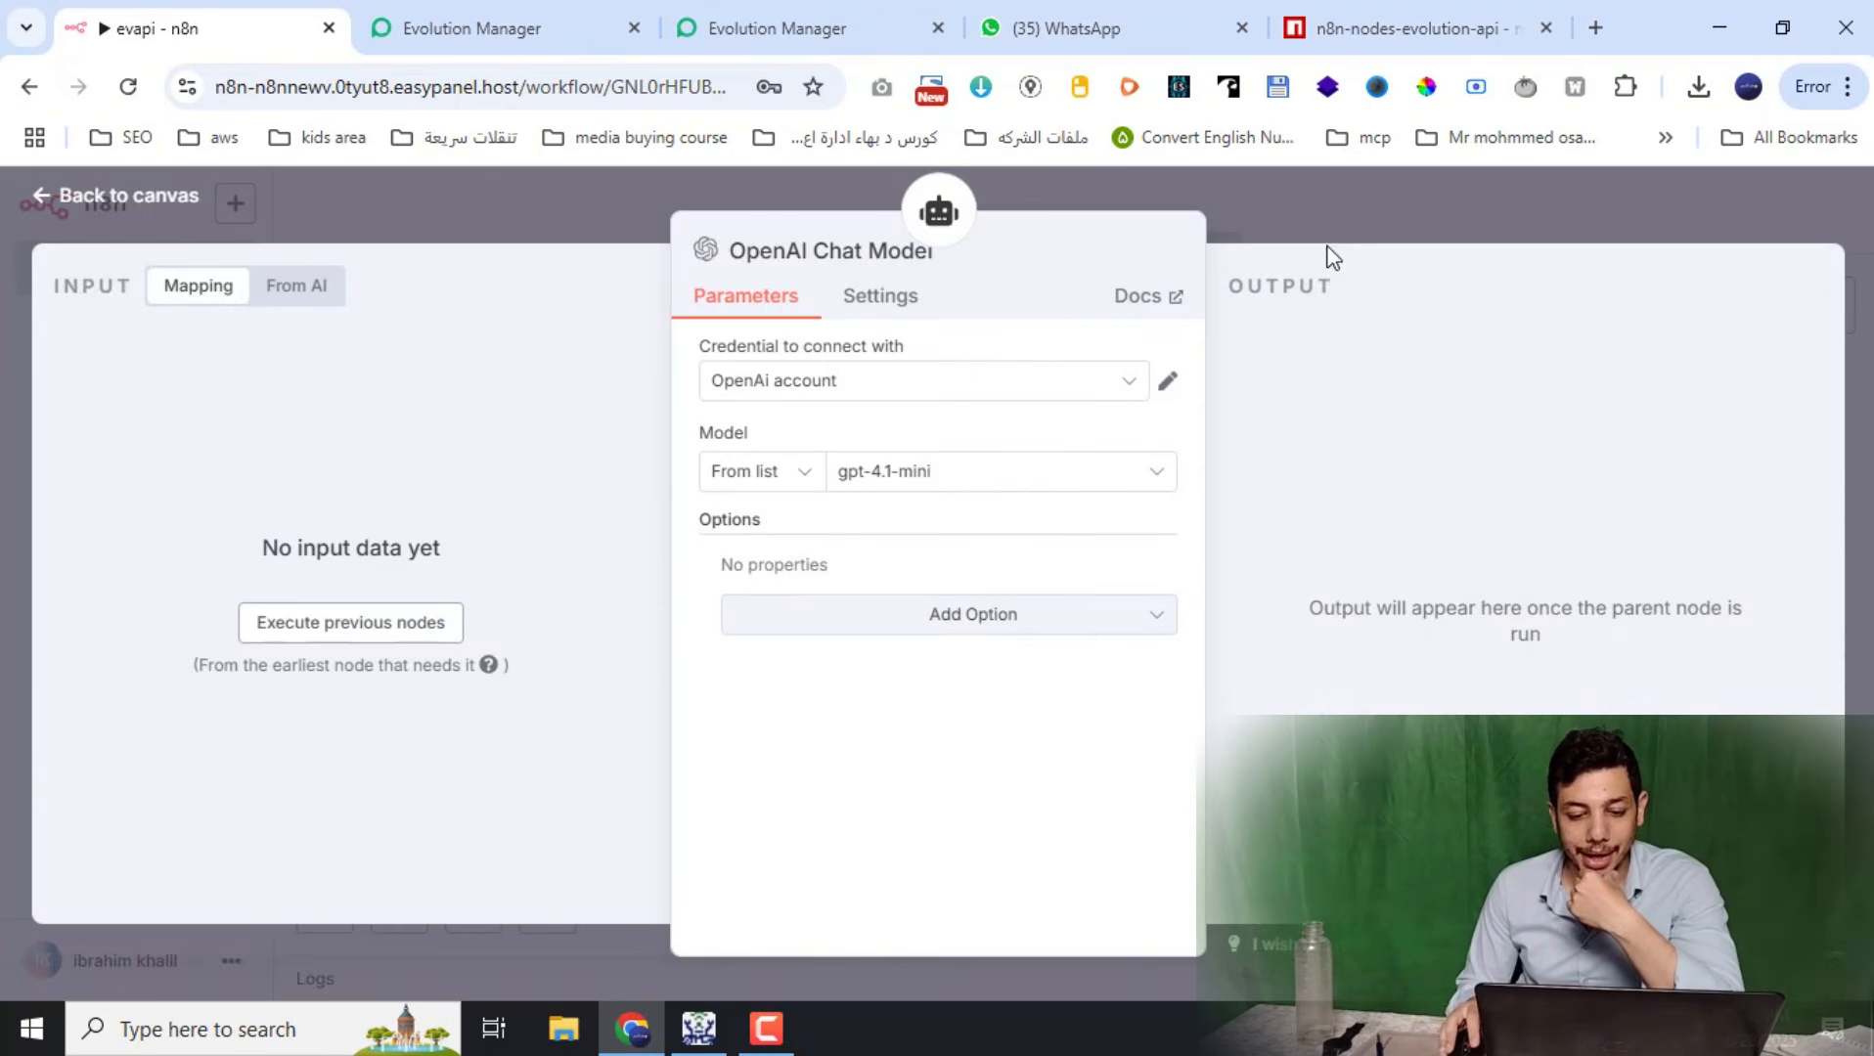
pyautogui.click(1338, 237)
pyautogui.moveTo(604, 585); pyautogui.dragTo(439, 611)
pyautogui.moveTo(998, 521)
pyautogui.mouseDown()
pyautogui.moveTo(1046, 496)
pyautogui.moveTo(997, 494)
pyautogui.moveTo(992, 515)
pyautogui.mouseUp()
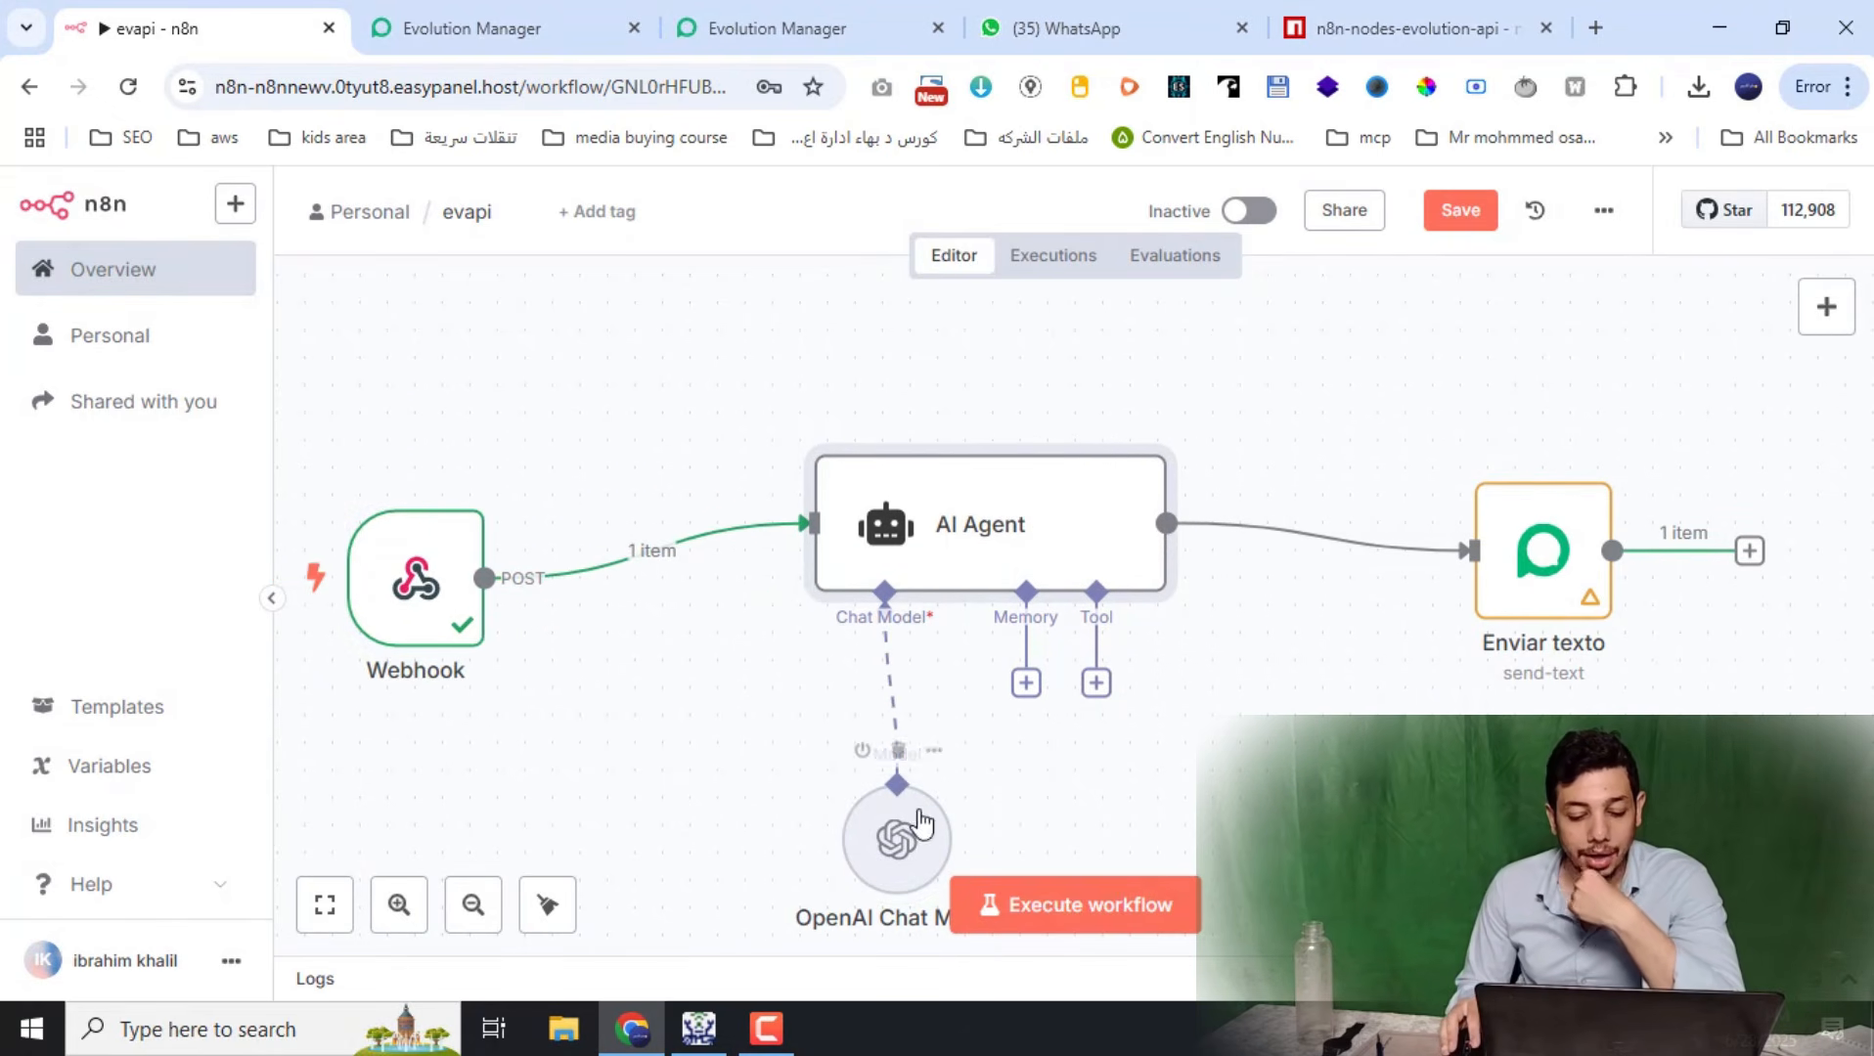
pyautogui.moveTo(878, 838); pyautogui.dragTo(830, 934)
pyautogui.moveTo(820, 1003); pyautogui.dragTo(825, 831)
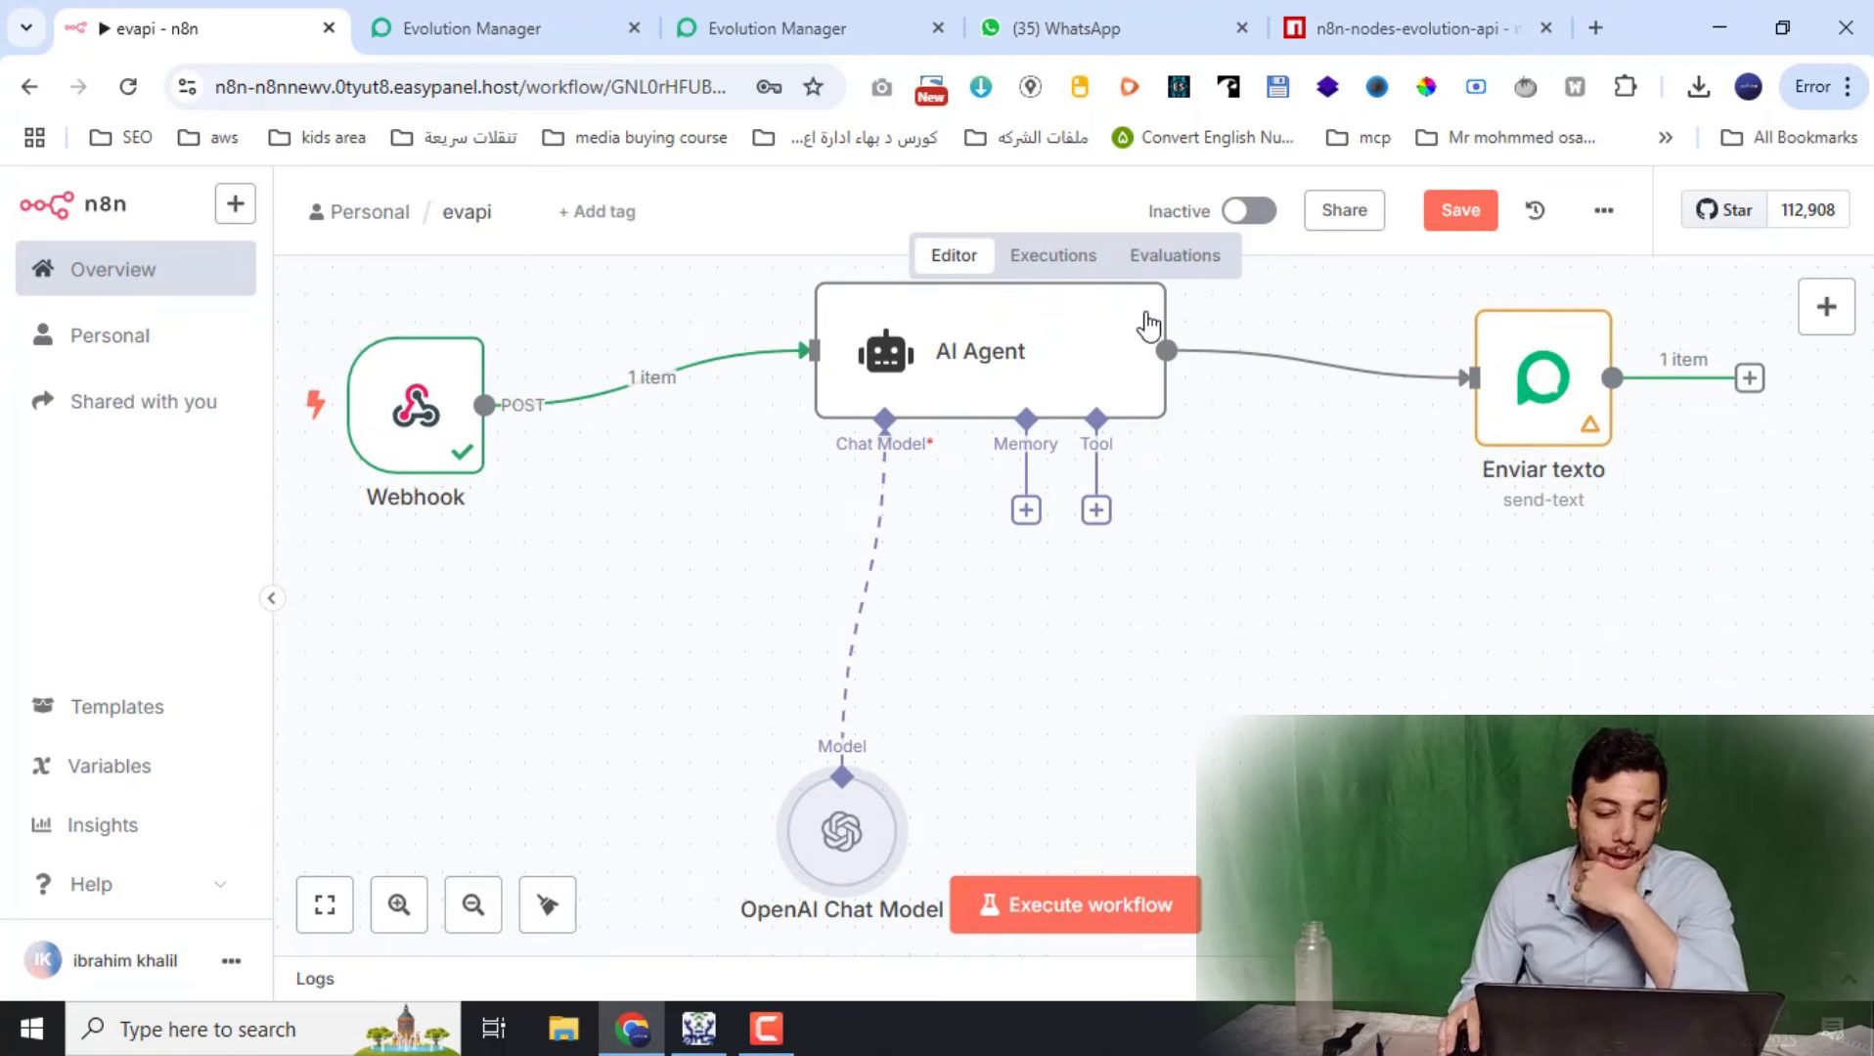
# Set the AI Agent's prompt source to Define below, using the incoming conversation text
pyautogui.click(1022, 379)
pyautogui.press('Return')
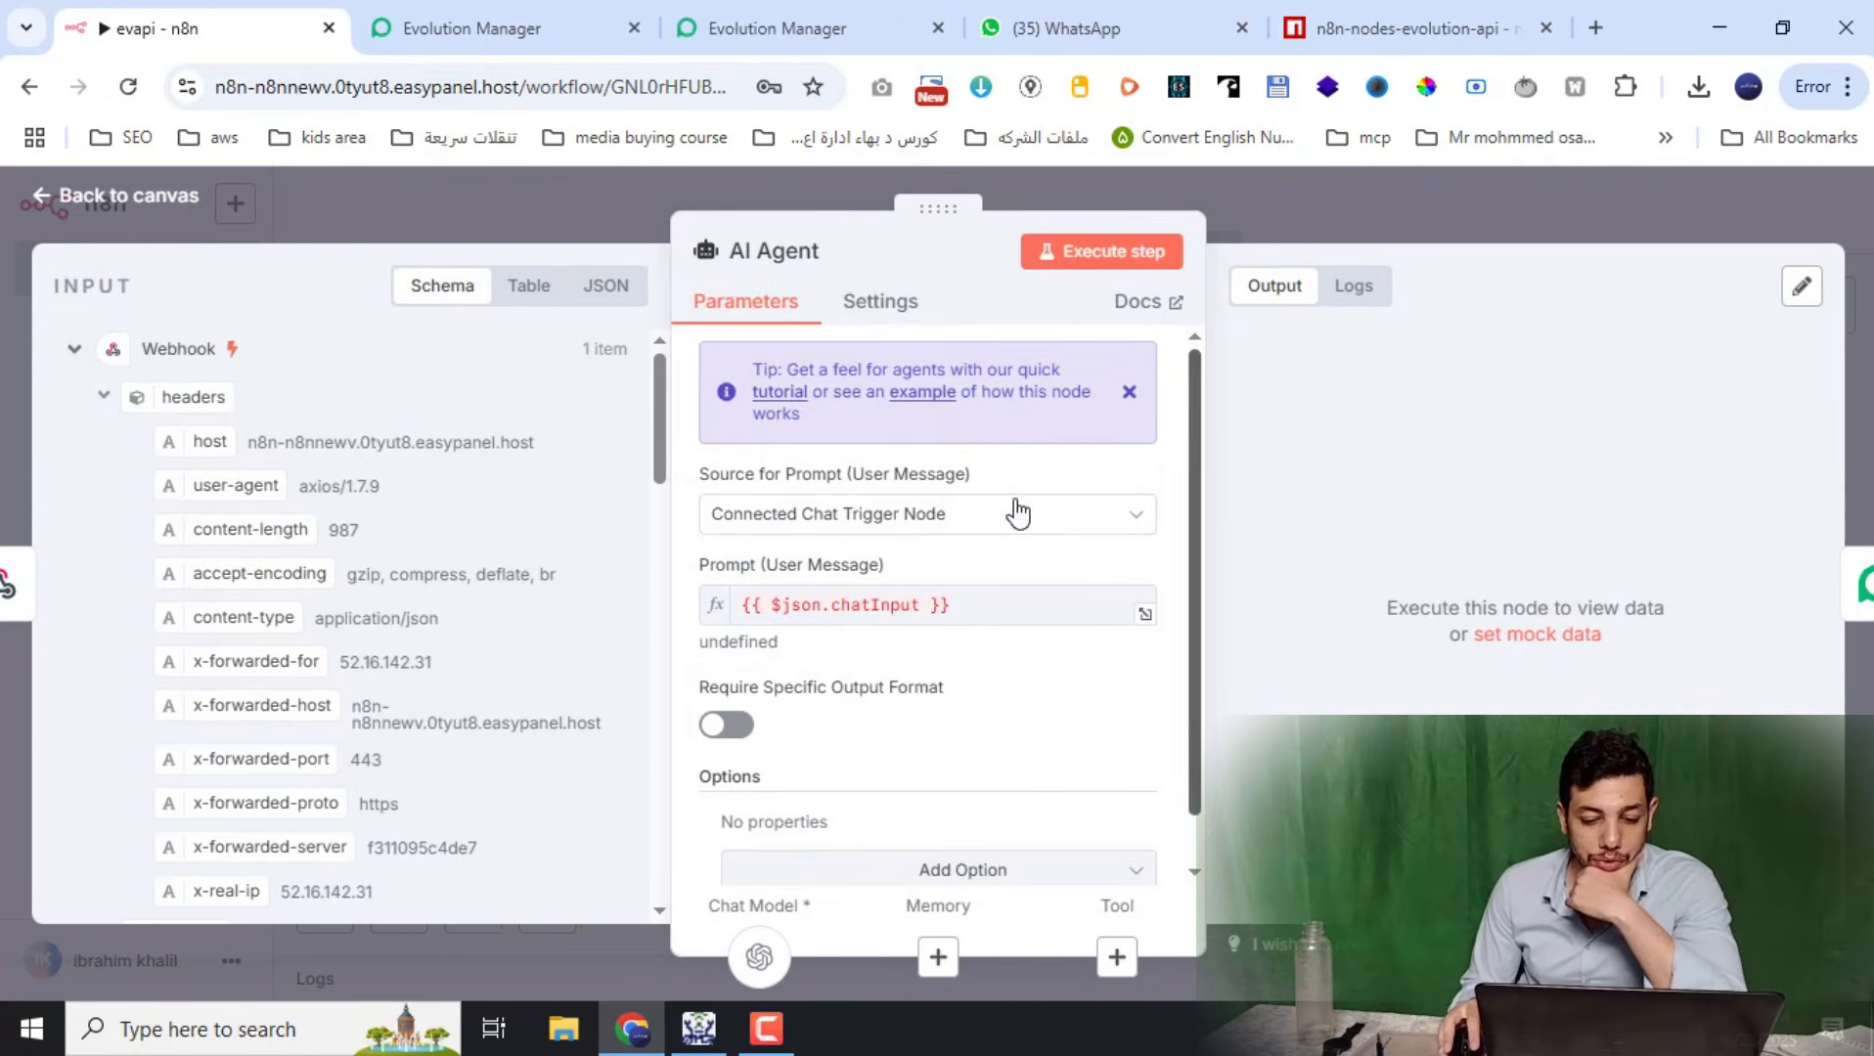
pyautogui.click(1012, 533)
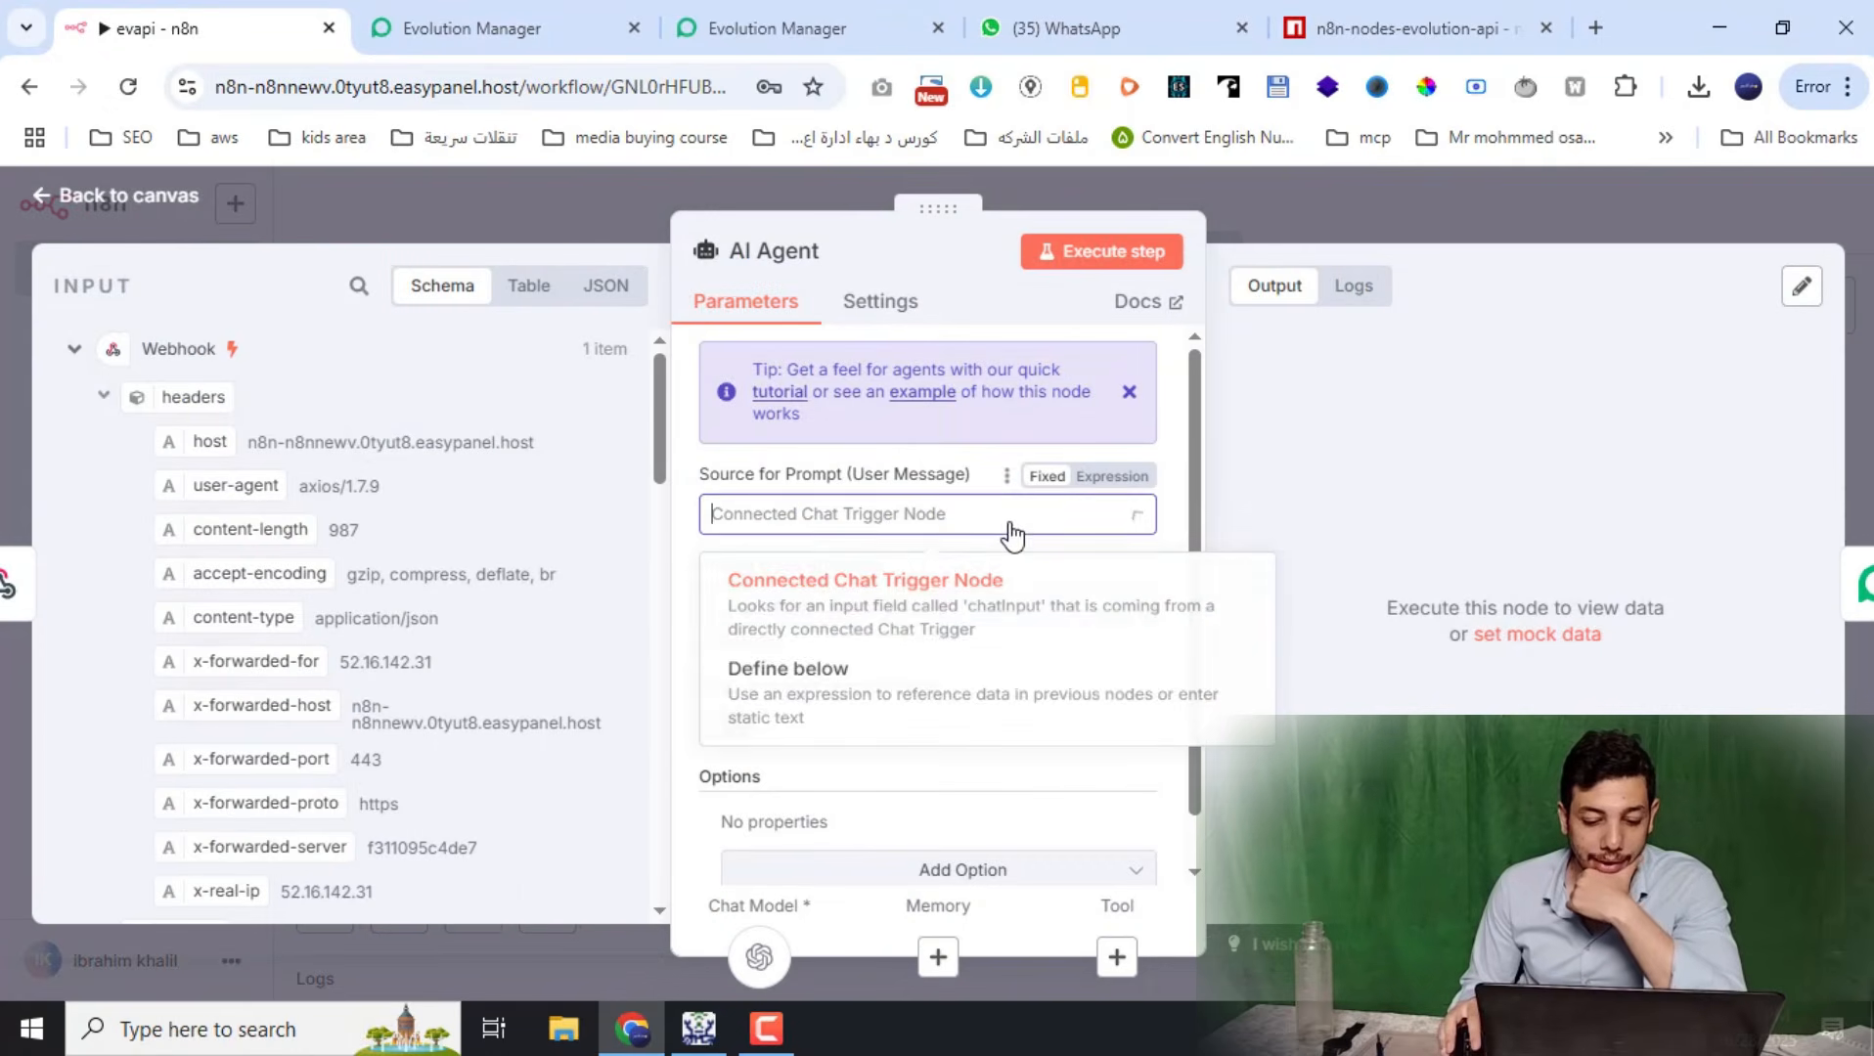
pyautogui.click(885, 717)
pyautogui.scroll(-10, 470, 606)
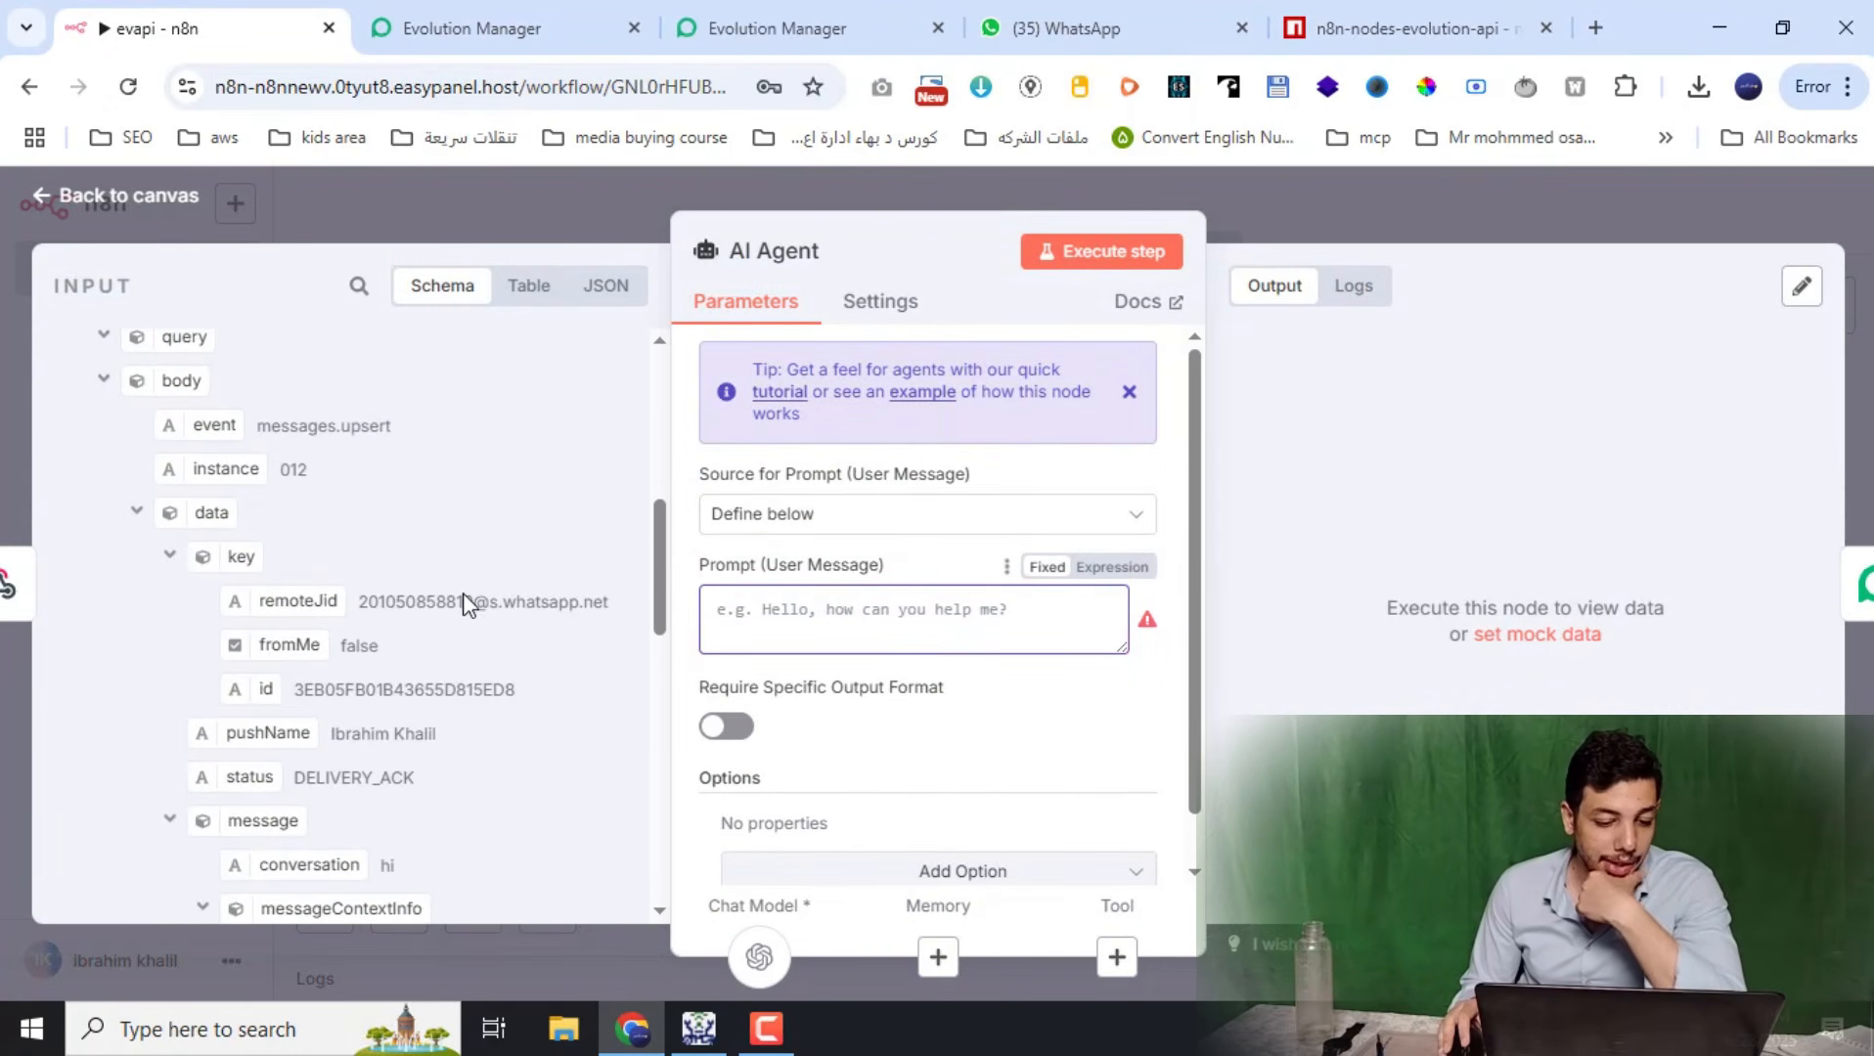
pyautogui.moveTo(311, 545); pyautogui.dragTo(763, 618)
# Add the default helpful-assistant System Message option to the AI Agent
pyautogui.scroll(-1, 857, 706)
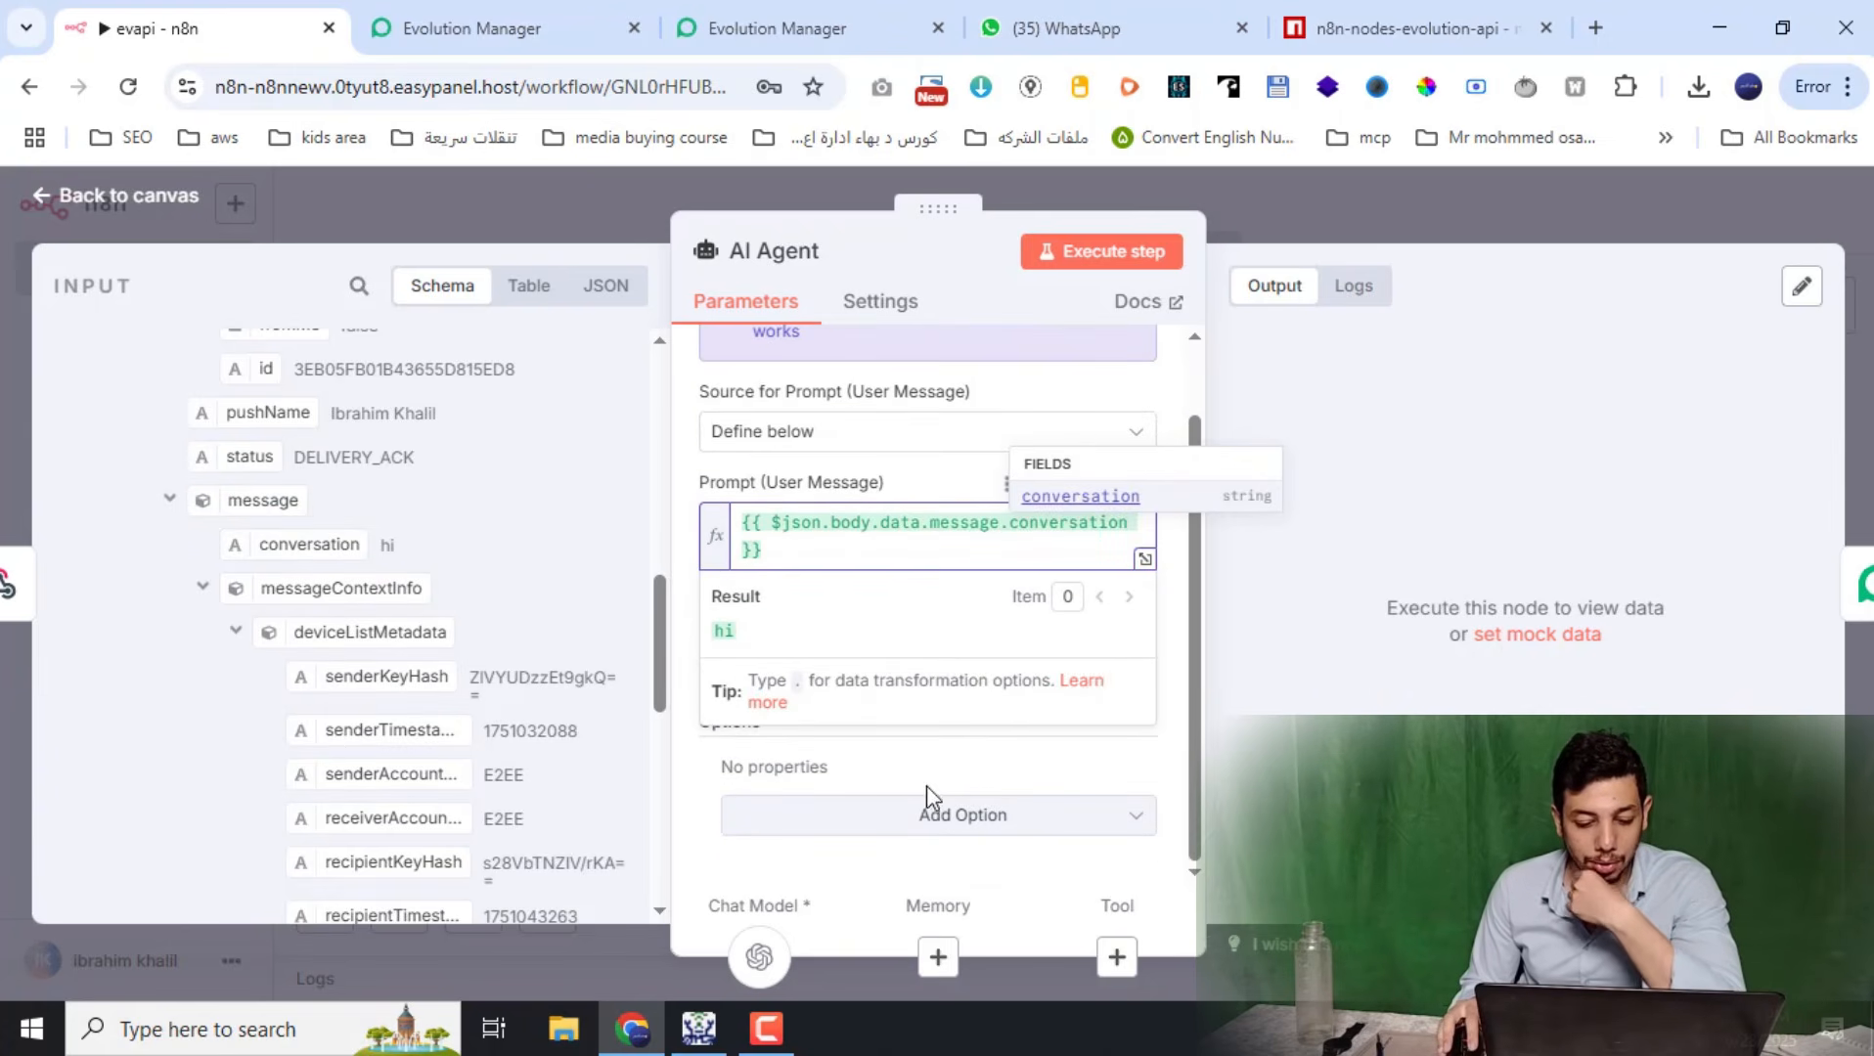
pyautogui.click(849, 822)
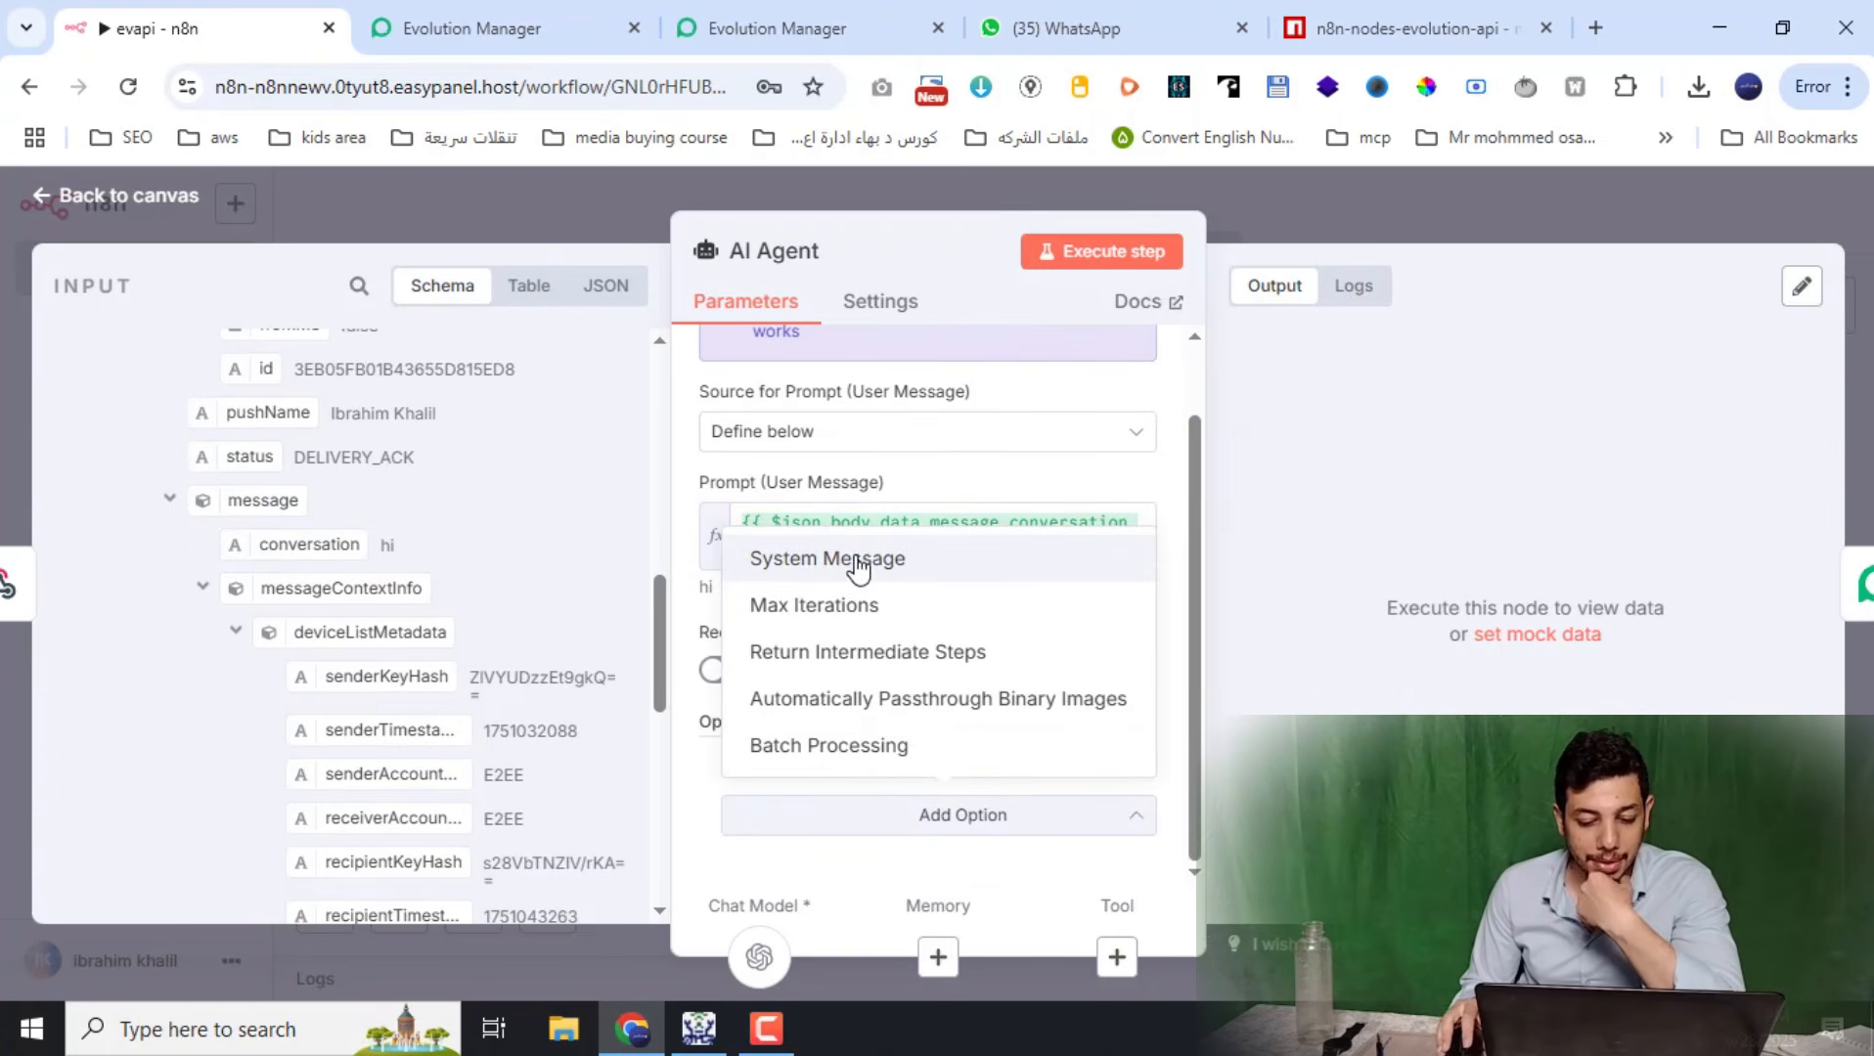
pyautogui.click(857, 565)
pyautogui.scroll(-3, 916, 769)
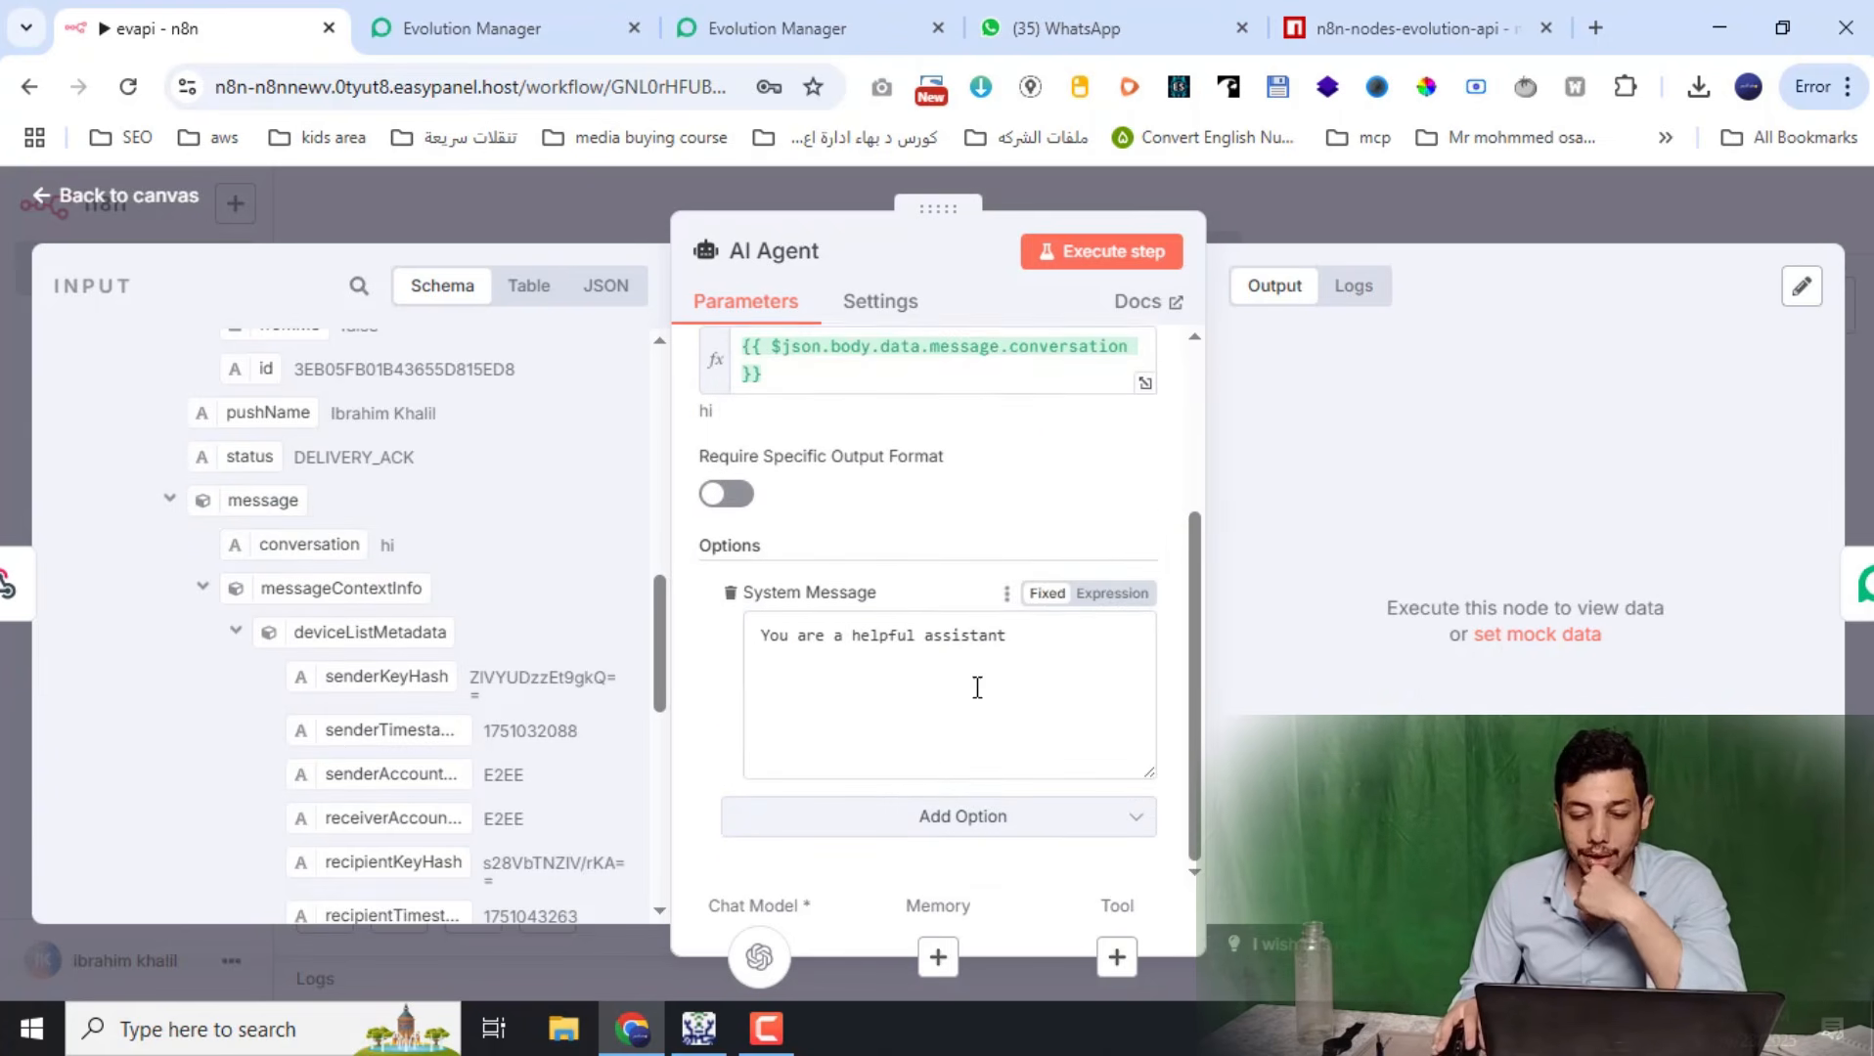
pyautogui.click(1430, 207)
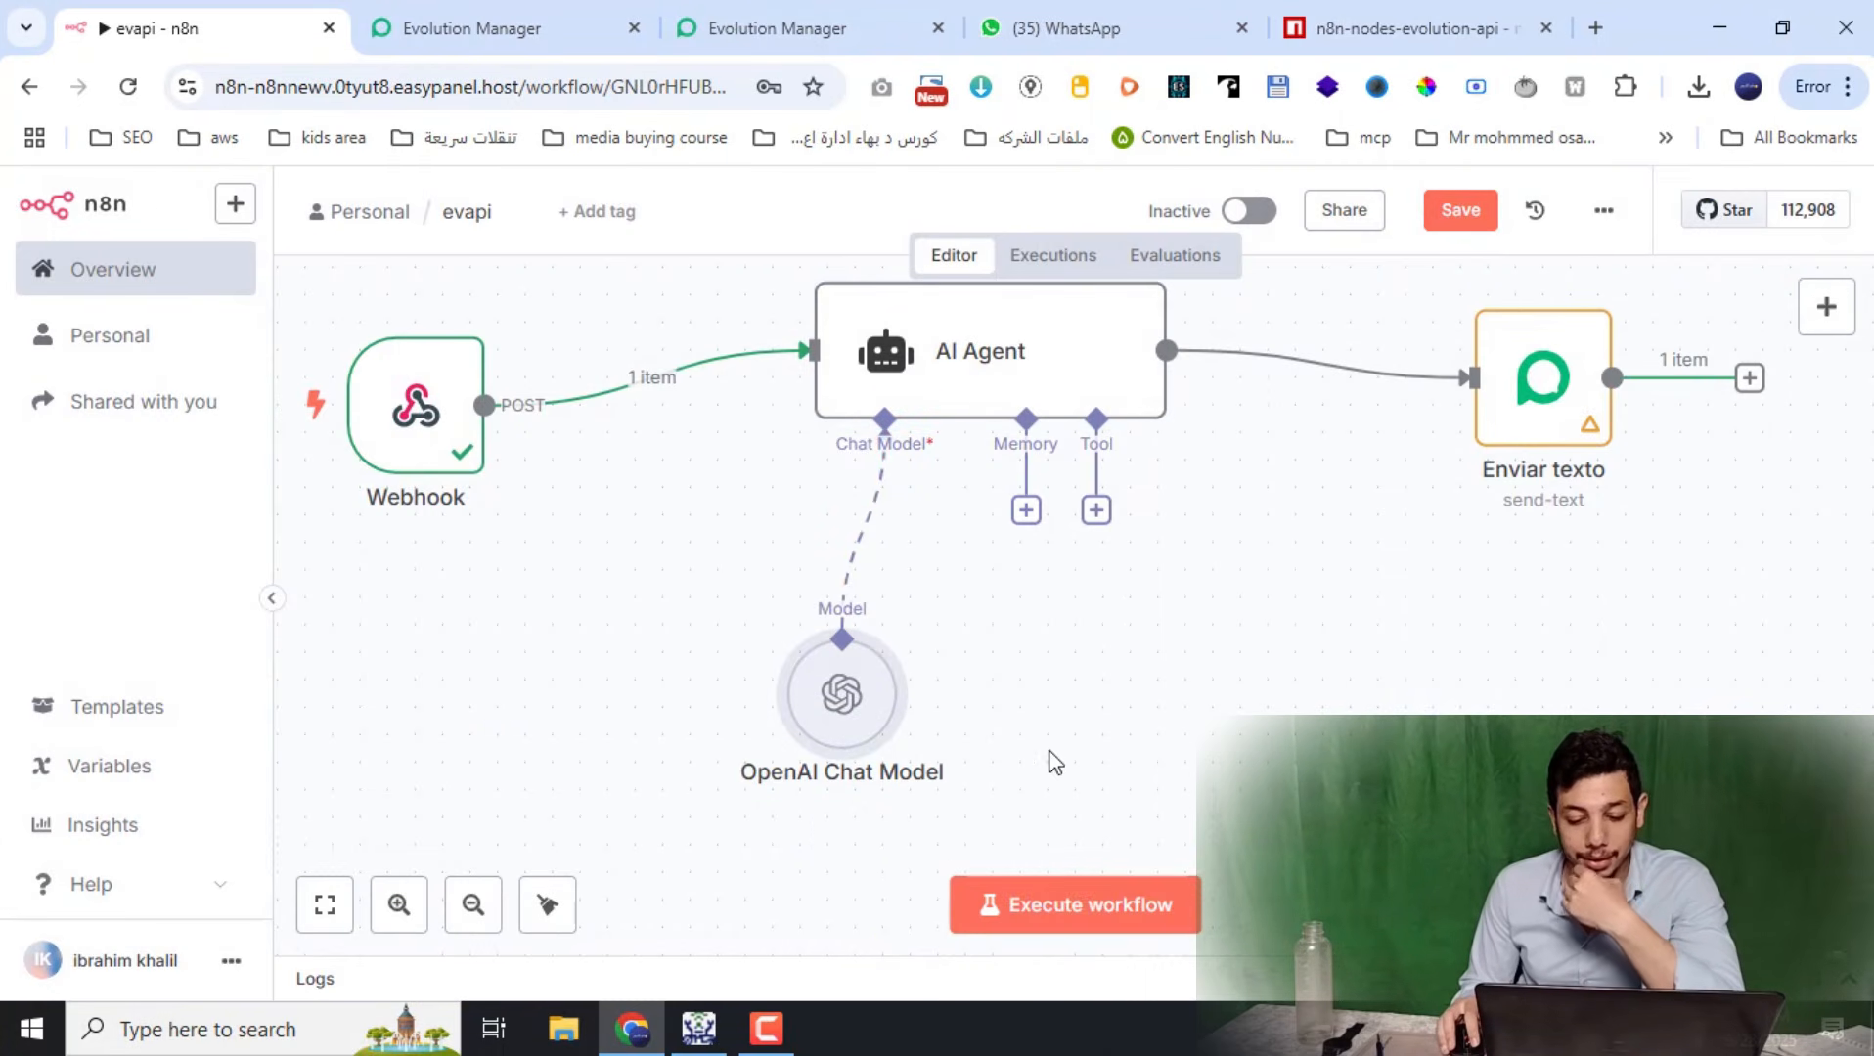
# Run the workflow, send a hi test message from WhatsApp, and return to the evapi editor
pyautogui.click(1115, 917)
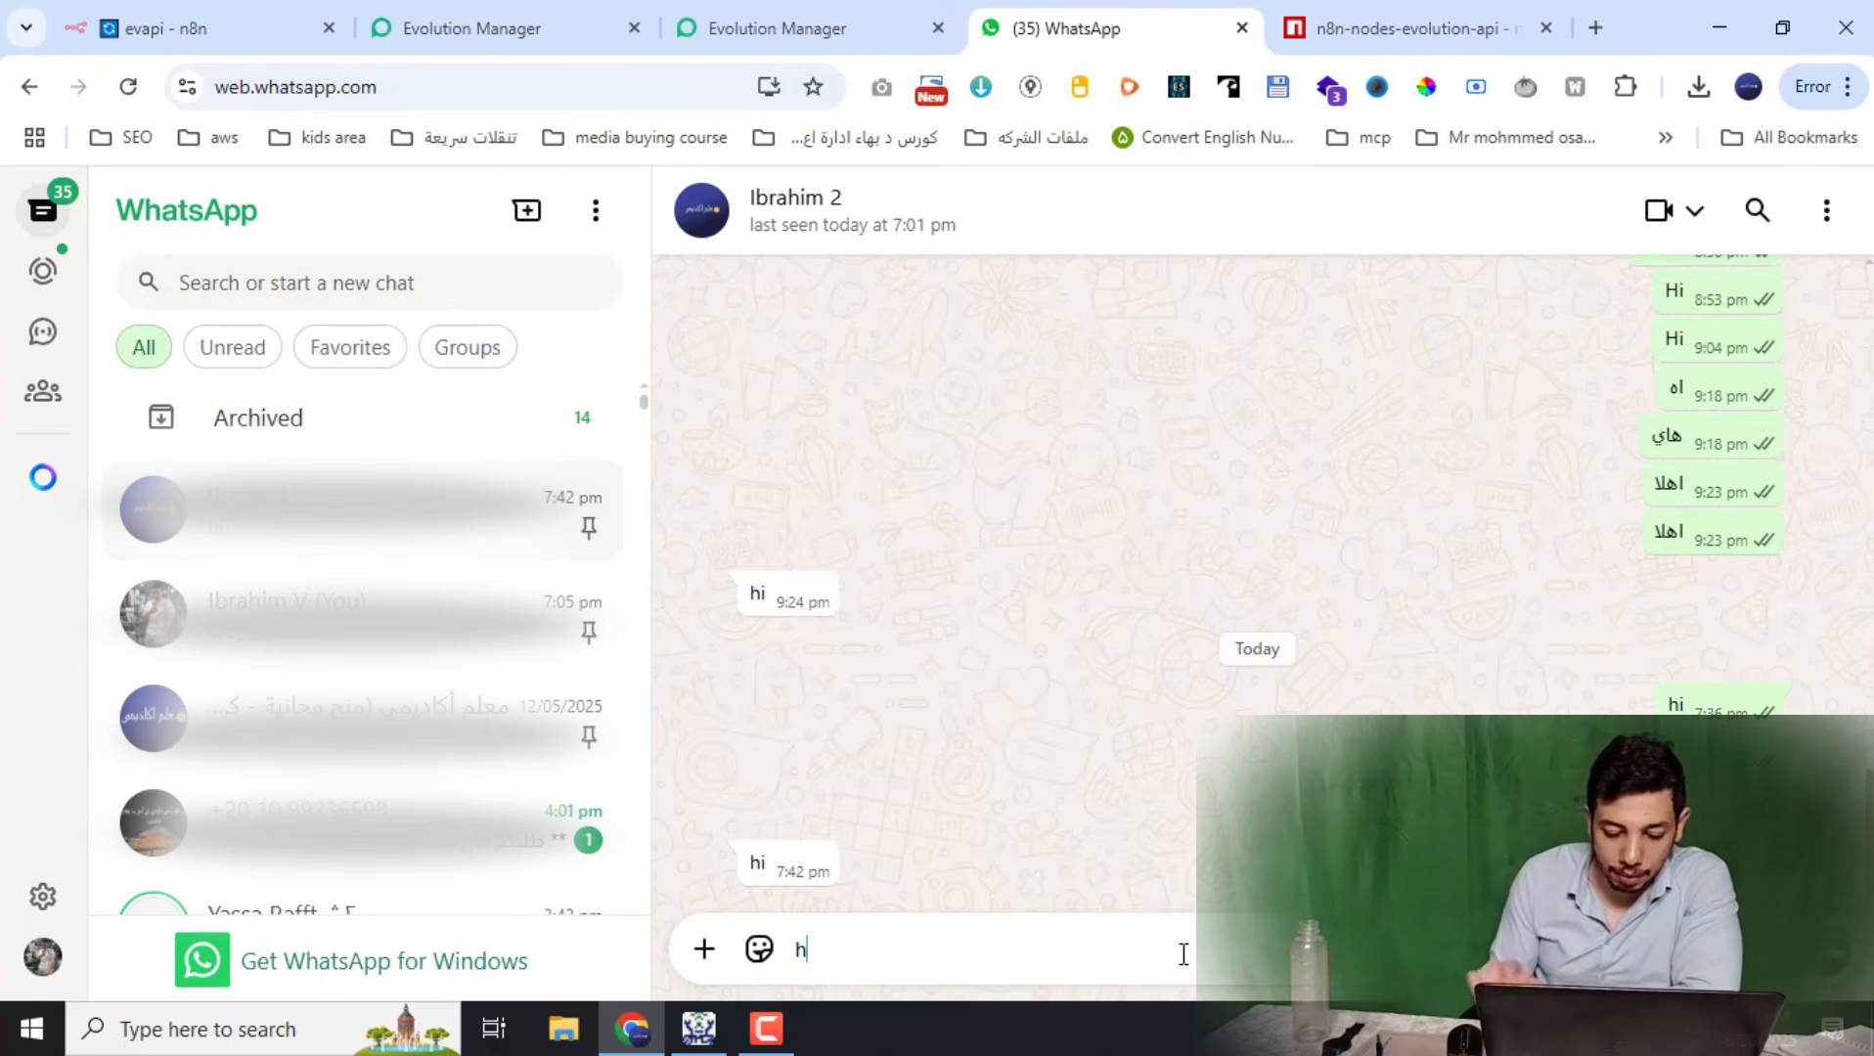
pyautogui.press('Return')
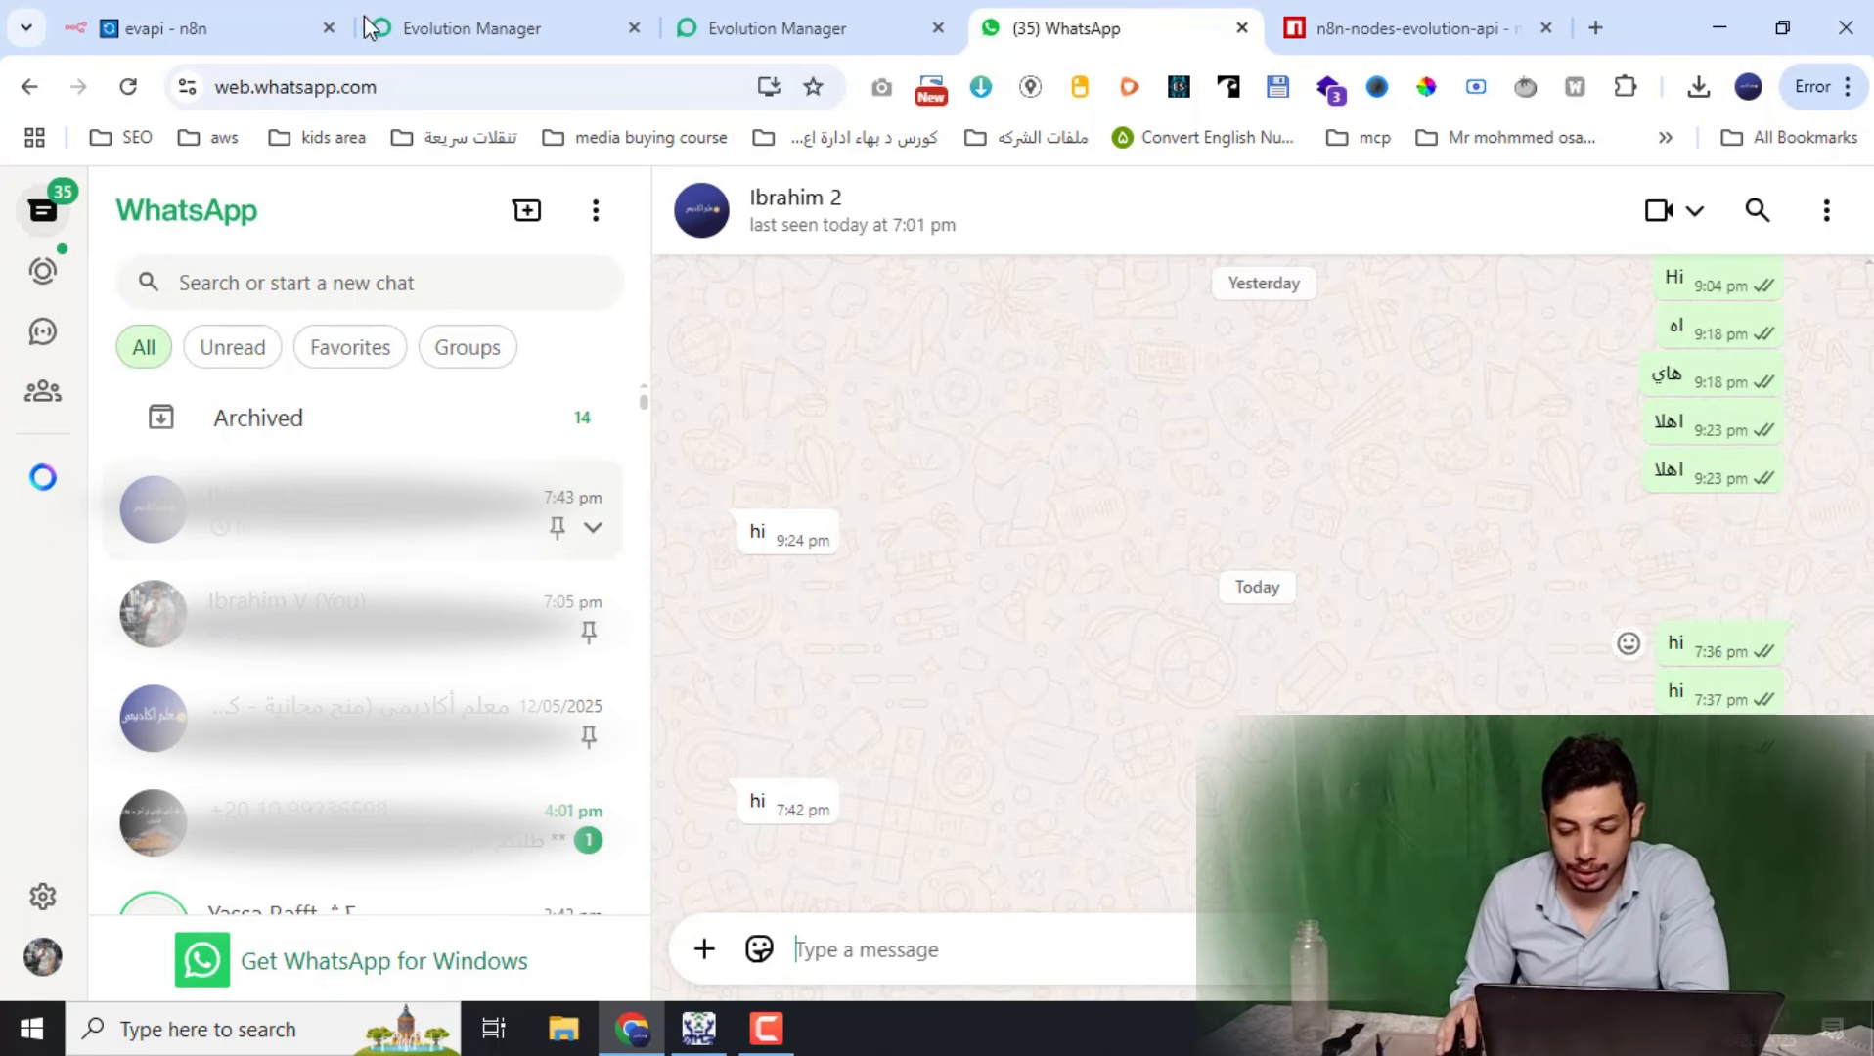
pyautogui.click(311, 21)
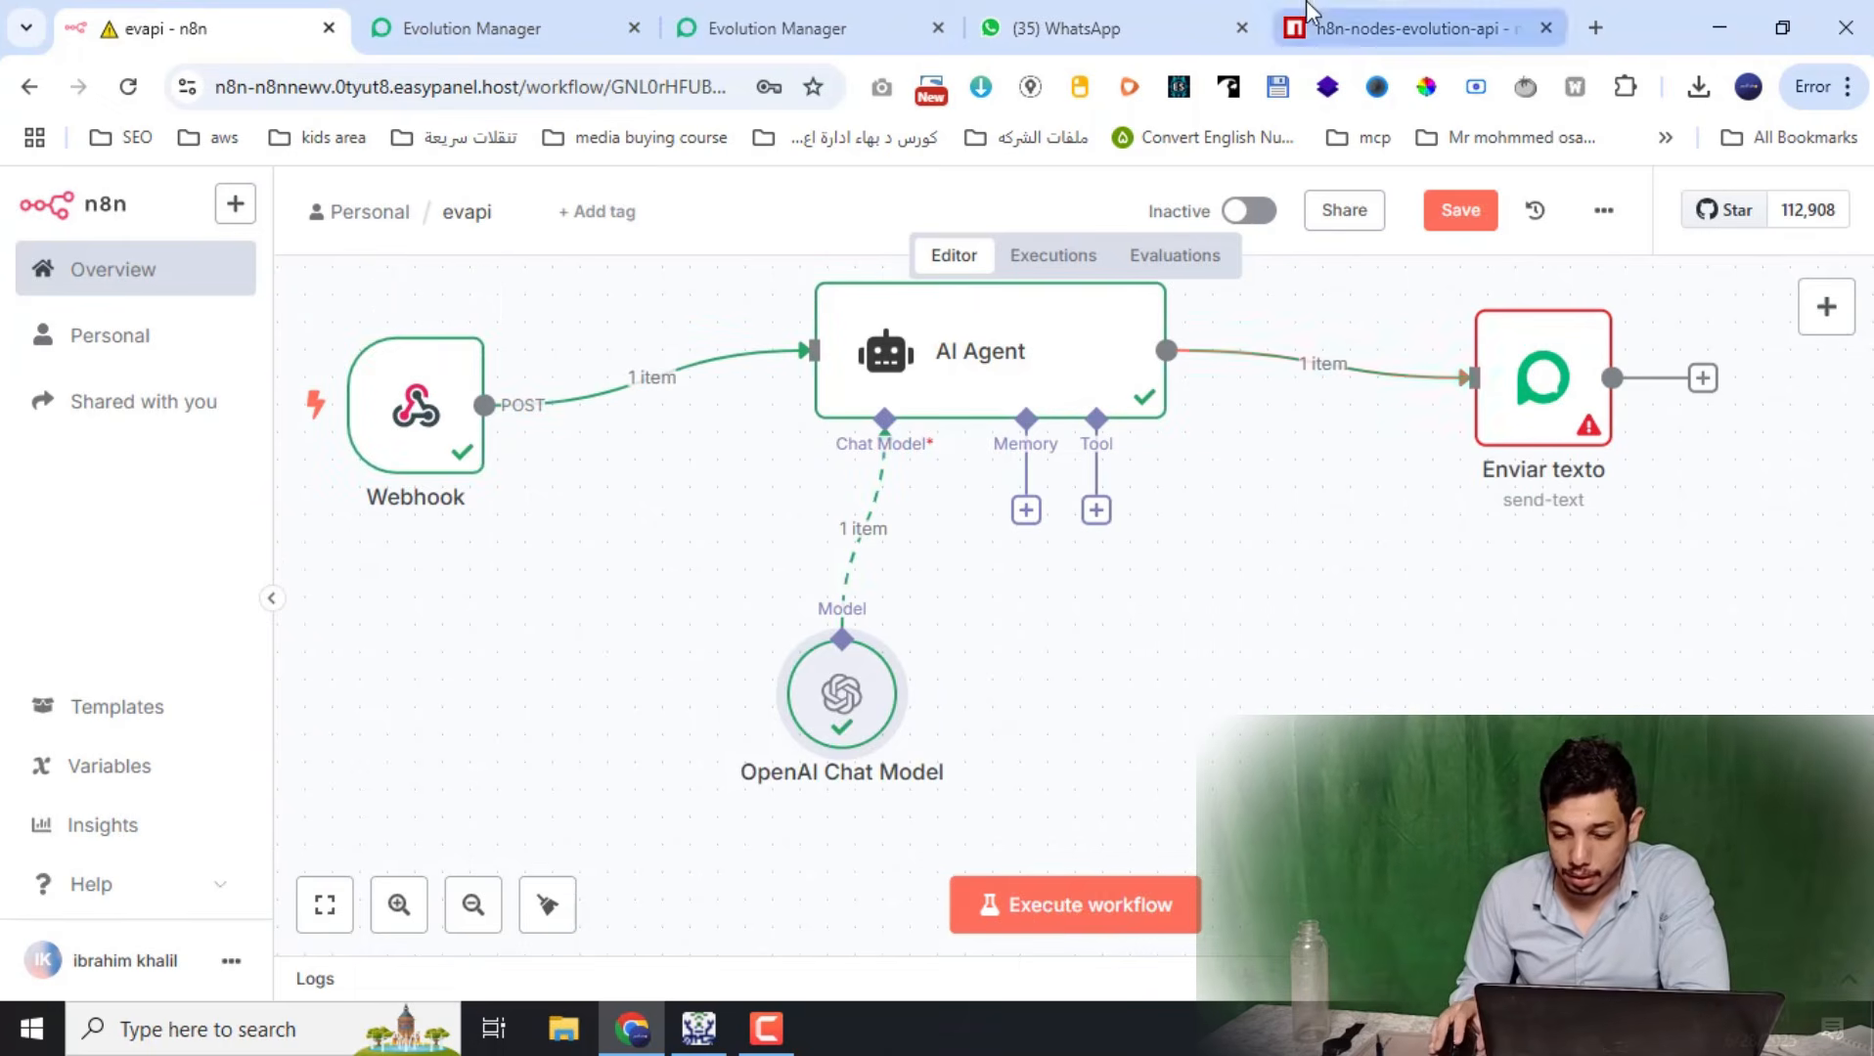
pyautogui.click(1313, 18)
pyautogui.click(1125, 22)
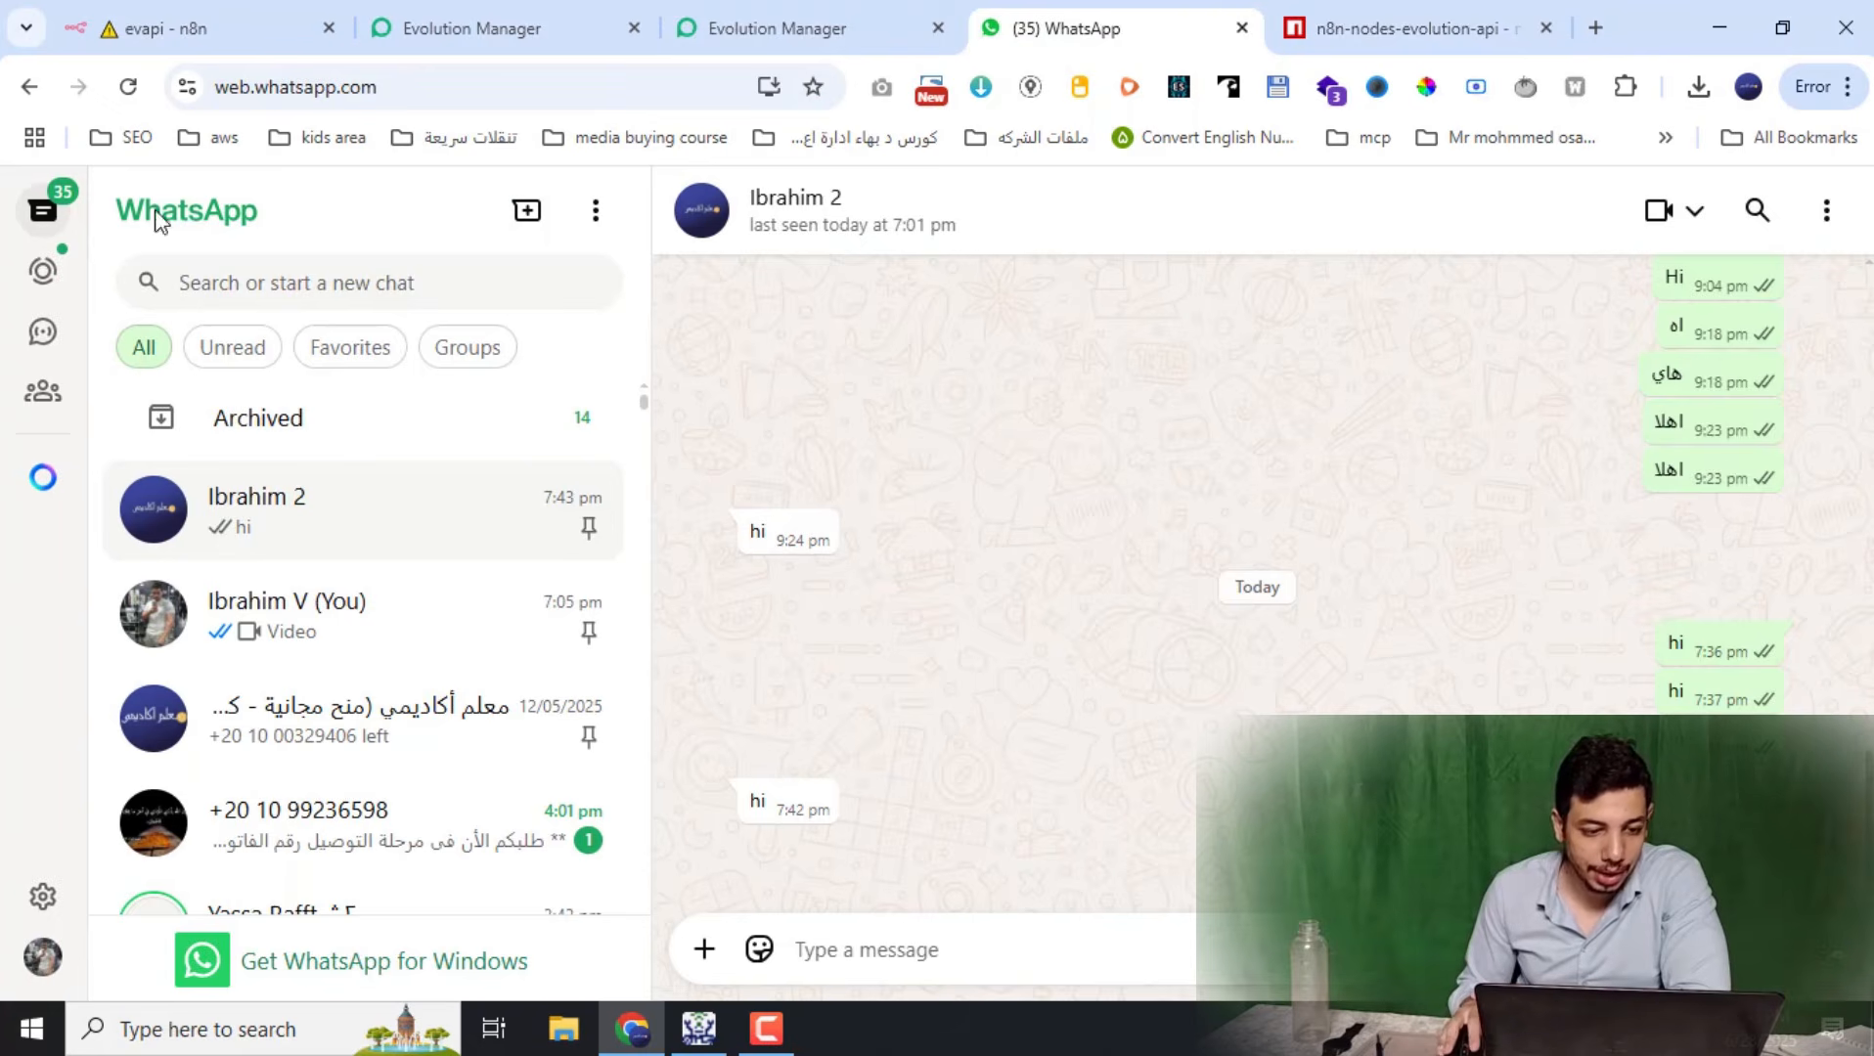
pyautogui.click(196, 12)
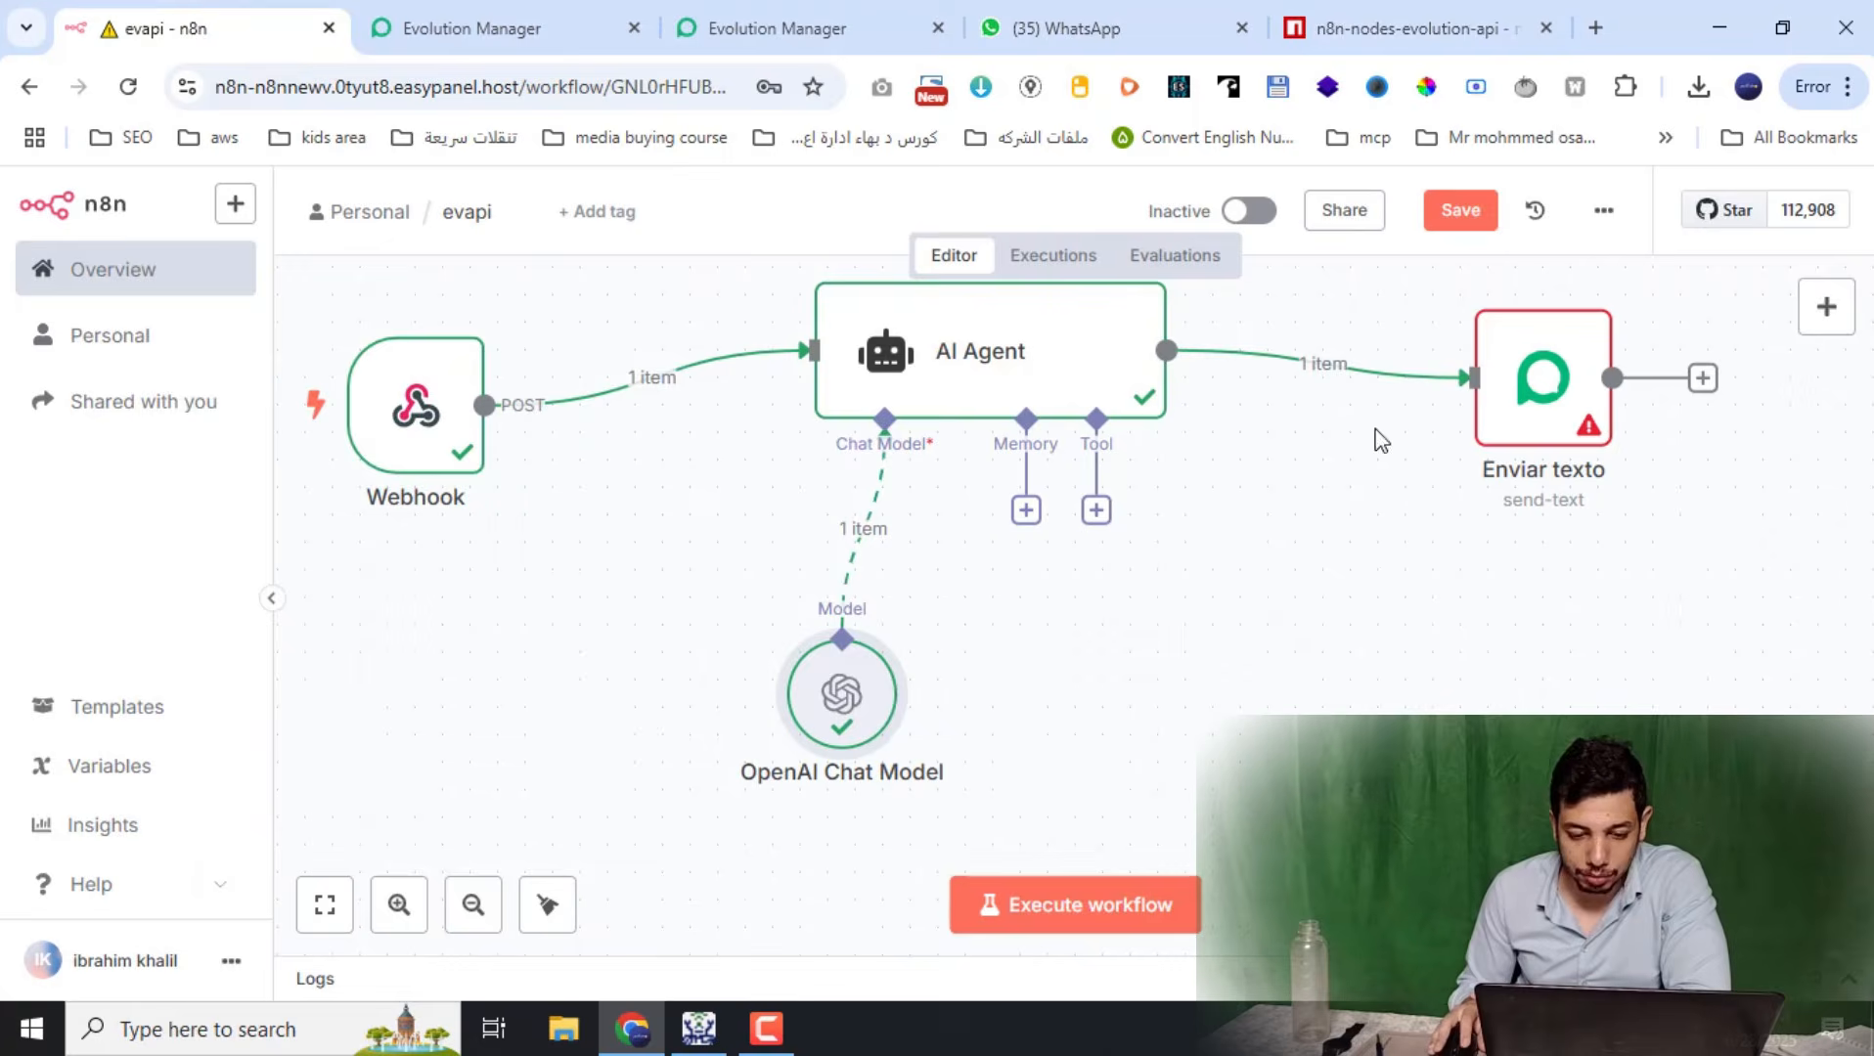
# Replace Enviar texto's message with the AI Agent's output field
pyautogui.doubleClick(1503, 450)
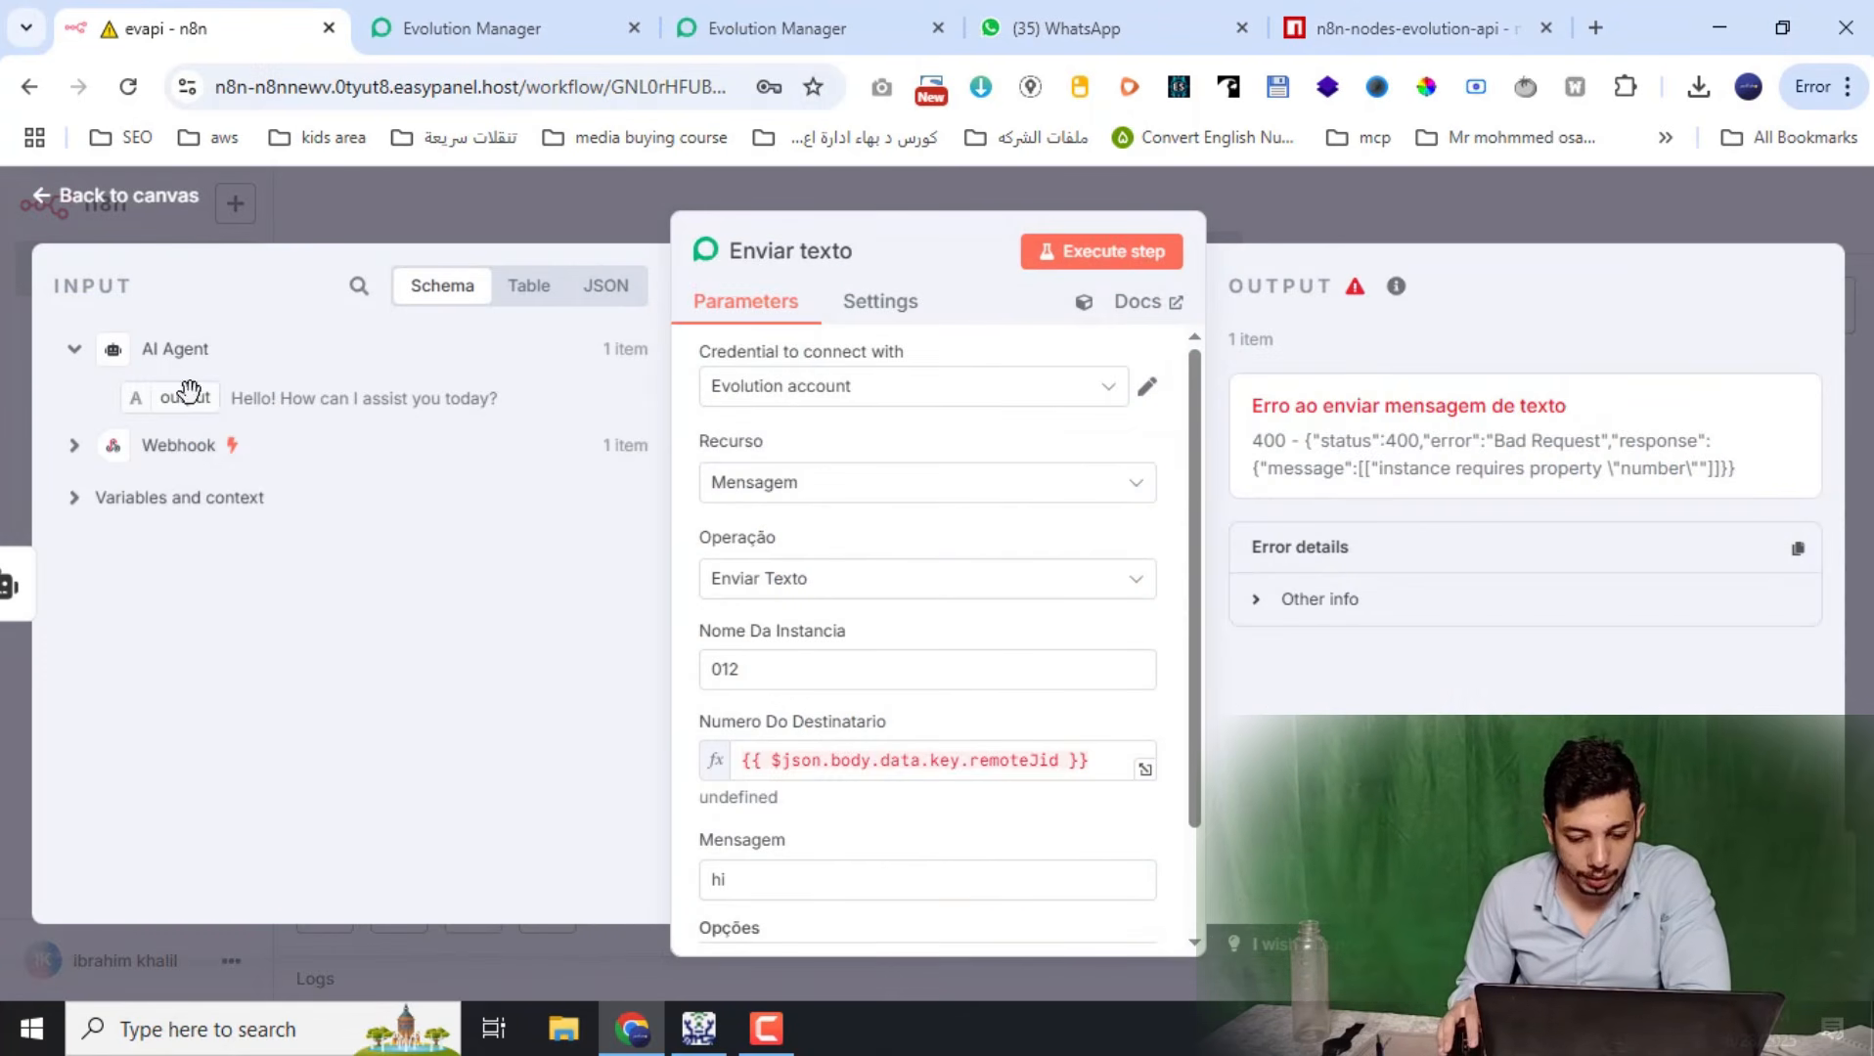
pyautogui.scroll(-2, 858, 743)
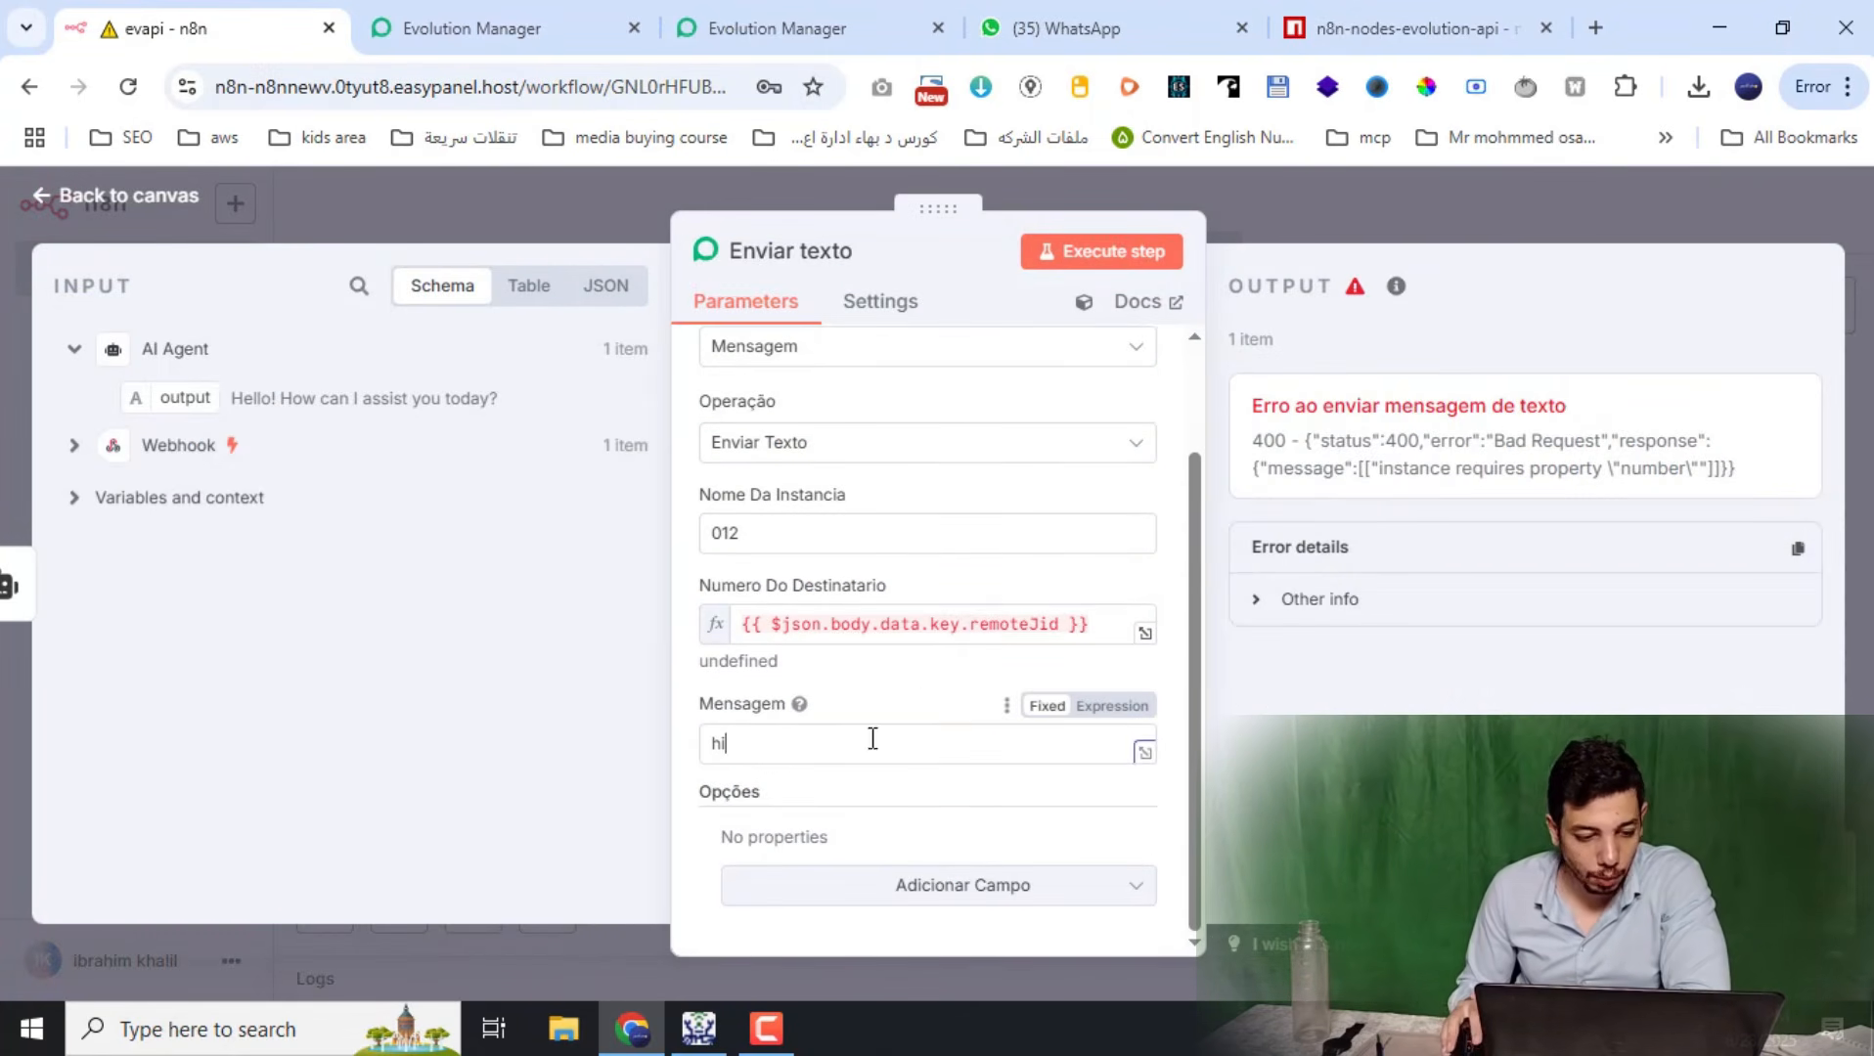
pyautogui.moveTo(871, 743); pyautogui.dragTo(417, 647)
pyautogui.moveTo(177, 394); pyautogui.dragTo(864, 790)
pyautogui.click(779, 762)
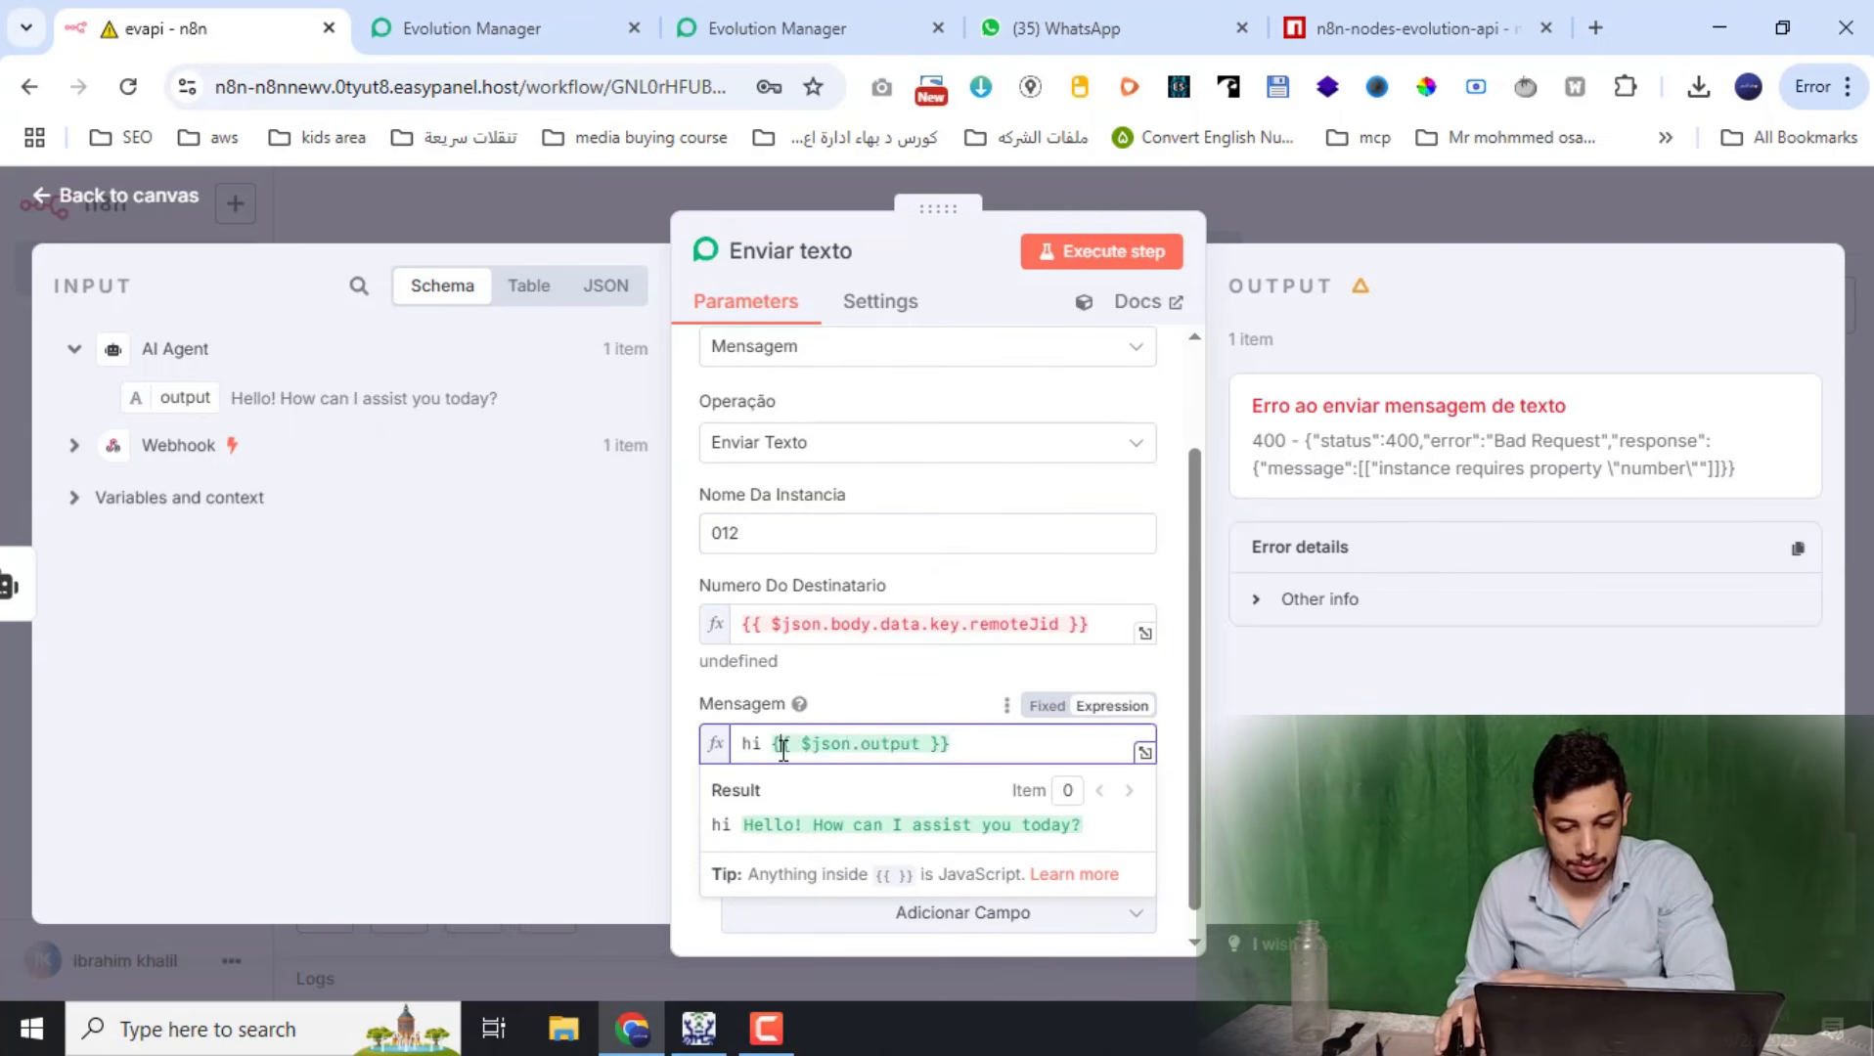
pyautogui.hotkey('ctrl', 'a')
pyautogui.press('BackSpace')
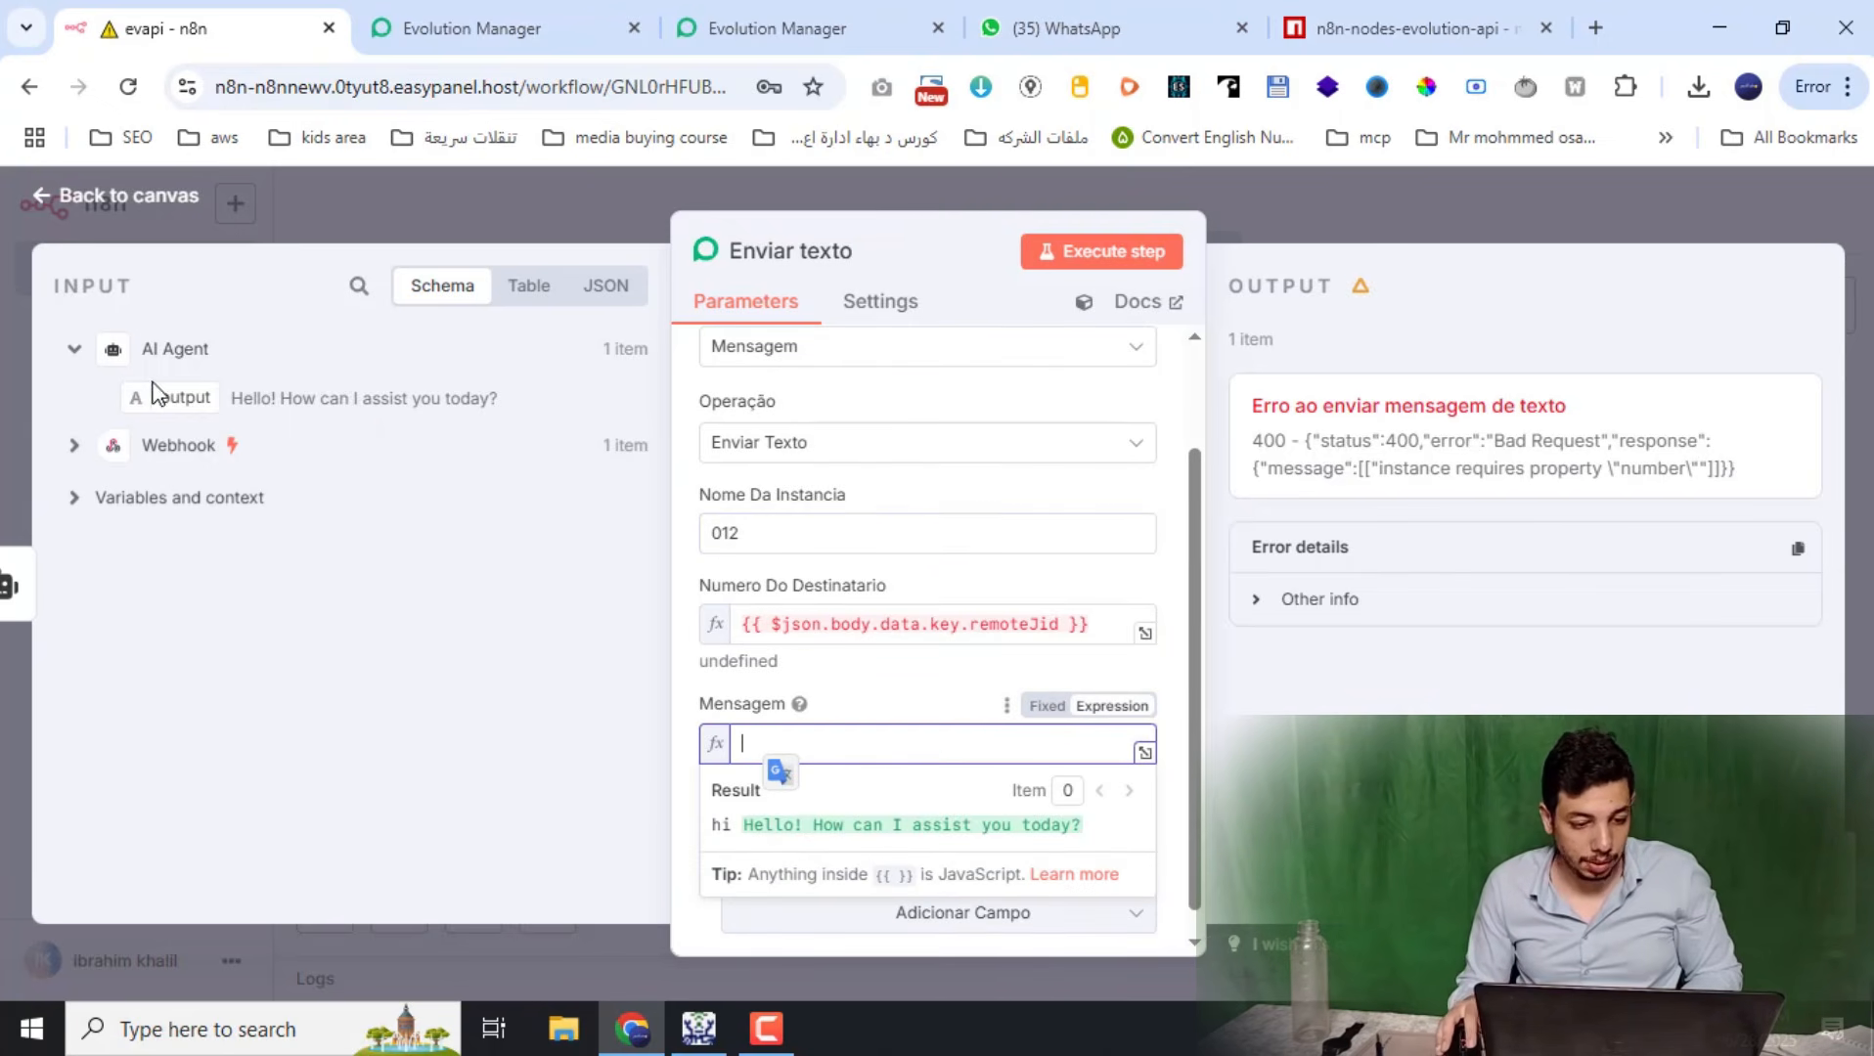
pyautogui.moveTo(157, 394); pyautogui.dragTo(854, 754)
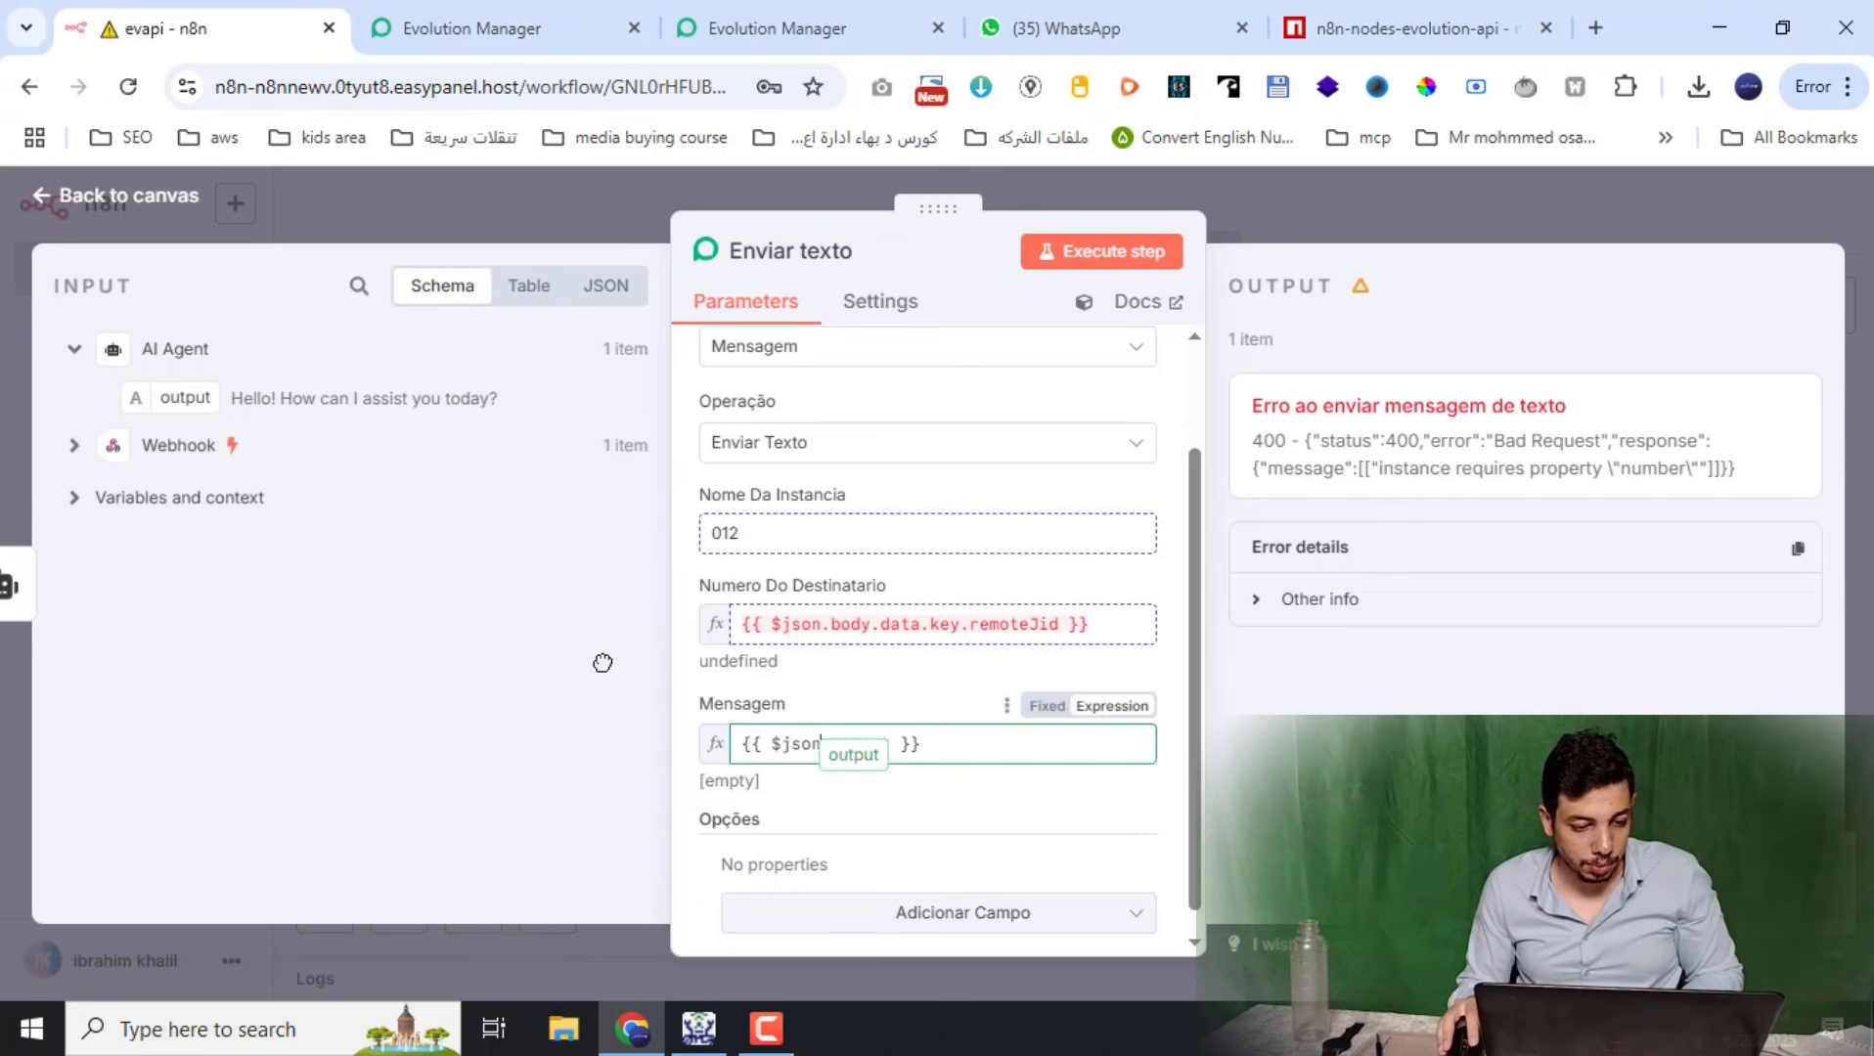
pyautogui.moveTo(603, 663); pyautogui.dragTo(603, 664)
# Delete the Numero Do Destinatario expression
pyautogui.click(218, 458)
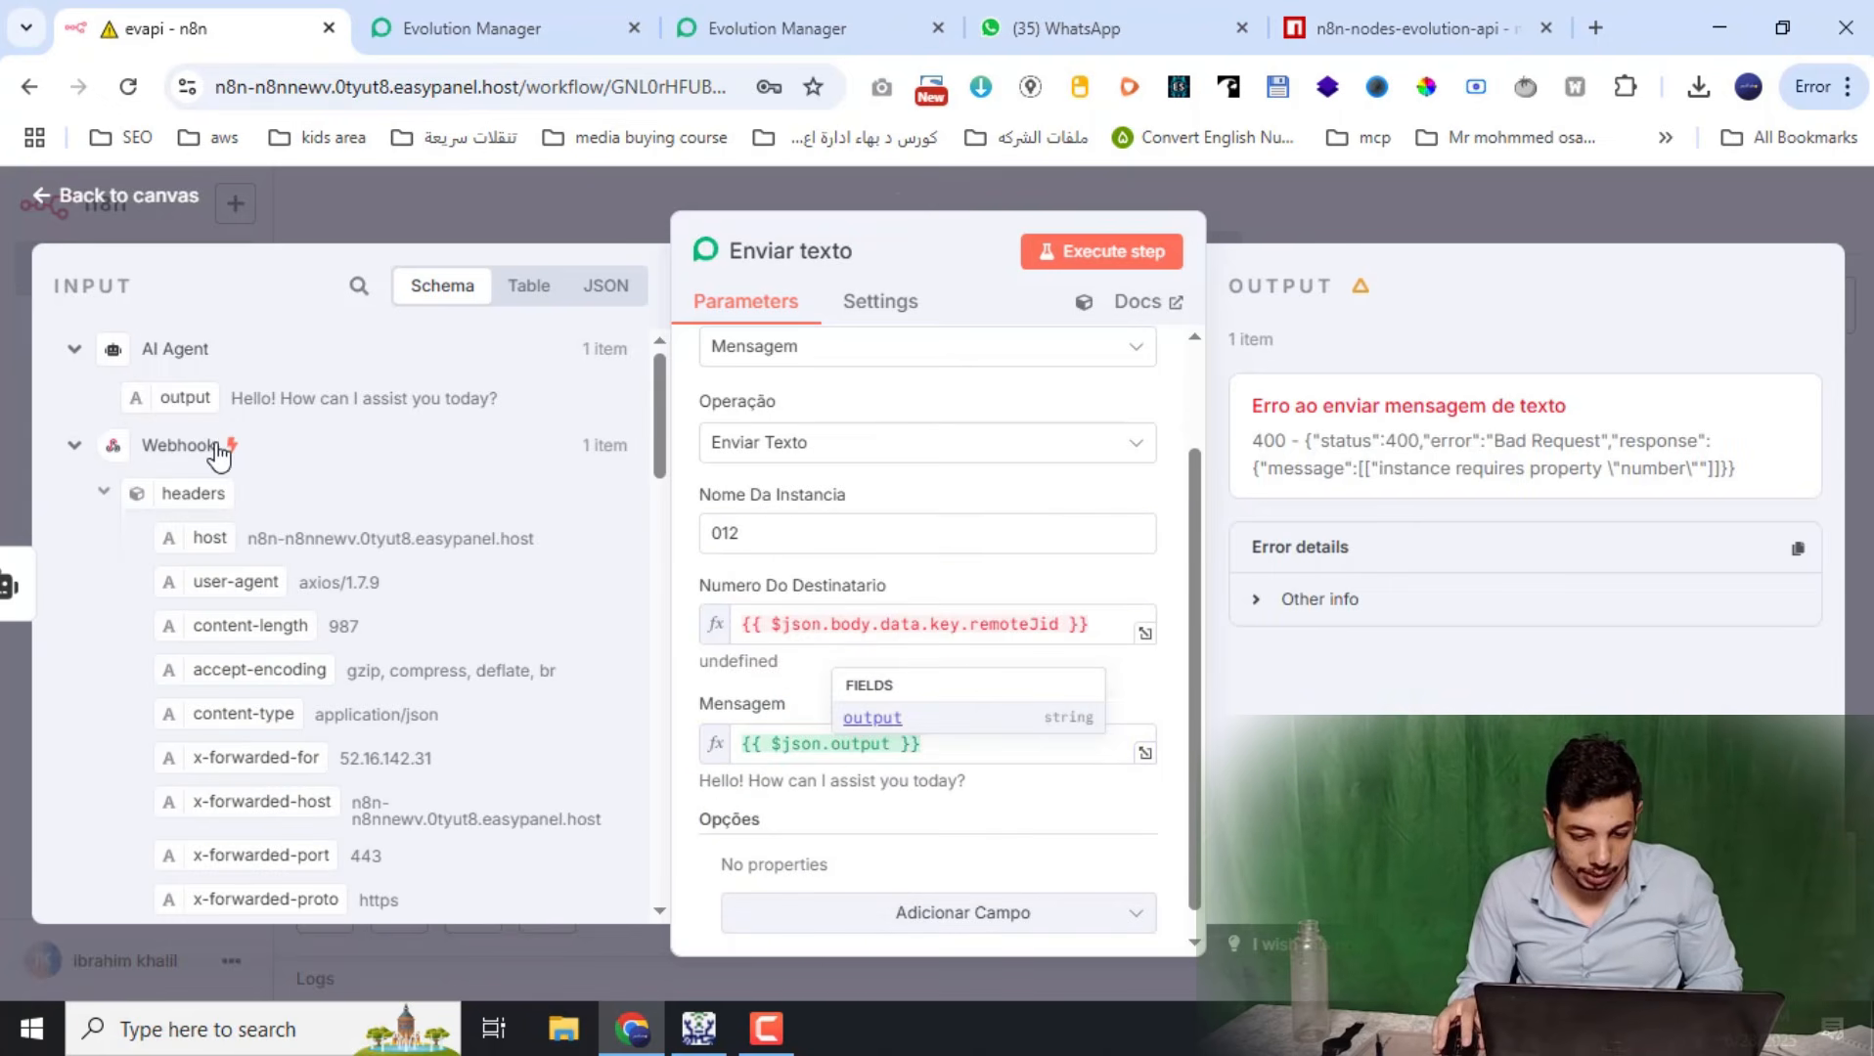
pyautogui.tripleClick(976, 624)
pyautogui.press('BackSpace')
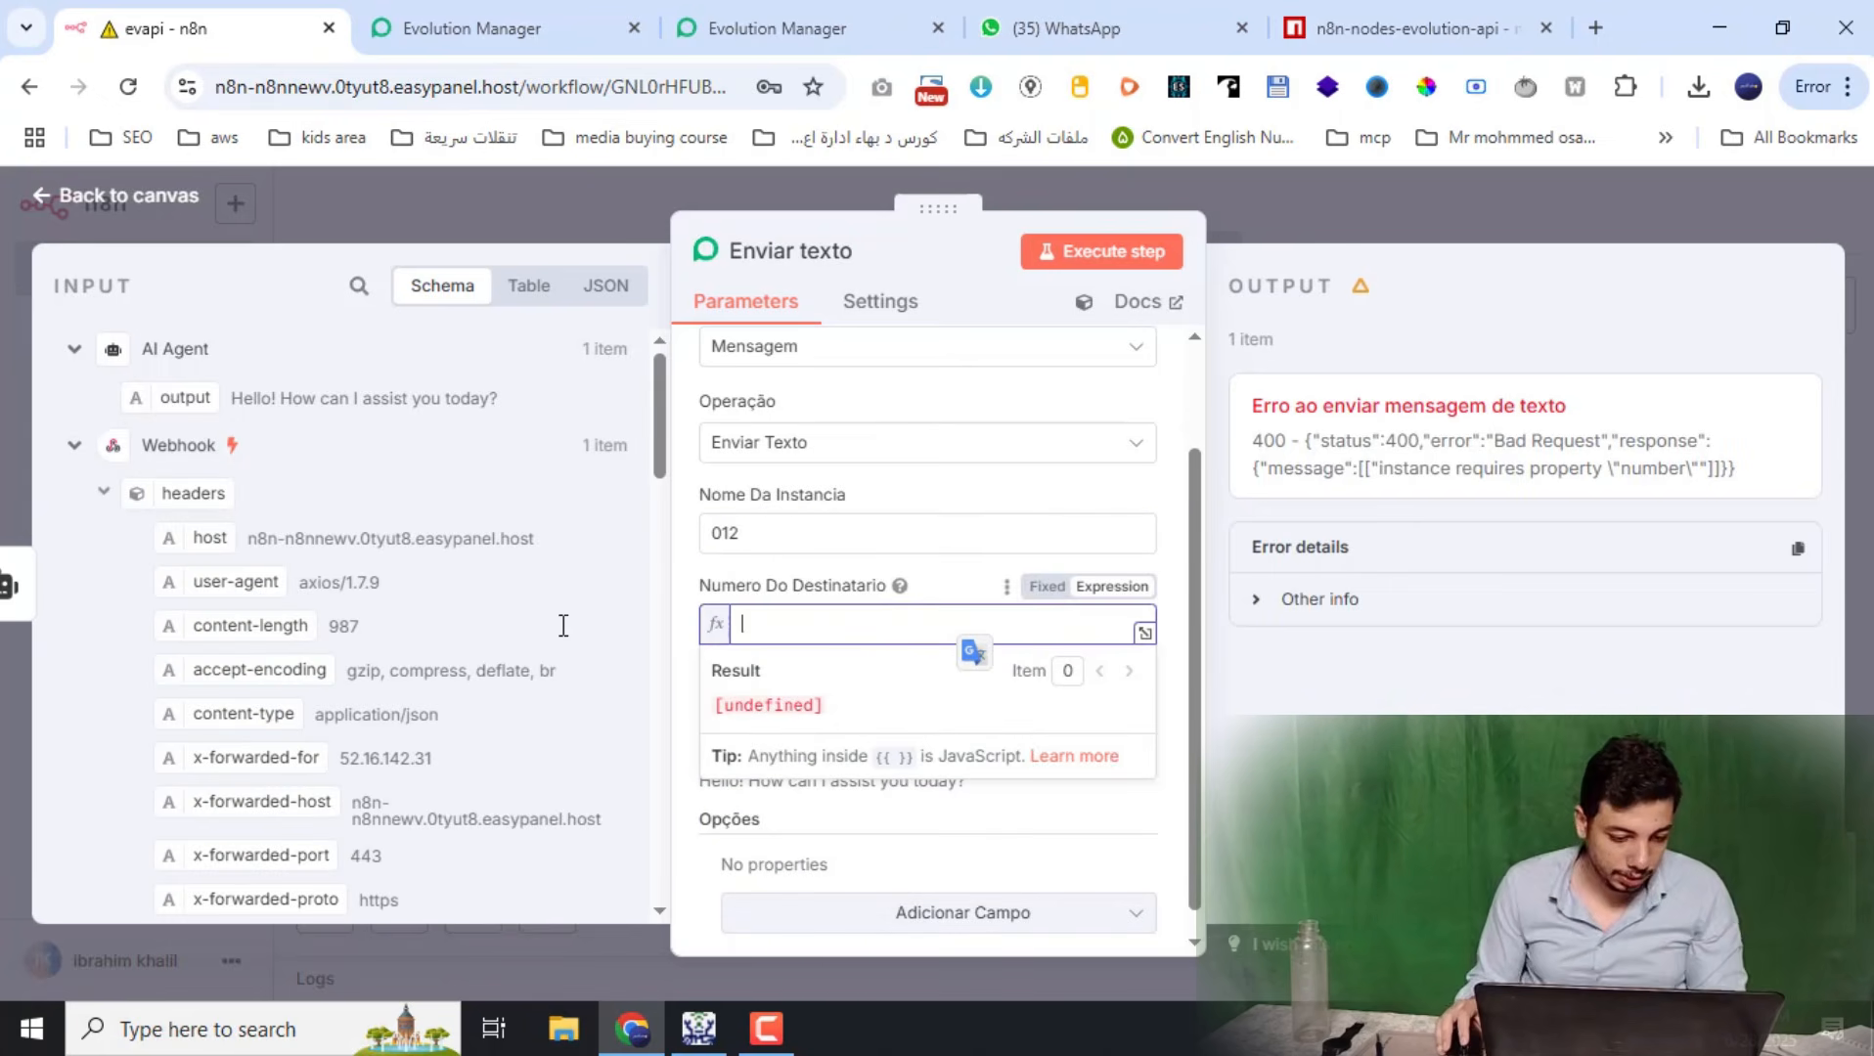
pyautogui.scroll(-15, 333, 629)
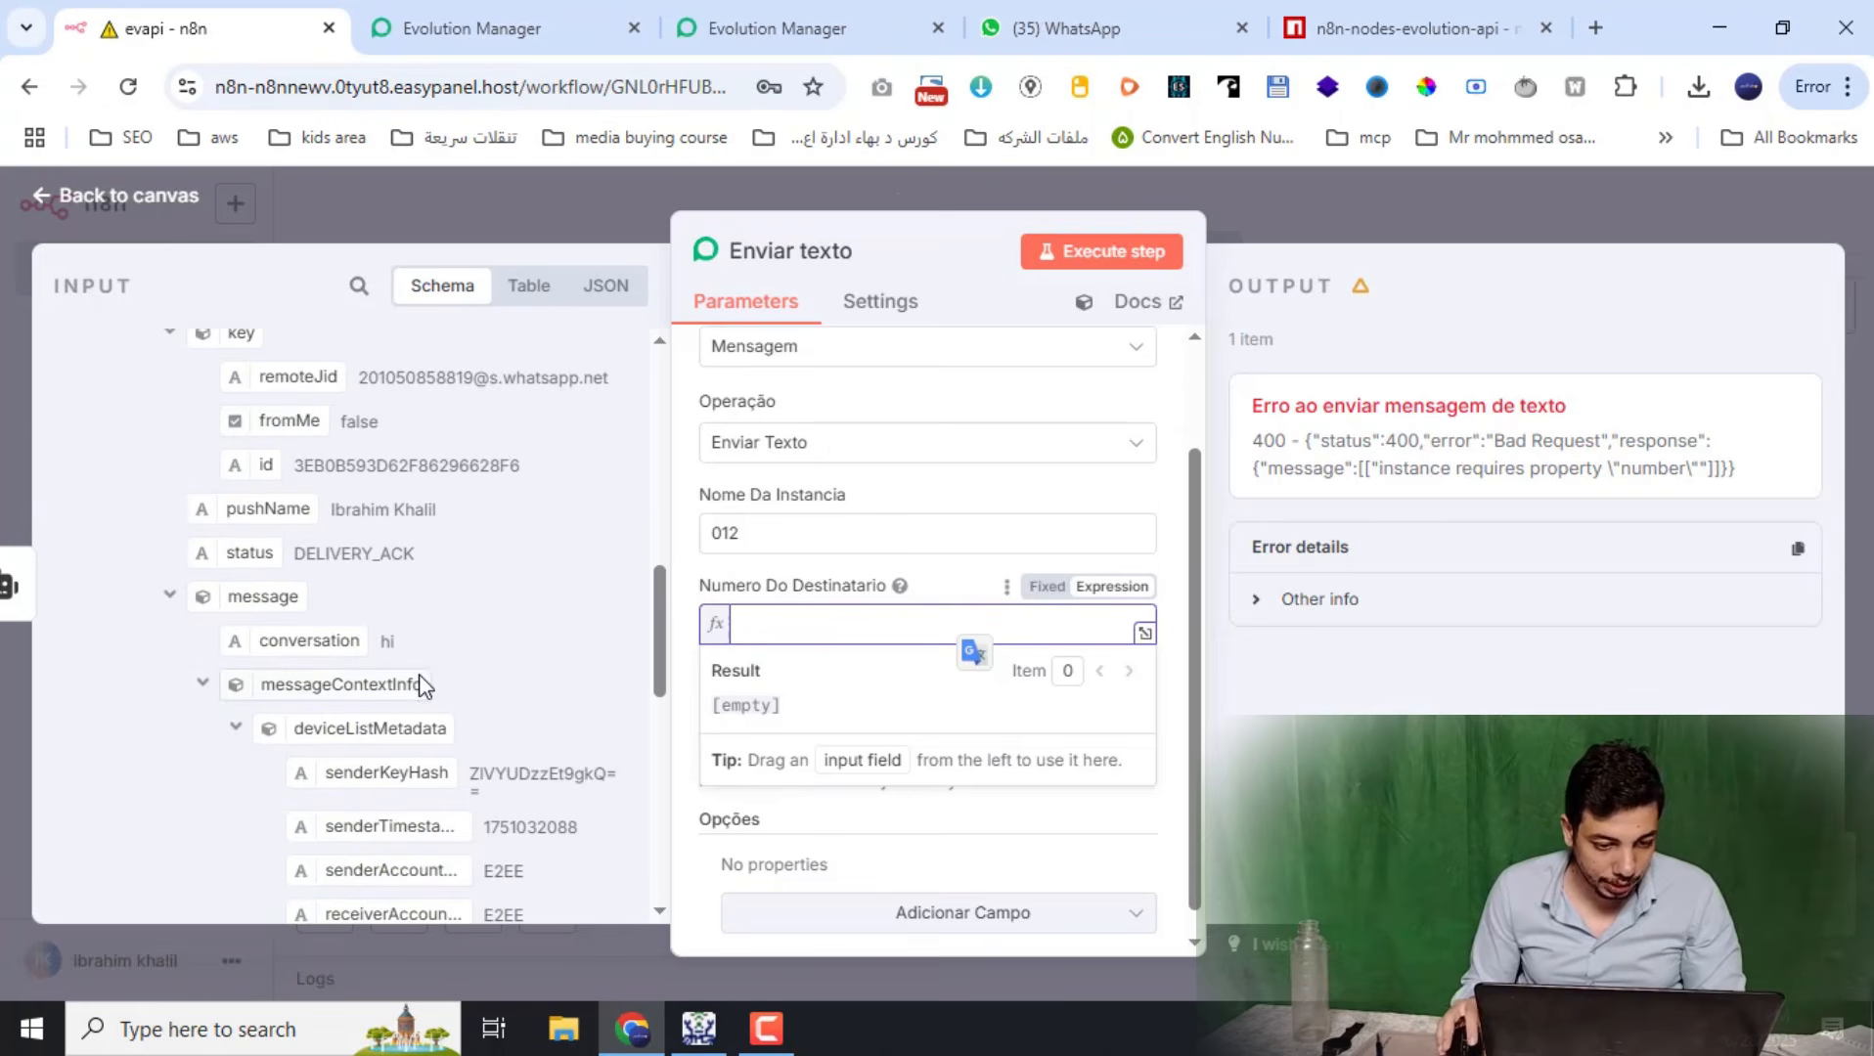
pyautogui.press('Escape')
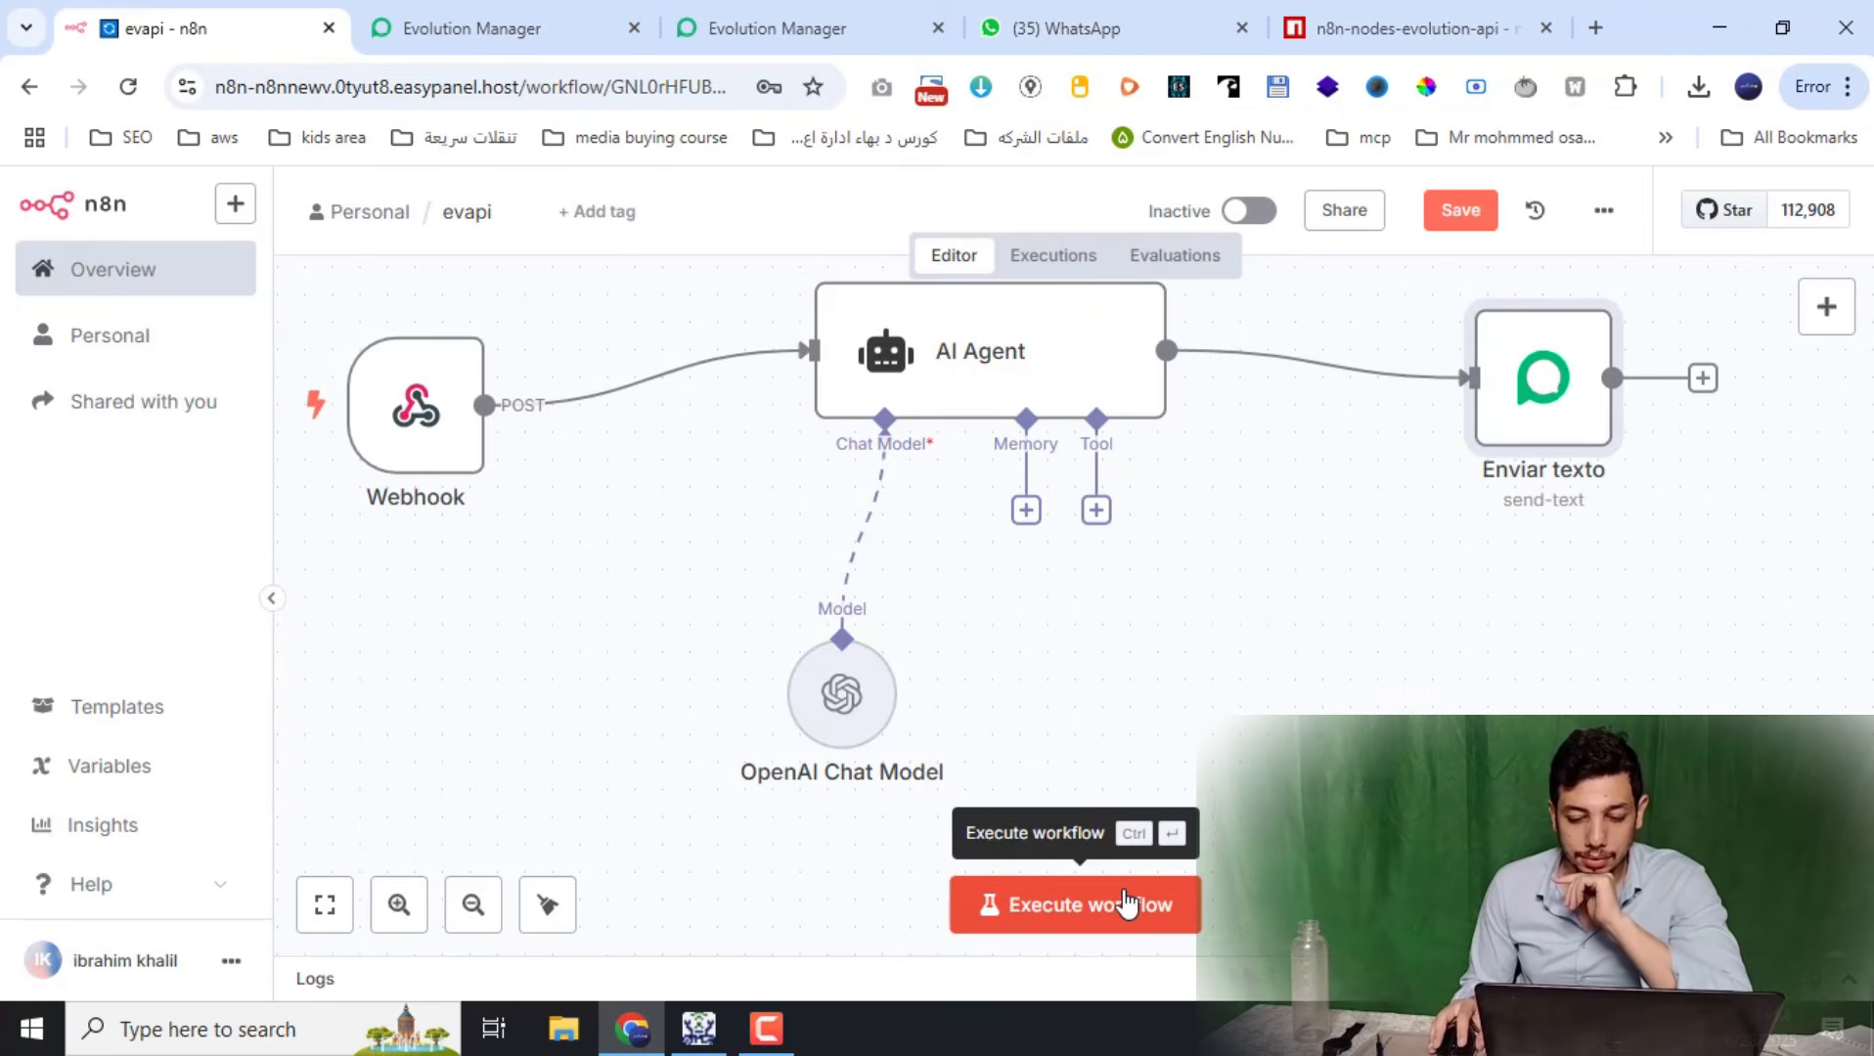
# Execute the workflow, send 'hi' on WhatsApp, and receive 'Hello! How can I assist you today?'
pyautogui.click(1128, 904)
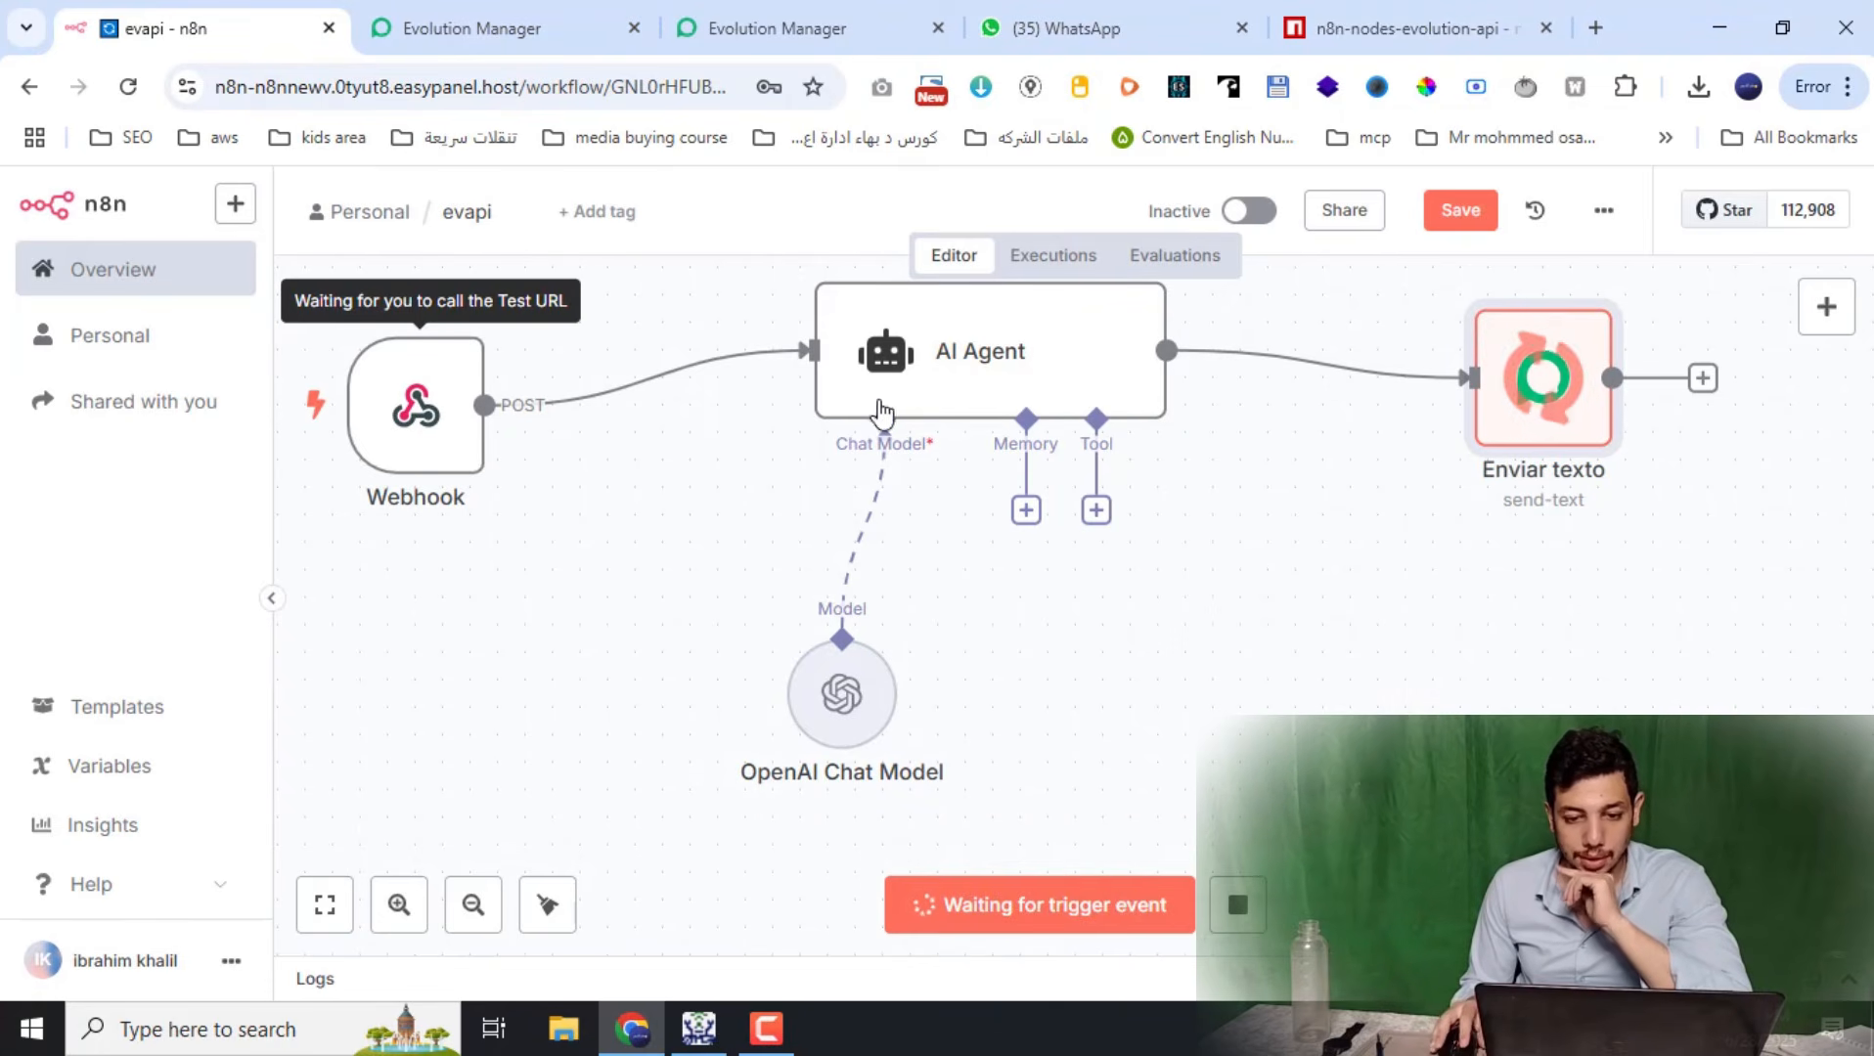
pyautogui.hotkey('ctrl', '4')
pyautogui.write('h')
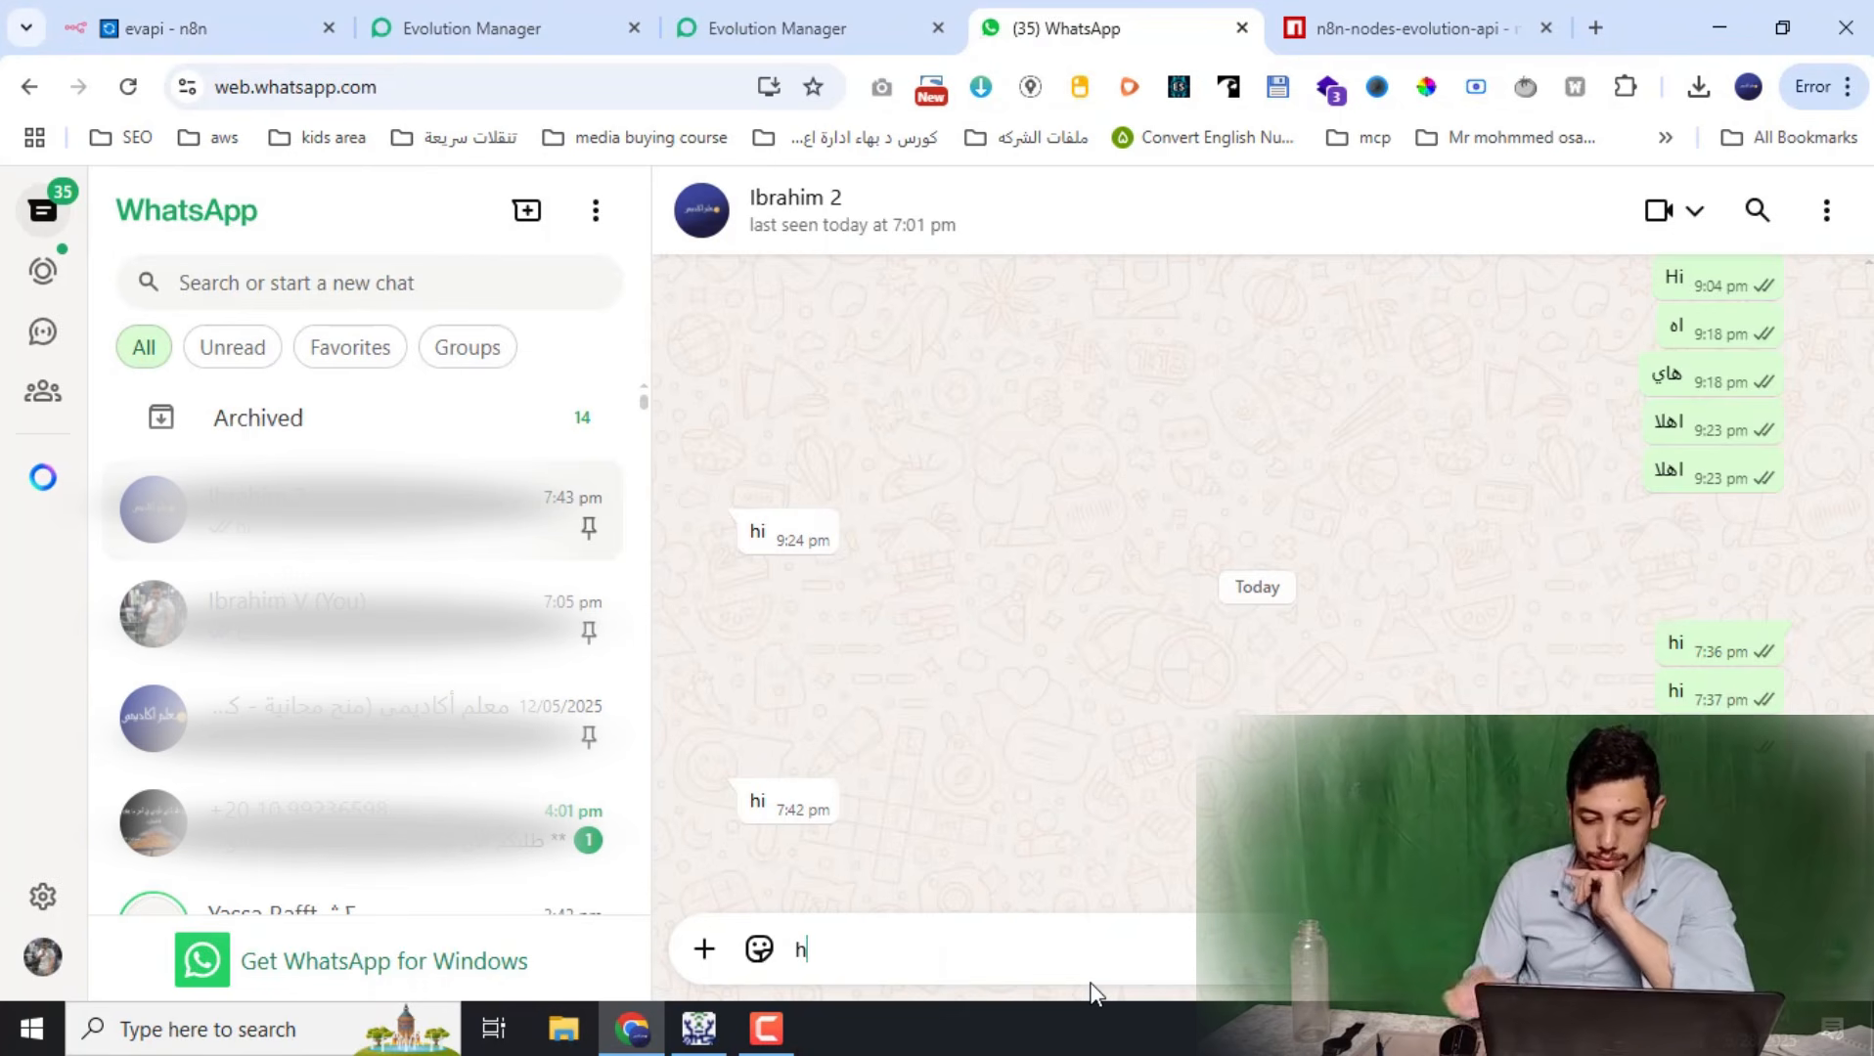
pyautogui.write('i')
pyautogui.press('Return')
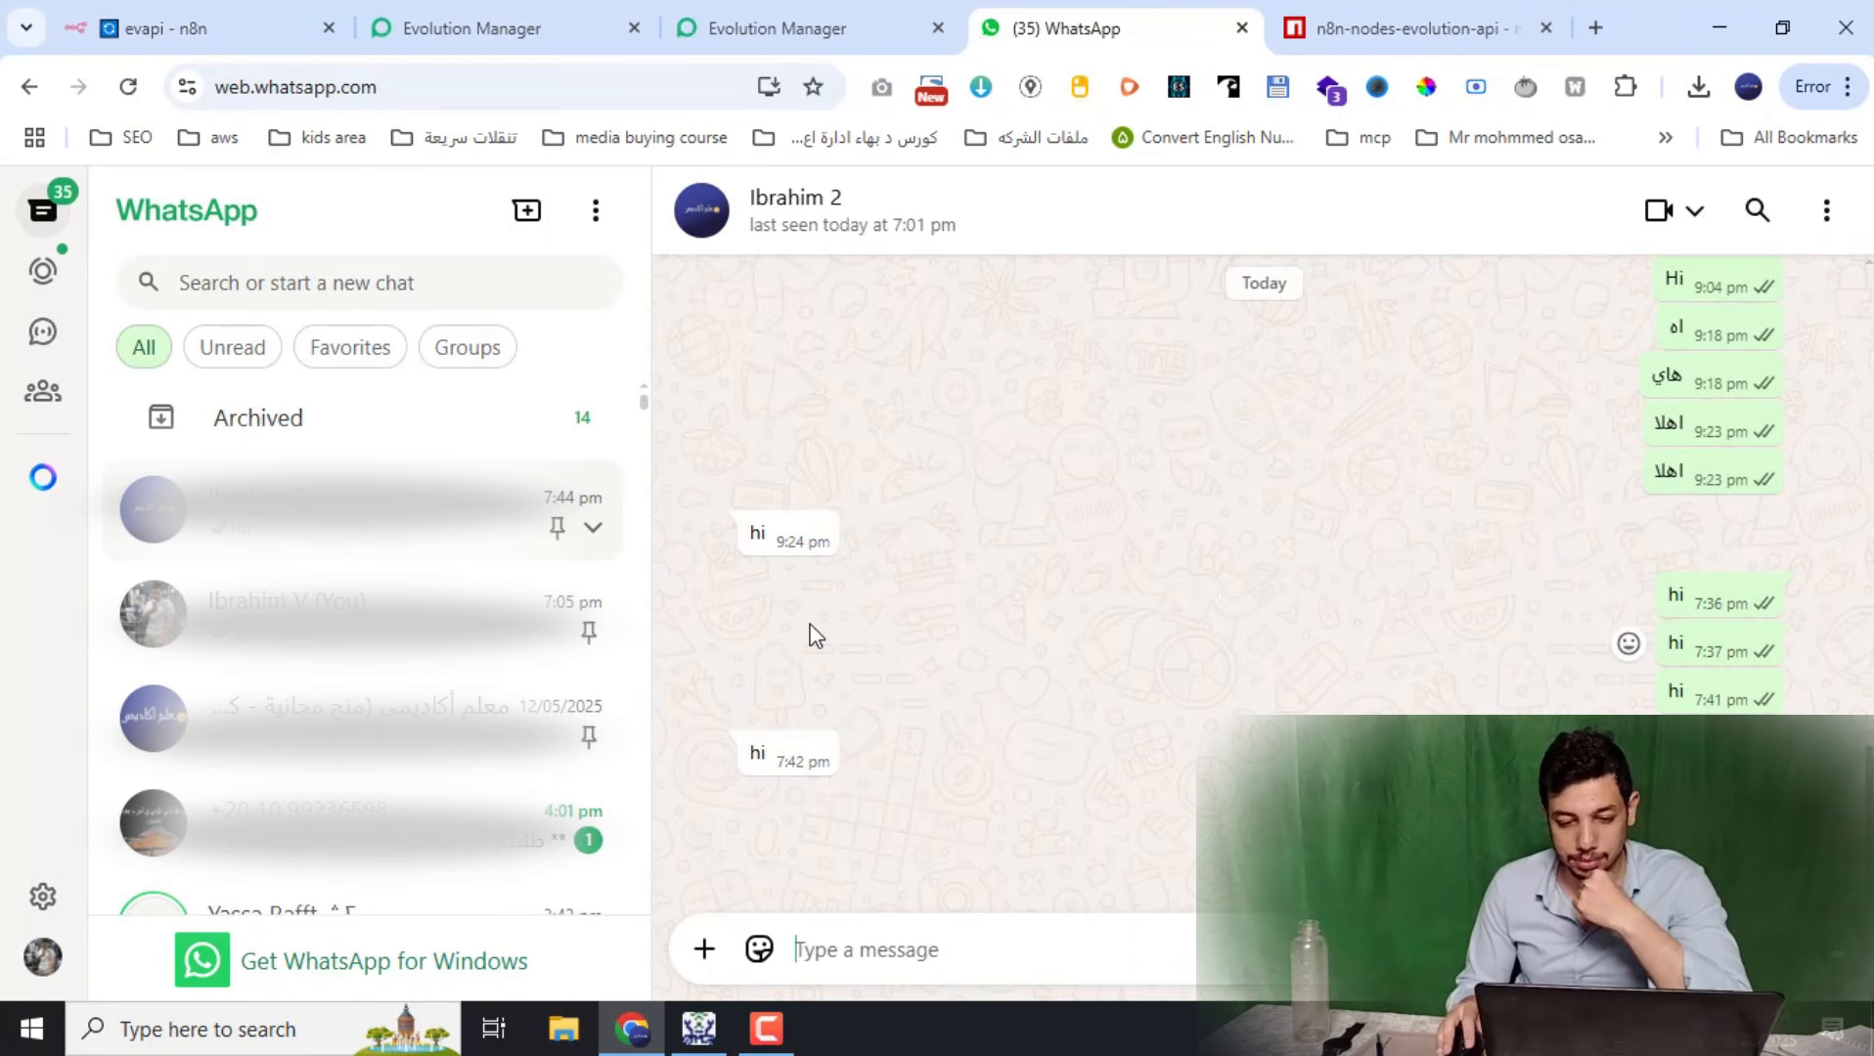
pyautogui.click(135, 15)
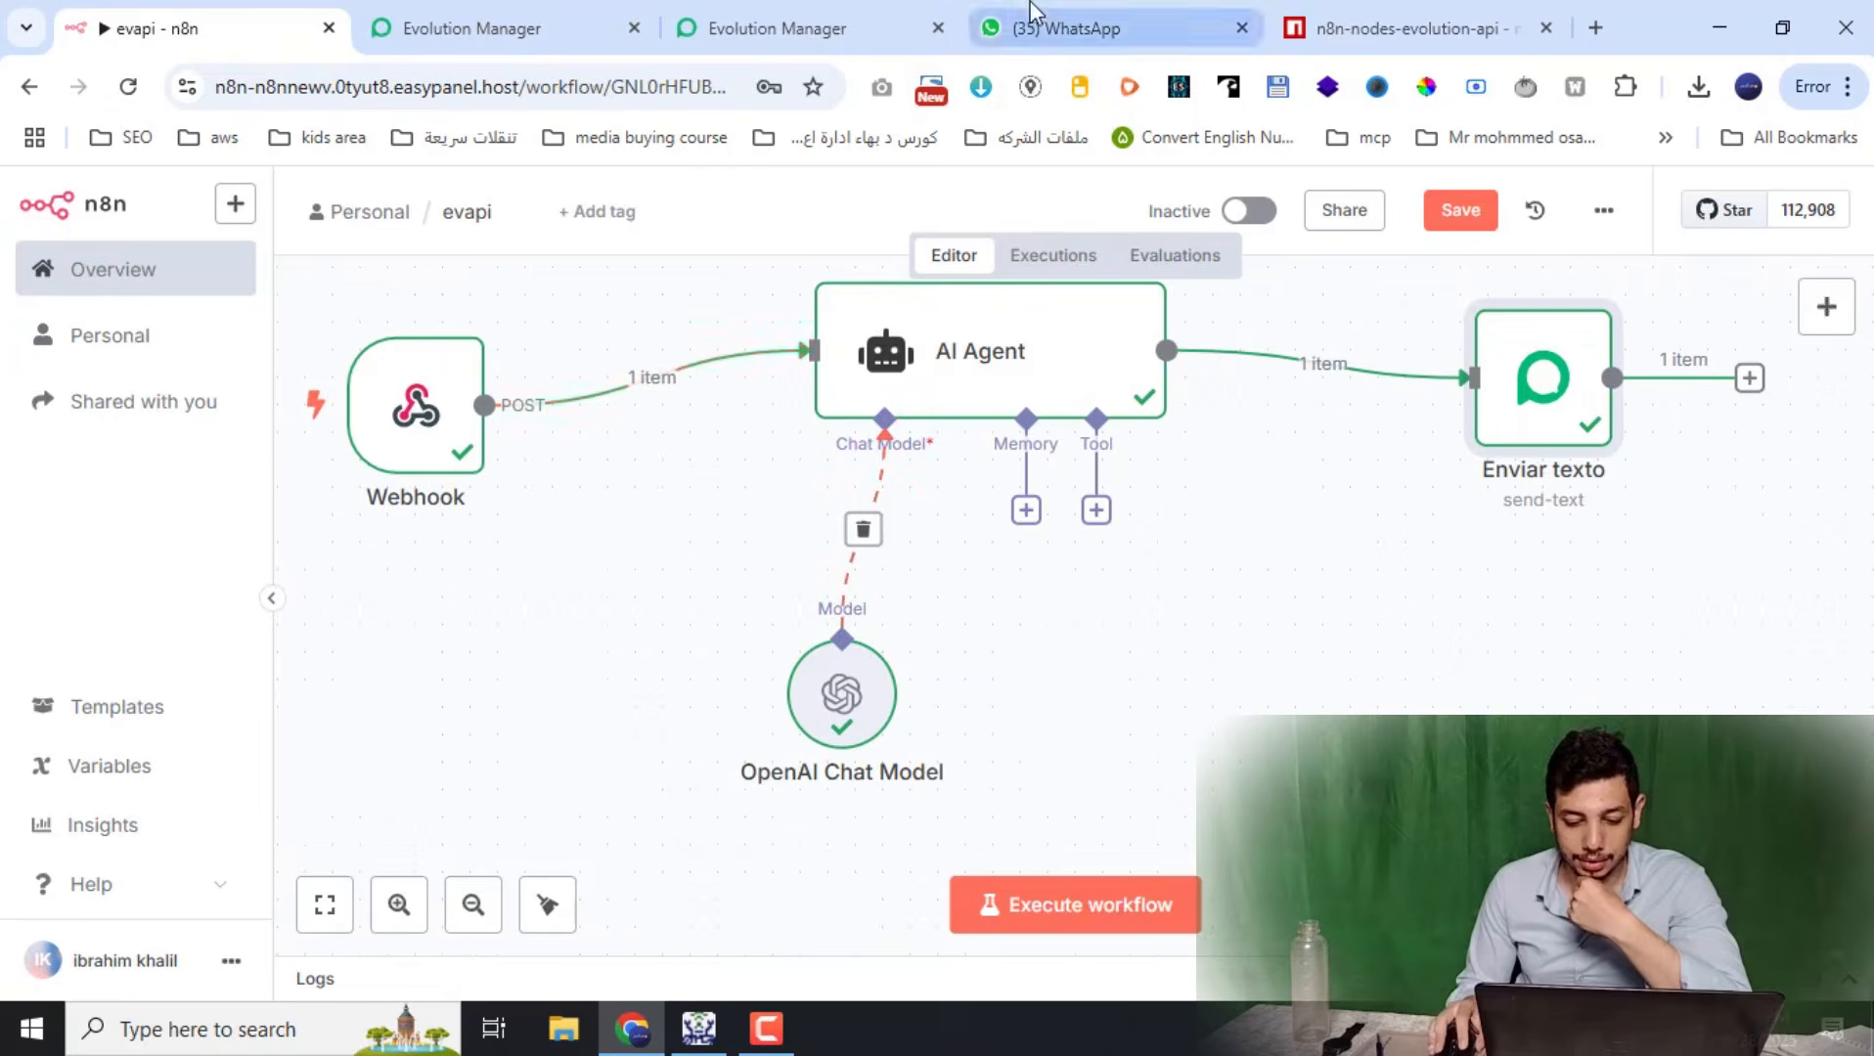
pyautogui.click(1066, 28)
pyautogui.tripleClick(867, 863)
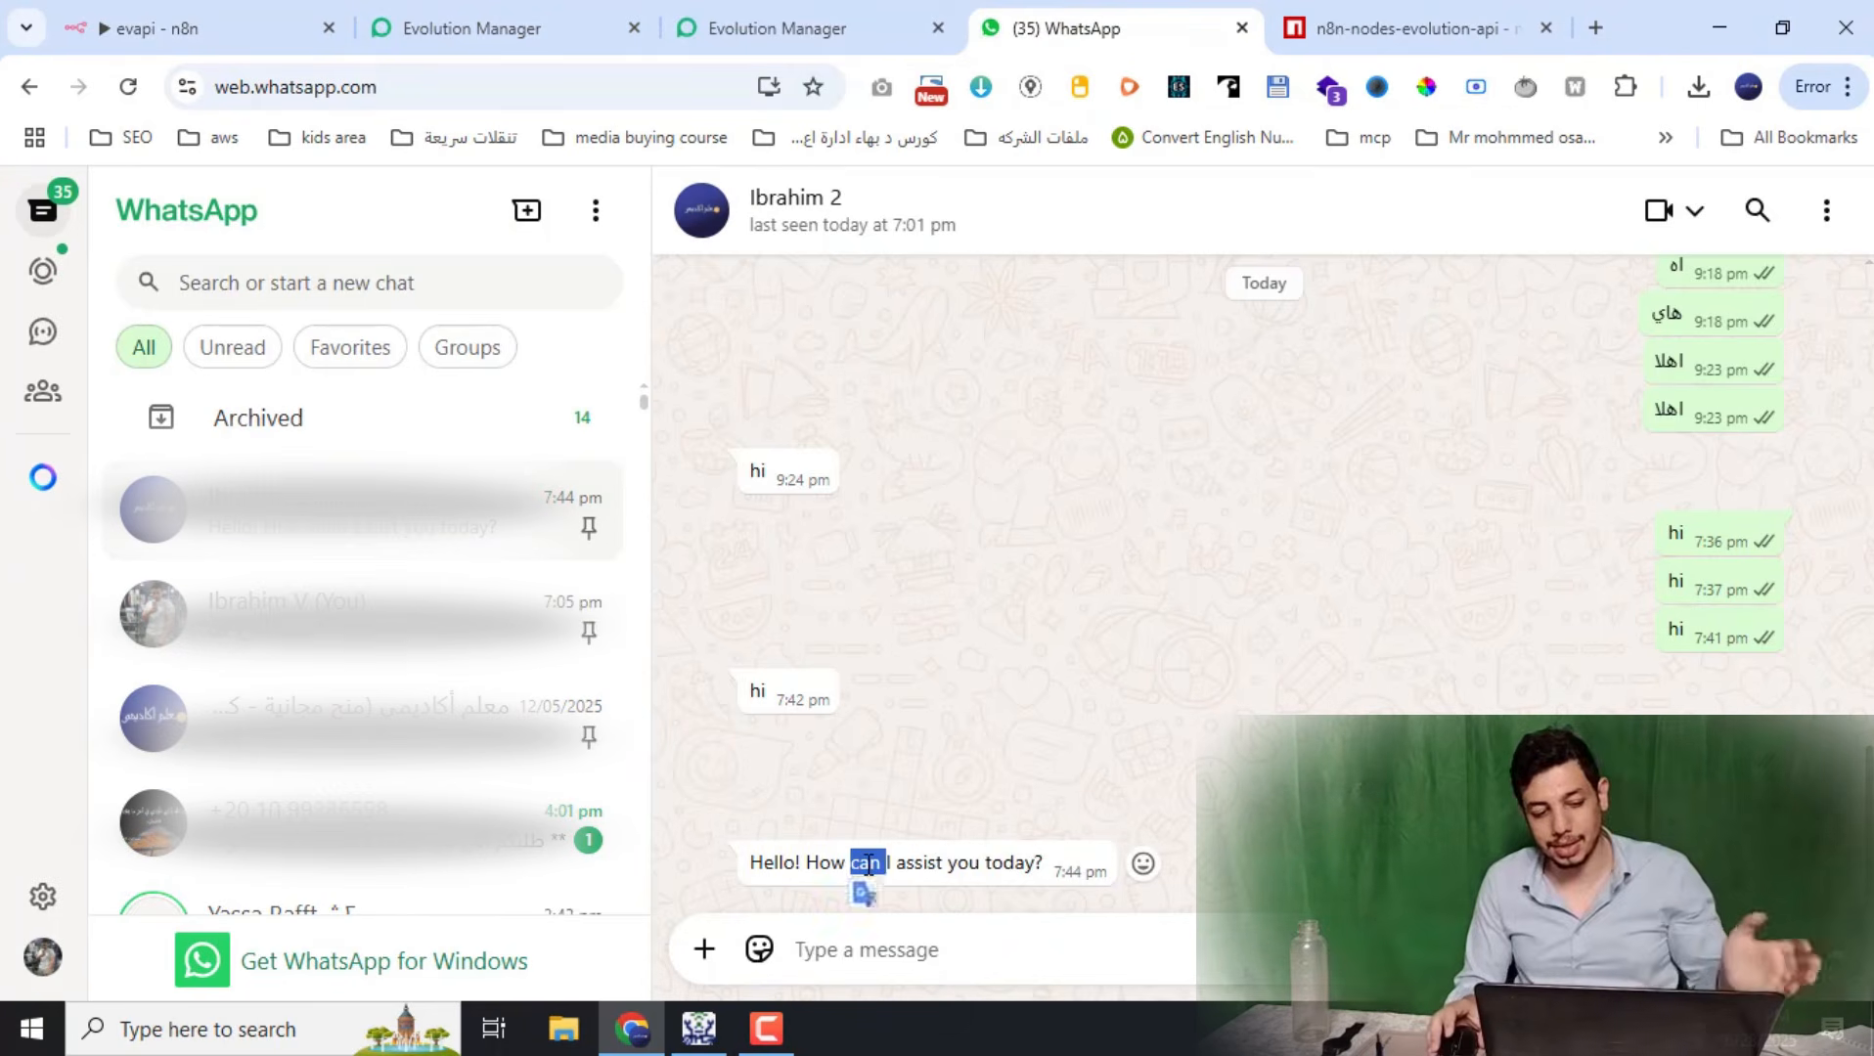
pyautogui.click(298, 27)
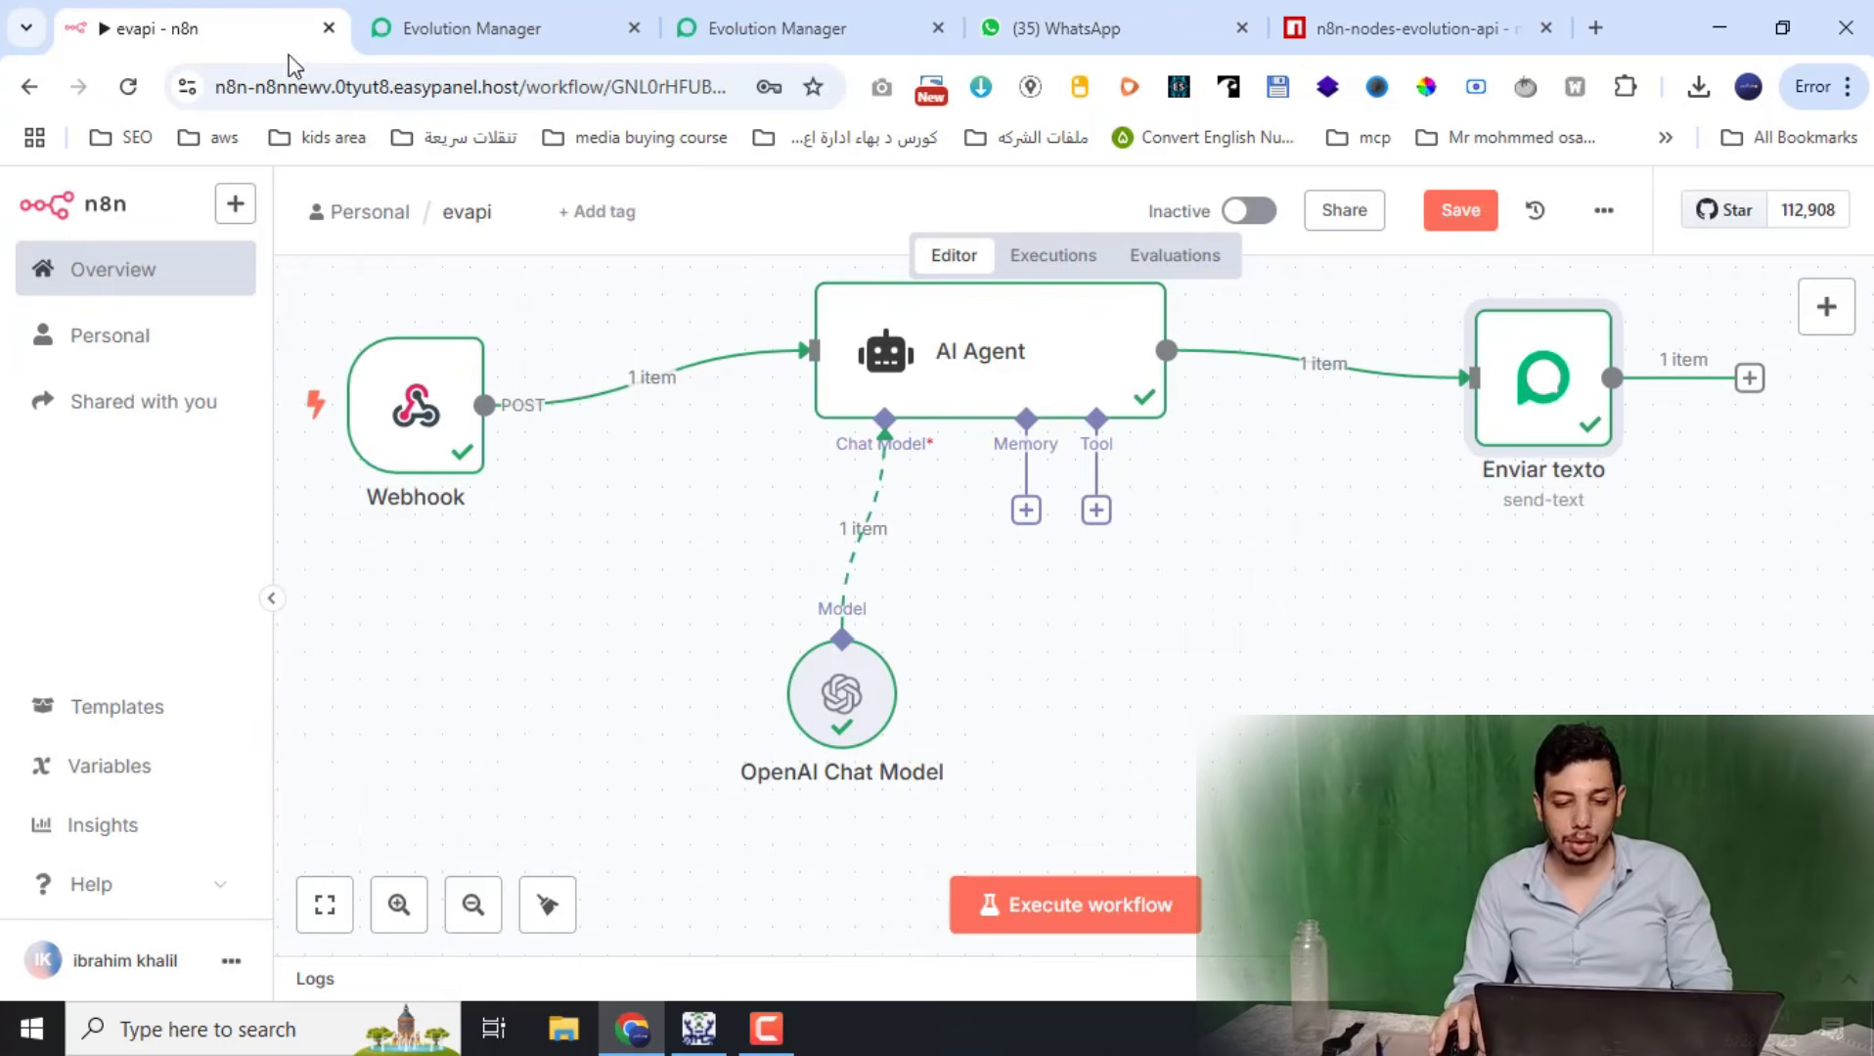
pyautogui.doubleClick(963, 330)
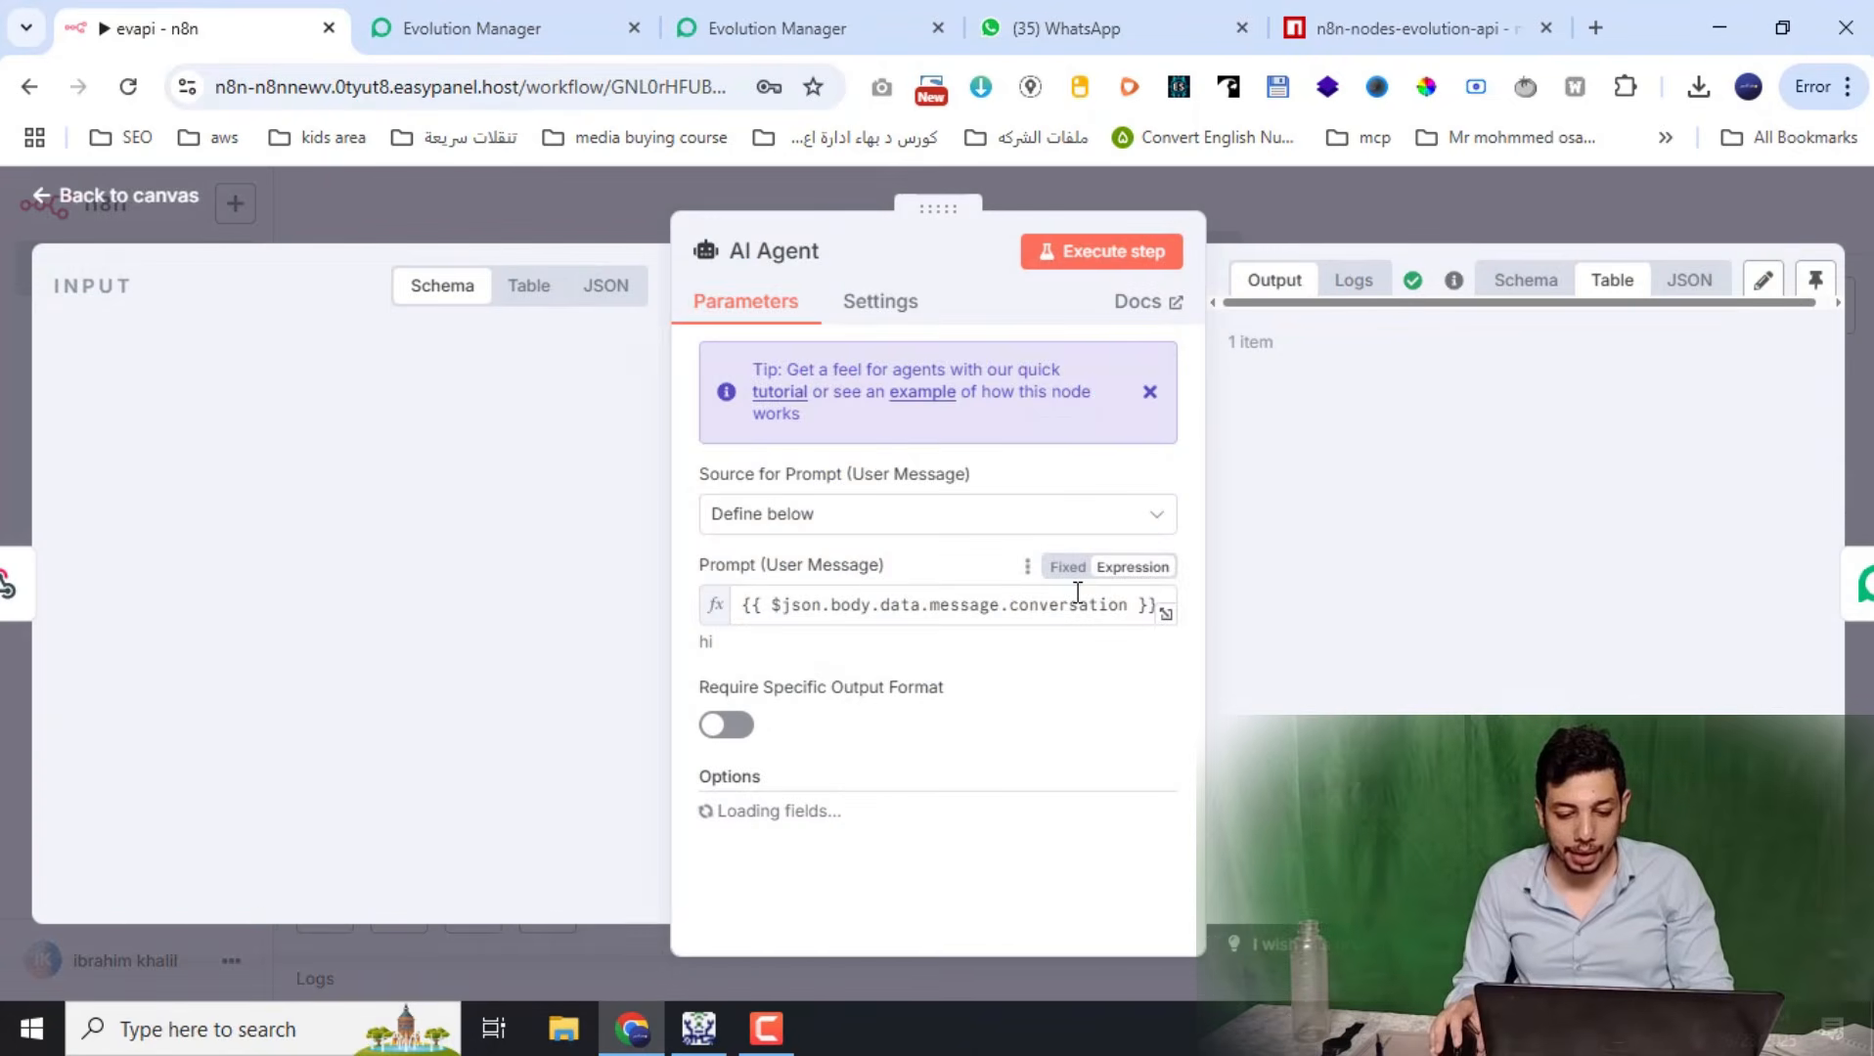
pyautogui.scroll(-3, 1028, 702)
pyautogui.tripleClick(1020, 641)
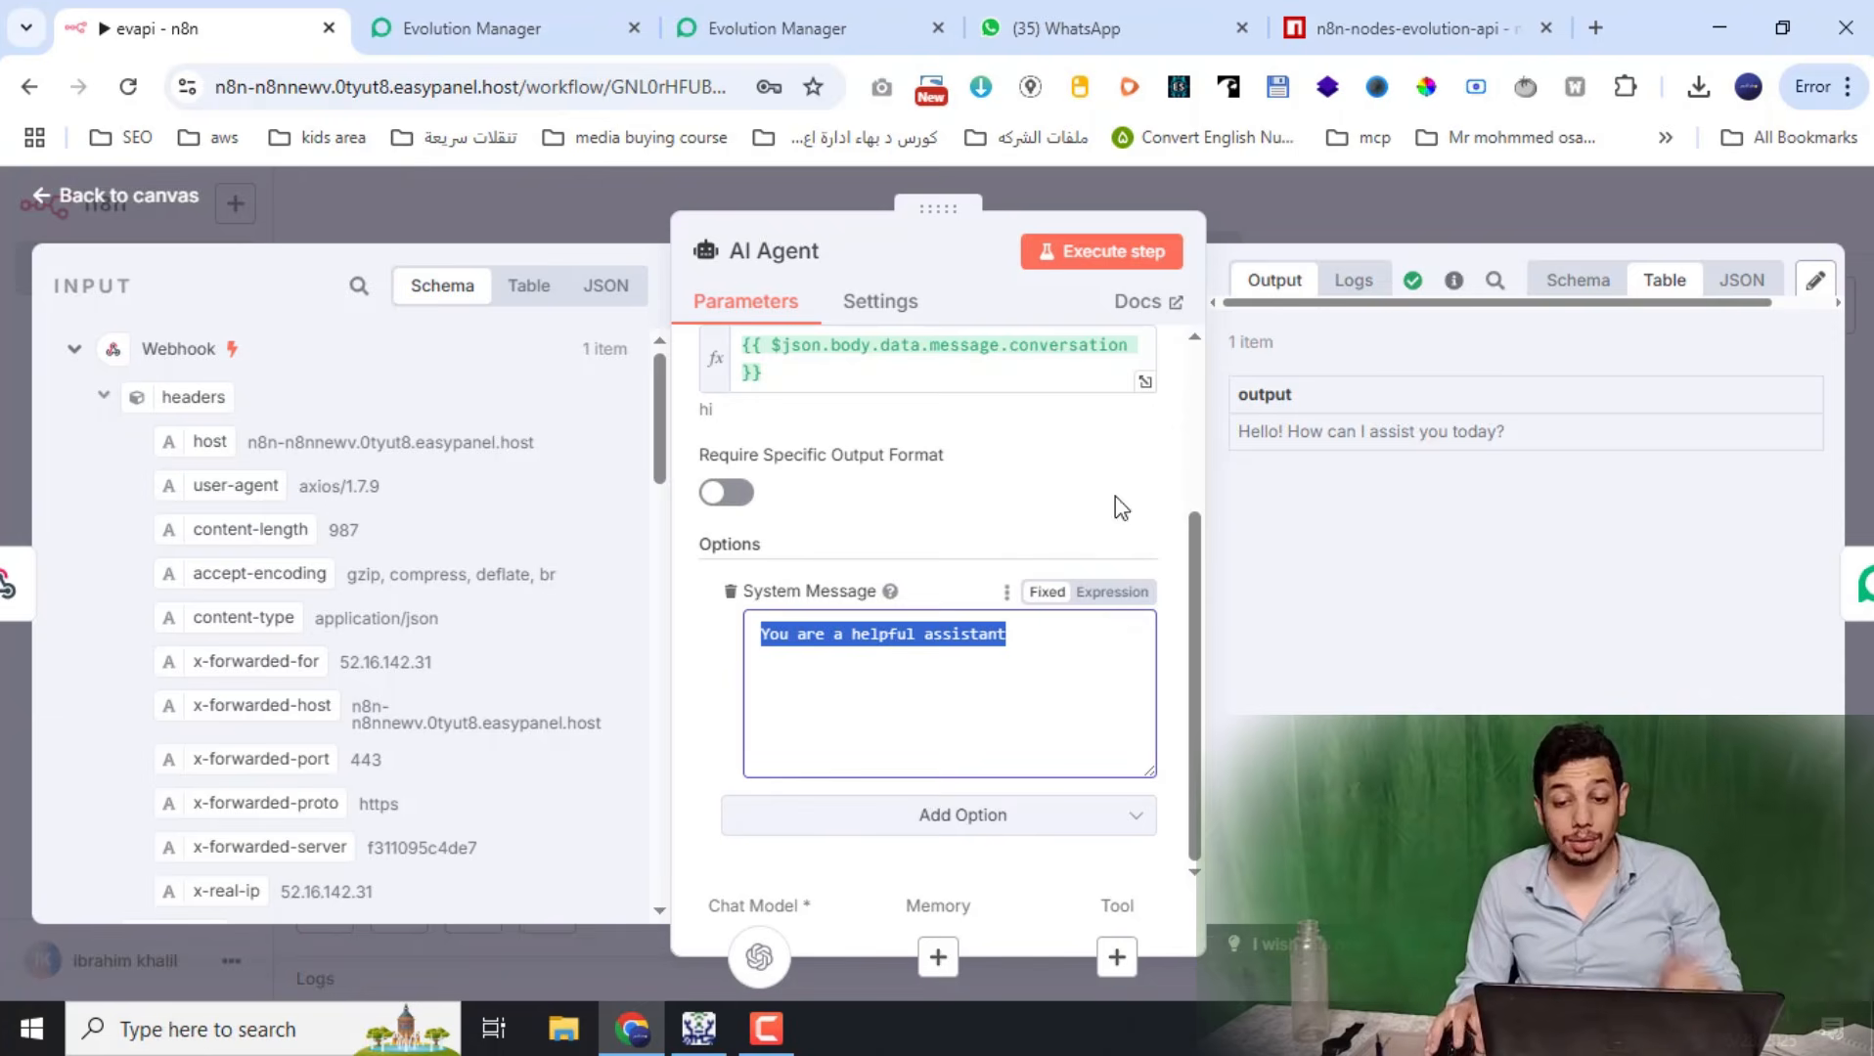
pyautogui.click(1383, 196)
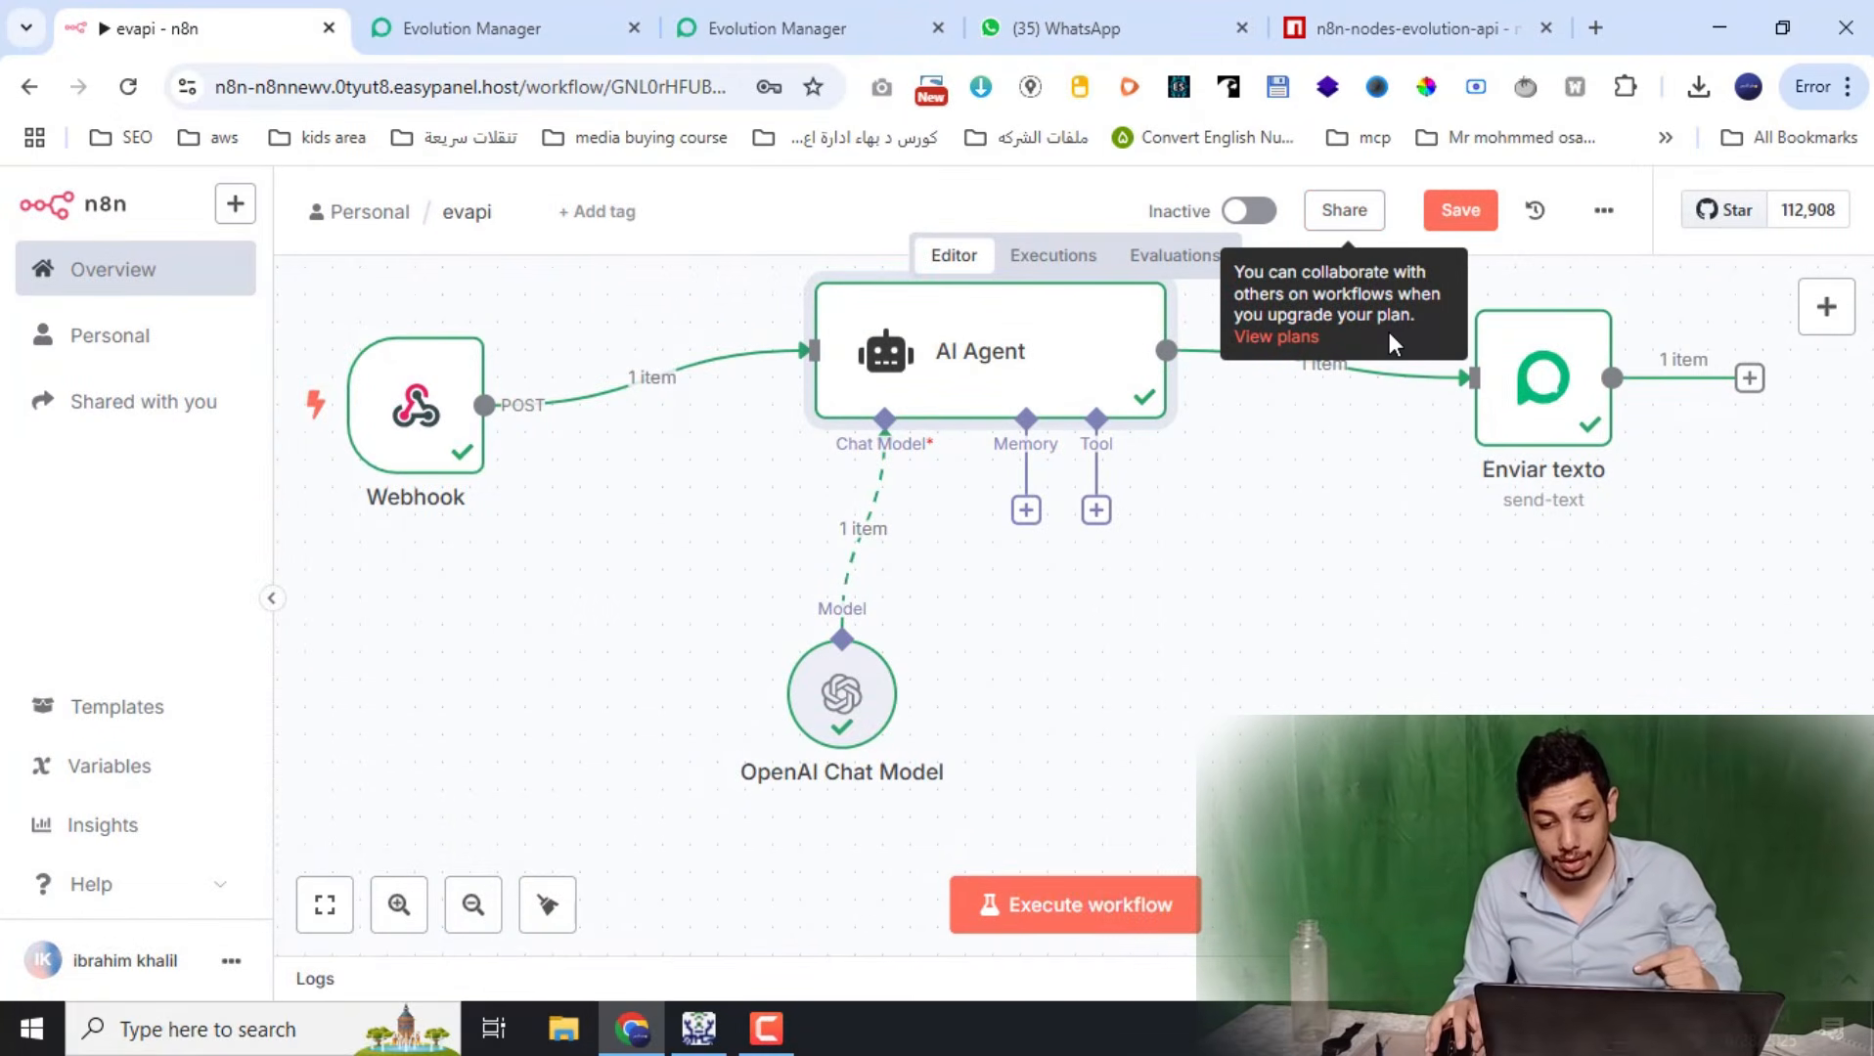
pyautogui.click(1548, 427)
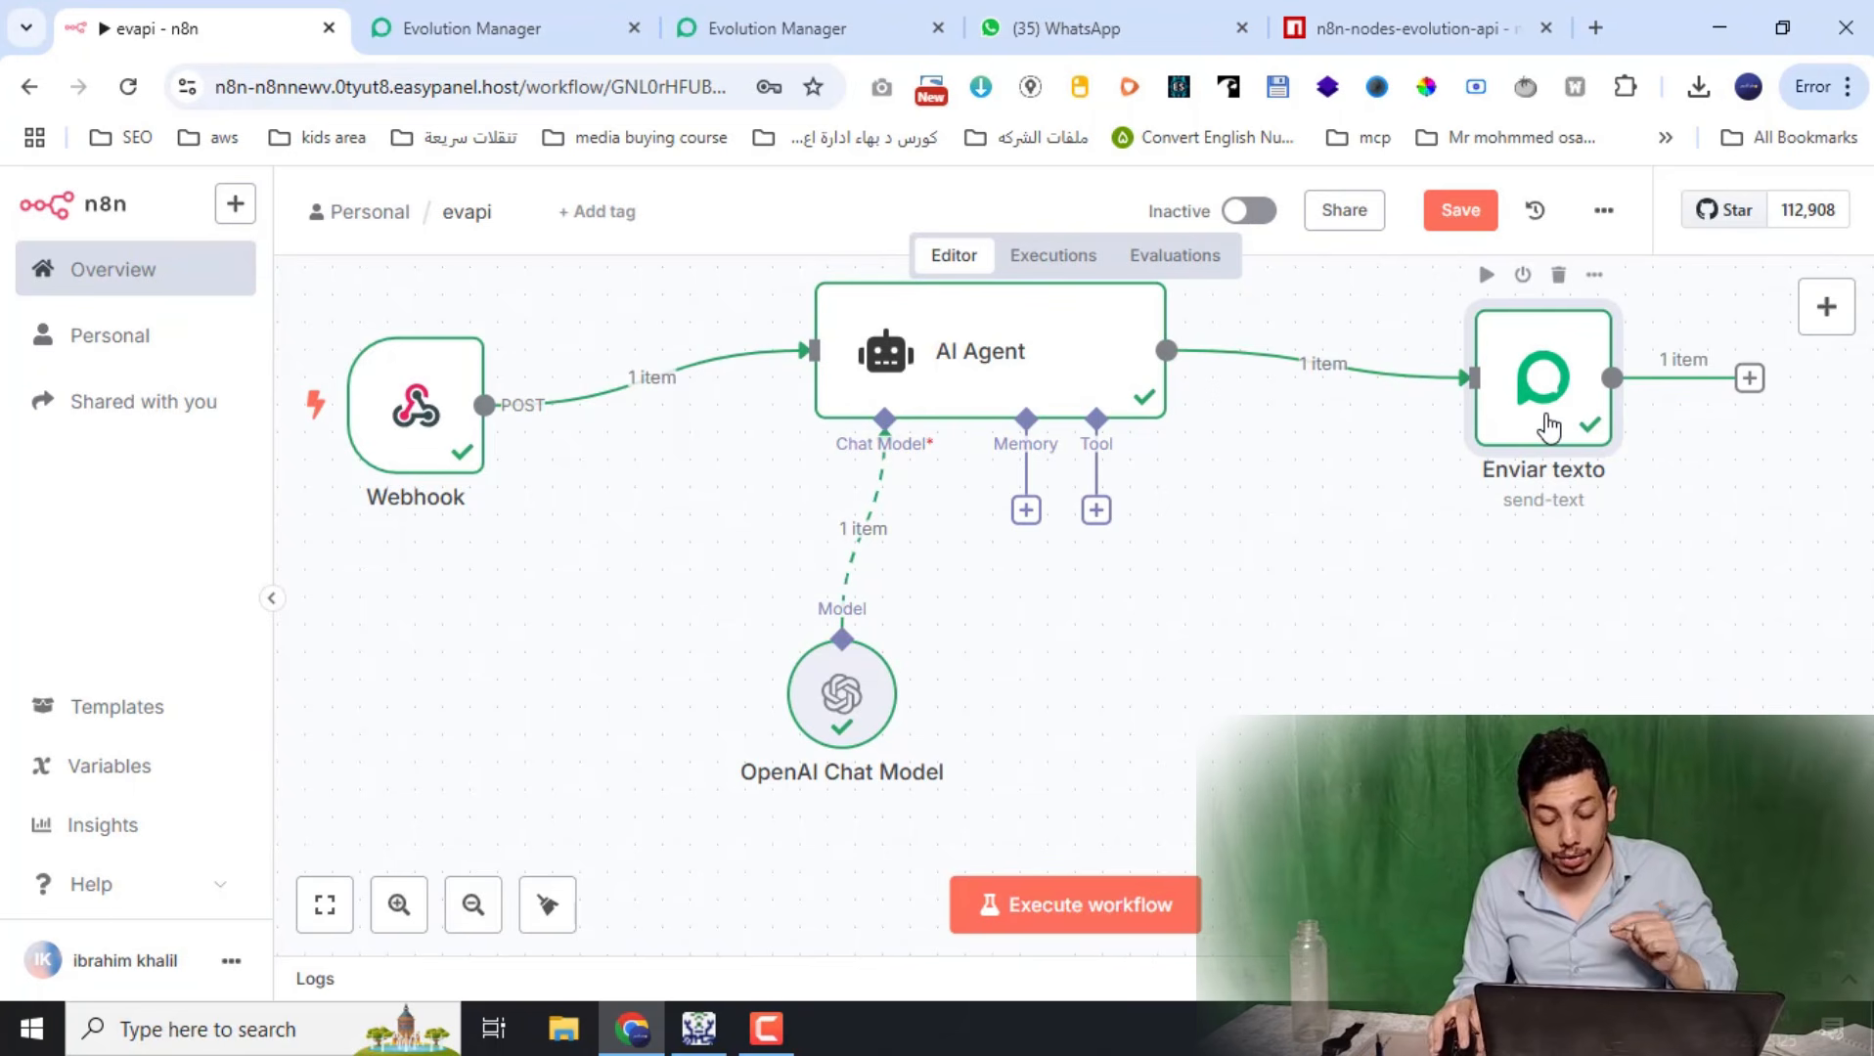
pyautogui.doubleClick(1507, 445)
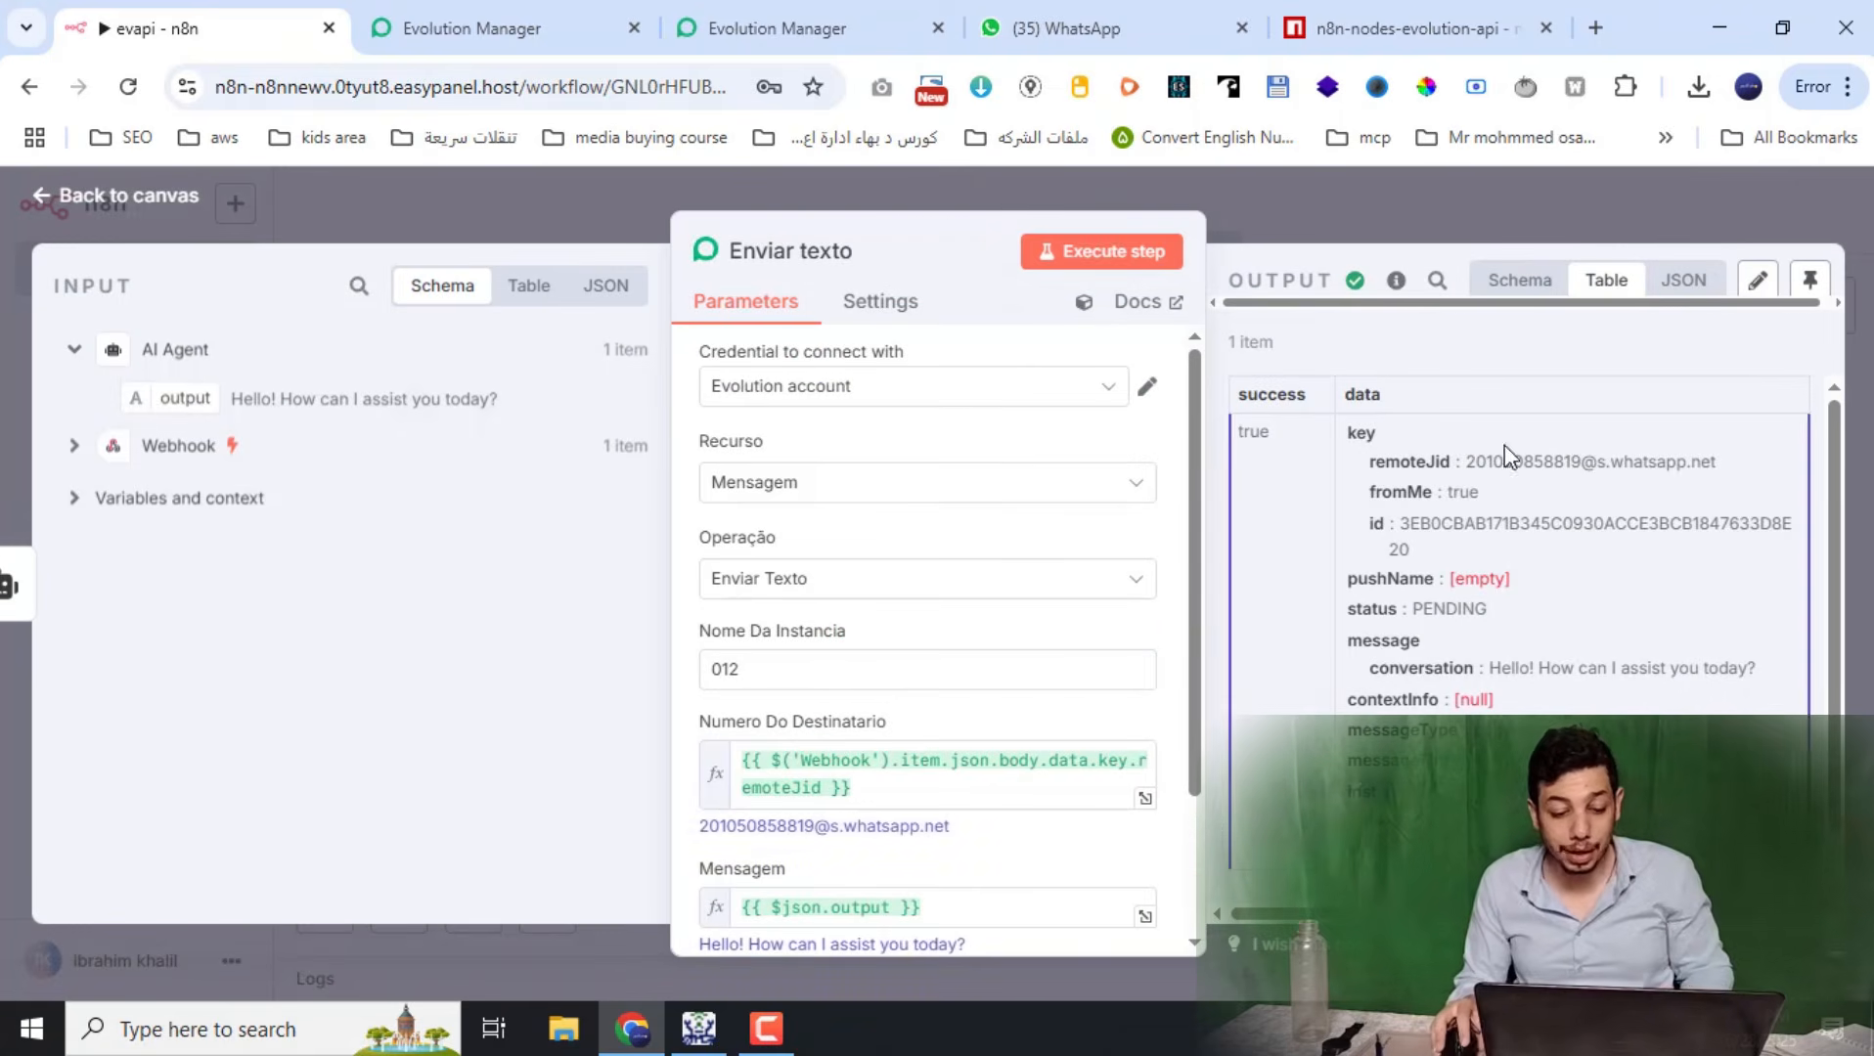
pyautogui.click(862, 587)
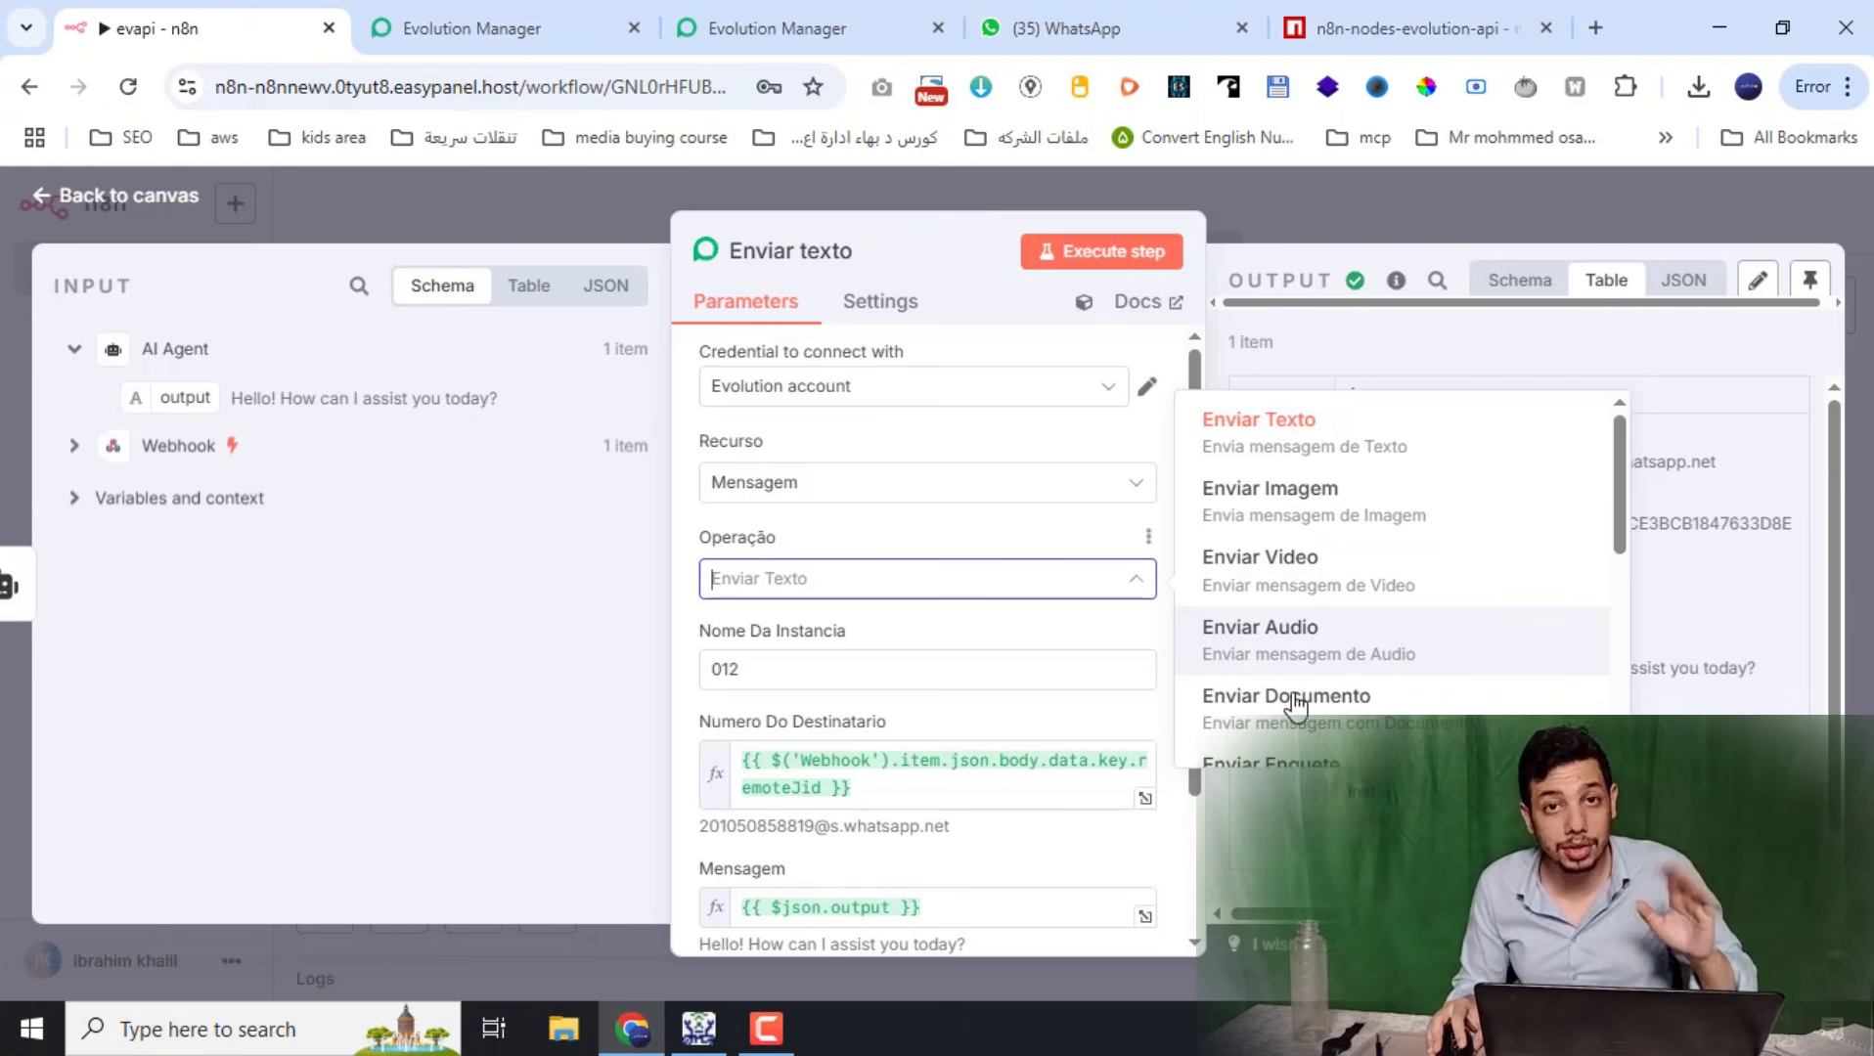
pyautogui.click(1357, 191)
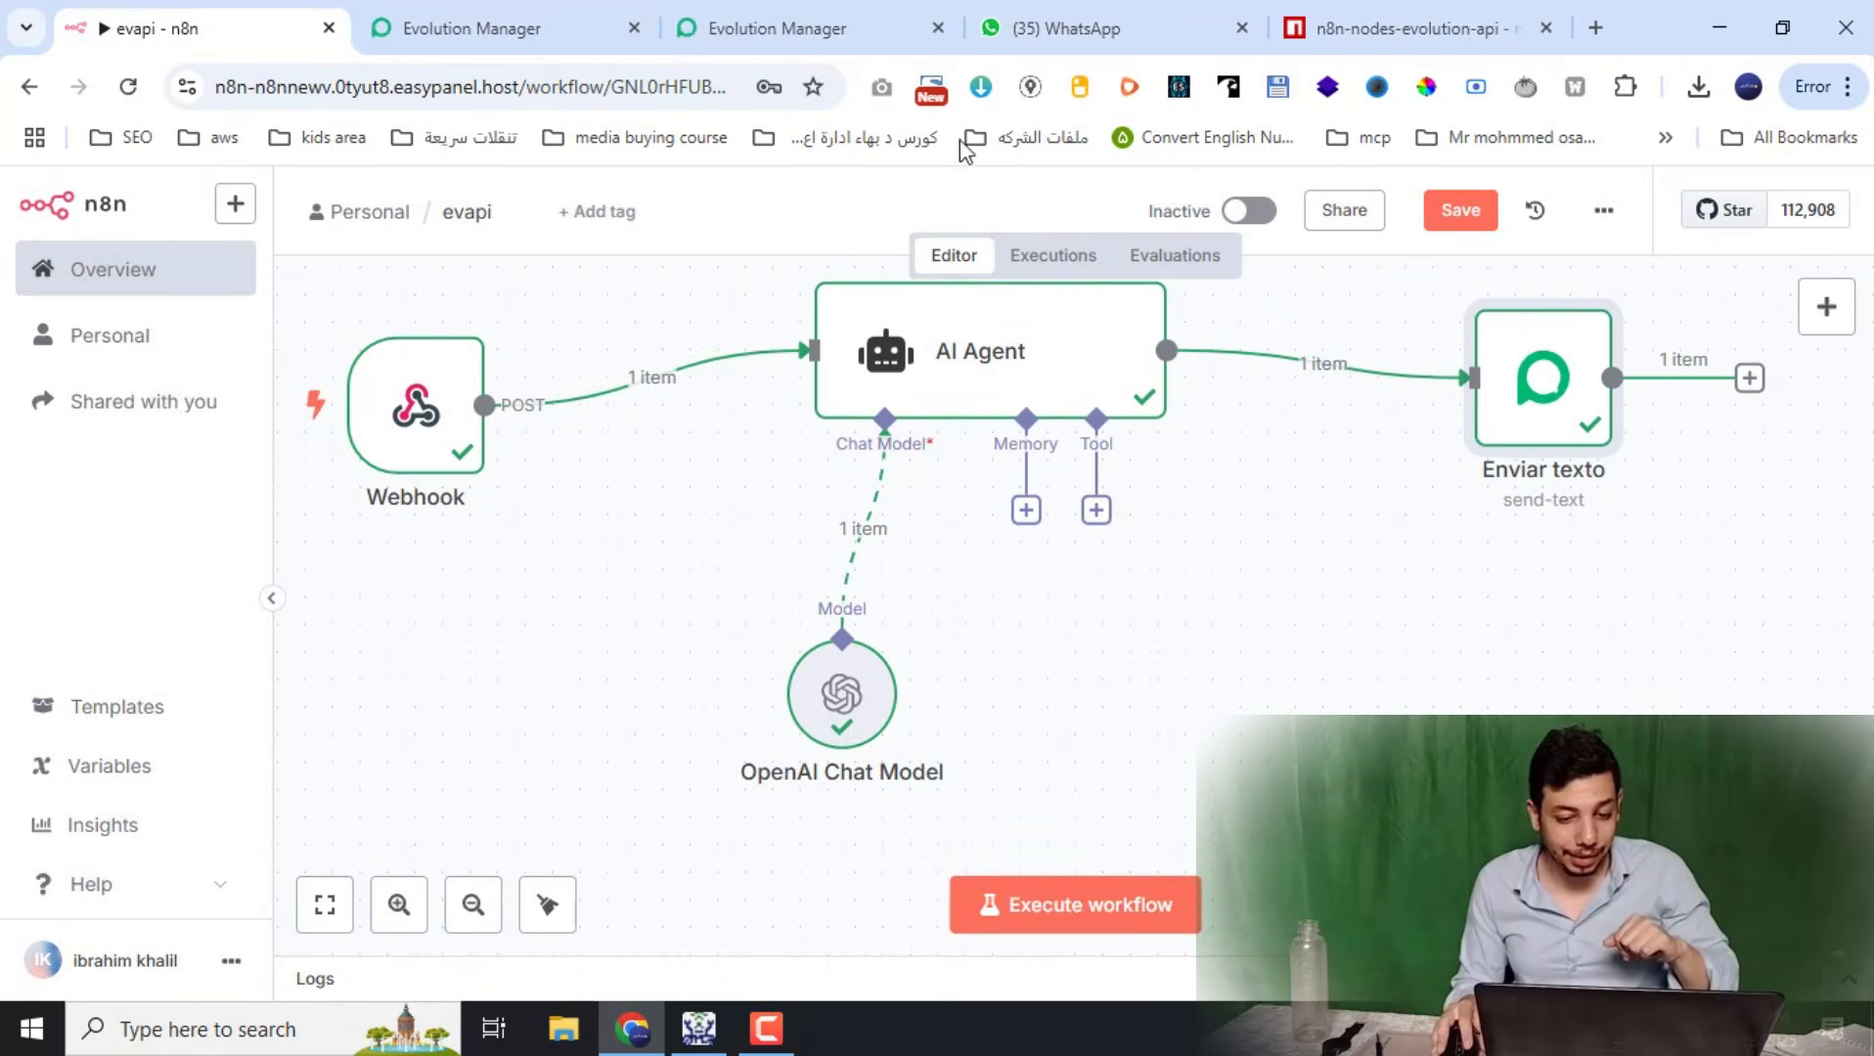
# Scroll through the instance's webhook URL and event list, then show the instance list (012, whats010)
pyautogui.click(812, 24)
pyautogui.scroll(-3, 706, 637)
pyautogui.scroll(-3, 892, 590)
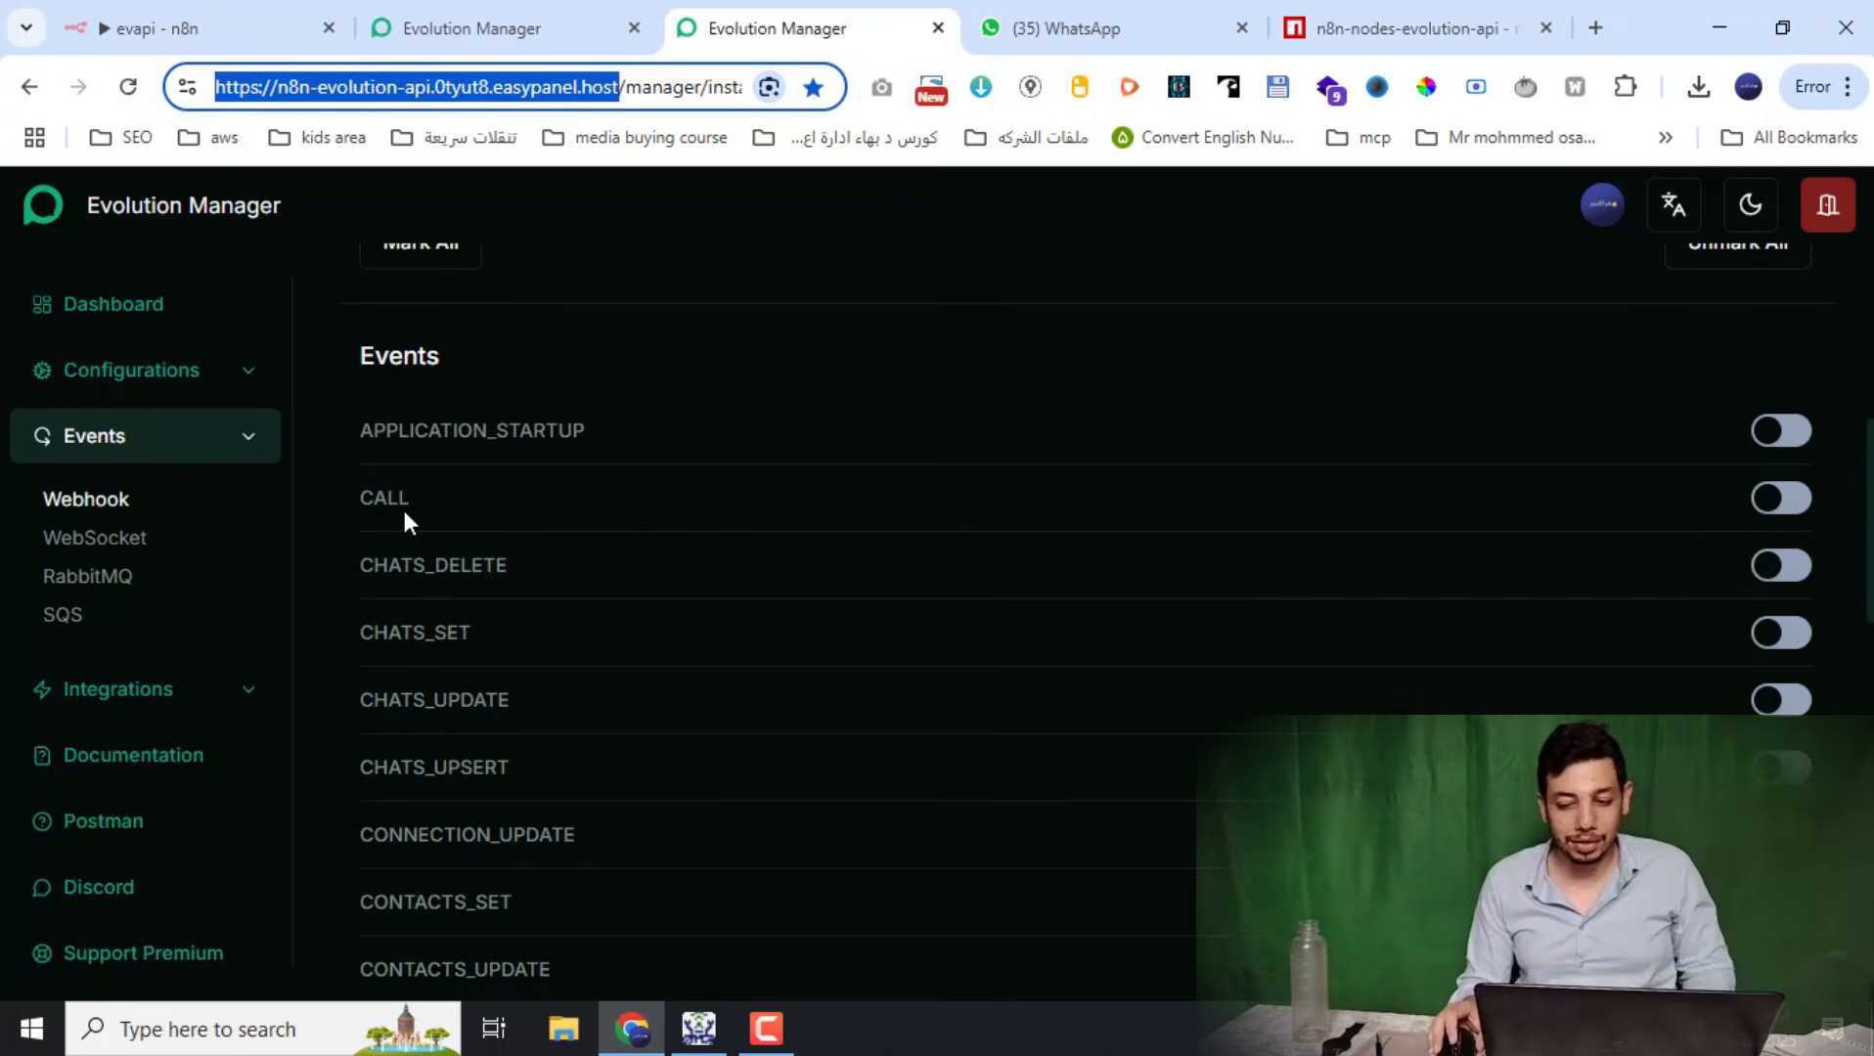
pyautogui.scroll(5, 1058, 668)
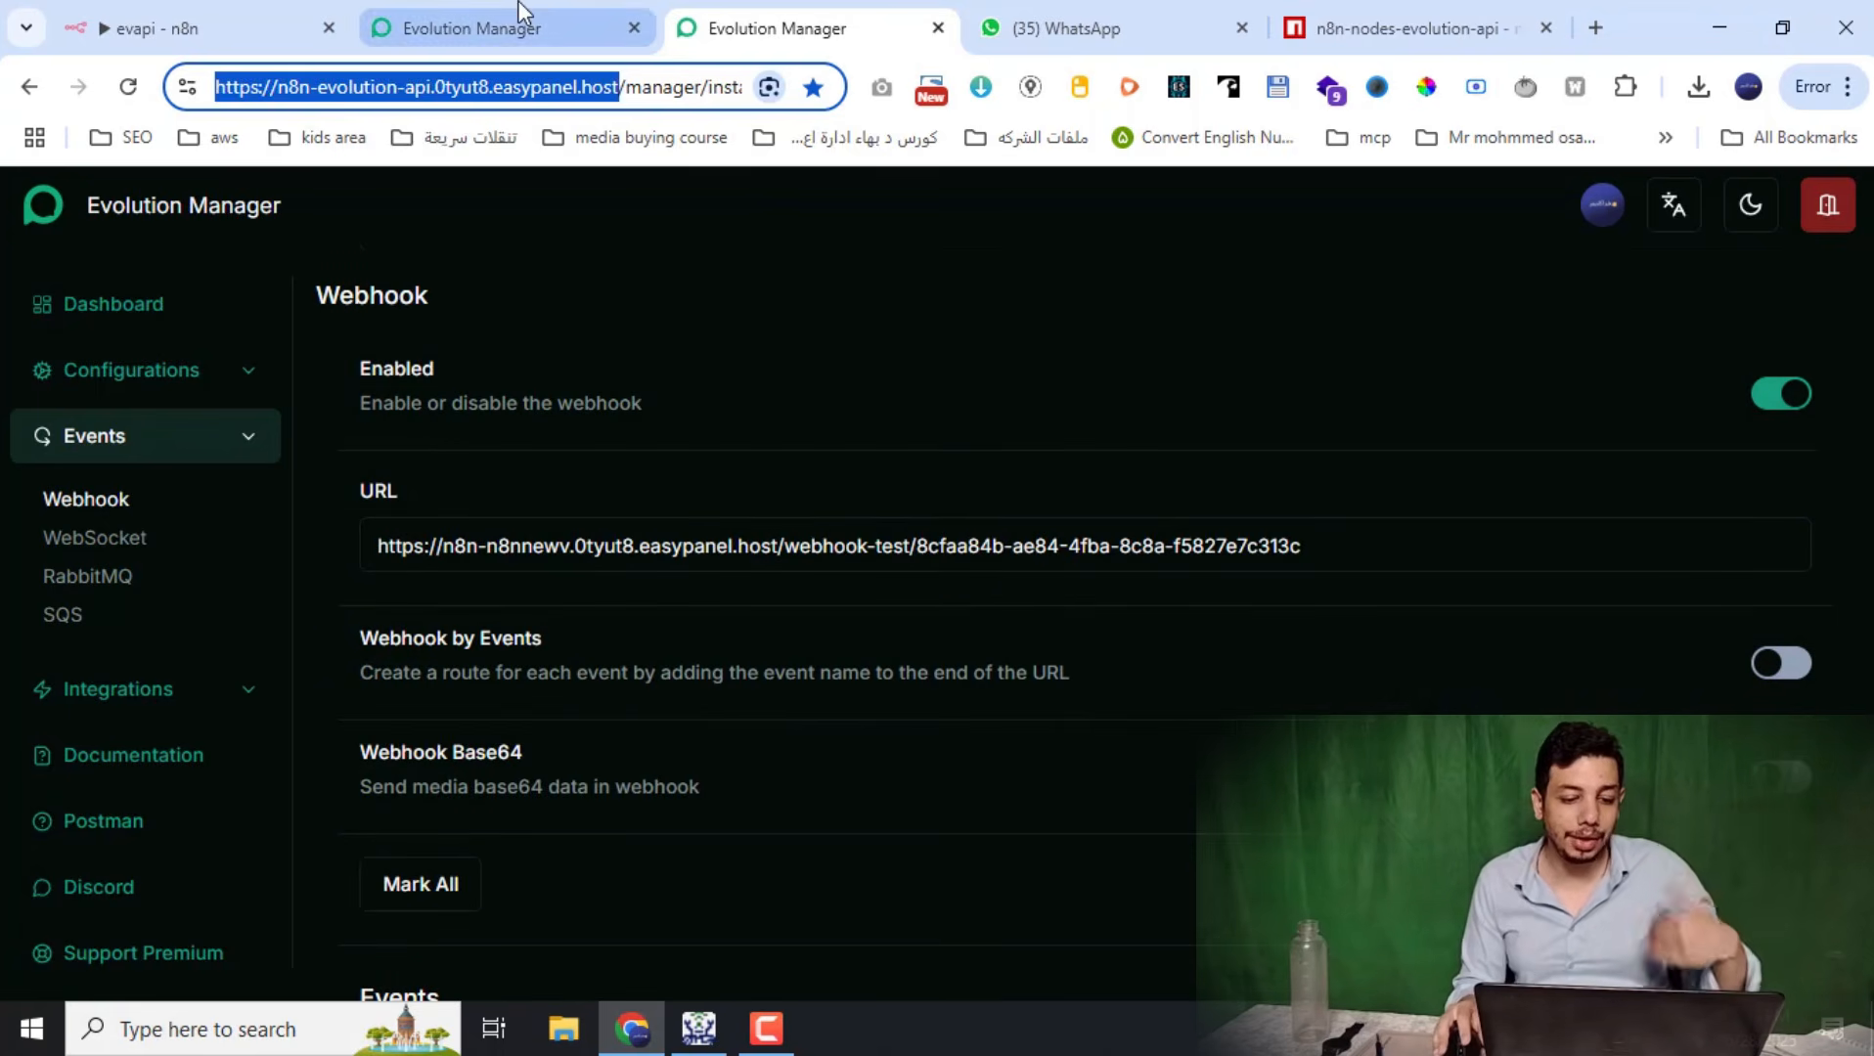
pyautogui.click(521, 26)
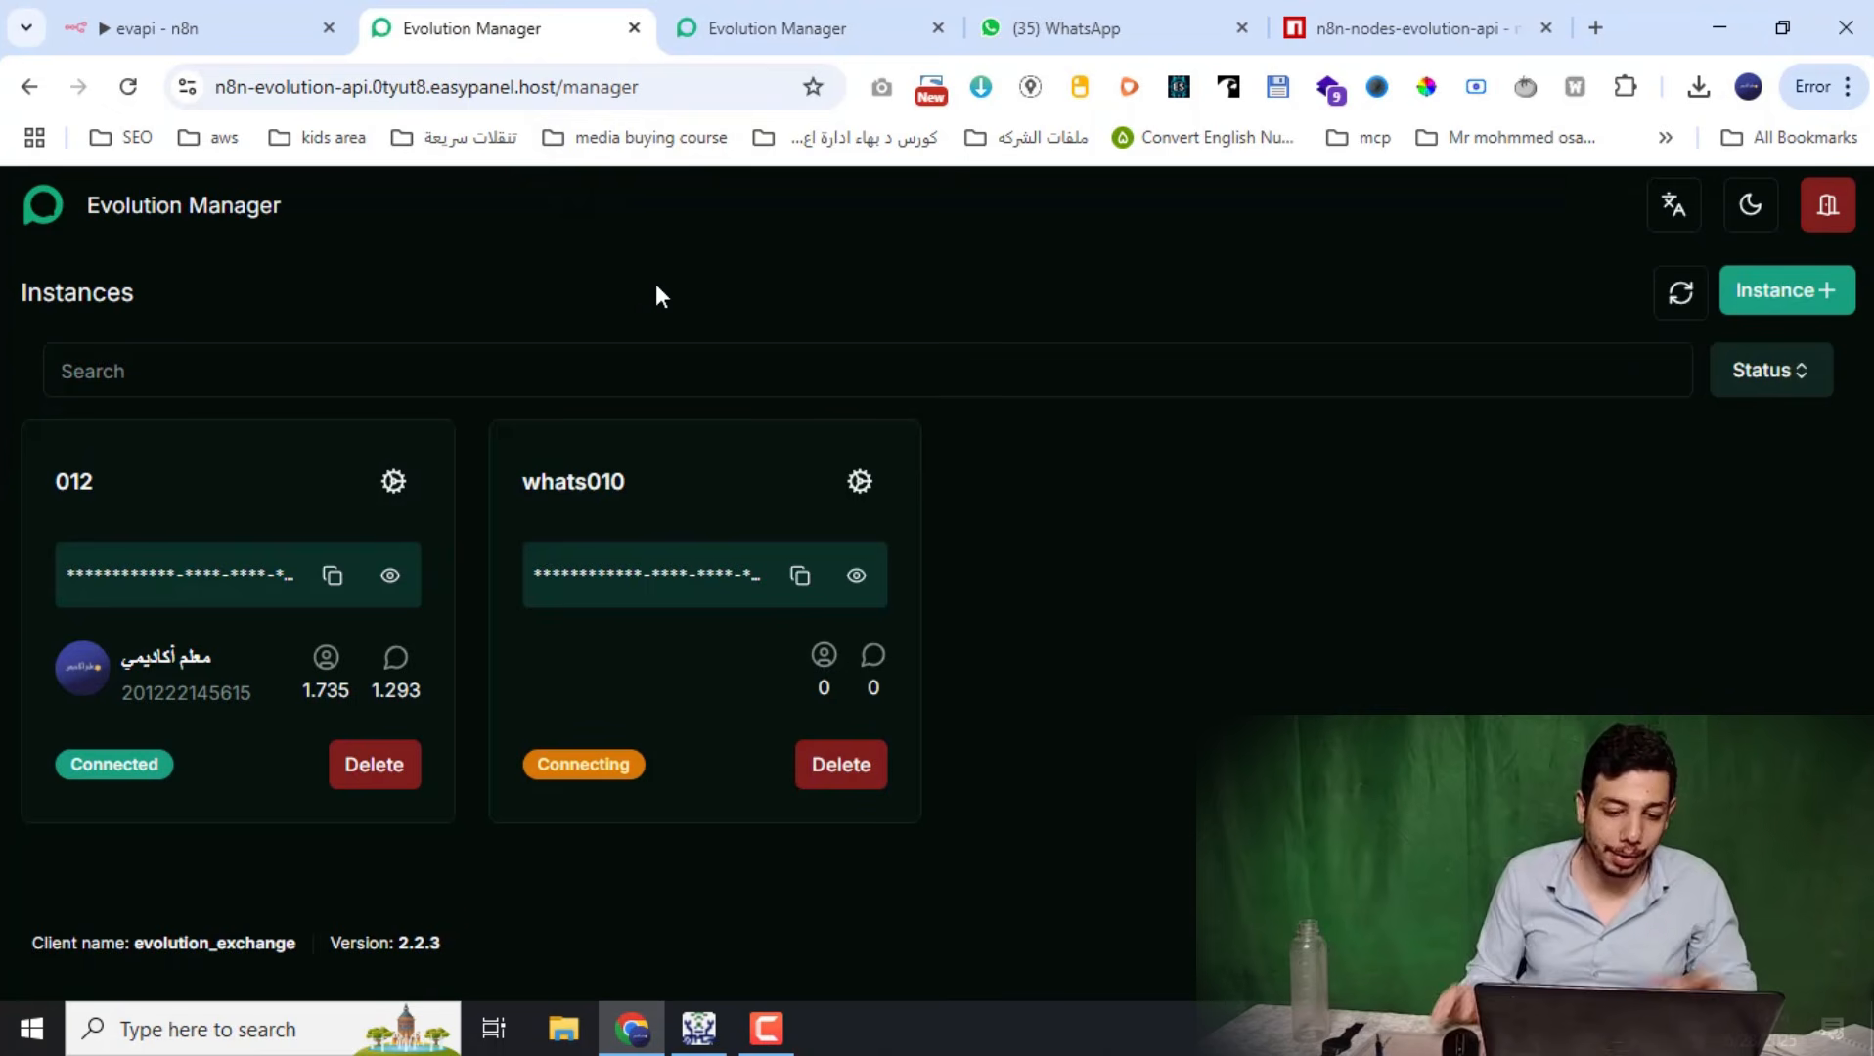